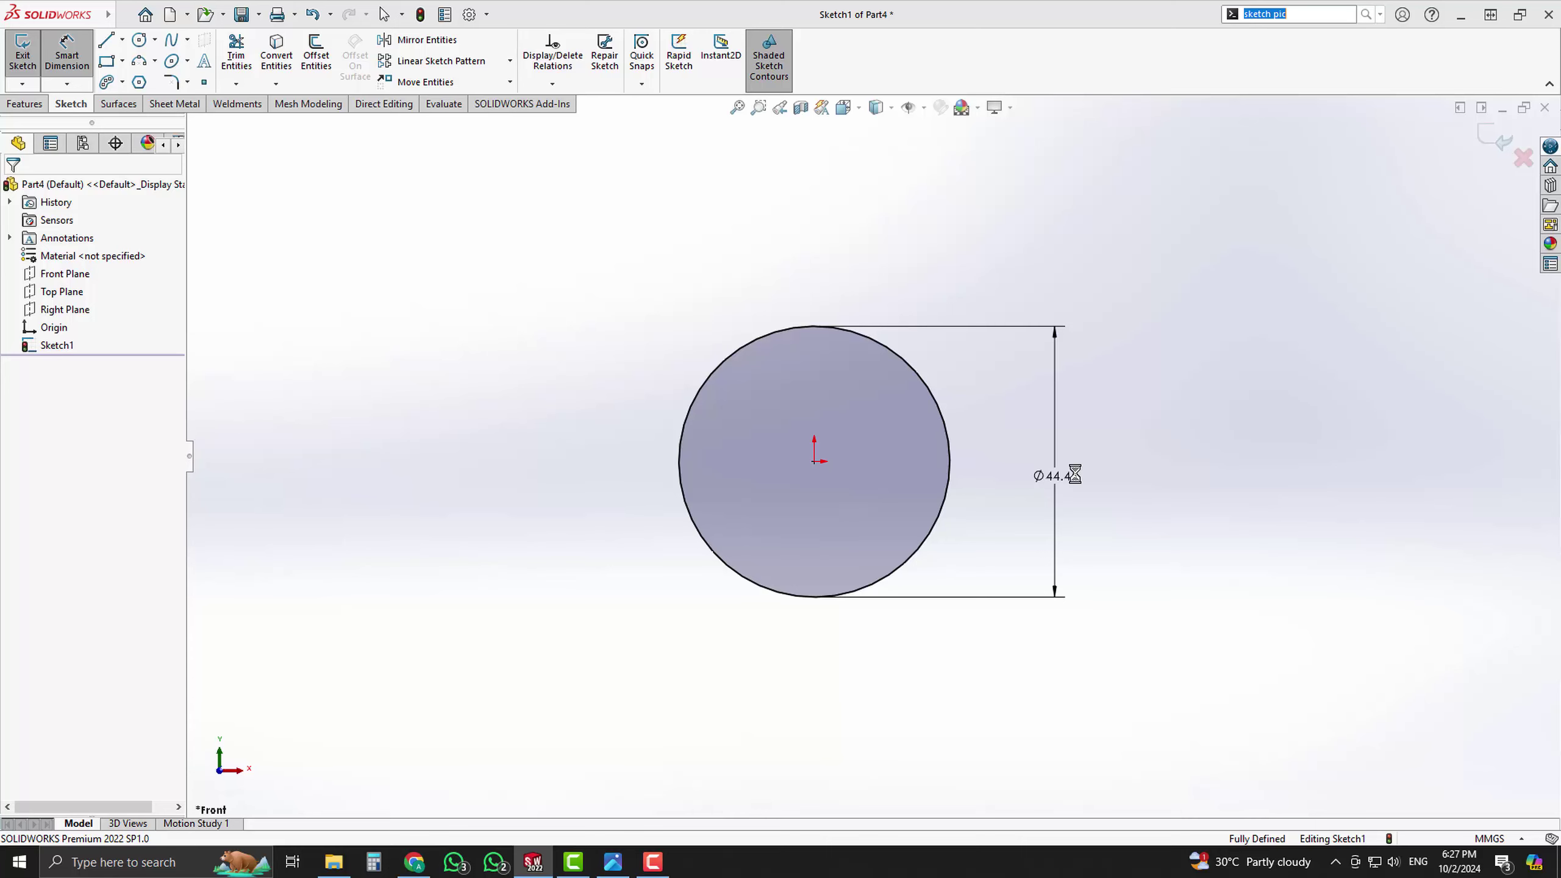
# - Scale the sketch picture down to about 348 mm wide by 234 mm high with the aspect ratio locked
pyautogui.scroll(10, 1008, 452)
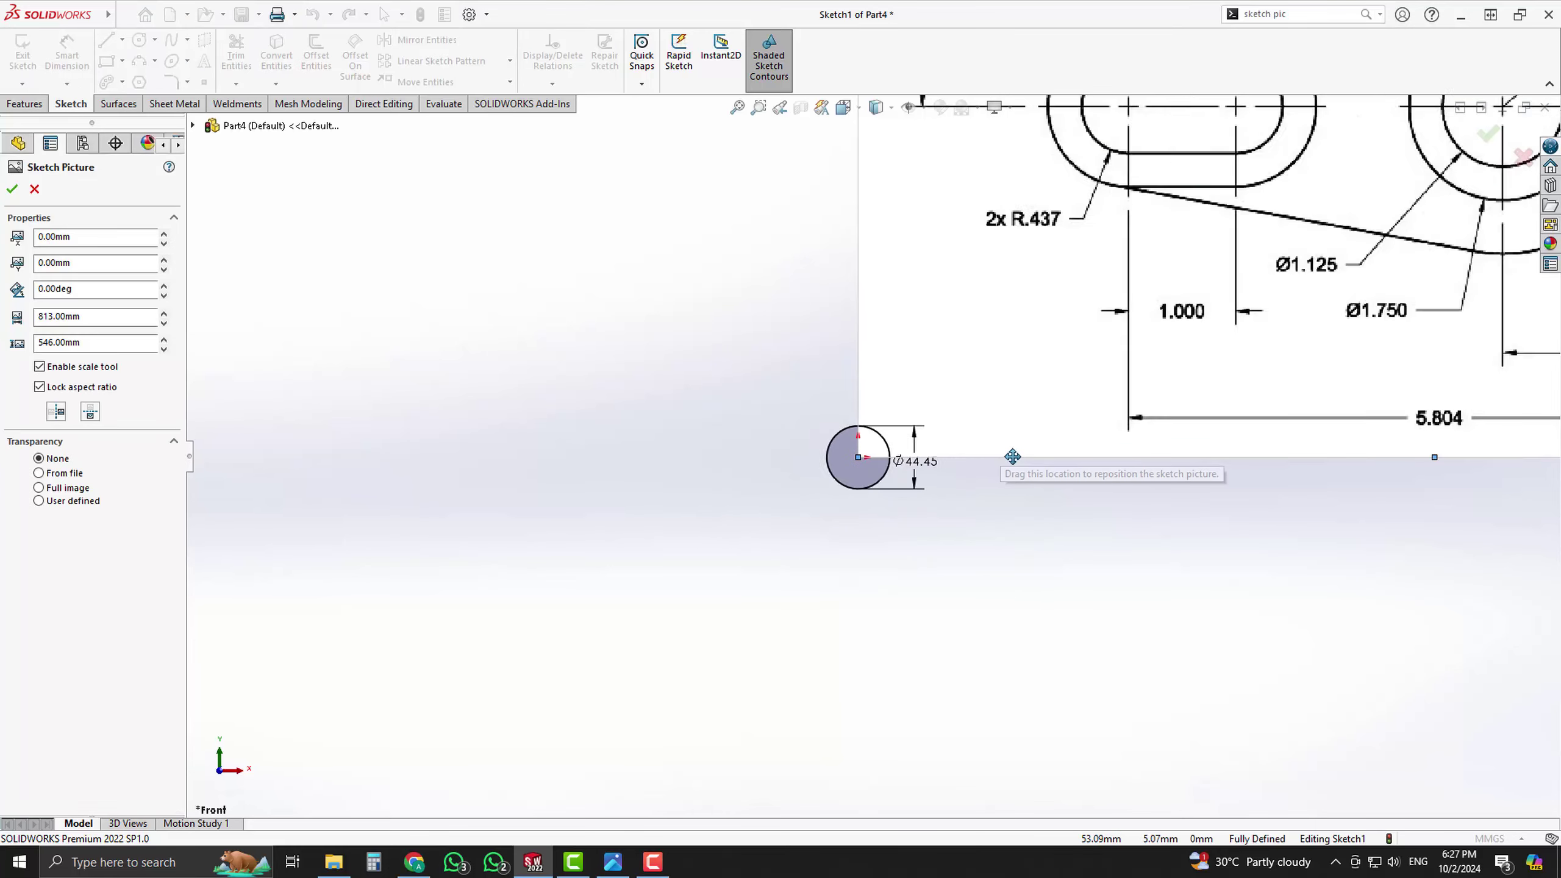
pyautogui.scroll(2, 1055, 448)
pyautogui.scroll(-2, 1098, 374)
pyautogui.scroll(-2, 877, 418)
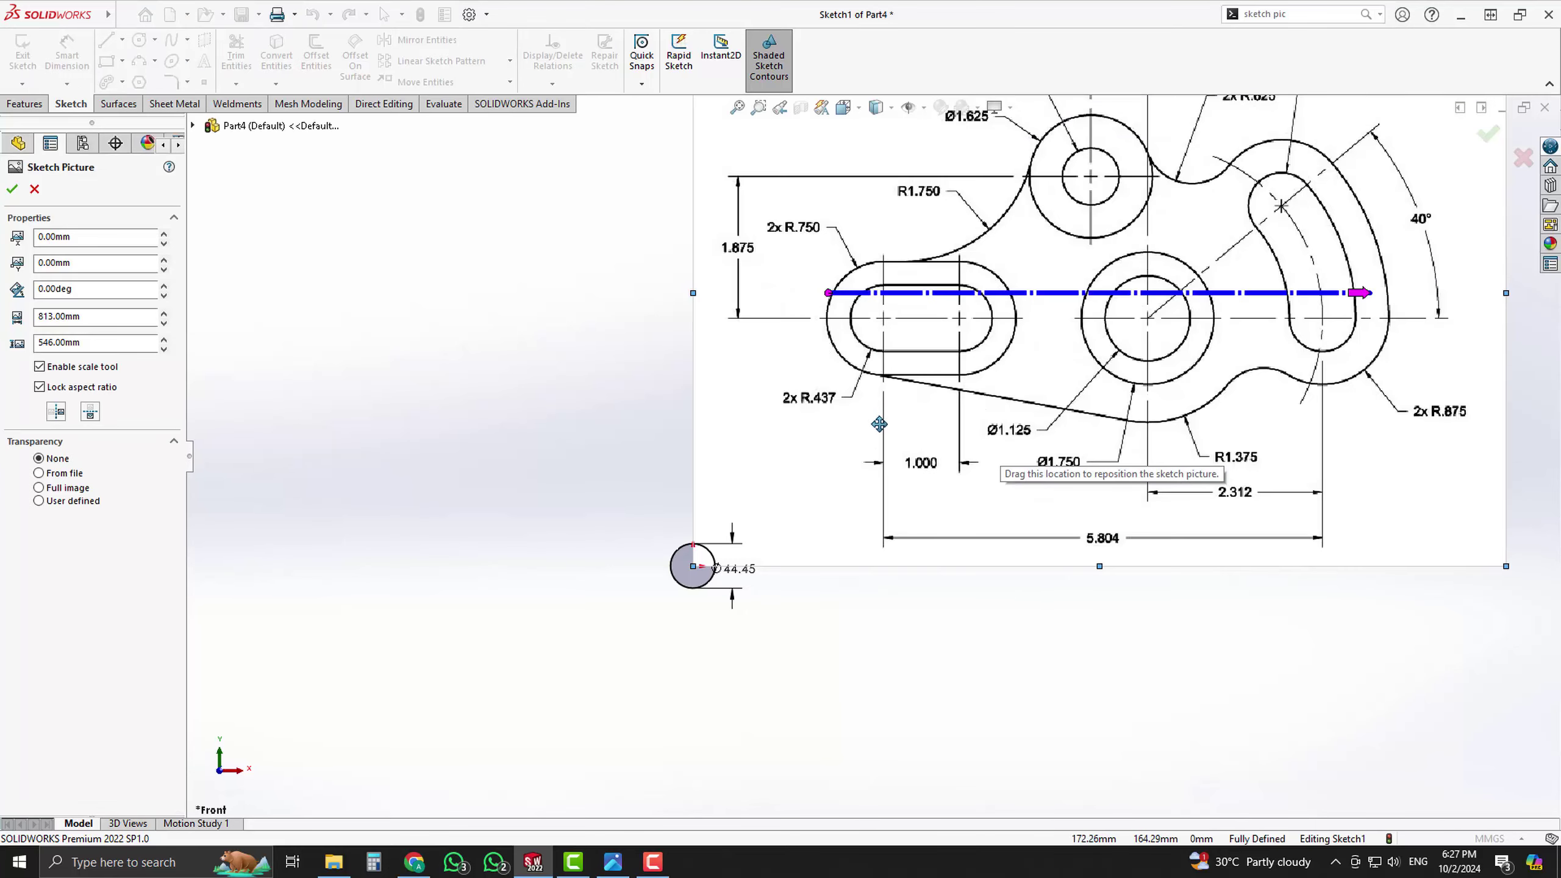
pyautogui.scroll(2, 921, 457)
pyautogui.scroll(-2, 998, 430)
pyautogui.scroll(-2, 1115, 384)
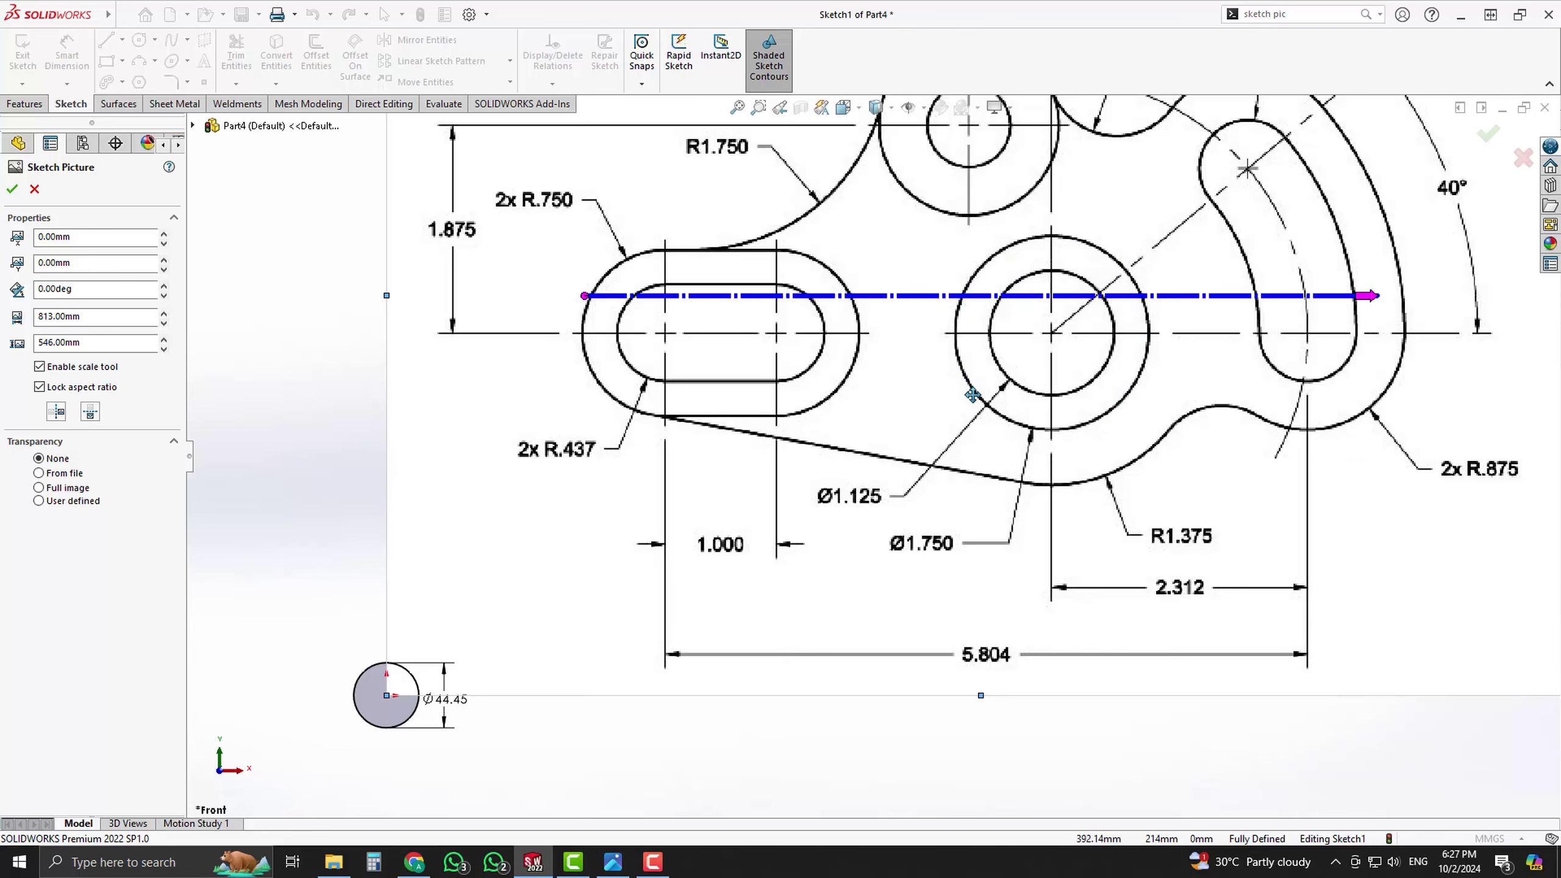
pyautogui.scroll(3, 981, 437)
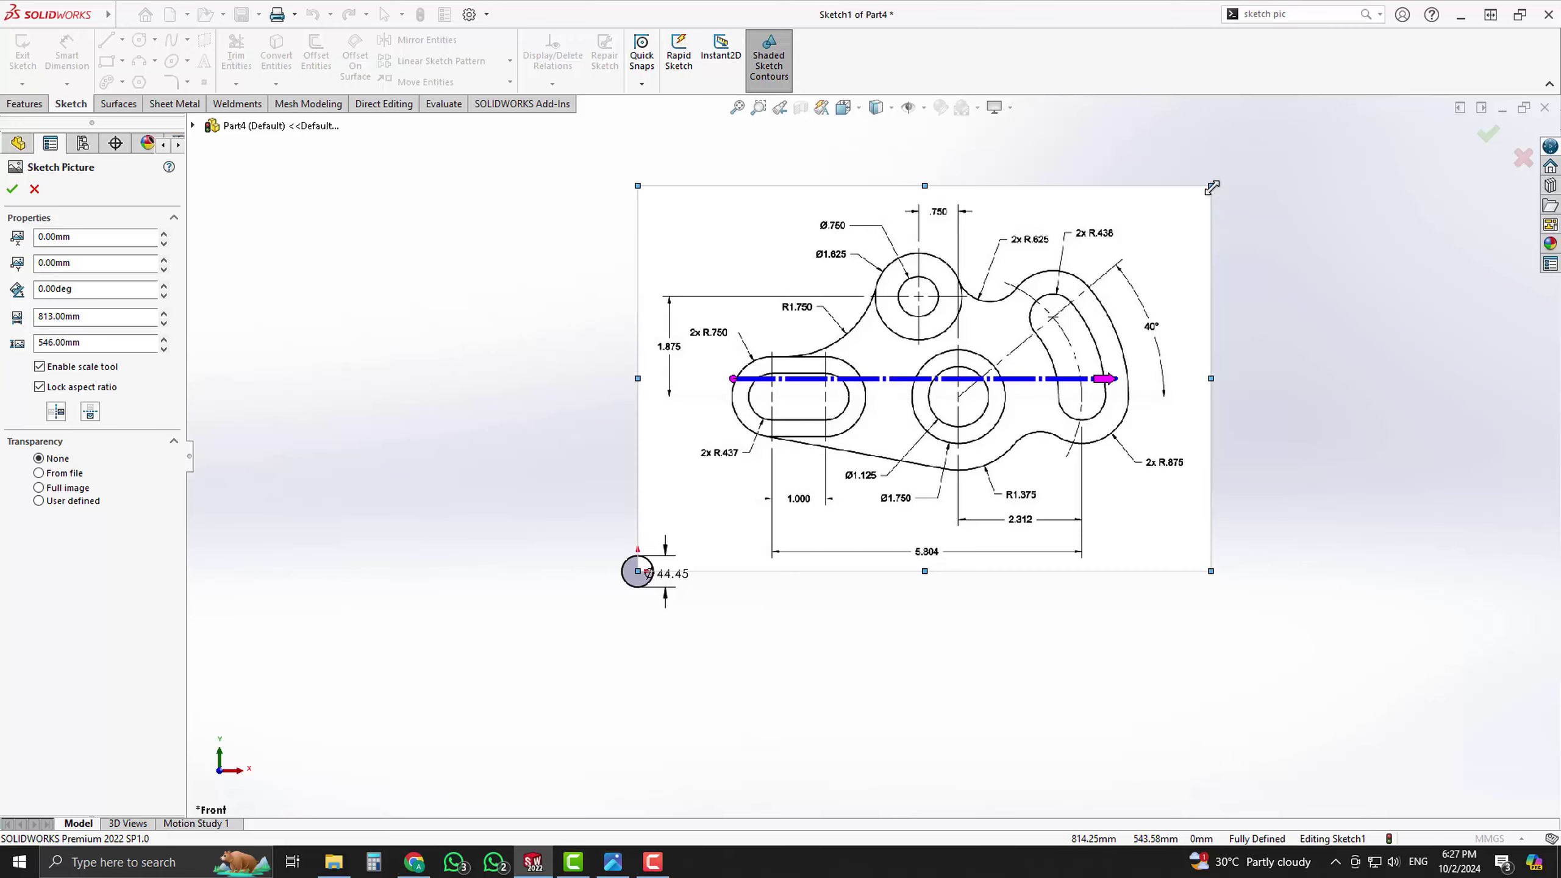
pyautogui.moveTo(1212, 188); pyautogui.dragTo(883, 406)
pyautogui.scroll(-2, 596, 543)
pyautogui.scroll(6, 777, 522)
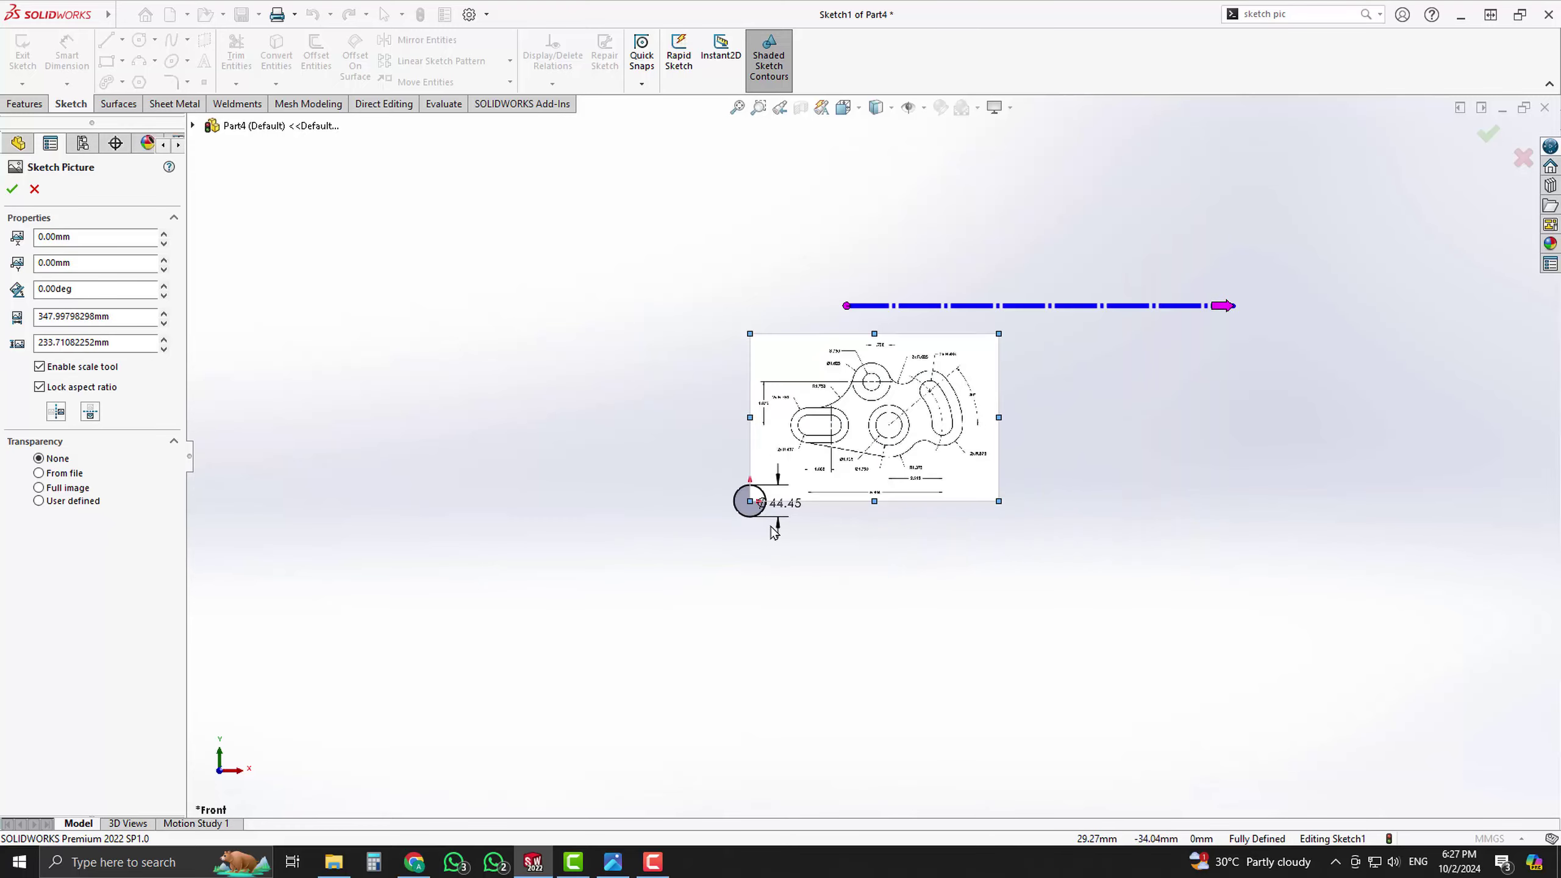
# - Move the sketch picture so its Ø1.750 circle centres on the origin and scale the picture to about 252 mm wide
pyautogui.scroll(-3, 772, 462)
pyautogui.scroll(2, 844, 375)
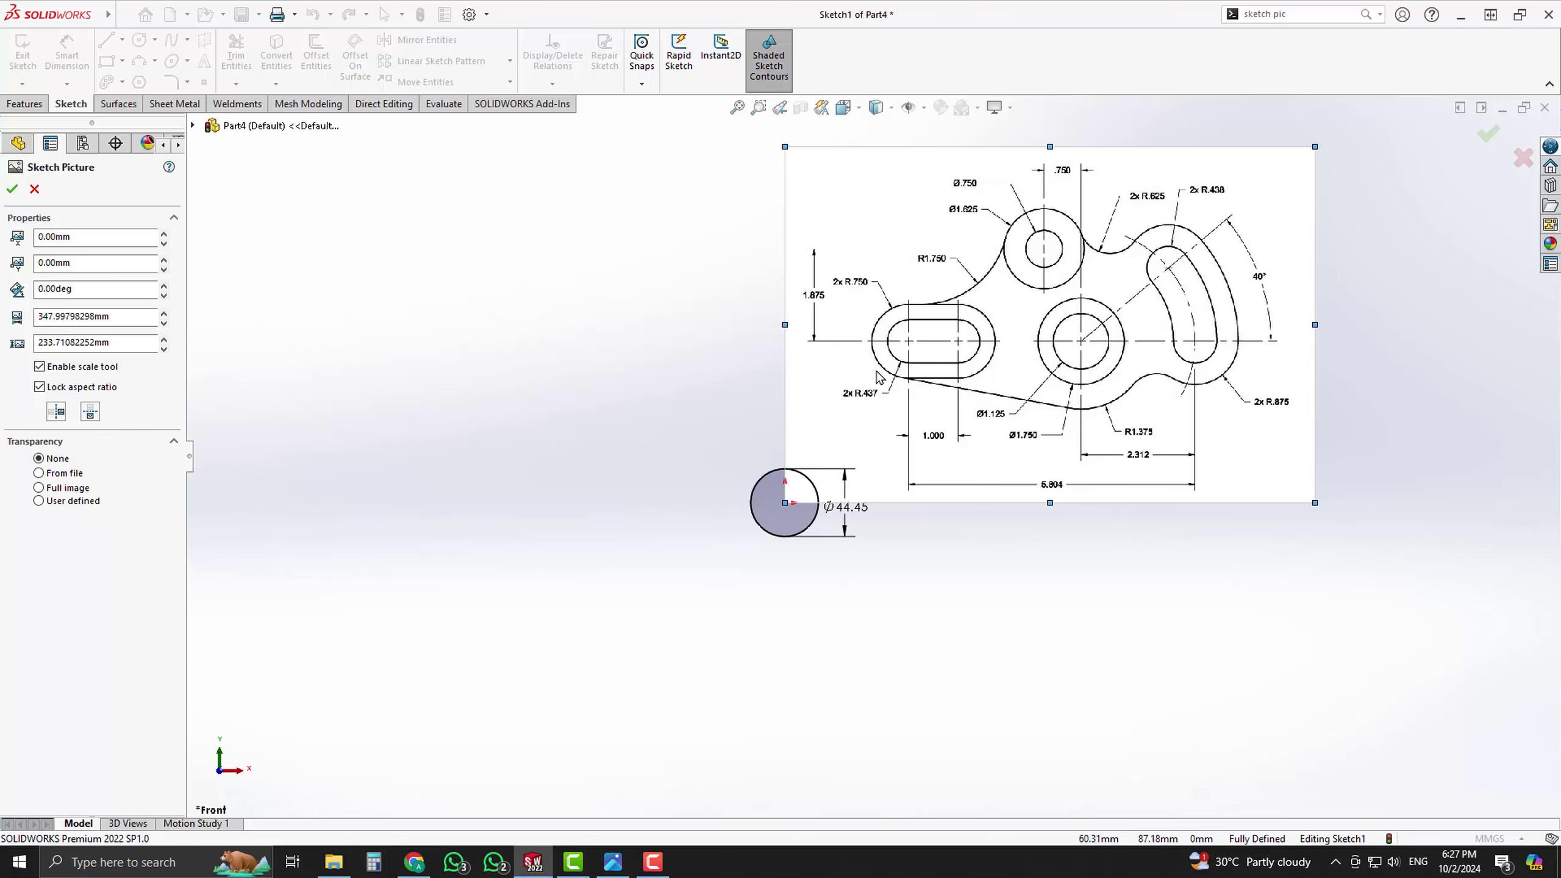
pyautogui.scroll(3, 879, 376)
pyautogui.moveTo(1150, 339); pyautogui.dragTo(722, 576)
pyautogui.scroll(3, 721, 577)
pyautogui.scroll(-2, 883, 447)
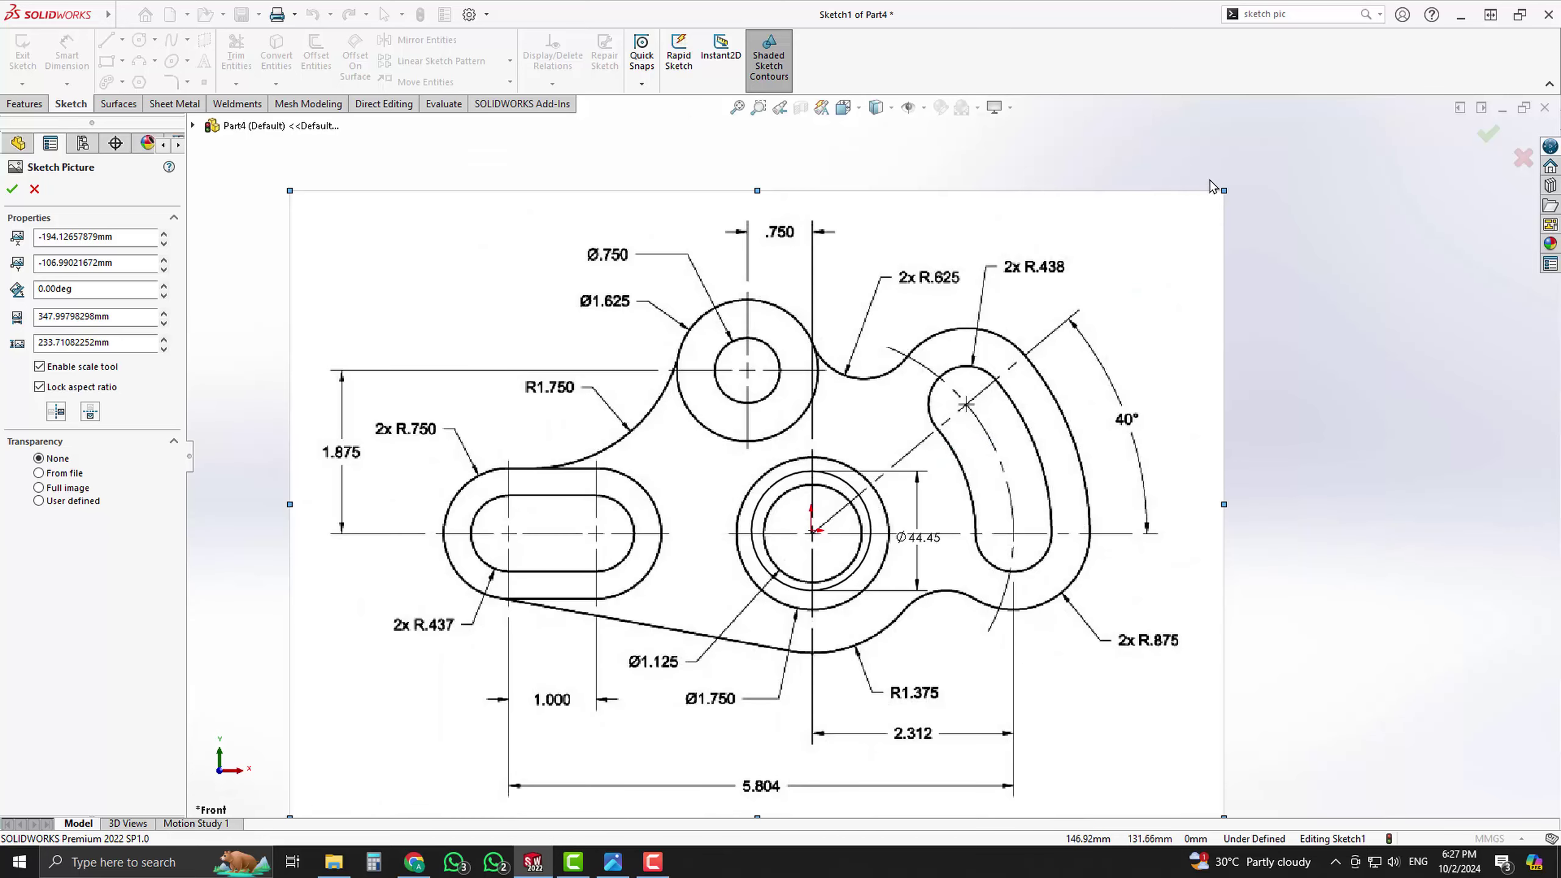
pyautogui.moveTo(1224, 192); pyautogui.dragTo(966, 363)
pyautogui.moveTo(677, 555)
pyautogui.mouseDown()
pyautogui.moveTo(763, 522)
pyautogui.moveTo(823, 473)
pyautogui.mouseUp()
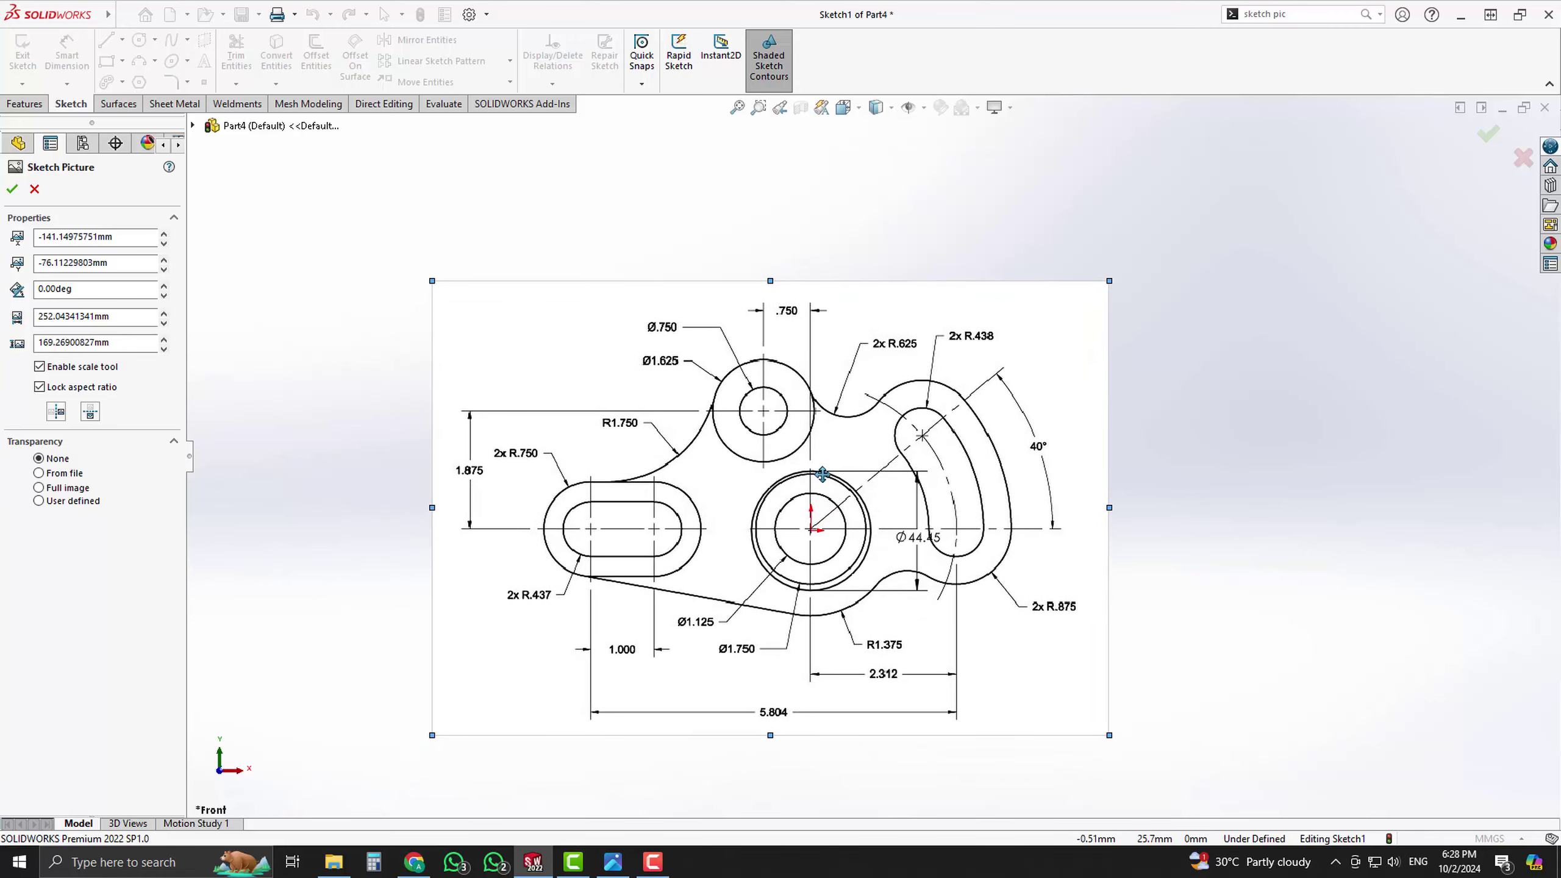
# - Enlarge the sketch picture to about 265 mm wide and realign its Ø1.750 circle with the sketched circle at the origin
pyautogui.scroll(4, 851, 460)
pyautogui.scroll(-7, 869, 449)
pyautogui.scroll(2, 1014, 491)
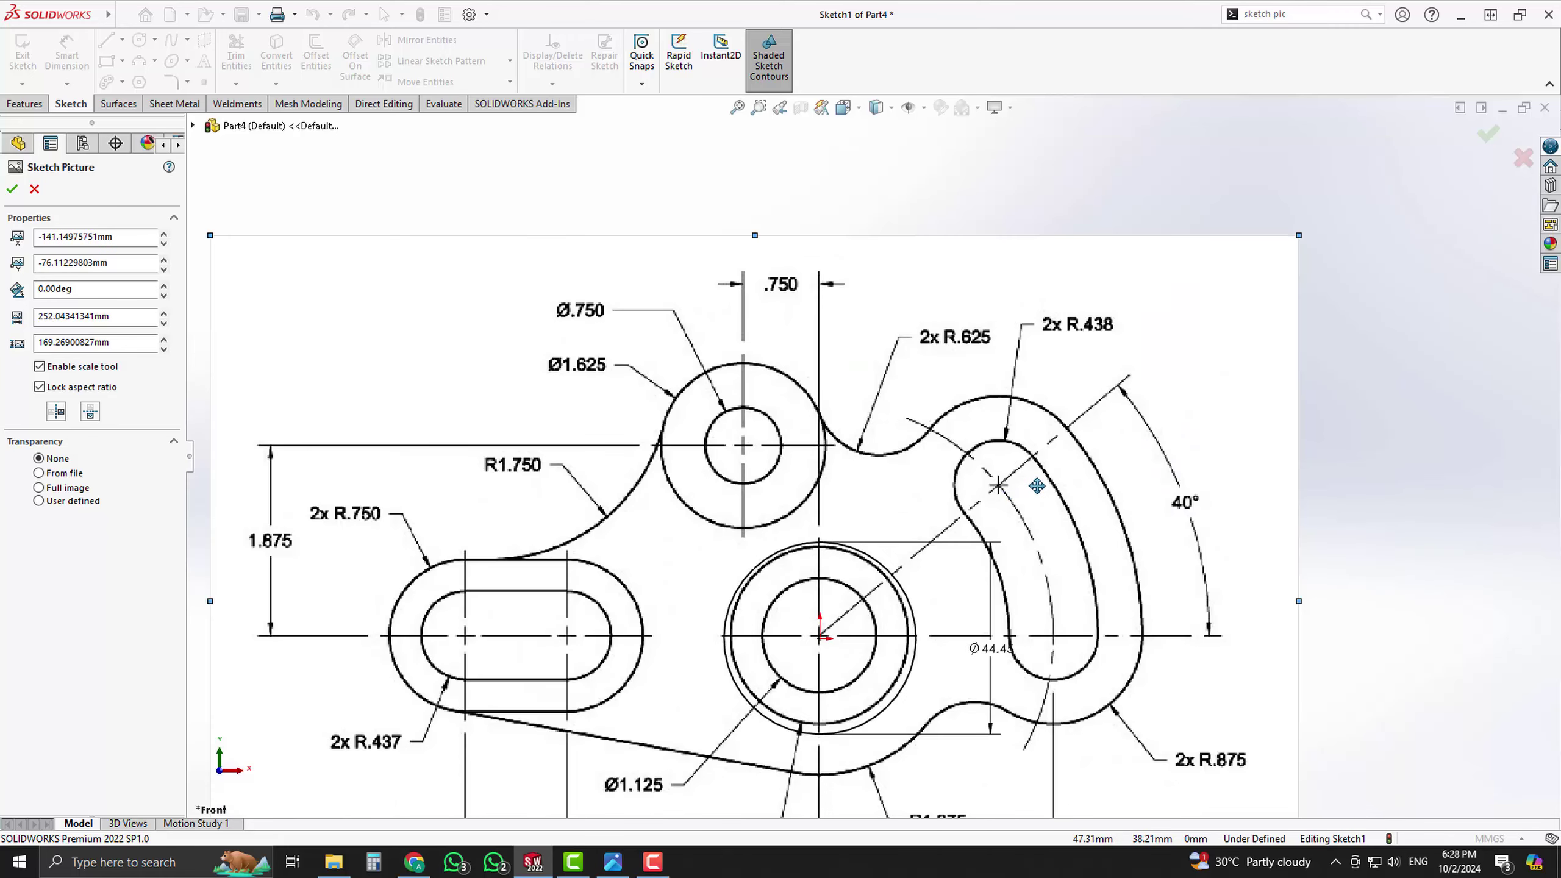
pyautogui.scroll(-1, 1036, 486)
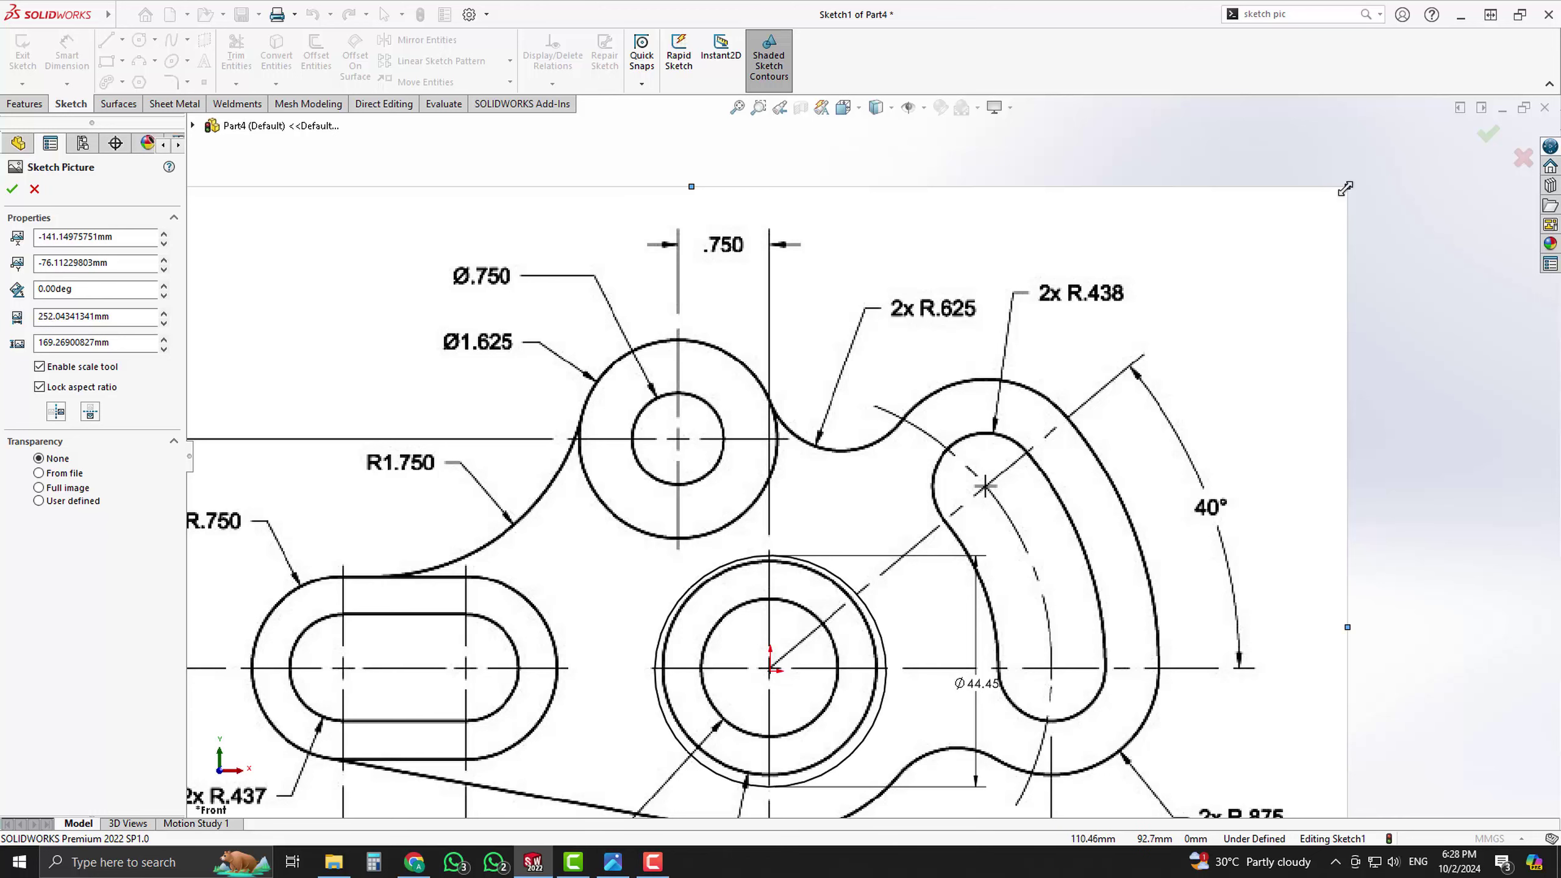
pyautogui.moveTo(1345, 188); pyautogui.dragTo(1364, 176)
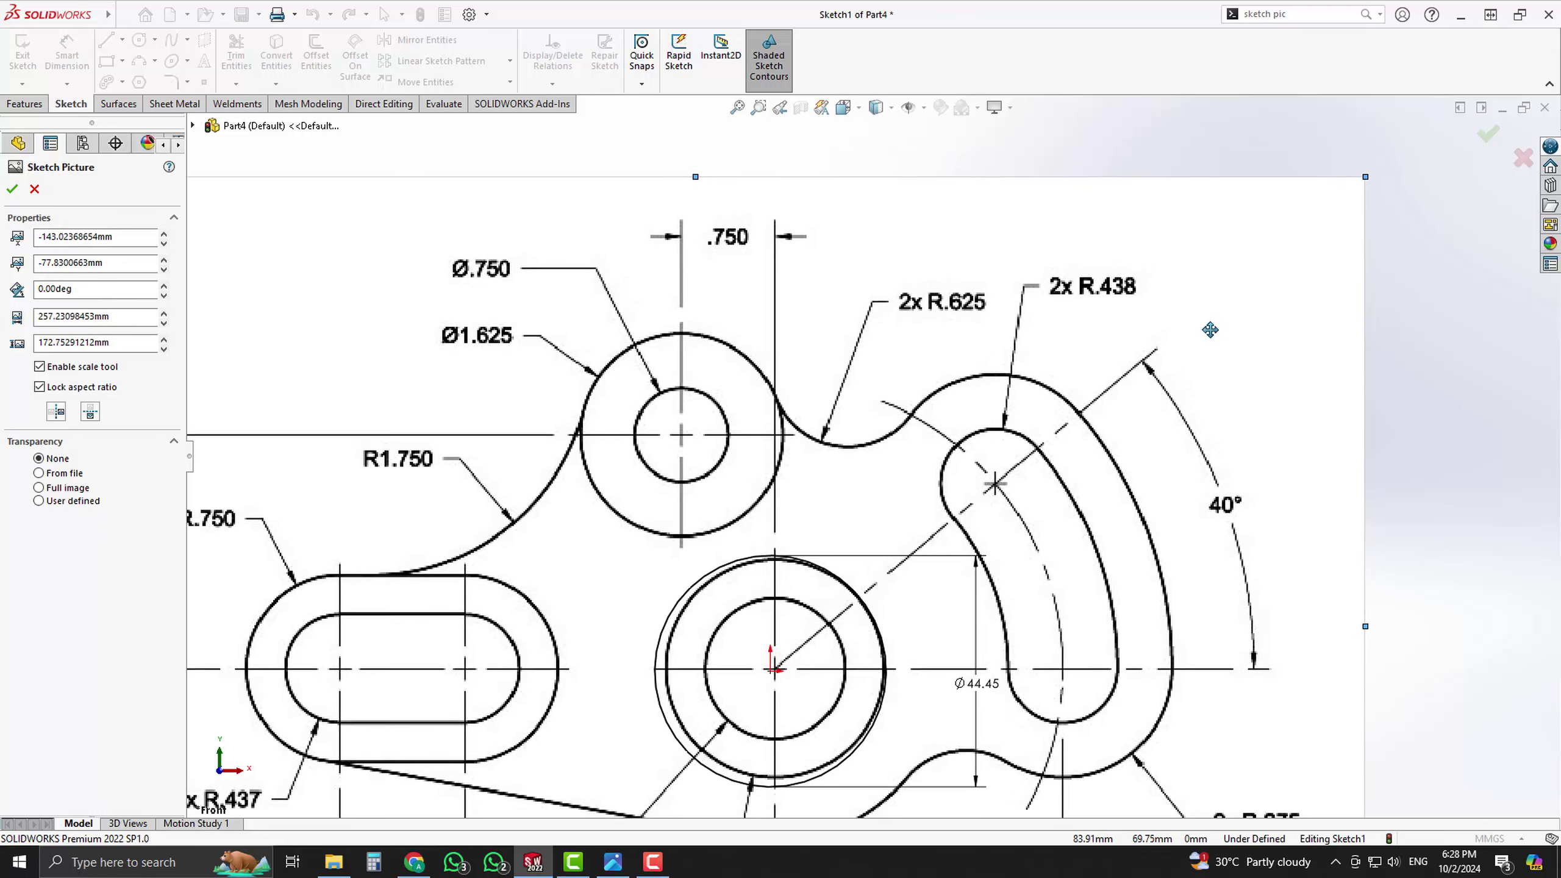
pyautogui.moveTo(1209, 331); pyautogui.dragTo(1203, 331)
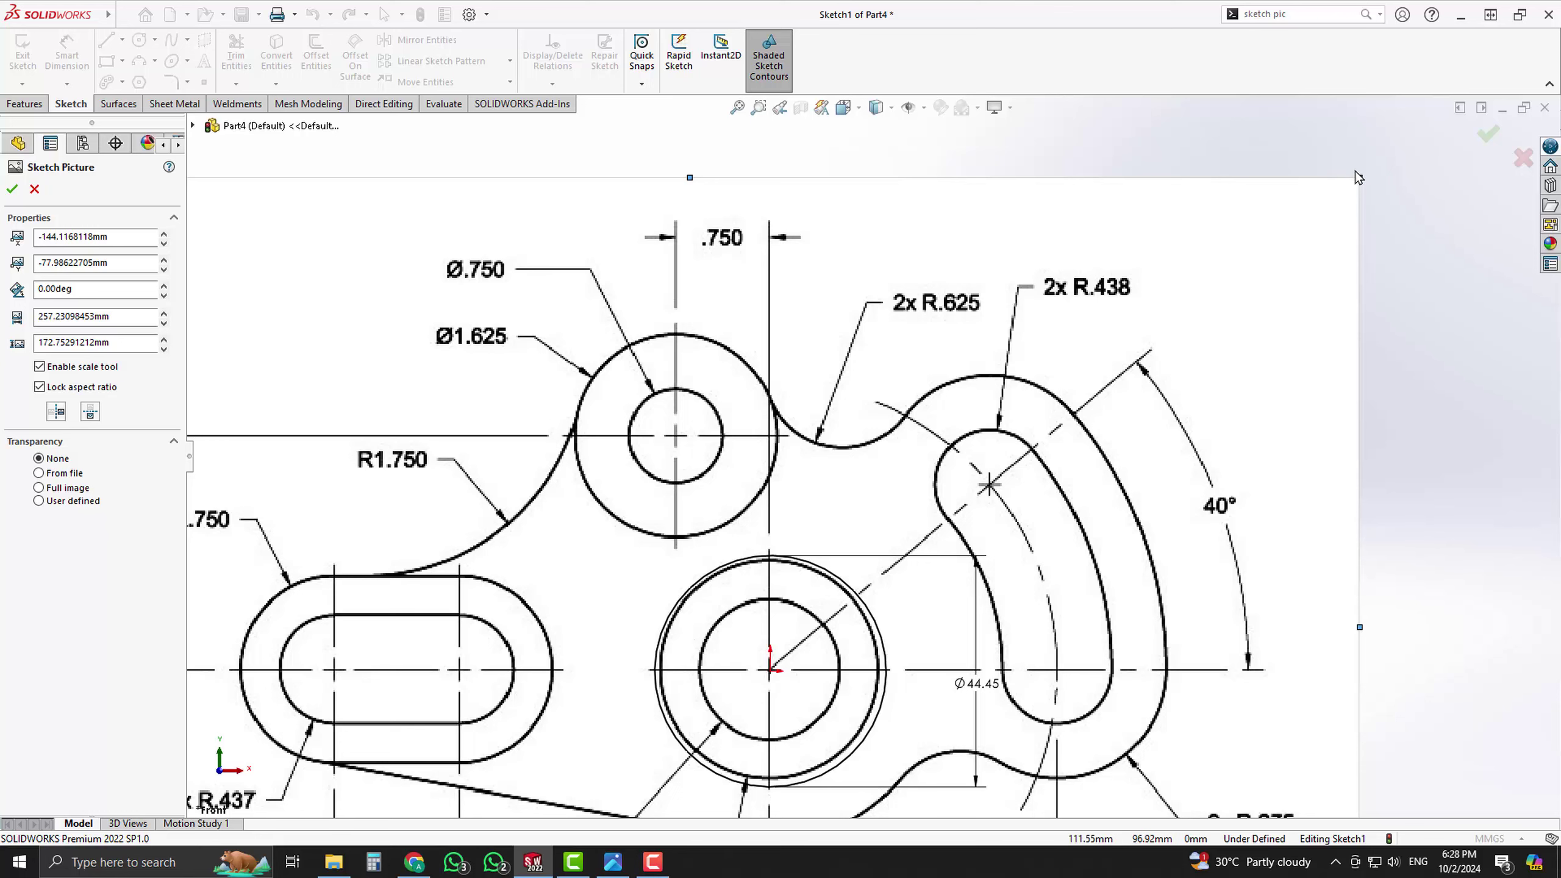
pyautogui.moveTo(1360, 177); pyautogui.dragTo(1400, 149)
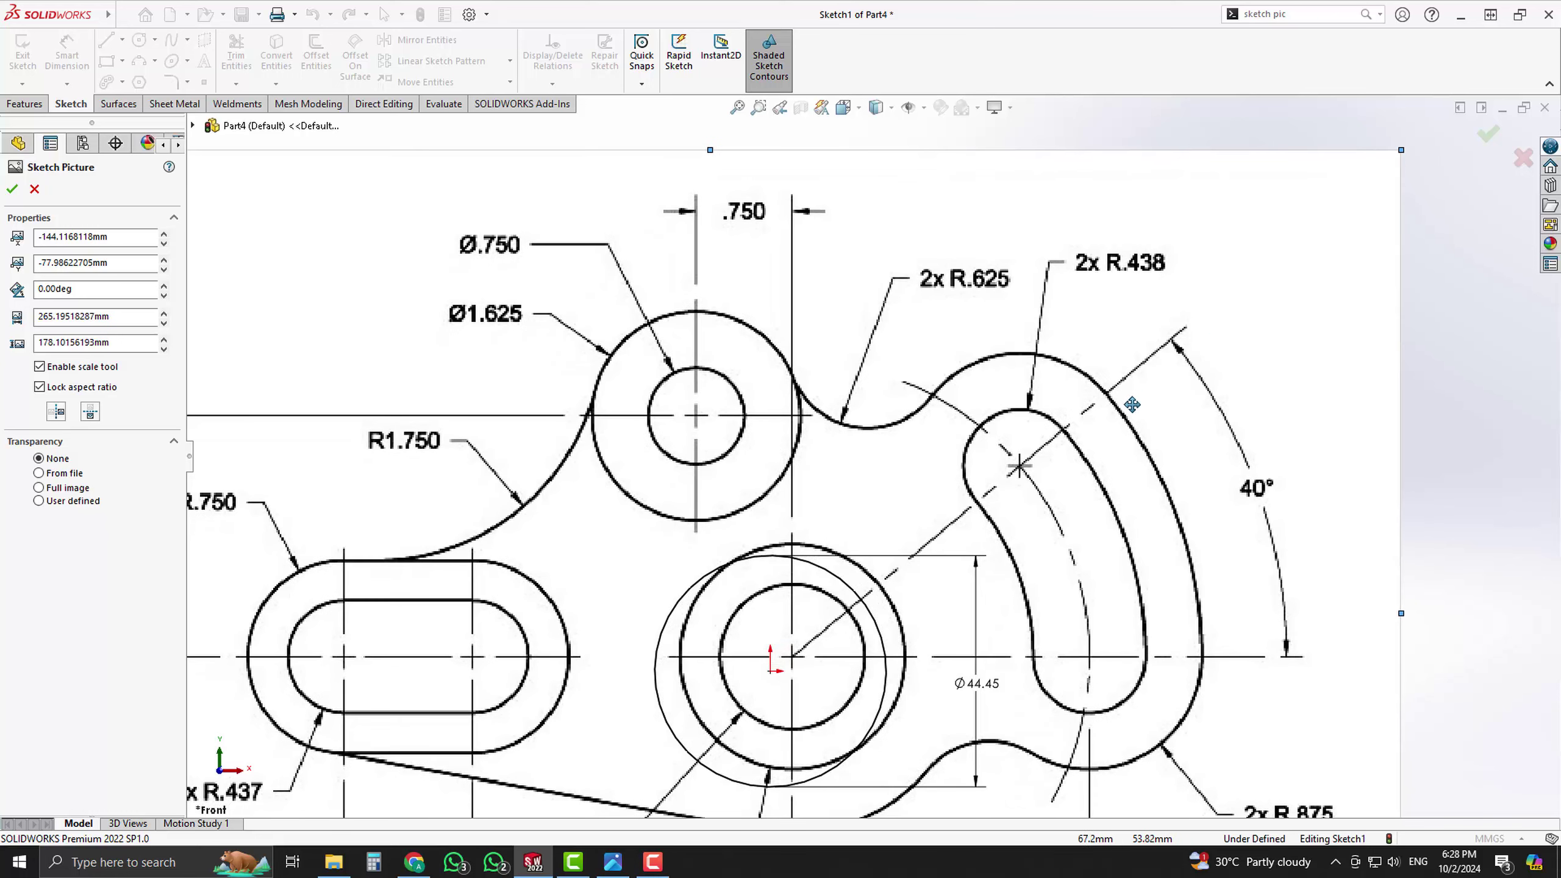
pyautogui.moveTo(1120, 413); pyautogui.dragTo(1099, 425)
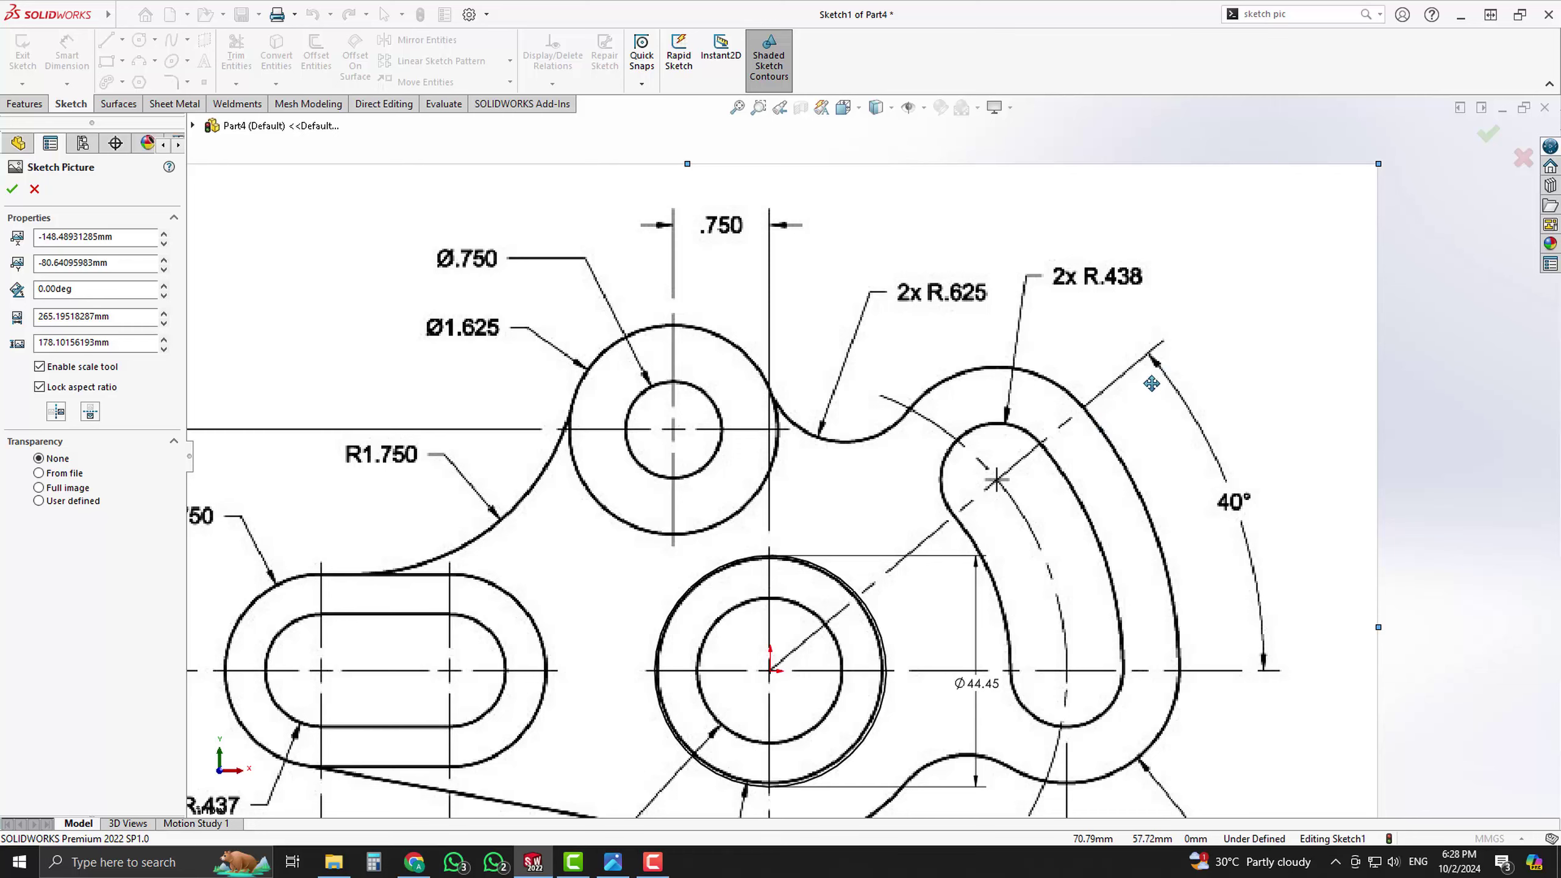
pyautogui.moveTo(1152, 383)
pyautogui.mouseDown()
pyautogui.moveTo(911, 633)
pyautogui.moveTo(956, 630)
pyautogui.moveTo(1151, 383)
pyautogui.mouseUp()
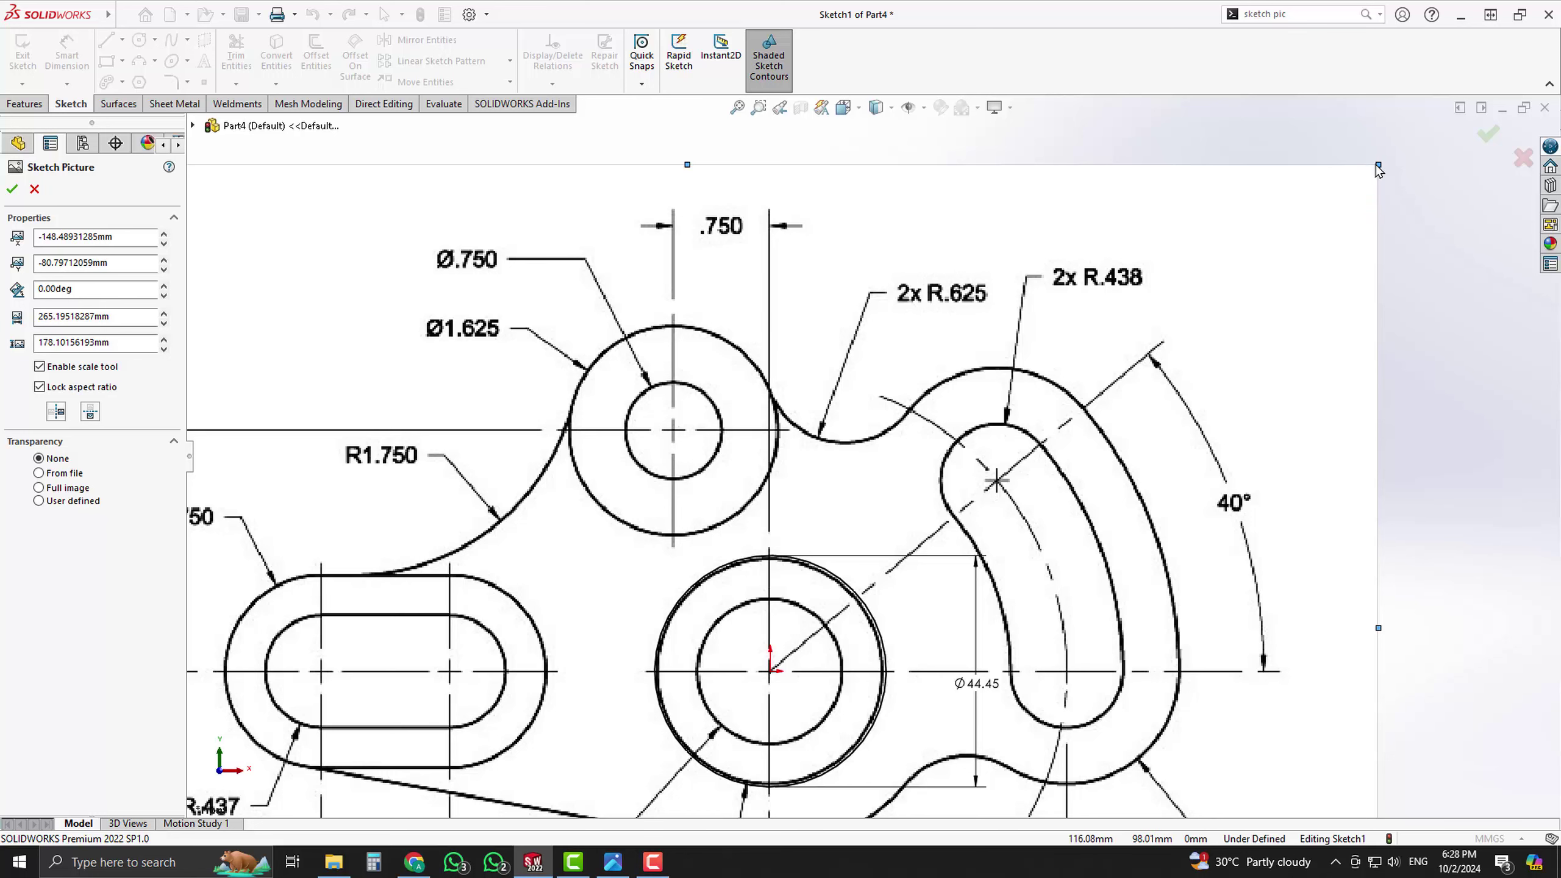
# - Fine-tune the sketch picture to about 268 mm wide by 180 mm high, keeping its Ø1.750 circle over the sketched circle
pyautogui.moveTo(1377, 164); pyautogui.dragTo(1383, 161)
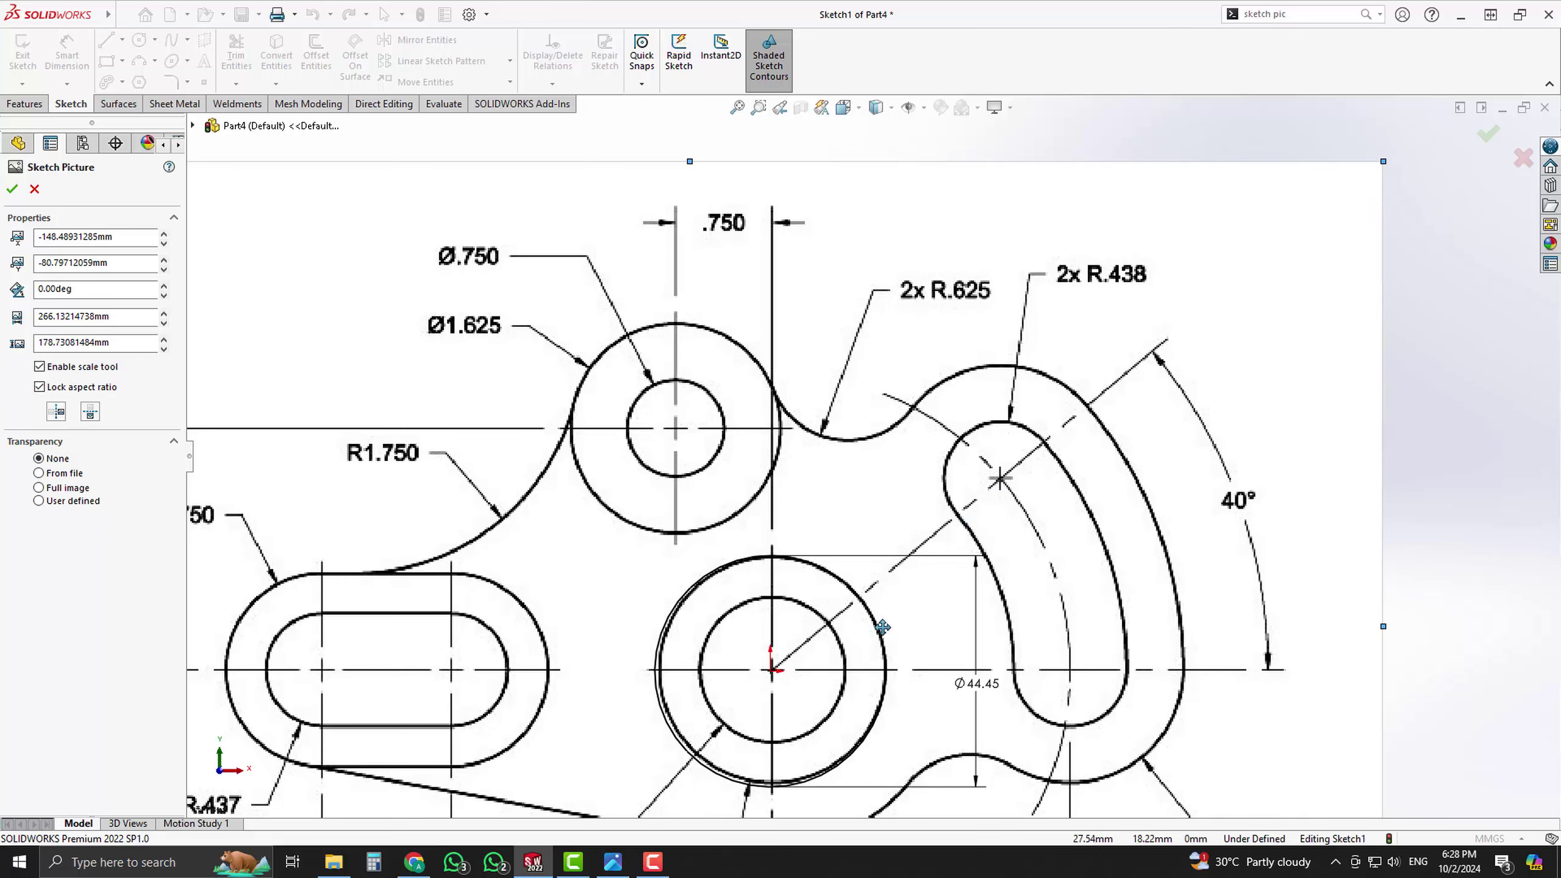
pyautogui.moveTo(836, 652); pyautogui.dragTo(839, 648)
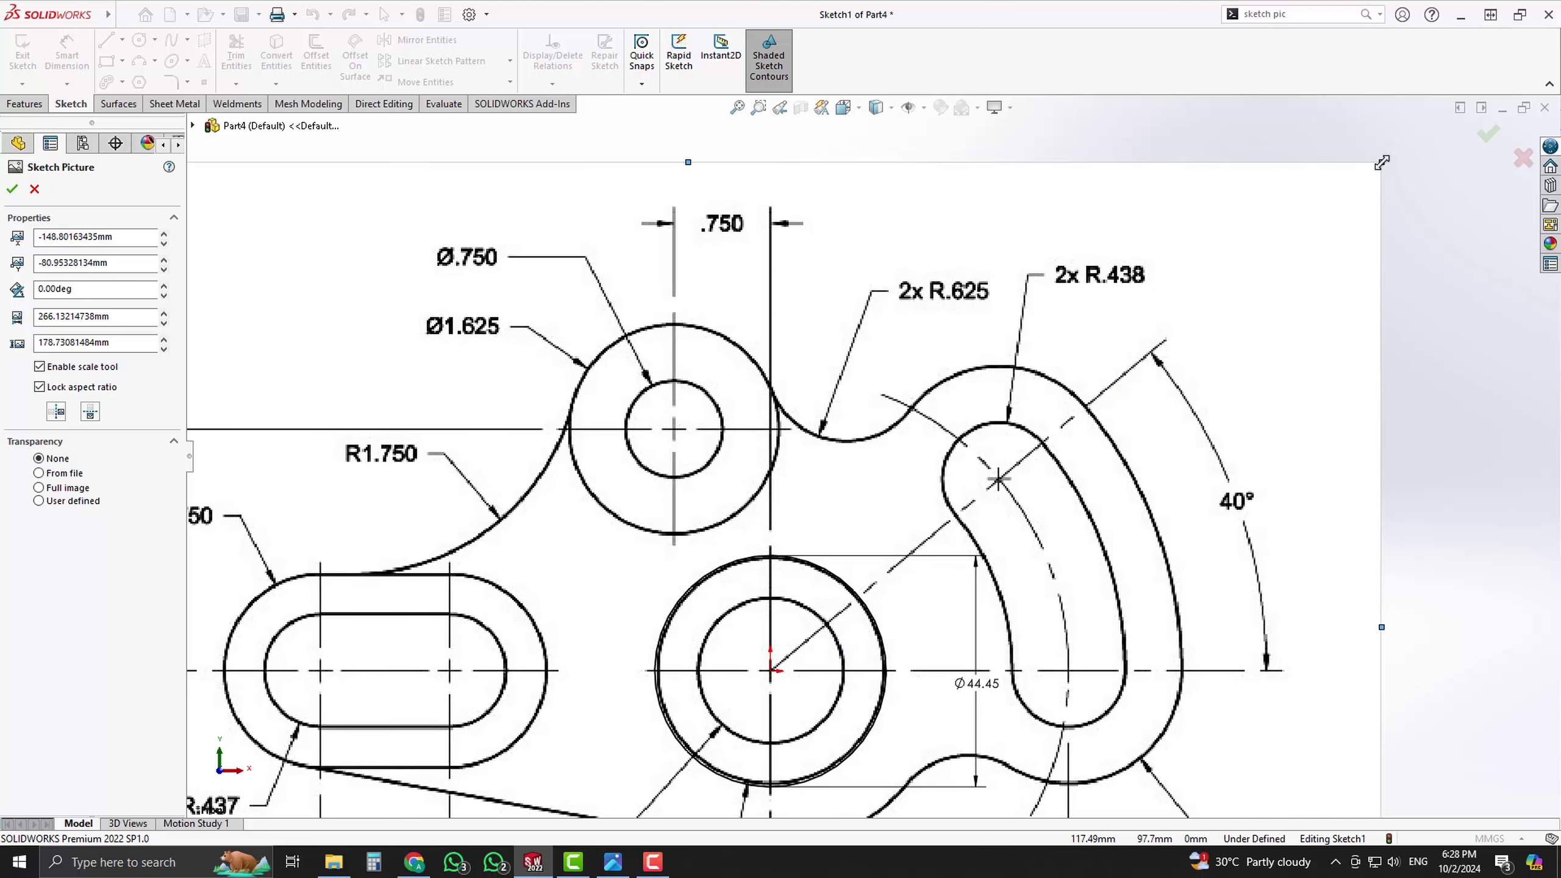
pyautogui.moveTo(1382, 162); pyautogui.dragTo(1386, 158)
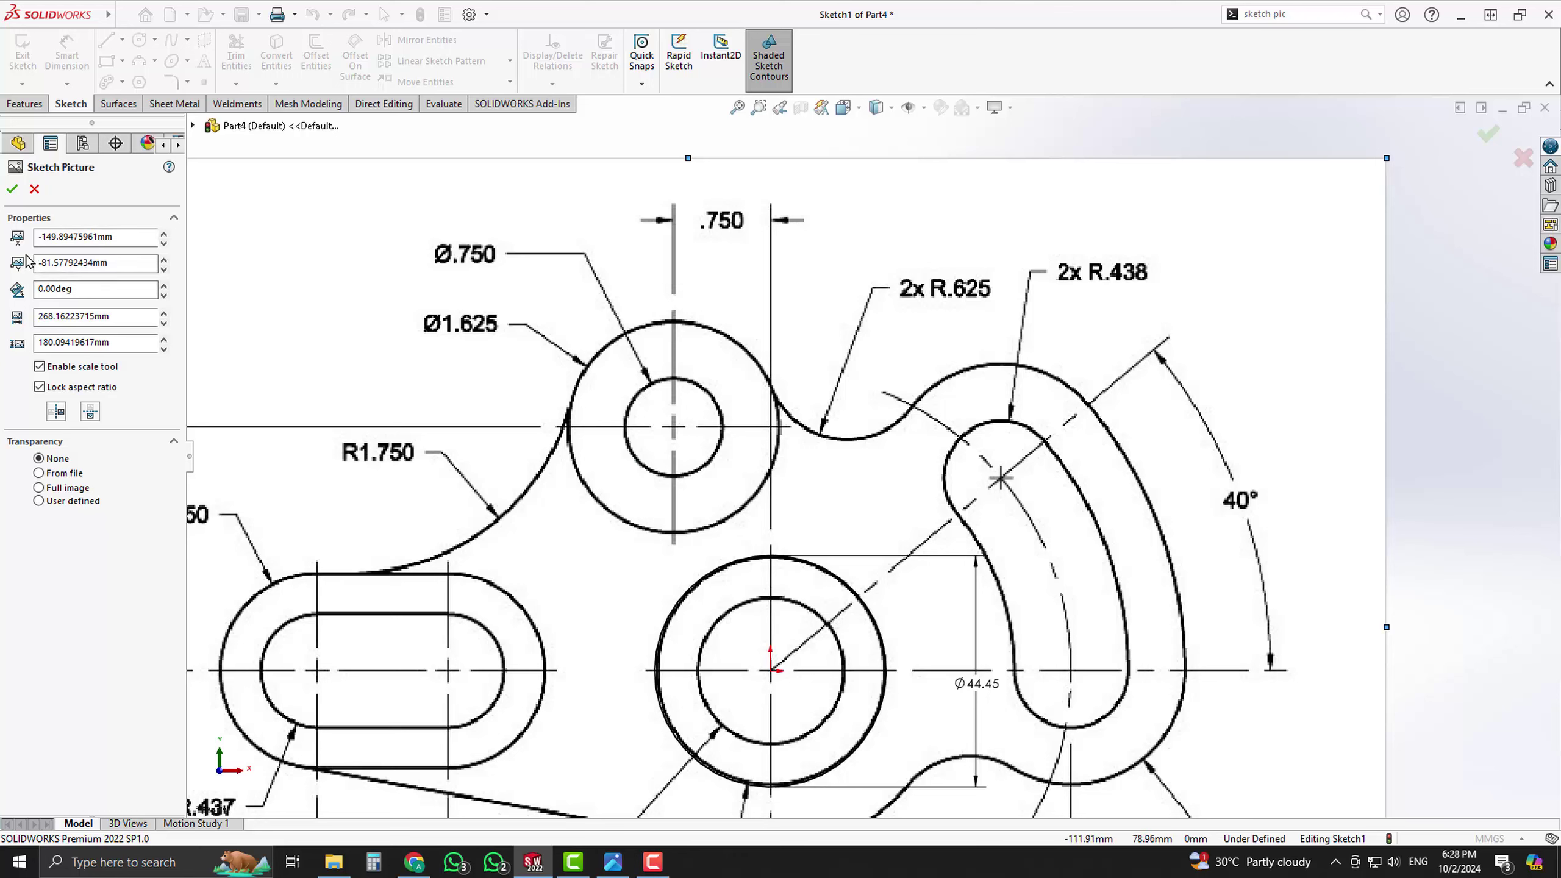
pyautogui.click(163, 236)
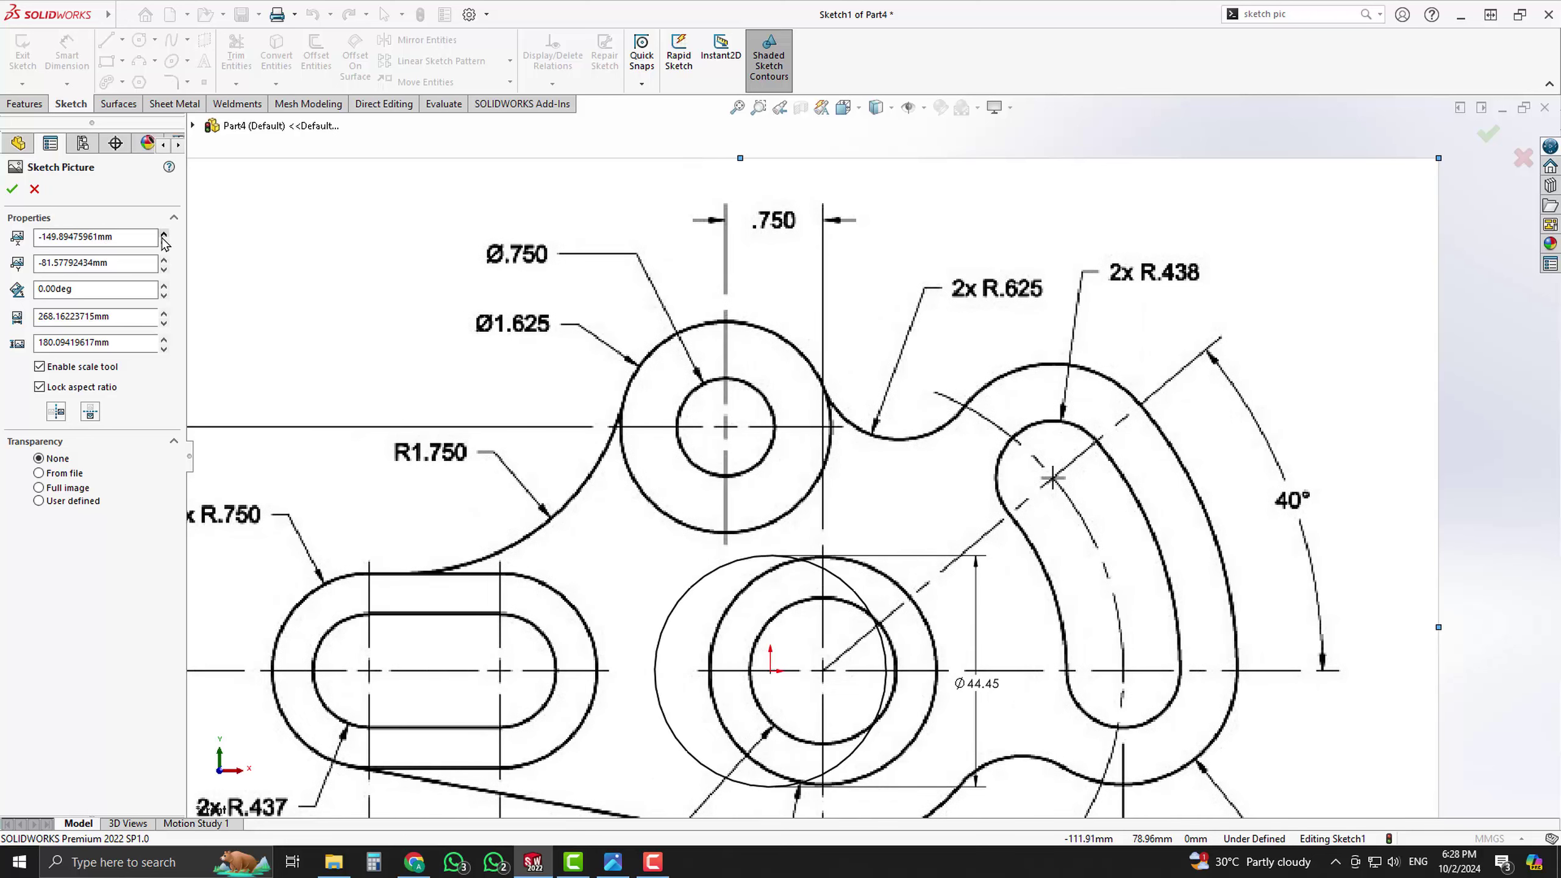
pyautogui.click(164, 235)
pyautogui.click(164, 244)
pyautogui.click(163, 244)
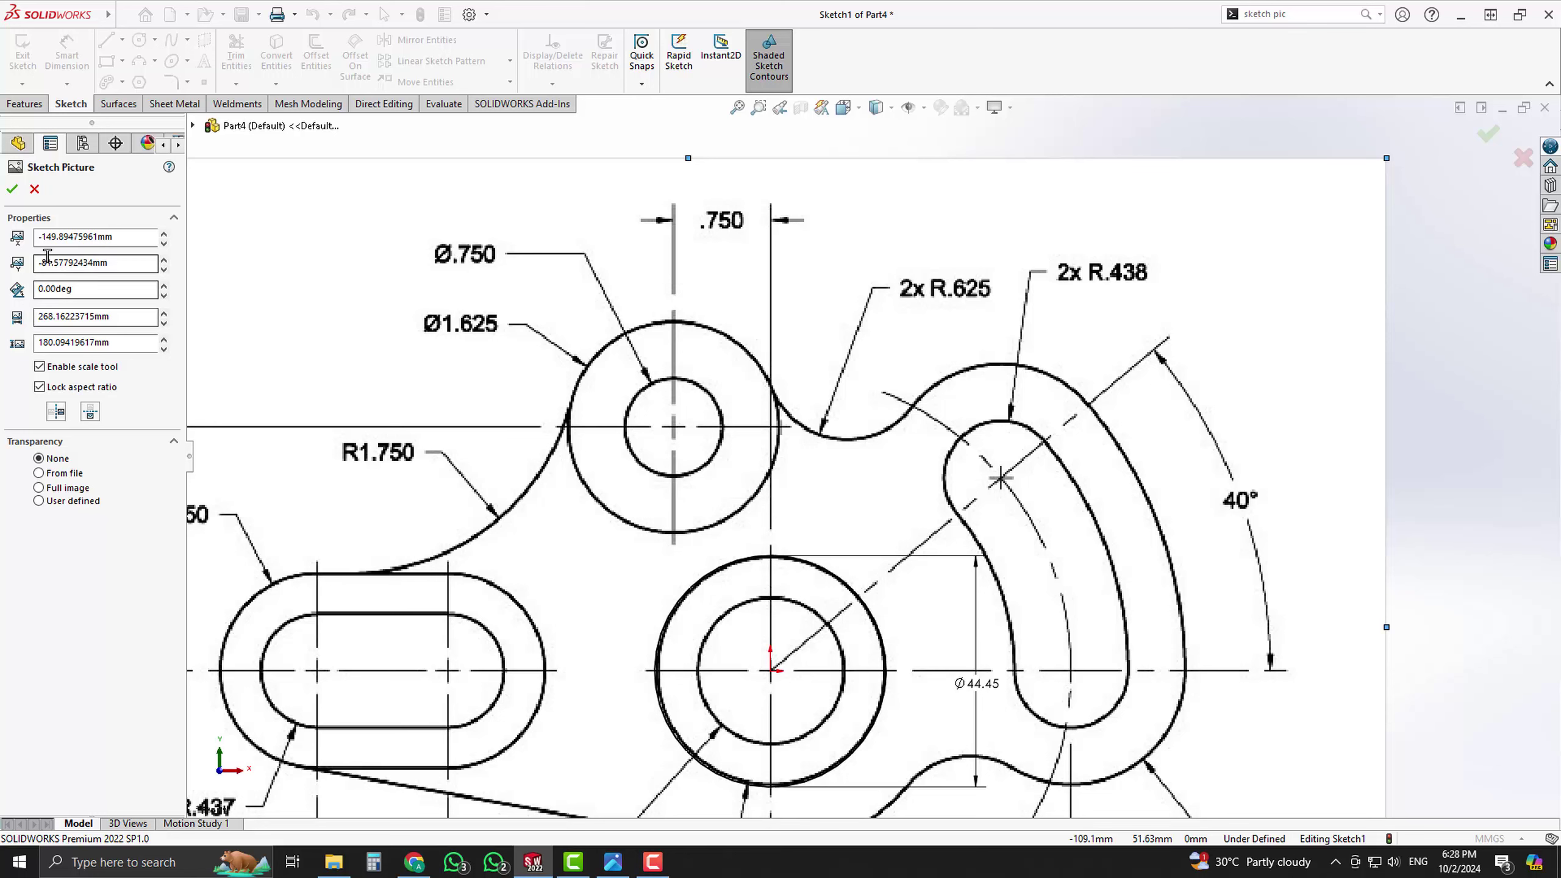
# - Set the sketch picture's horizontal origin position to -150 mm and accept the picture's properties
pyautogui.doubleClick(100, 238)
pyautogui.write('-150')
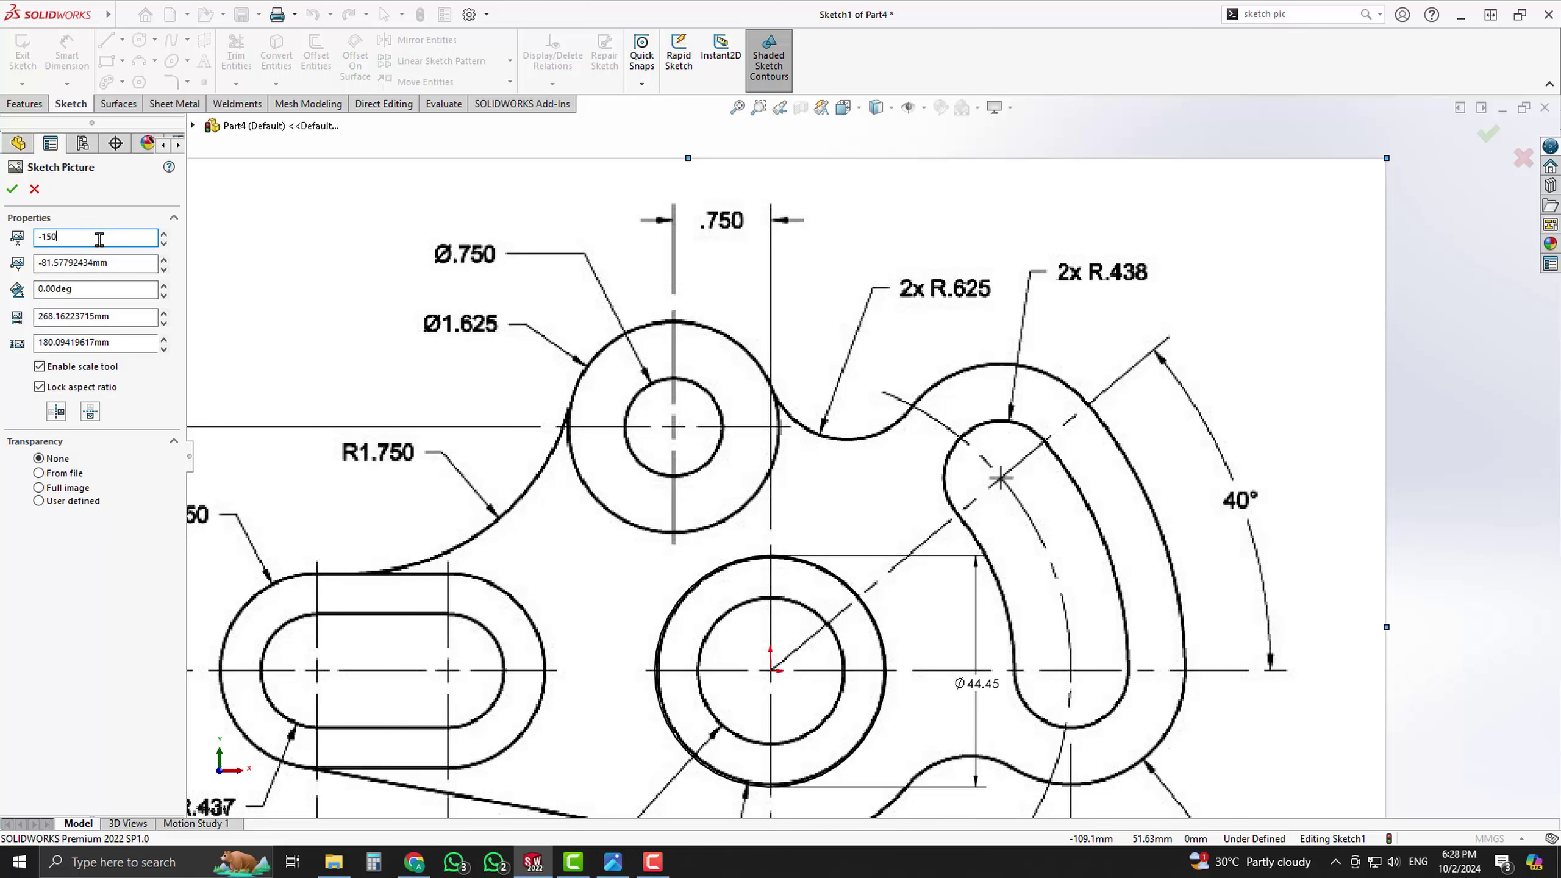
pyautogui.press('Return')
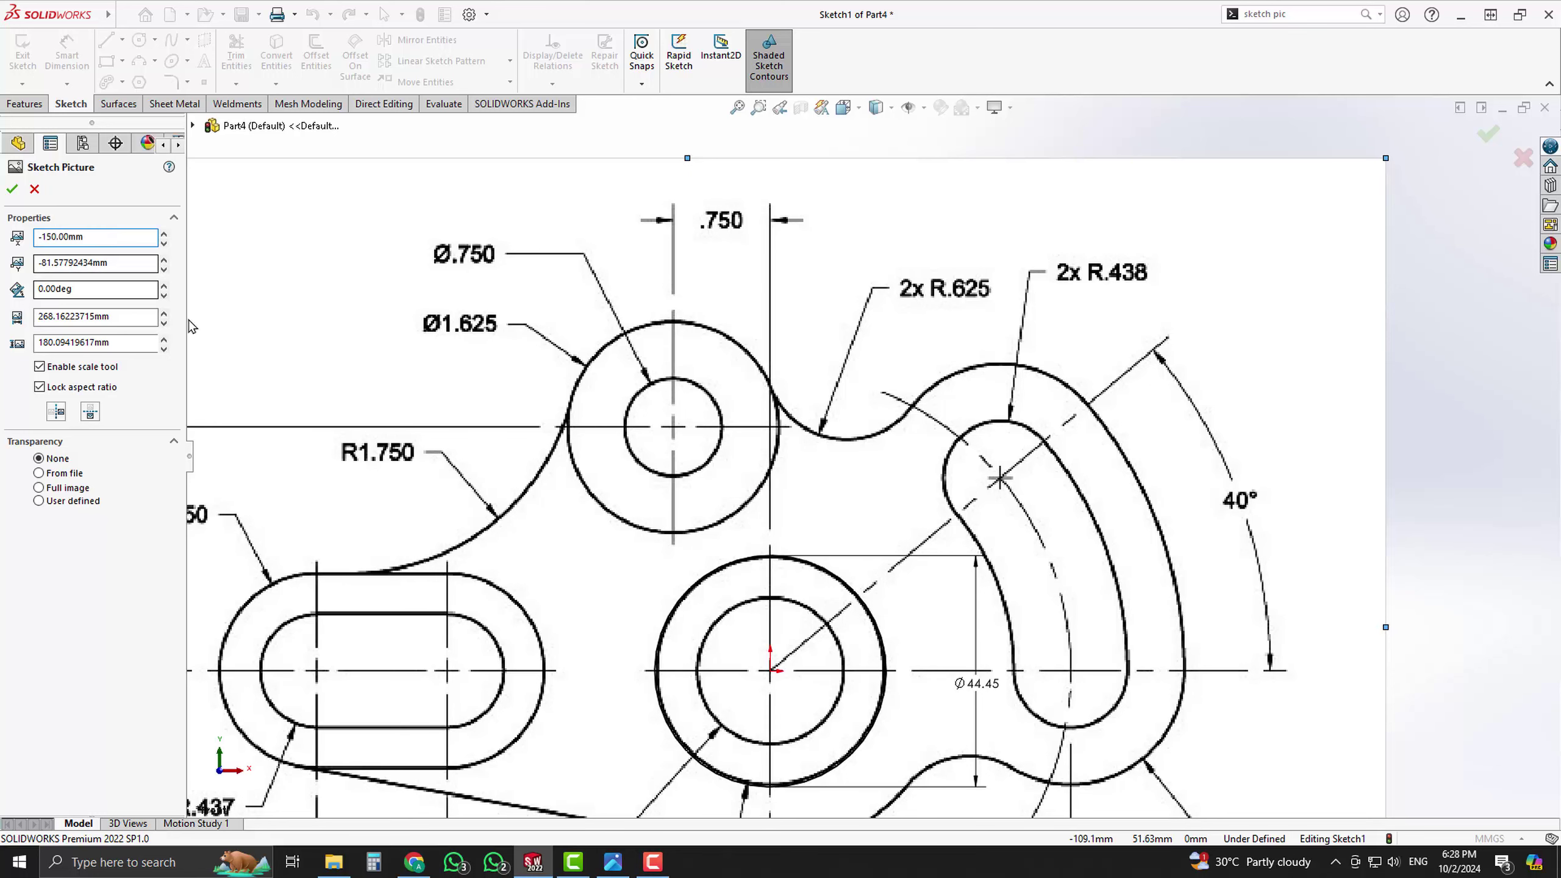
pyautogui.click(12, 189)
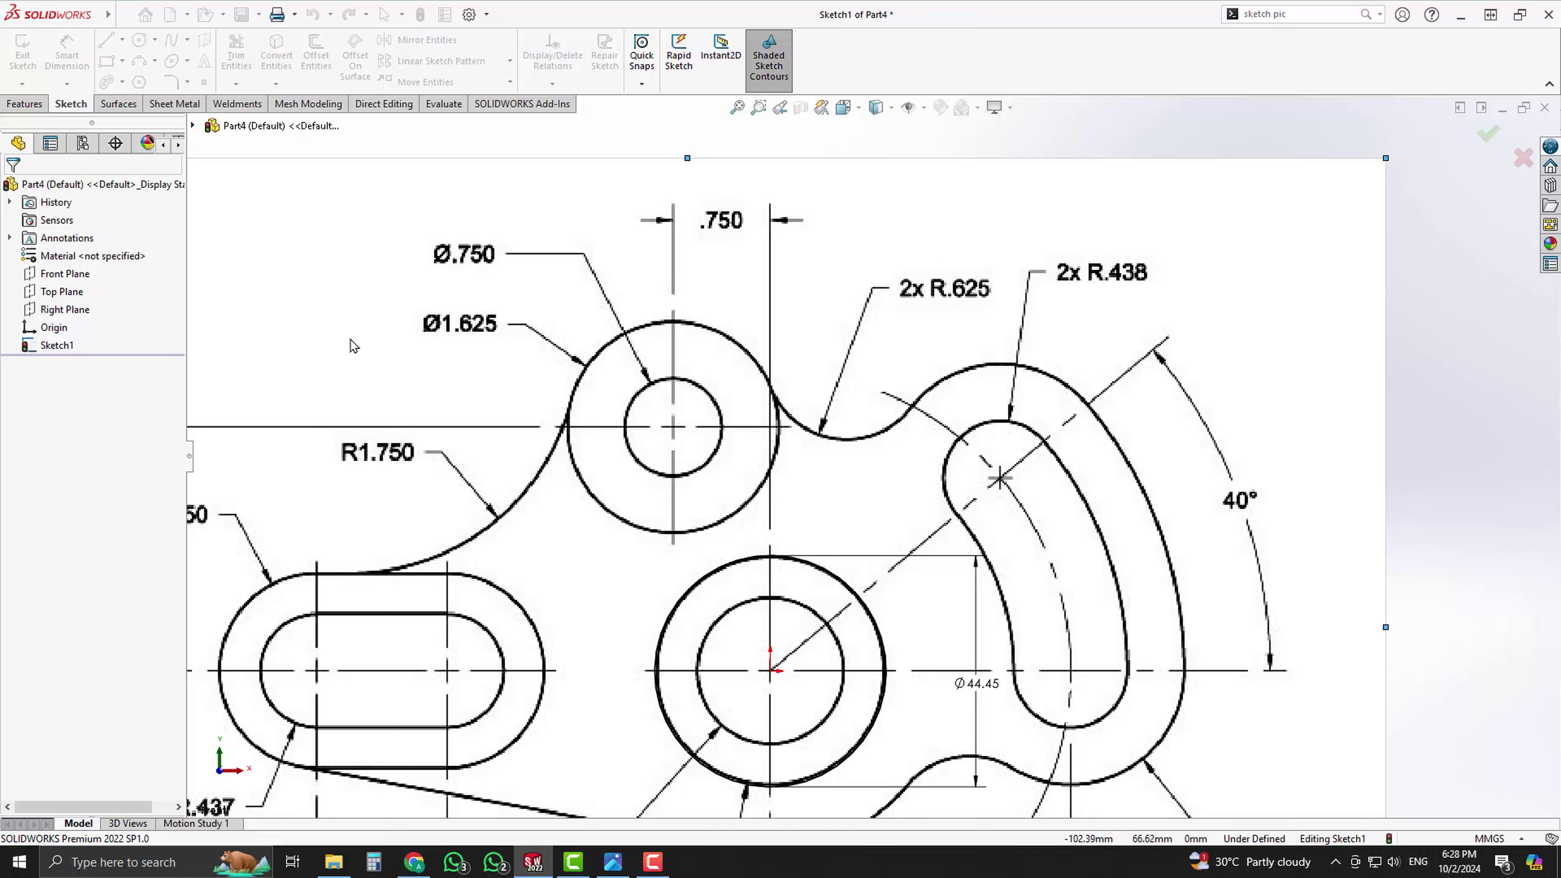
# - Leave the Smart Dimension tool and move the sketched circle's diameter dimension farther away from the circle
pyautogui.scroll(-2, 808, 614)
pyautogui.scroll(5, 820, 532)
pyautogui.scroll(-3, 820, 590)
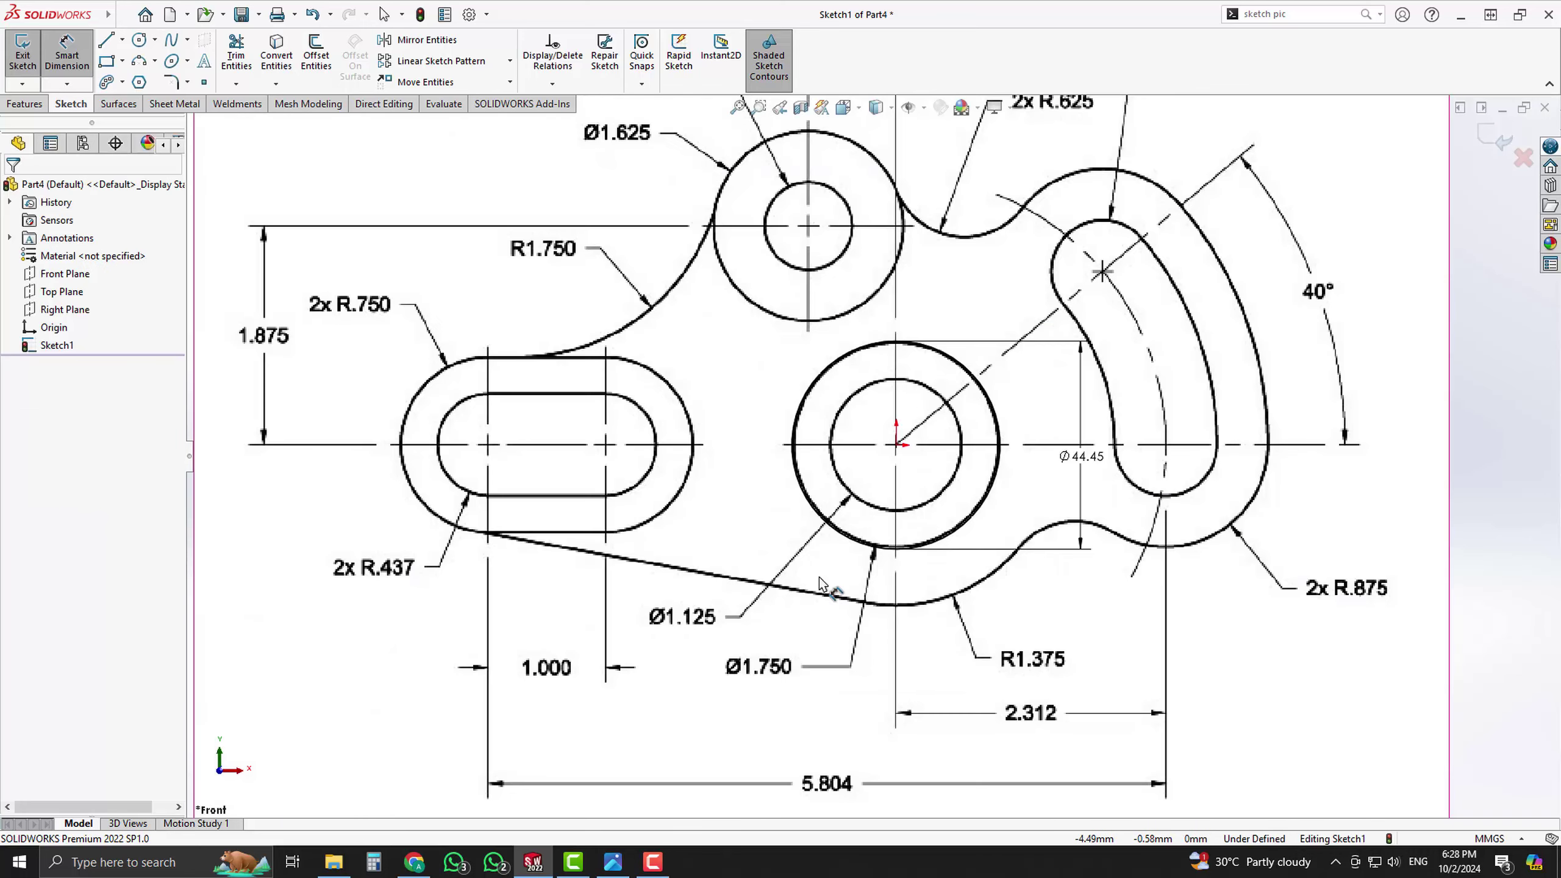
pyautogui.press('Escape')
pyautogui.moveTo(1106, 472); pyautogui.dragTo(1202, 459)
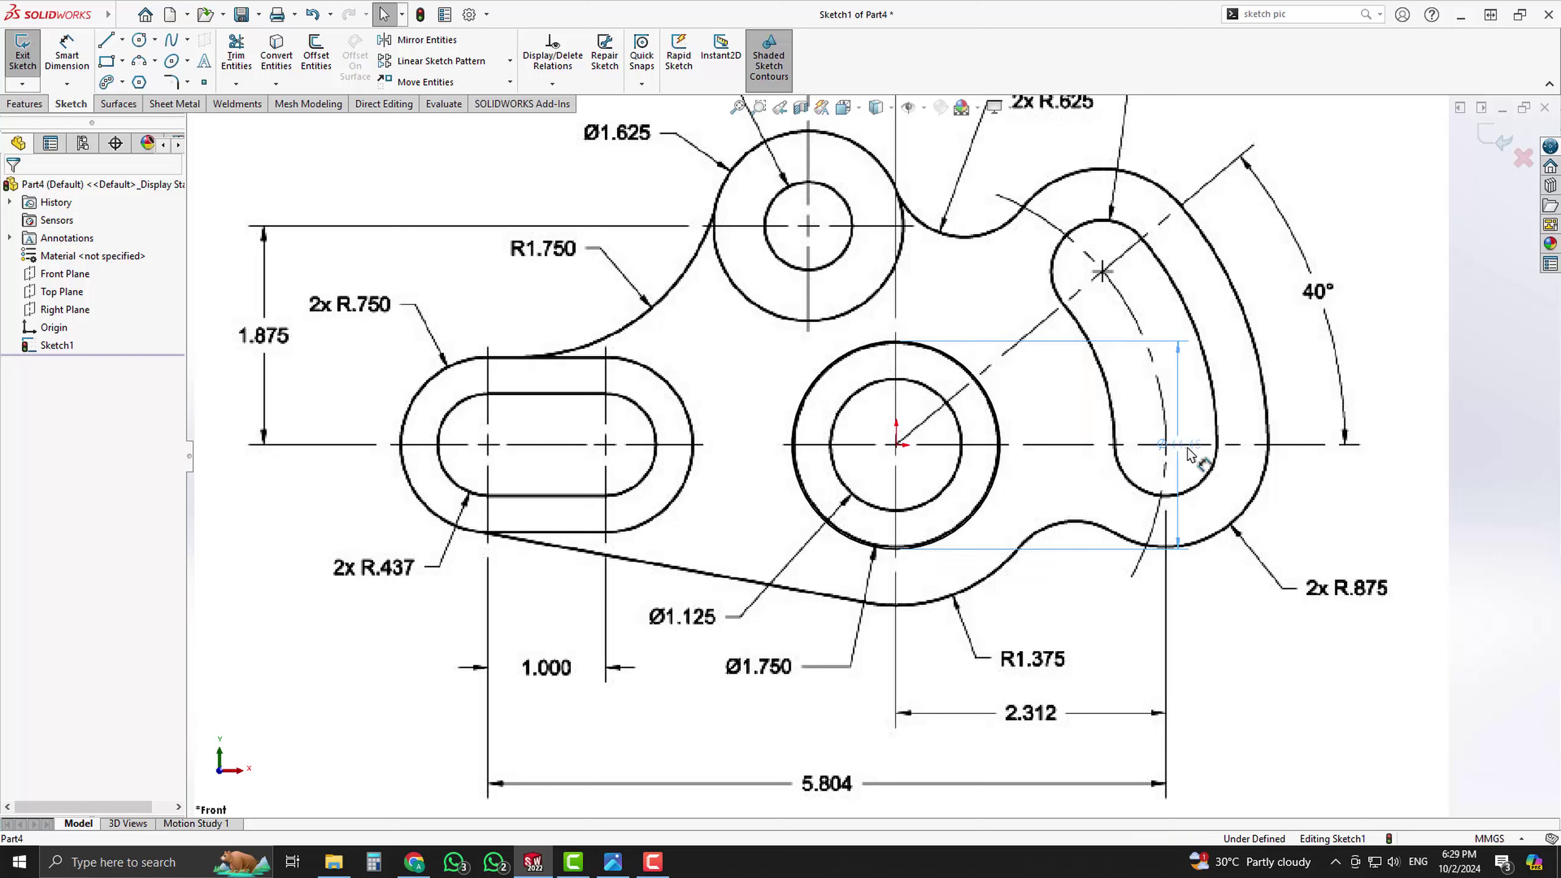
pyautogui.click(1045, 497)
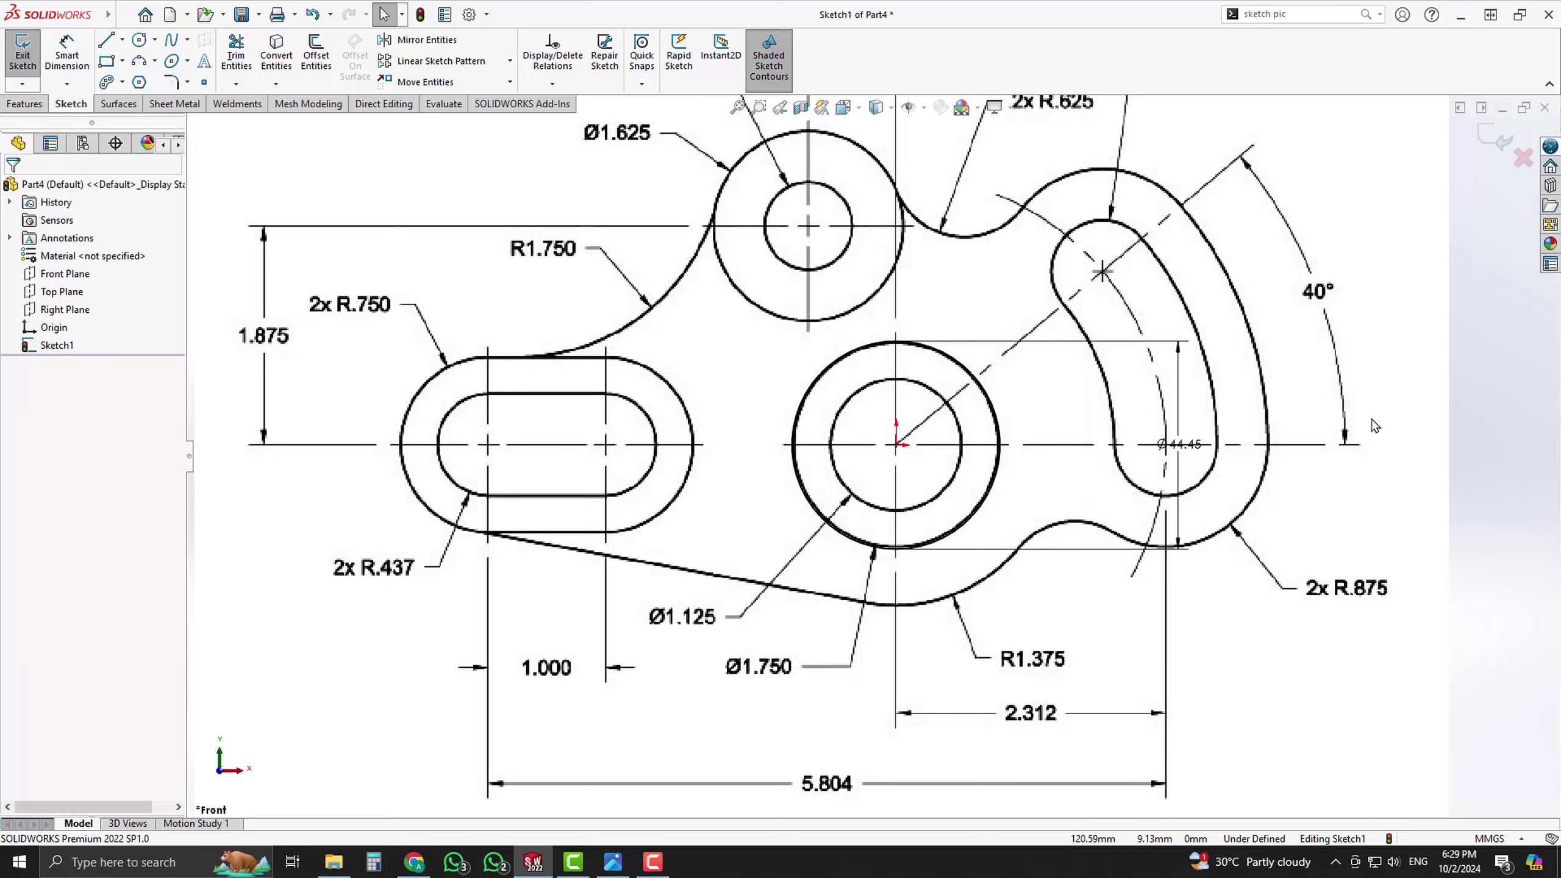
# - Try to add a Fix relation to the sketched 44.45 mm circle, and undo the relation
pyautogui.click(998, 470)
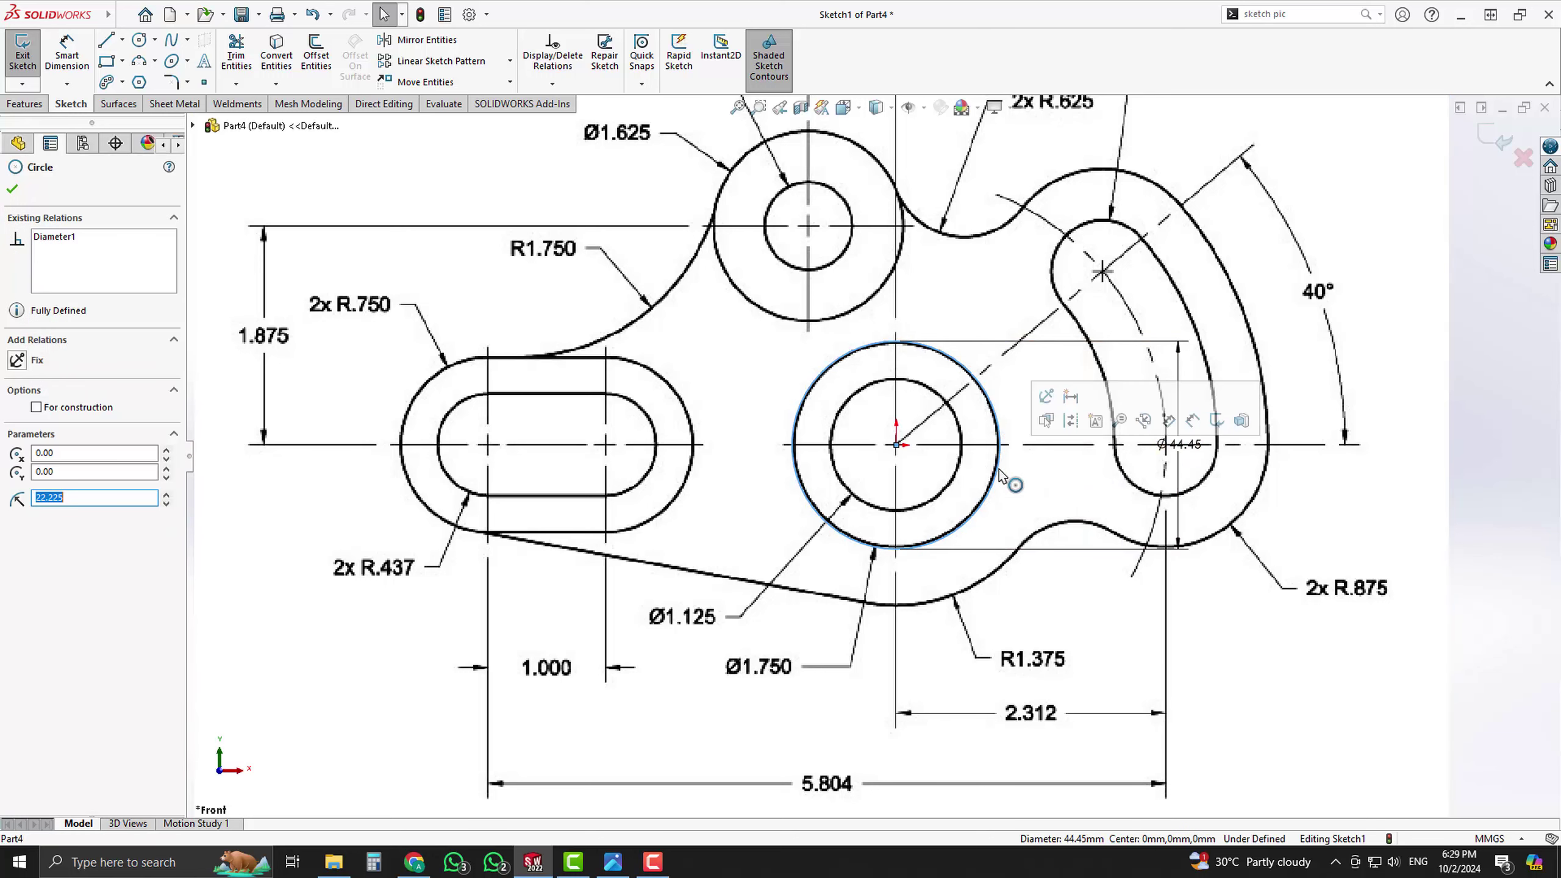
pyautogui.click(1046, 397)
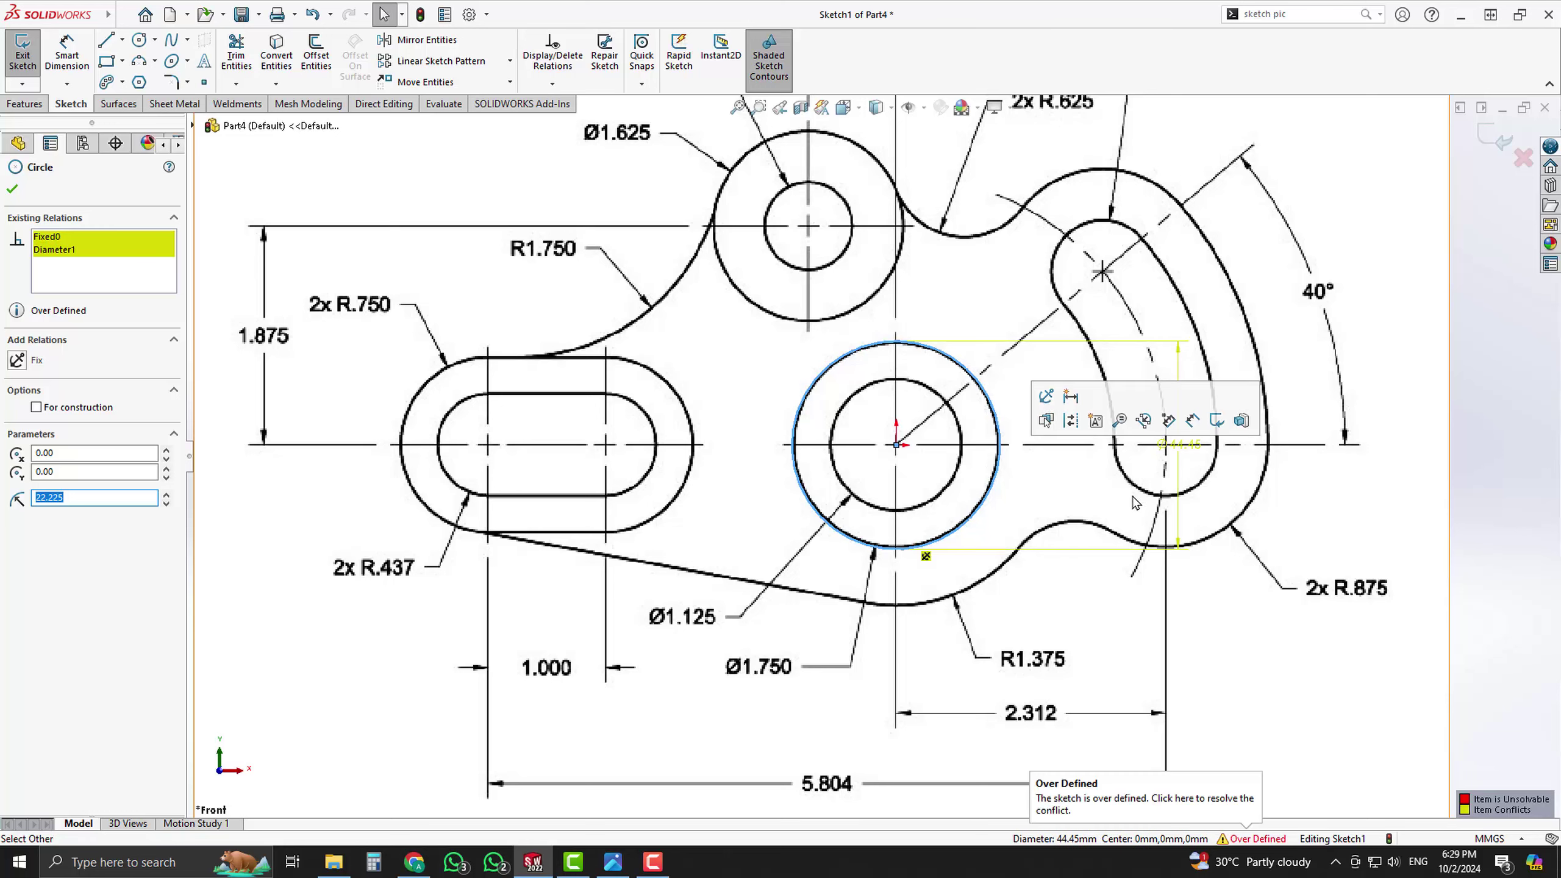
pyautogui.click(1474, 503)
pyautogui.hotkey('ctrl', 'z')
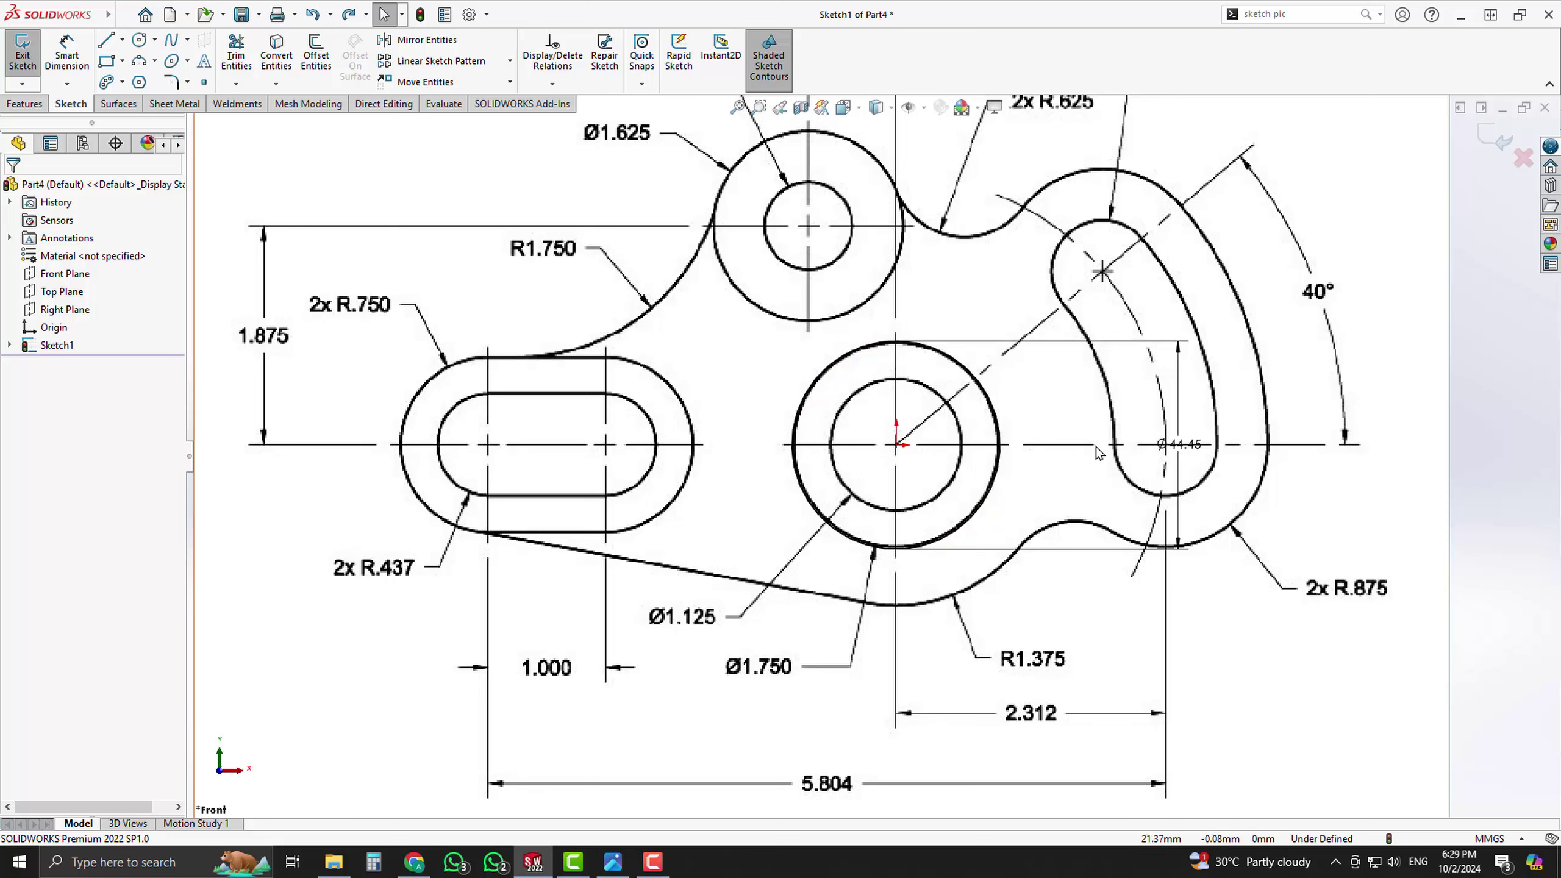
# - Reposition the sketched circle's diameter dimension slightly closer to the circle and clear the selection
pyautogui.moveTo(1170, 446); pyautogui.dragTo(1250, 610)
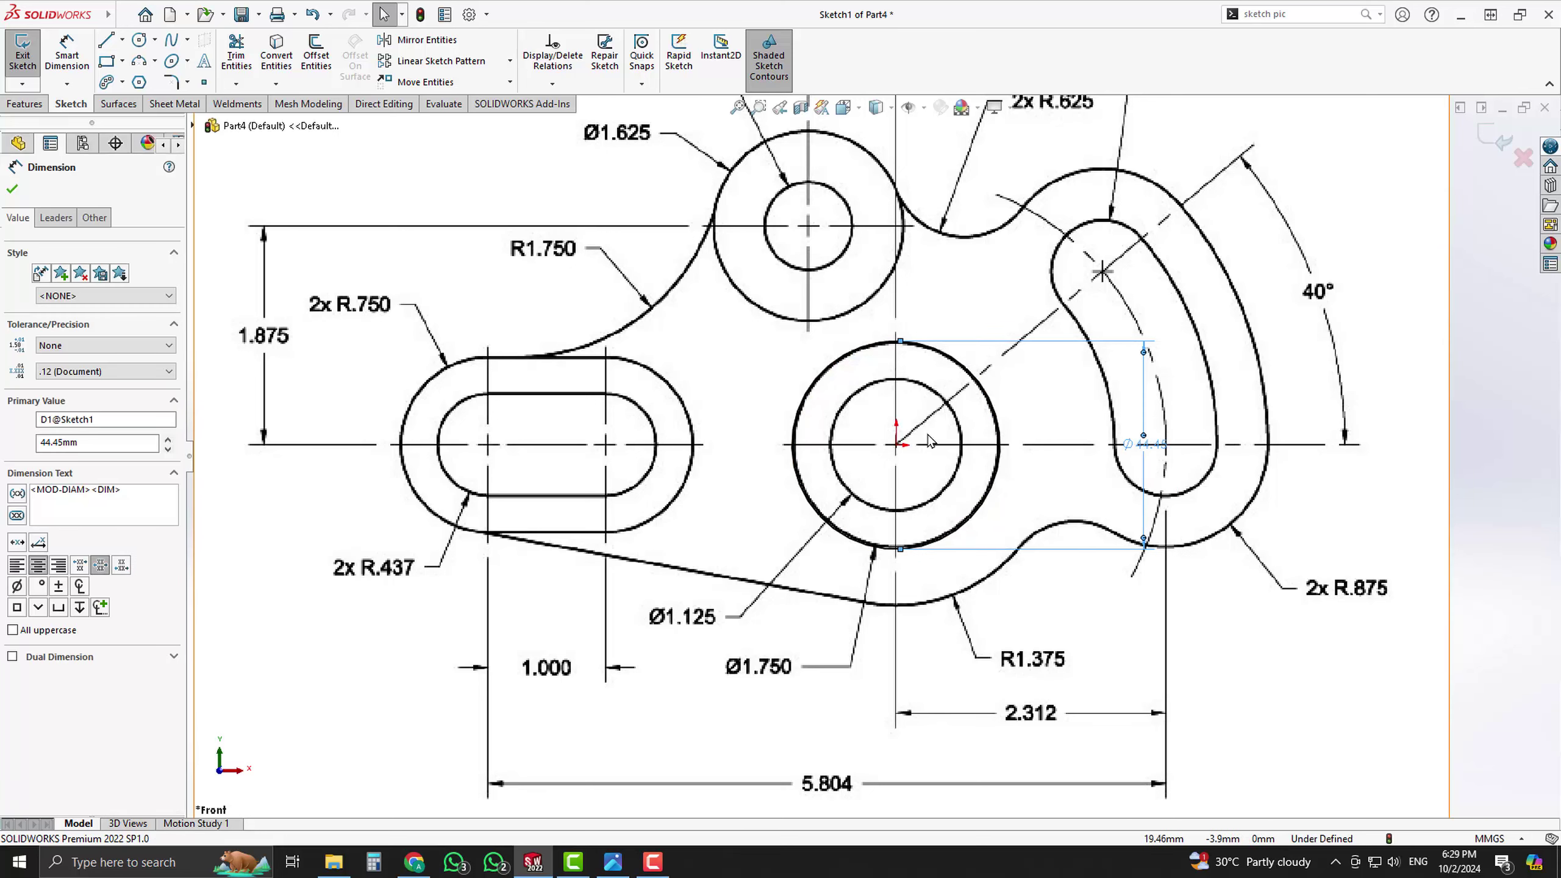
pyautogui.click(1503, 407)
# - Sketch a circle of about 20.32 mm radius over the Ø1.625 outline in the reference picture
pyautogui.scroll(3, 1138, 453)
pyautogui.scroll(-2, 1044, 443)
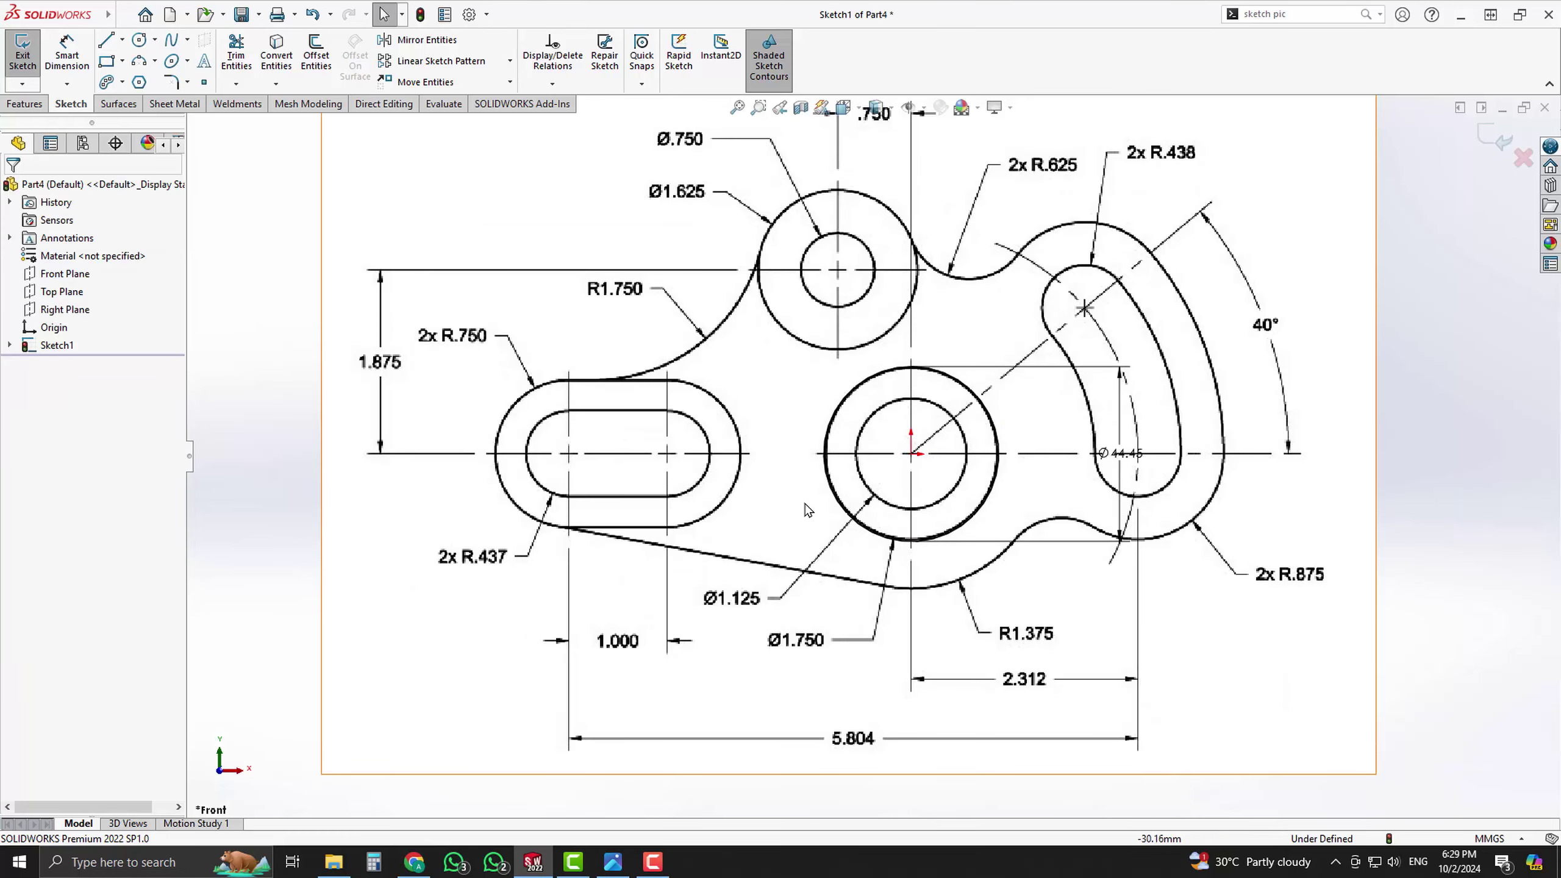
pyautogui.scroll(-2, 894, 450)
pyautogui.scroll(3, 897, 425)
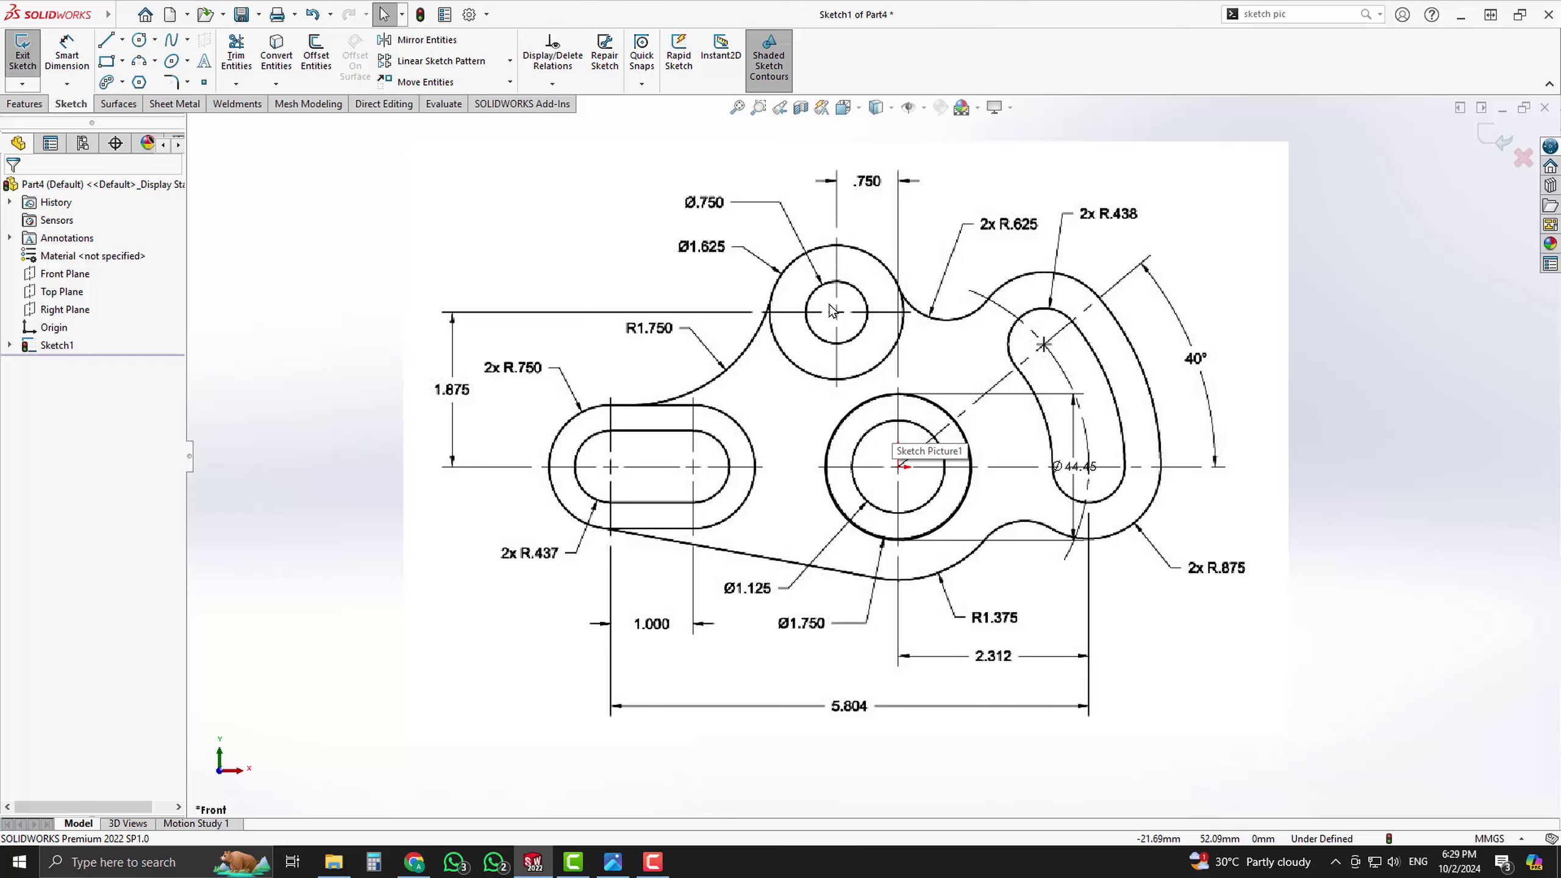
pyautogui.scroll(-2, 816, 265)
pyautogui.scroll(-3, 836, 310)
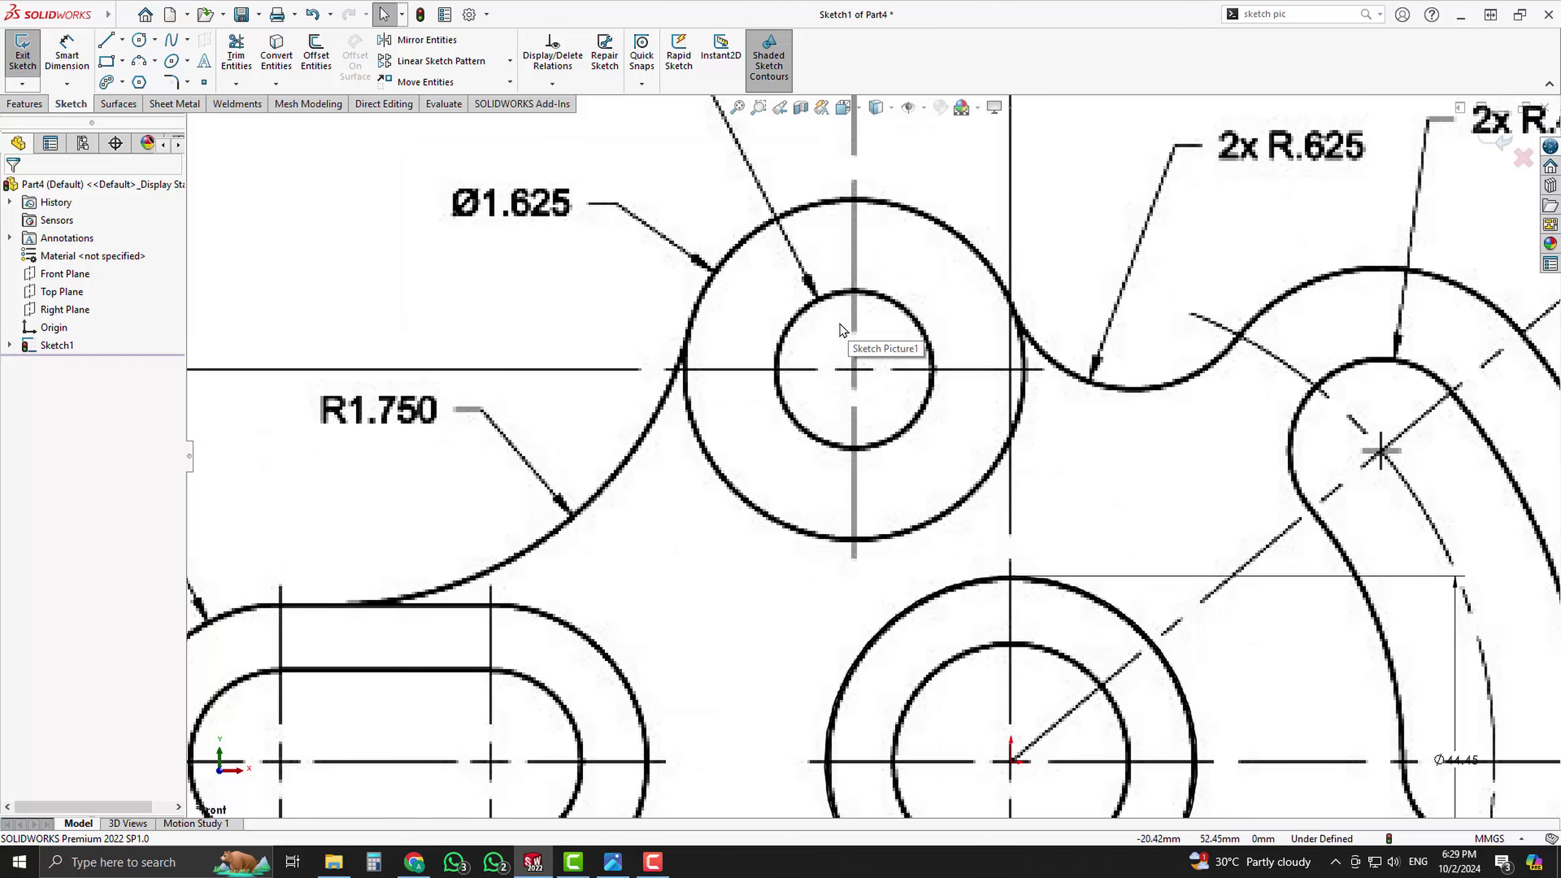
pyautogui.scroll(-1, 951, 360)
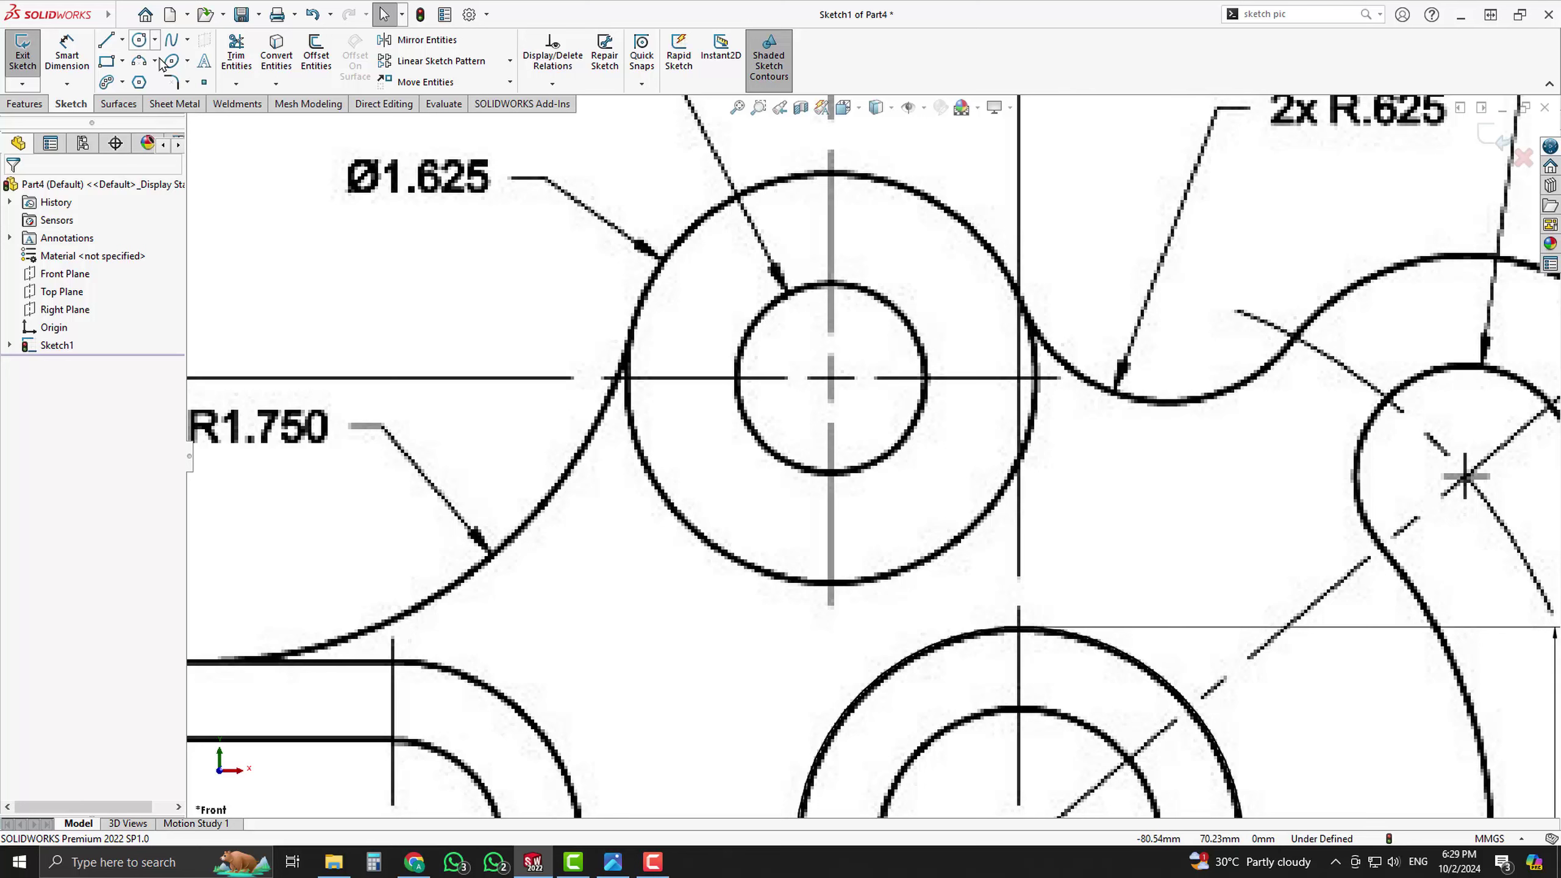
pyautogui.click(141, 43)
pyautogui.click(831, 378)
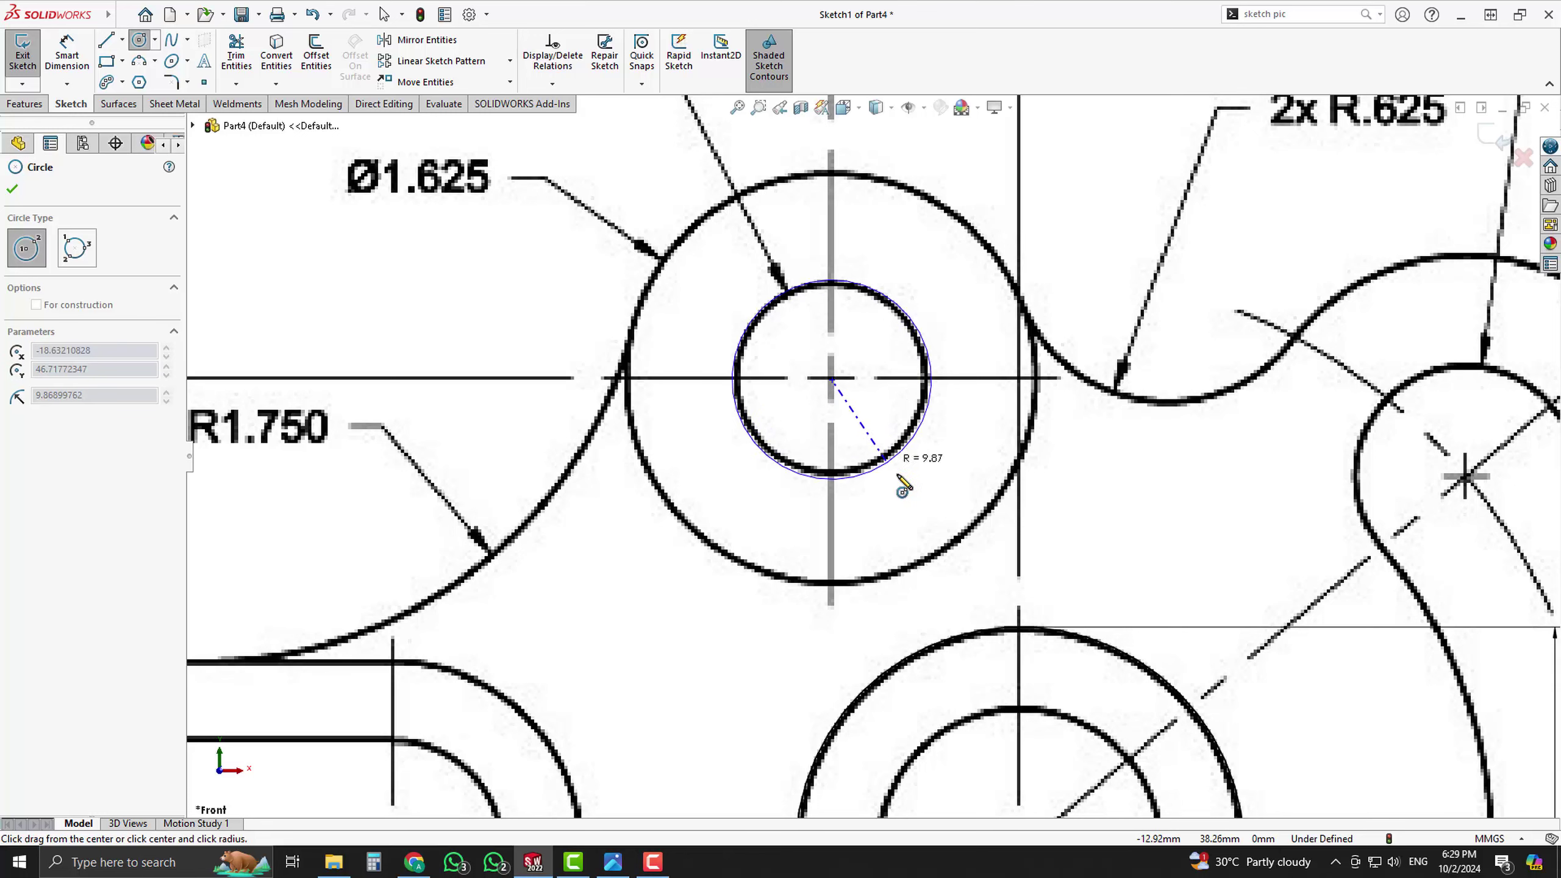
pyautogui.click(948, 549)
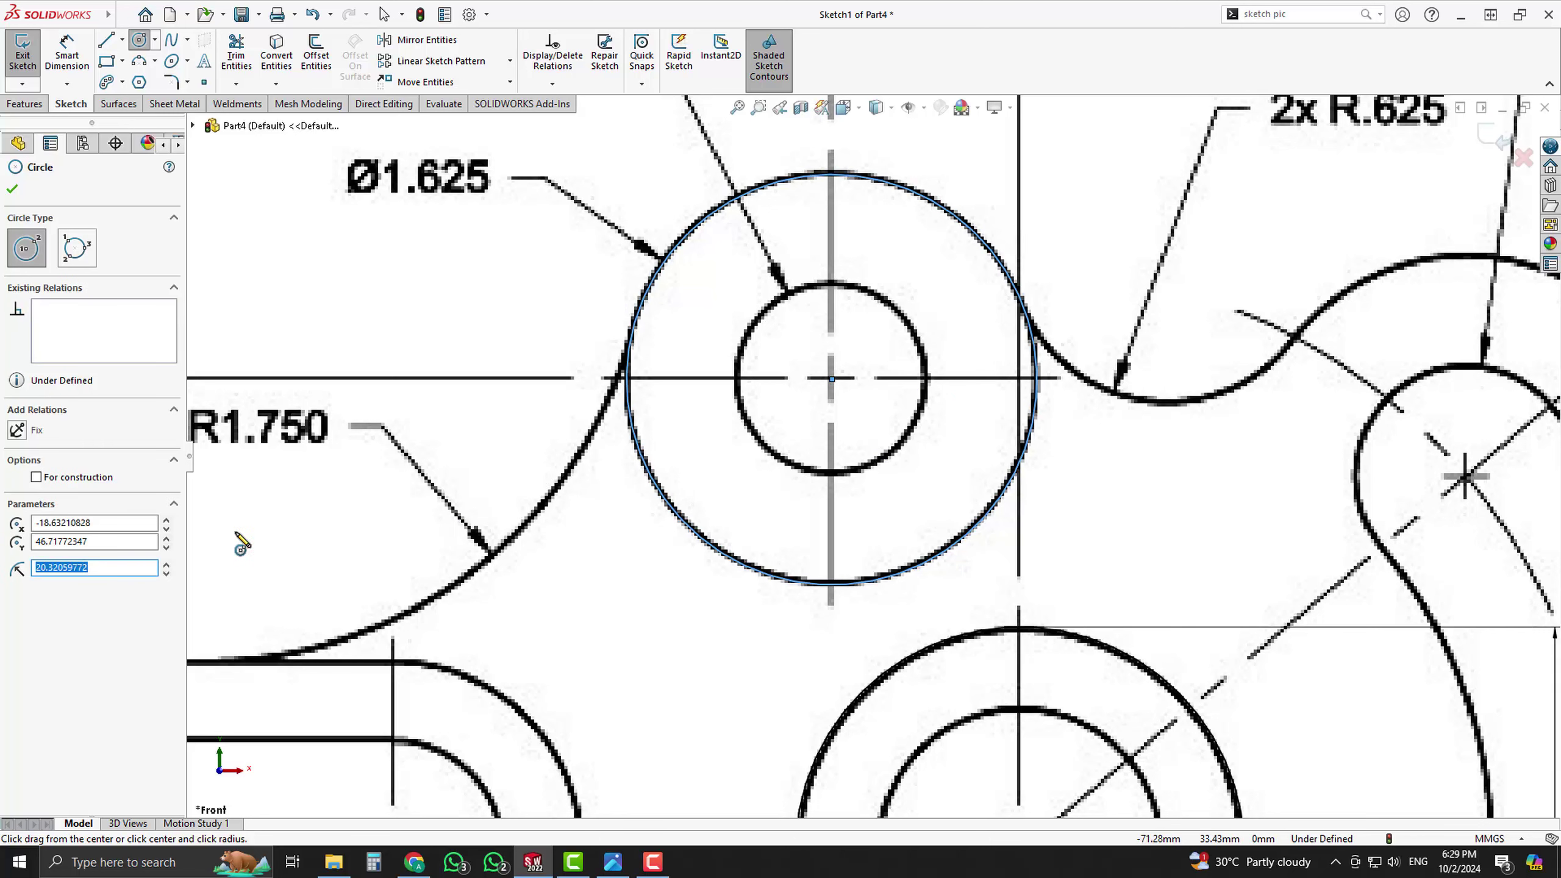
# - Add a Fix relation to the circle traced over the Ø1.625 outline and leave the Circle tool
pyautogui.click(17, 430)
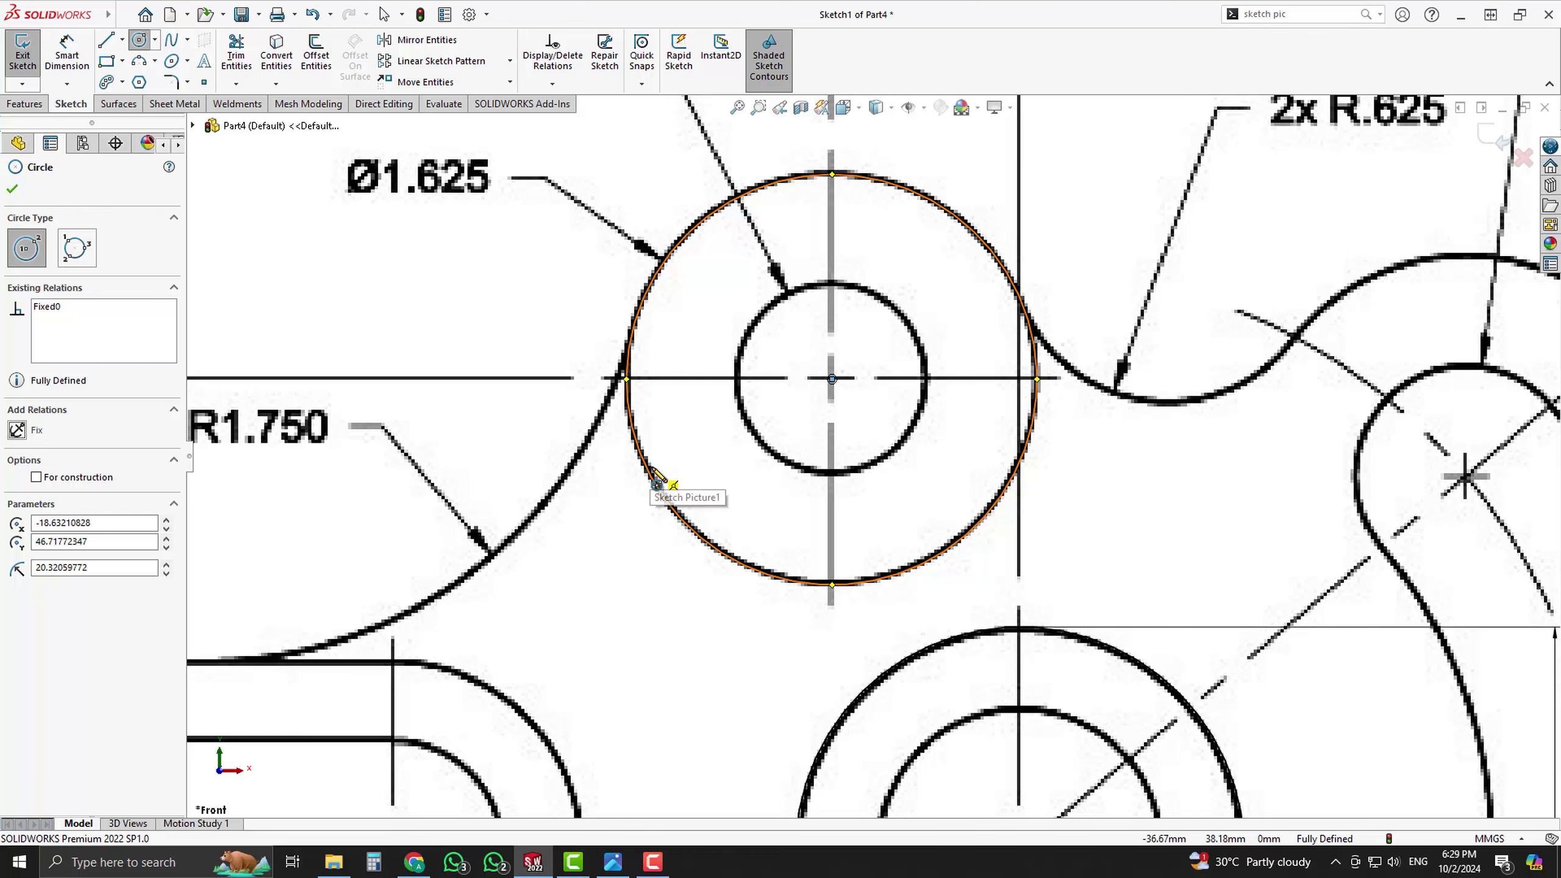
pyautogui.press('Escape')
pyautogui.scroll(4, 872, 452)
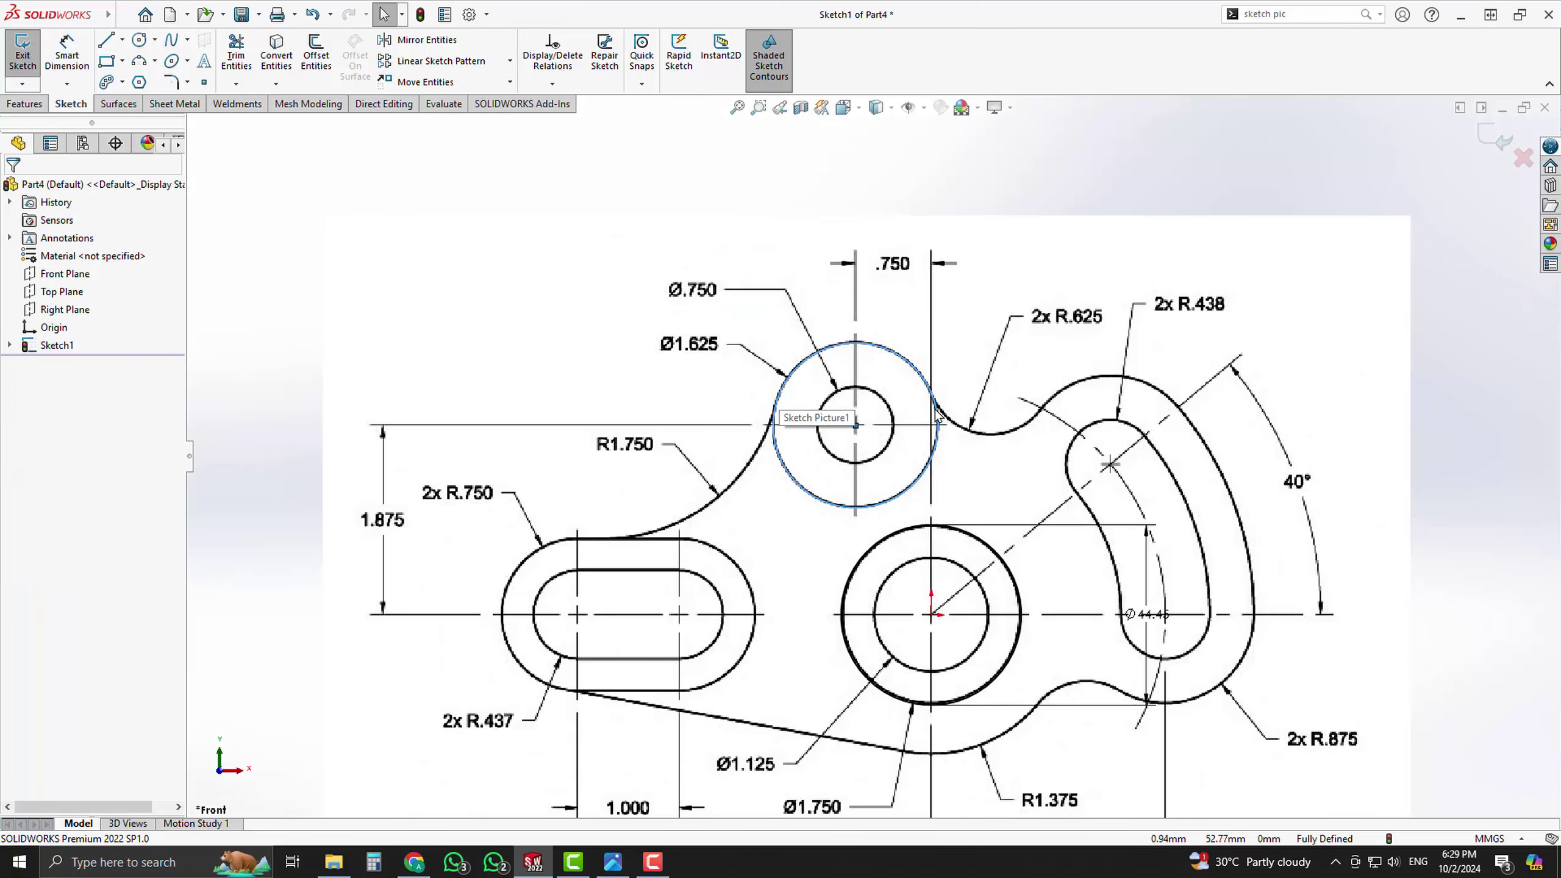
# - Try to move the center point of the fixed circle over the Ø1.625 outline, and clear the selection
pyautogui.scroll(-3, 937, 418)
pyautogui.scroll(3, 937, 418)
pyautogui.scroll(-3, 868, 452)
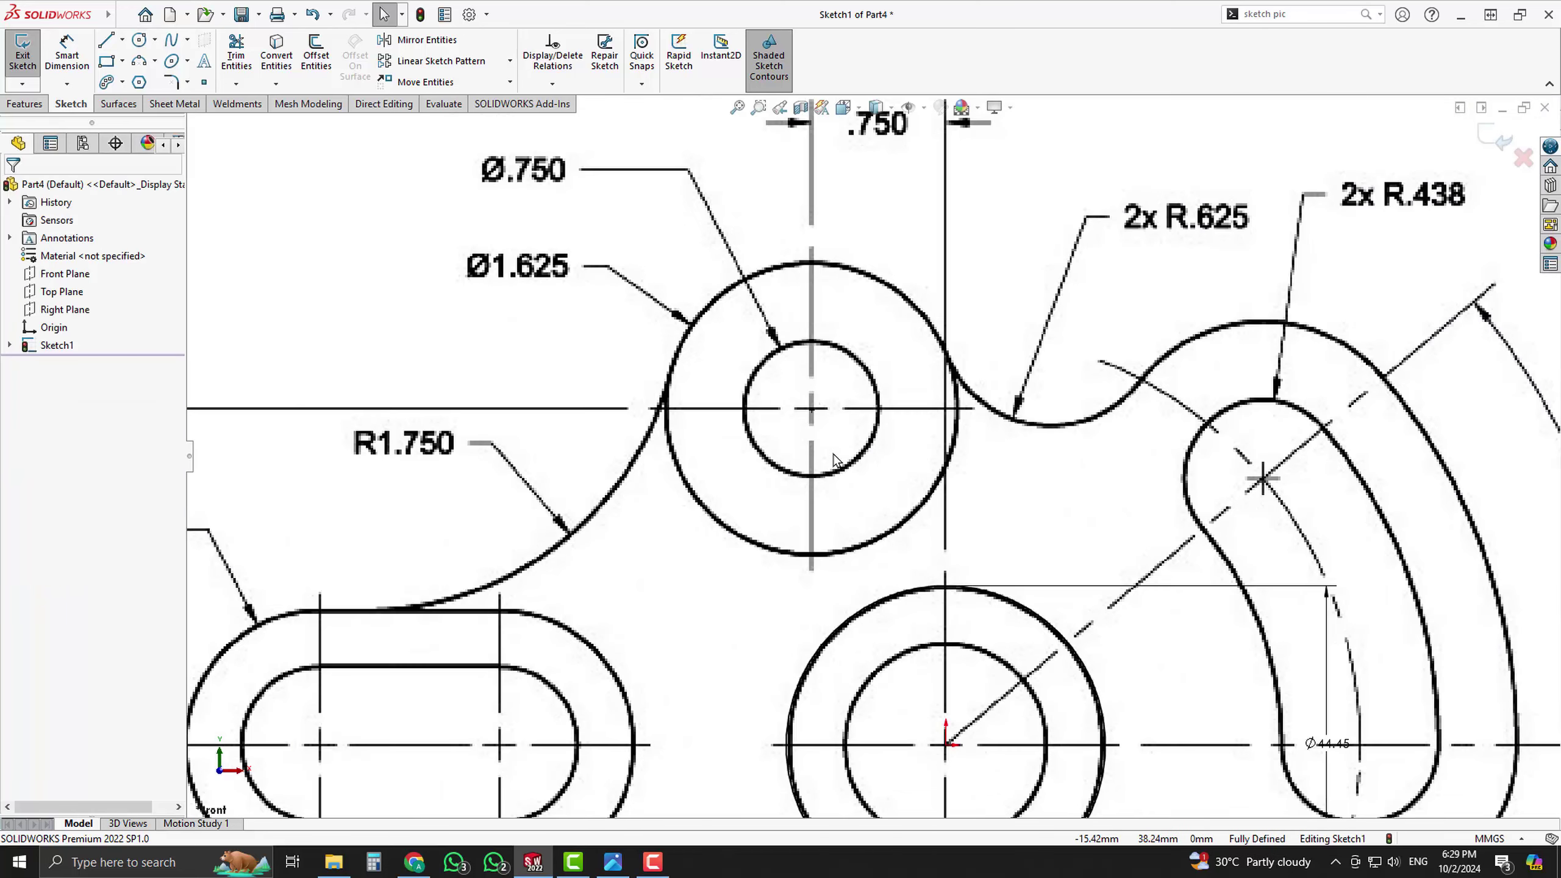
pyautogui.moveTo(811, 409); pyautogui.dragTo(808, 425)
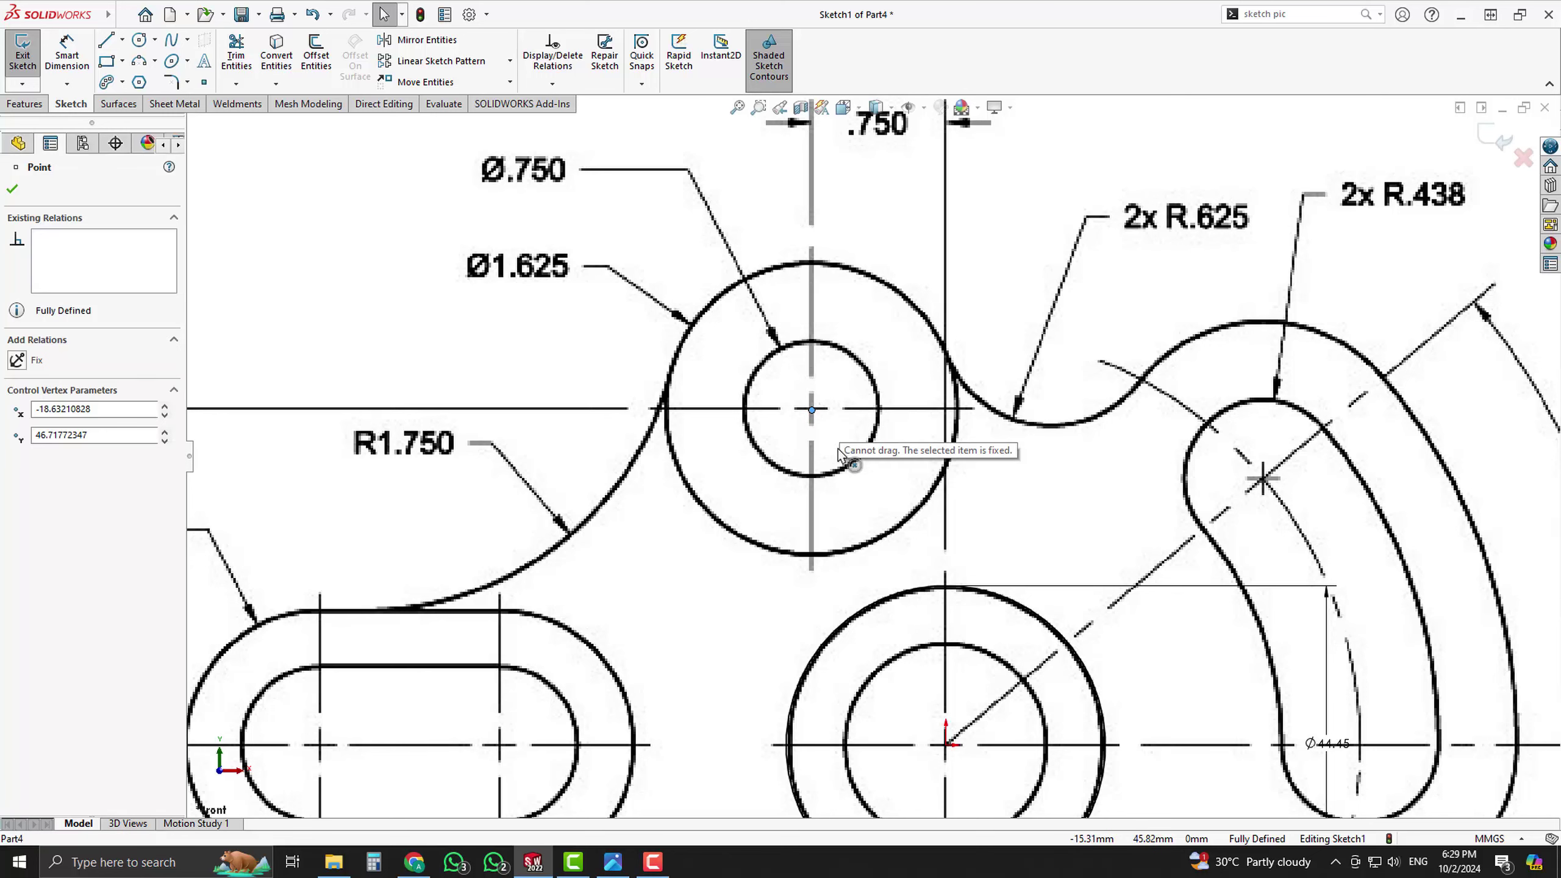
pyautogui.scroll(3, 860, 453)
pyautogui.press('Escape')
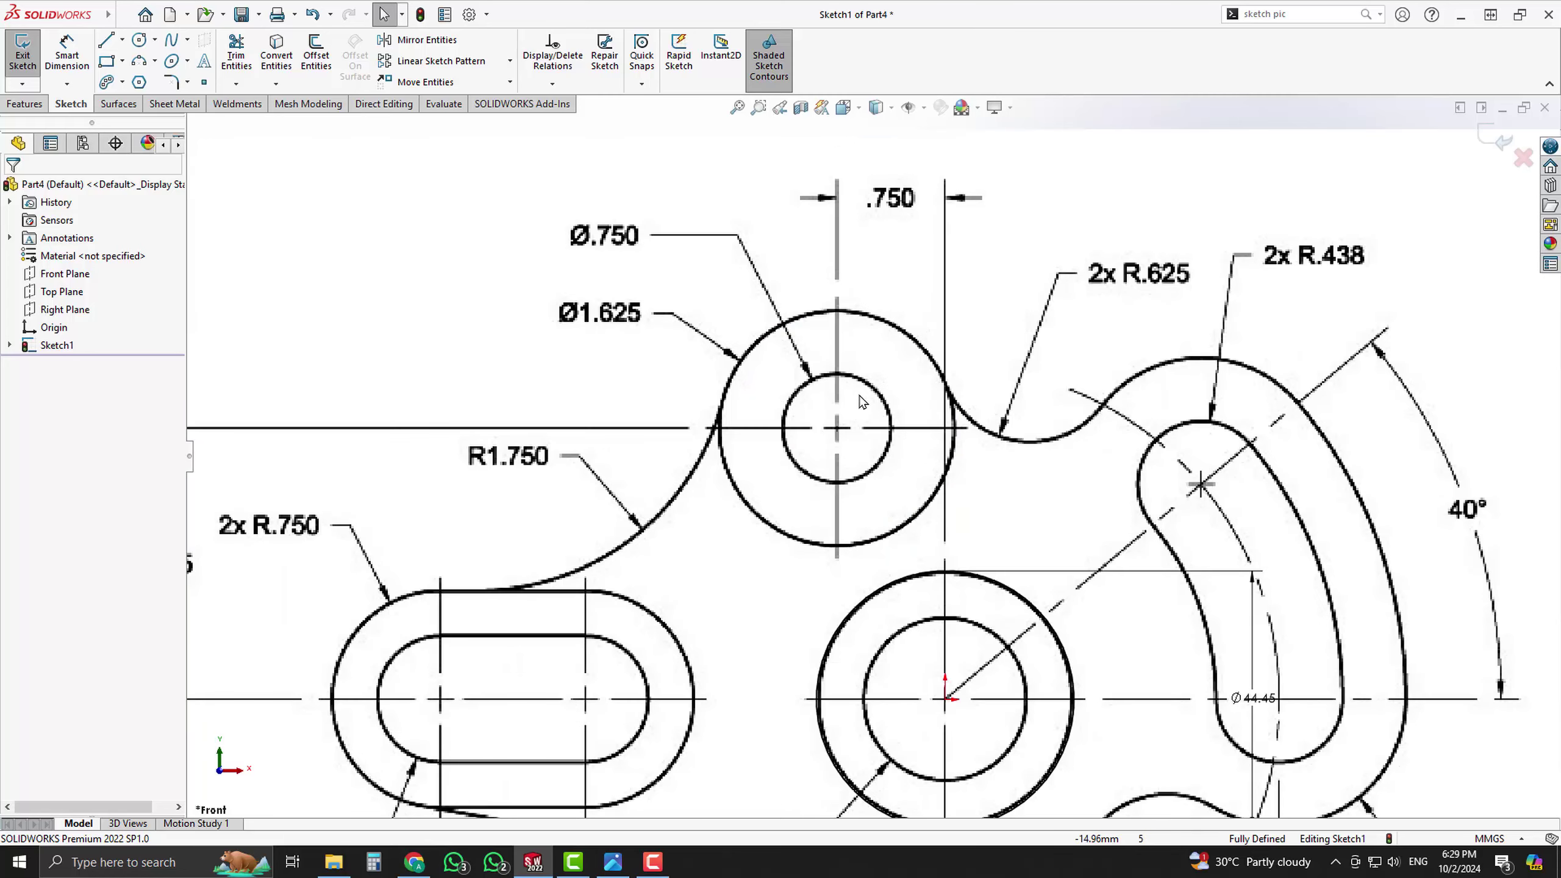
# - Sketch a concentric circle of about 9.39 mm radius over the Ø.750 hole in the reference picture
pyautogui.scroll(-2, 839, 432)
pyautogui.scroll(-2, 926, 458)
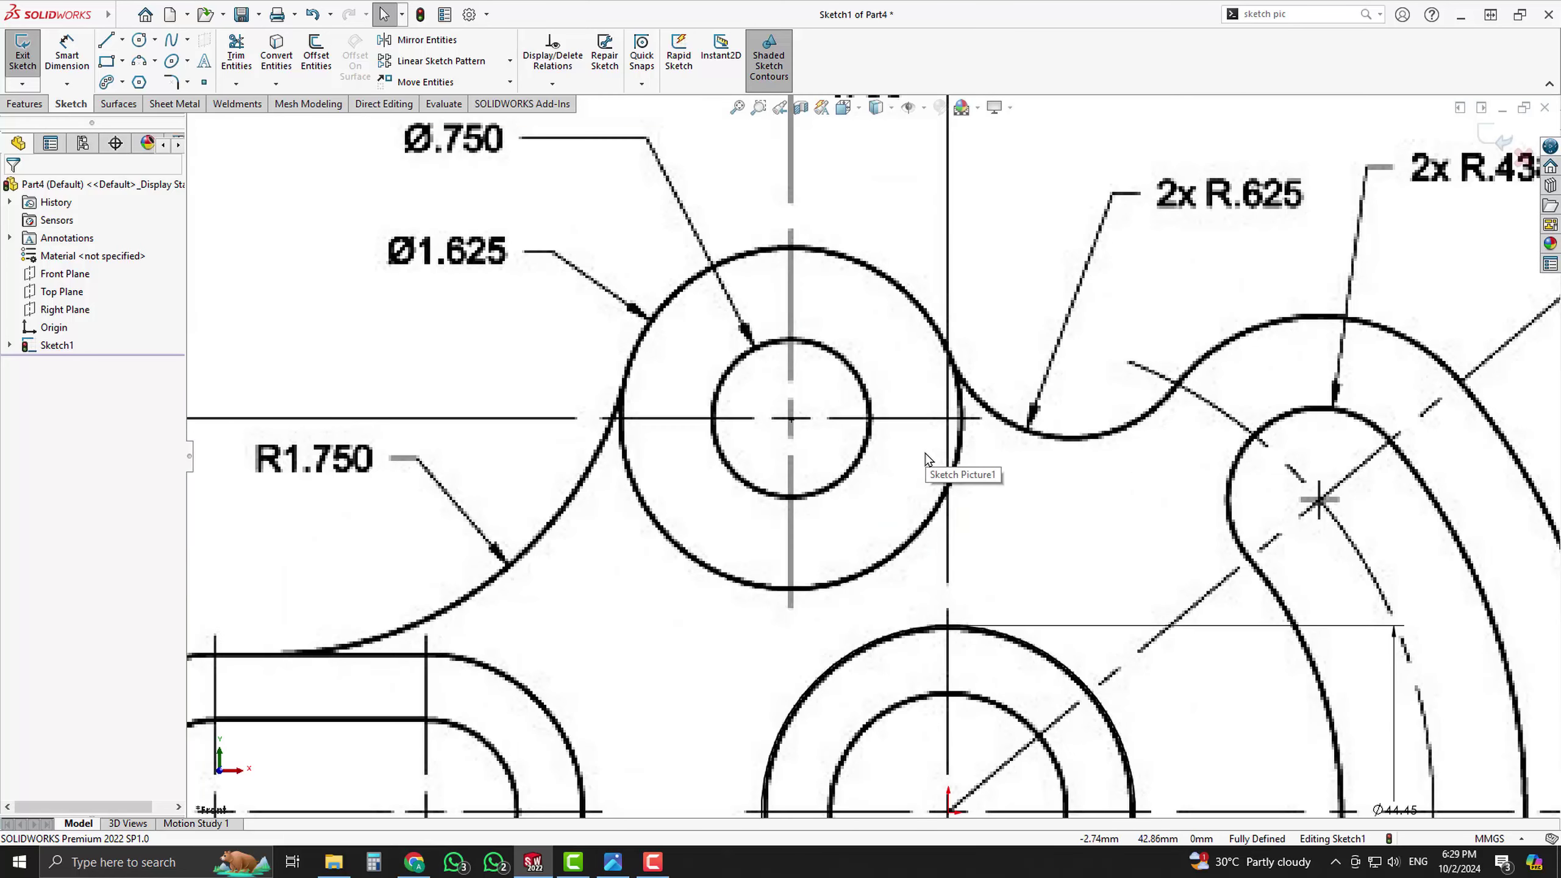
pyautogui.click(139, 39)
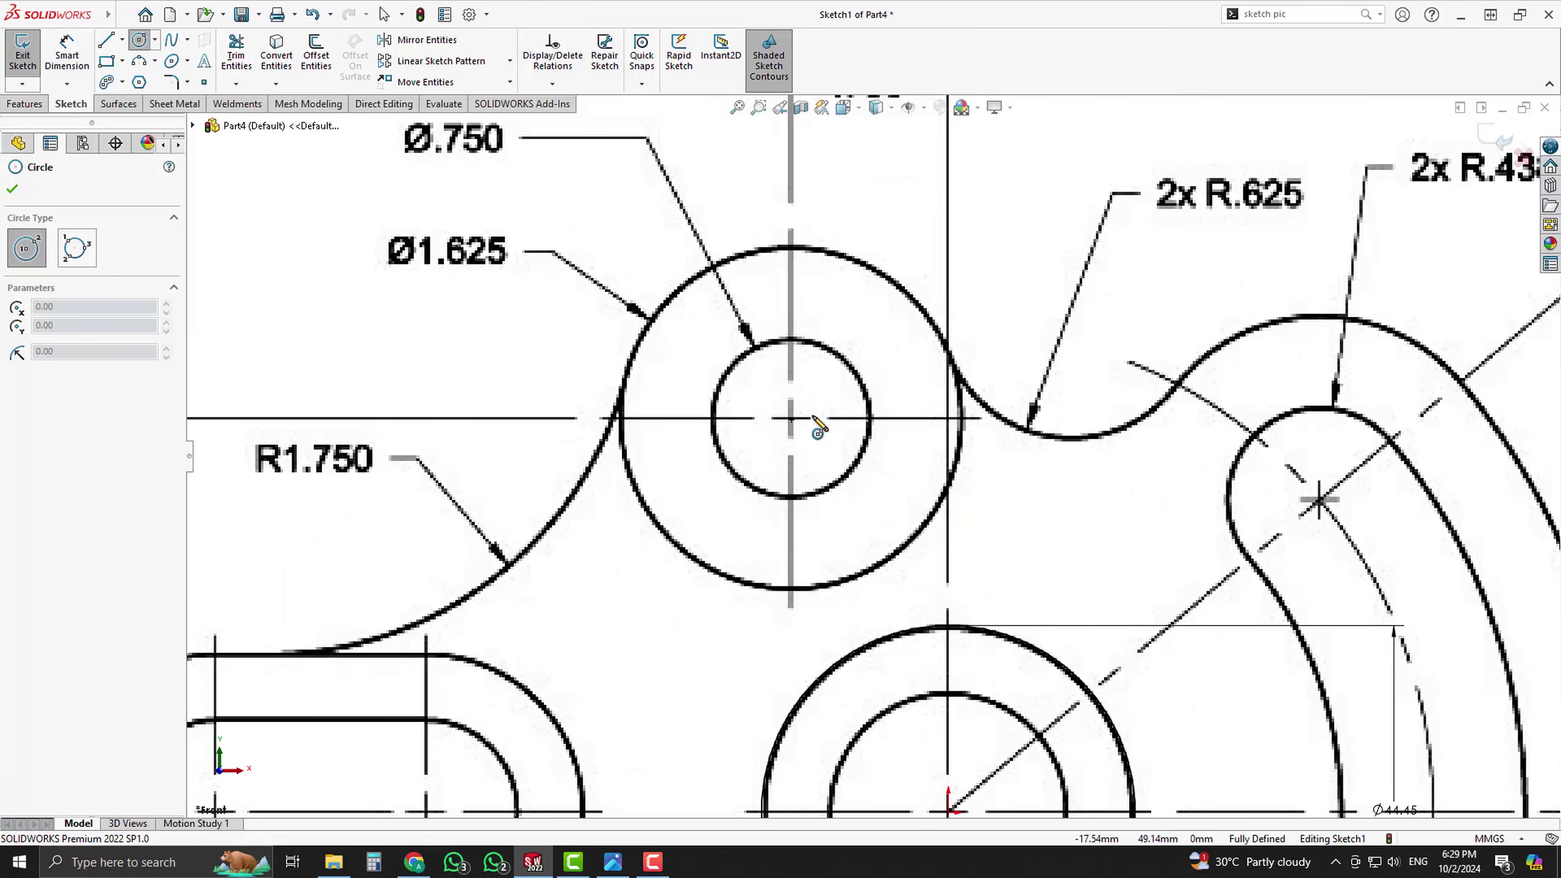
pyautogui.click(792, 419)
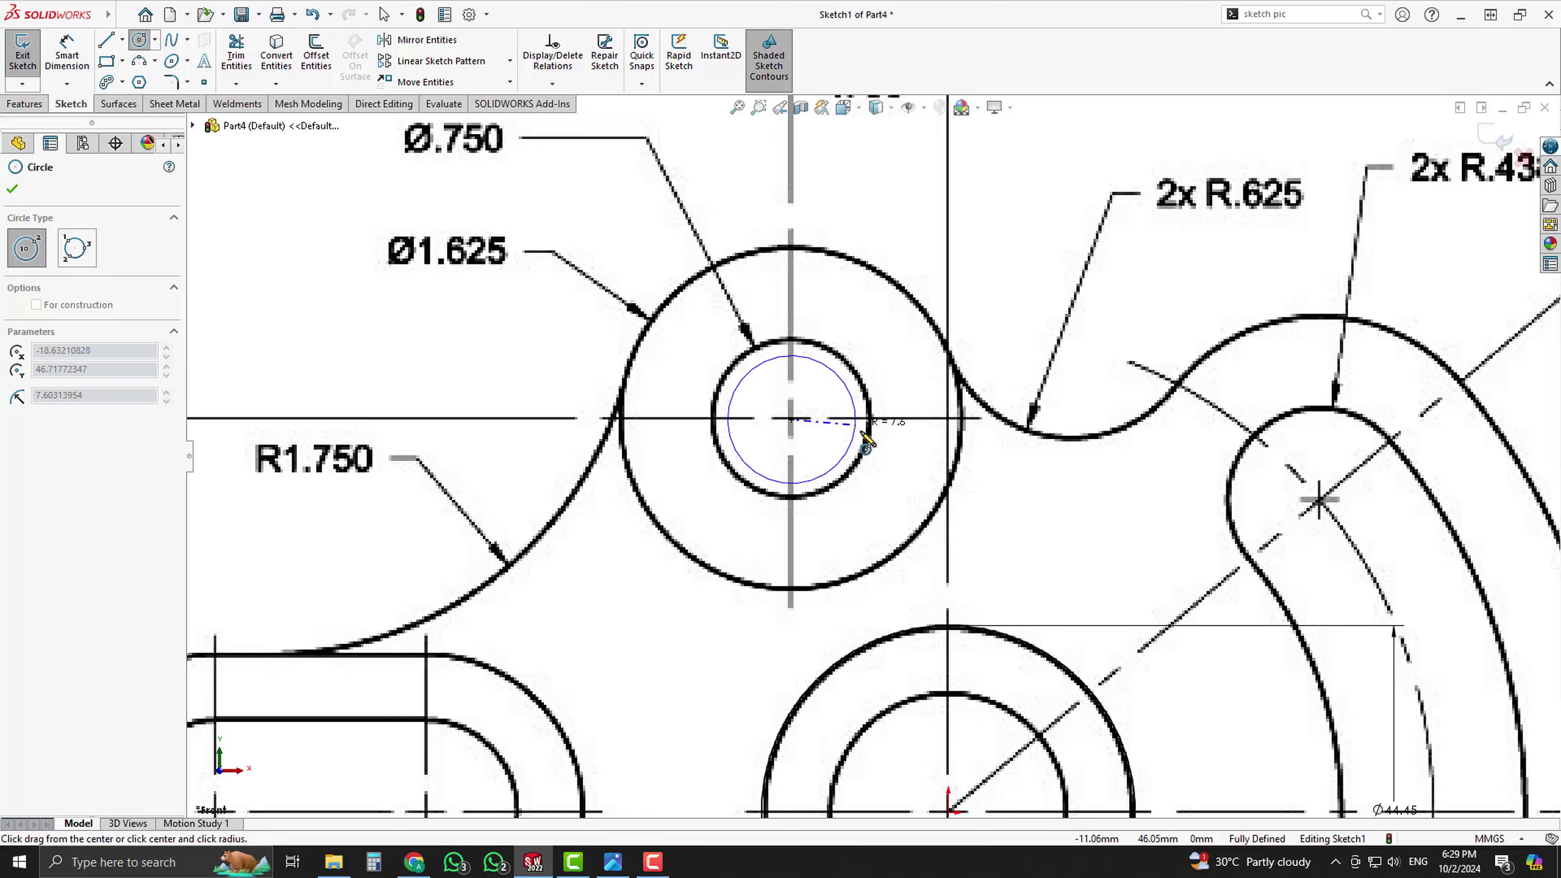
pyautogui.click(866, 464)
pyautogui.press('Escape')
pyautogui.scroll(2, 868, 467)
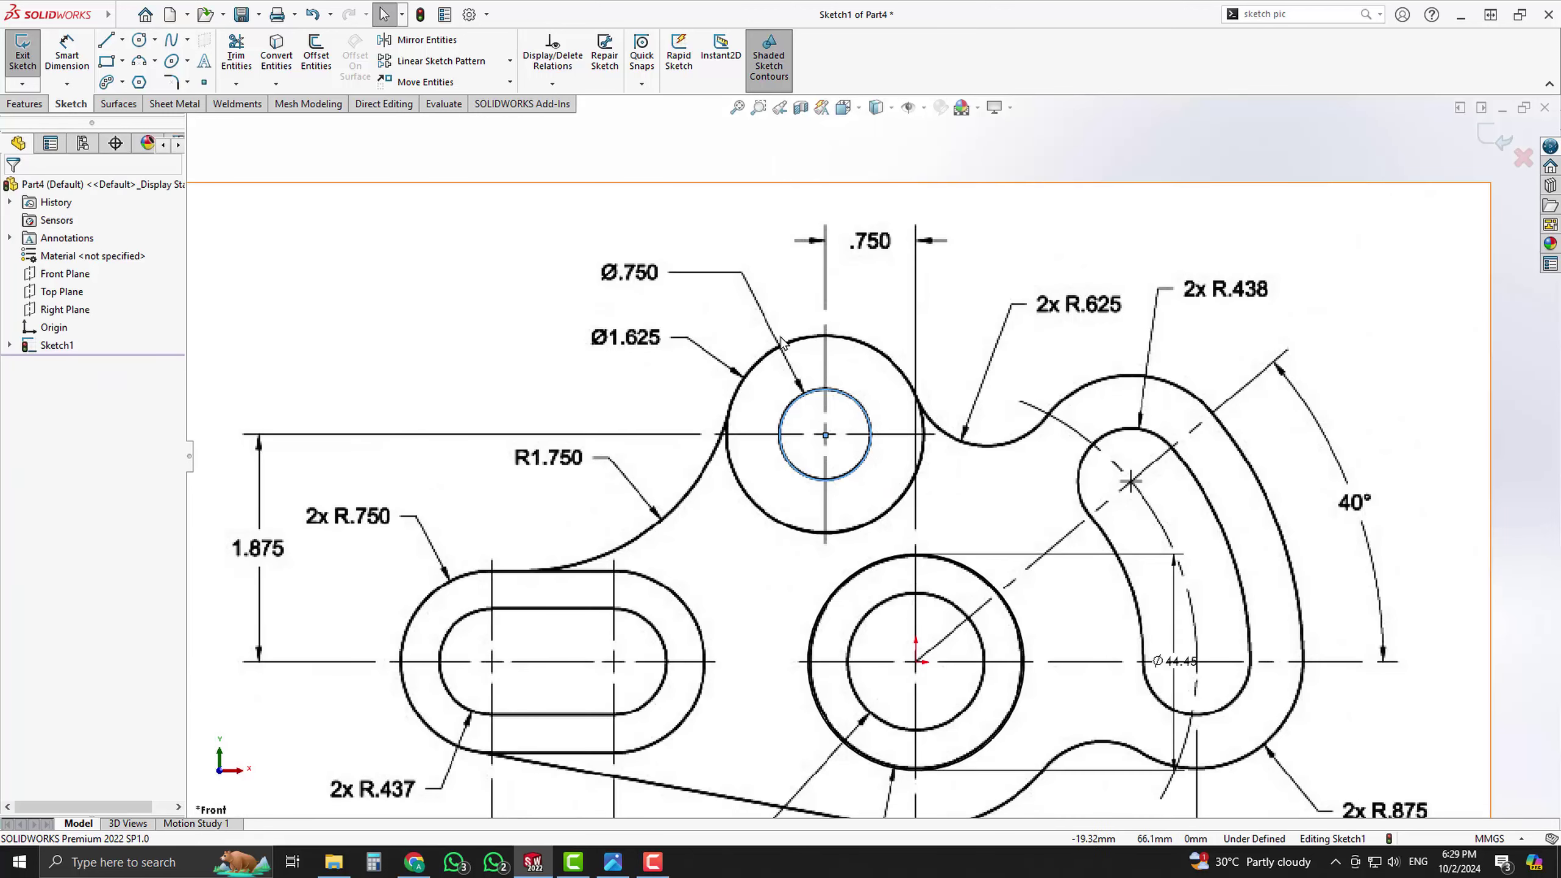
pyautogui.scroll(3, 808, 516)
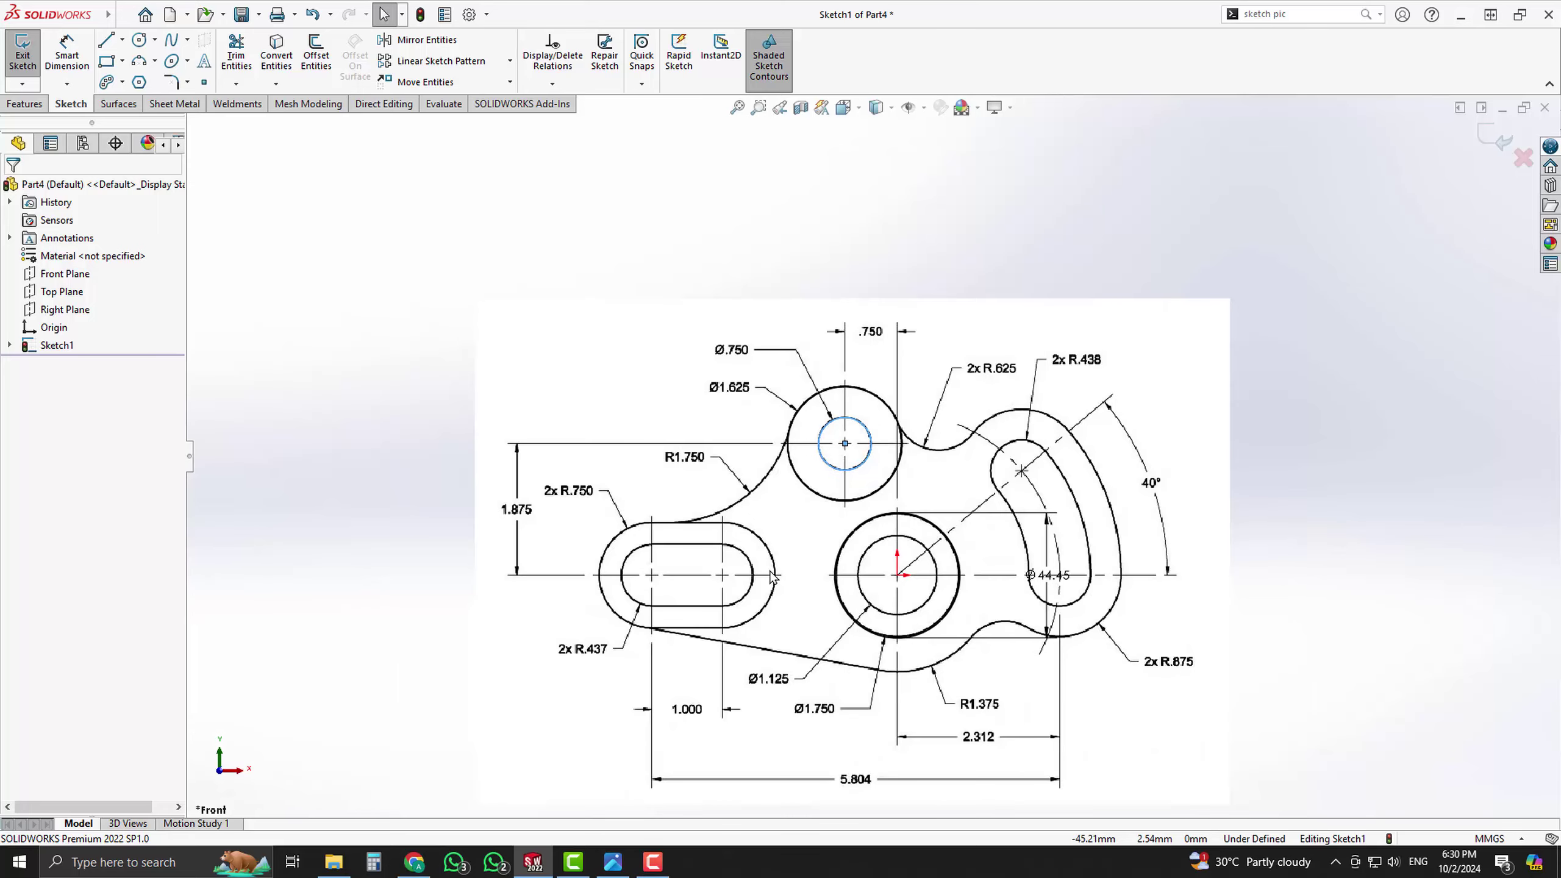
# - Sketch a circle of about 14.09 mm radius at the origin over the Ø1.125 hole
pyautogui.scroll(-2, 777, 575)
pyautogui.scroll(-2, 984, 585)
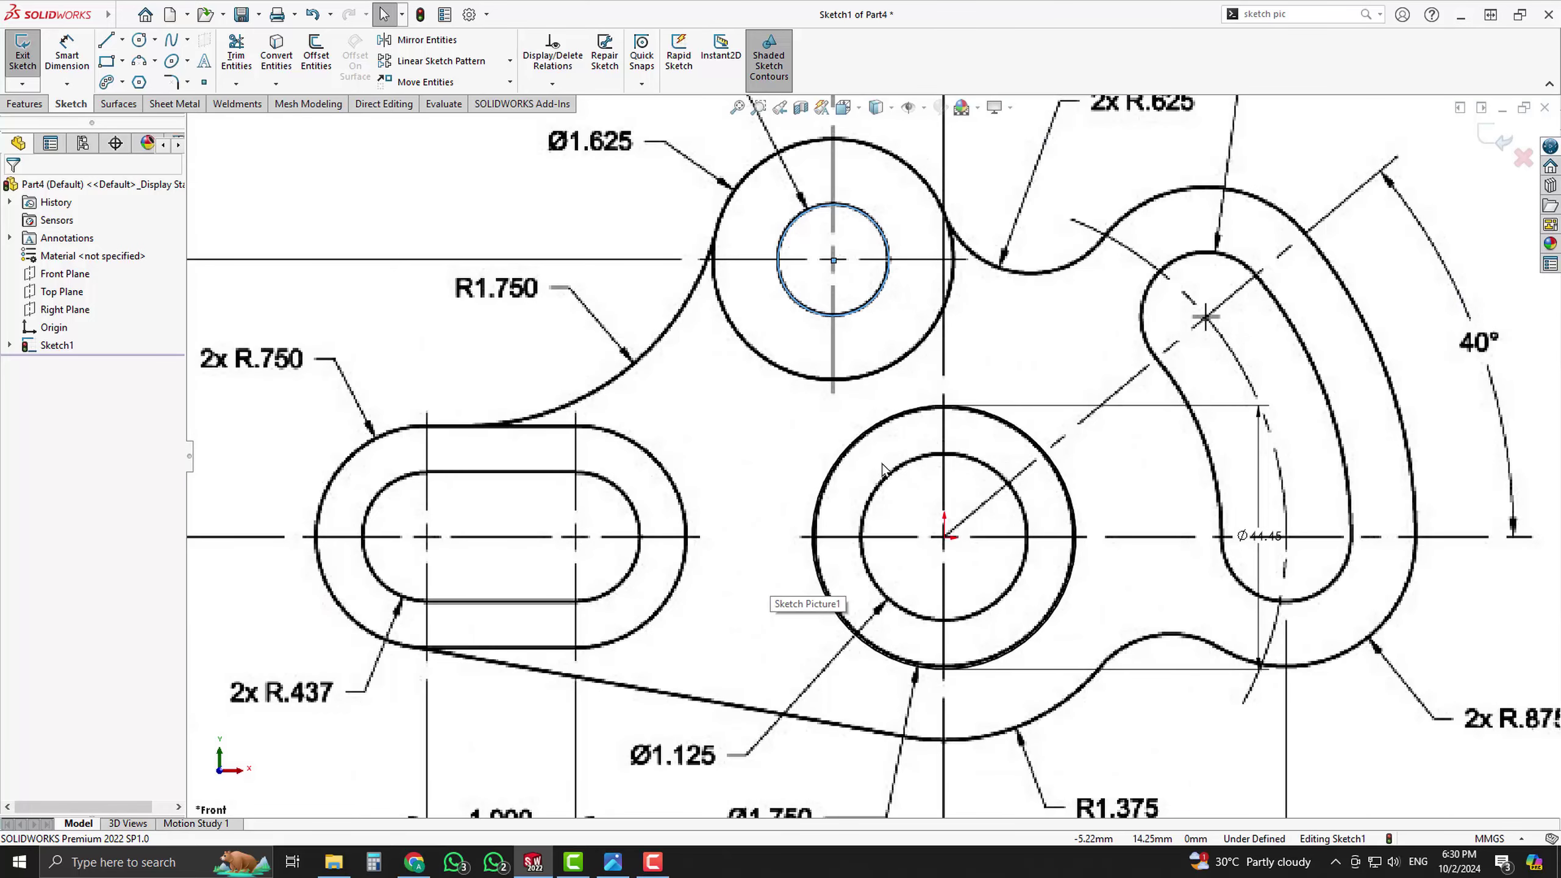
pyautogui.click(139, 41)
pyautogui.click(943, 536)
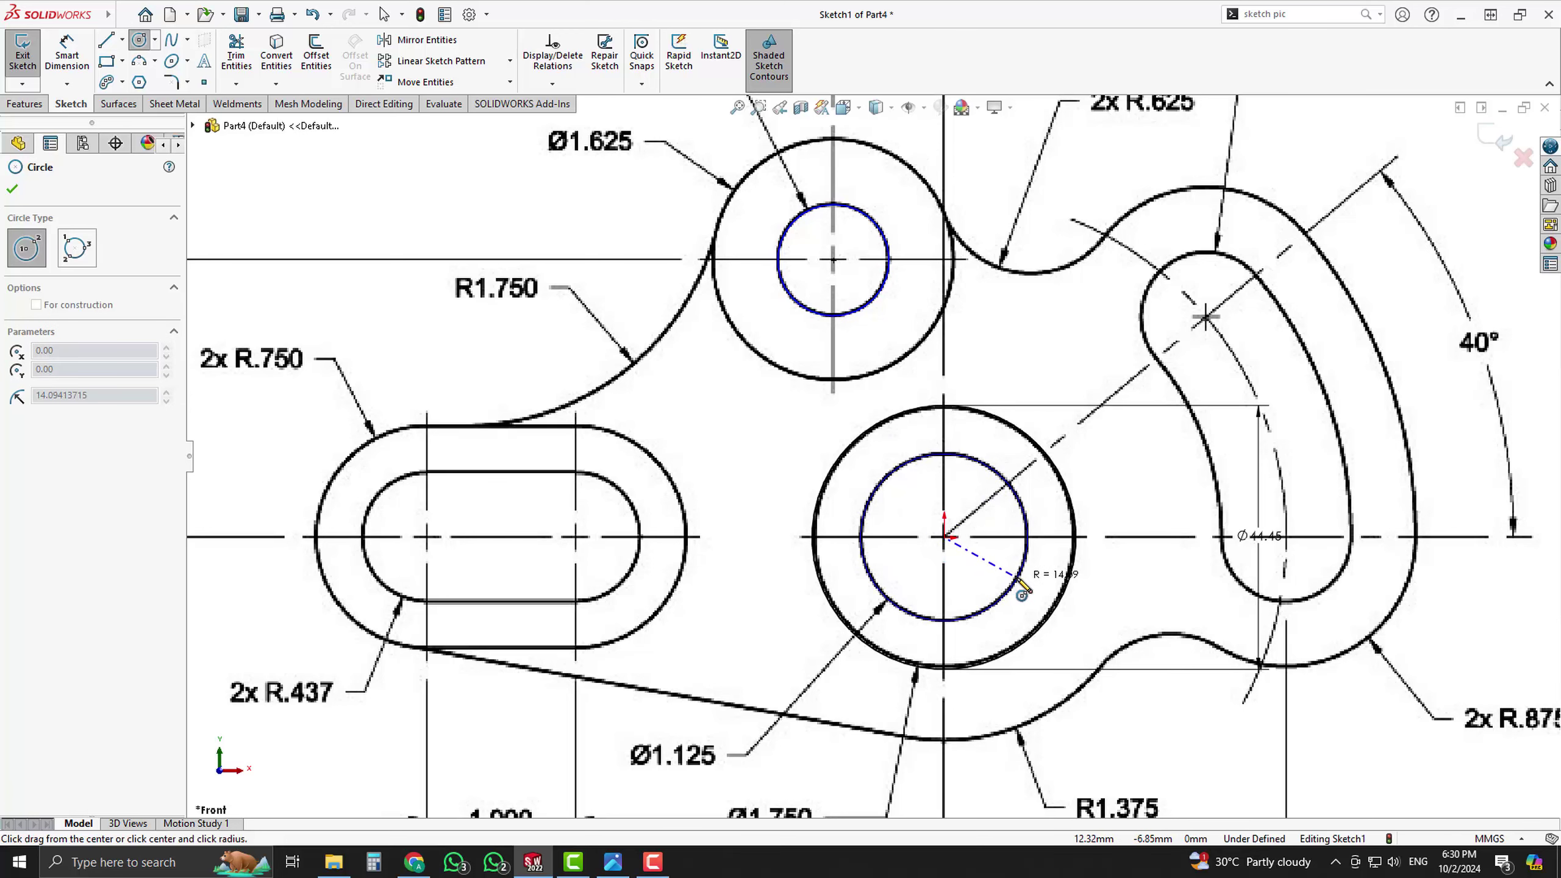
pyautogui.click(1021, 588)
pyautogui.press('Escape')
pyautogui.press('f')
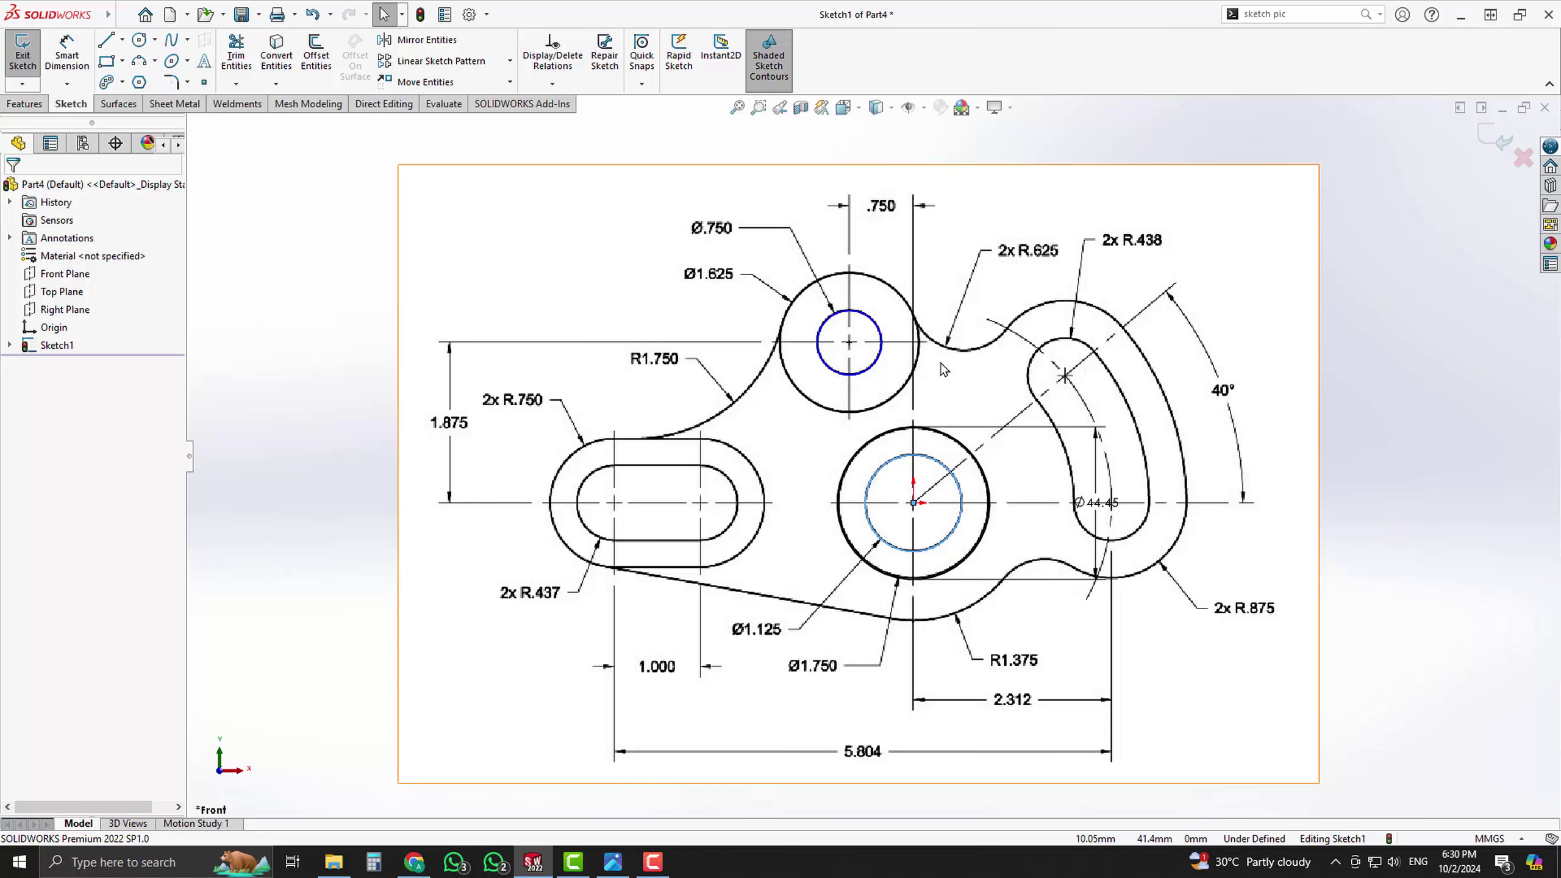
# - Add Fix relations to the circles traced over the Ø.750 and Ø1.125 holes
pyautogui.scroll(-3, 899, 363)
pyautogui.click(870, 337)
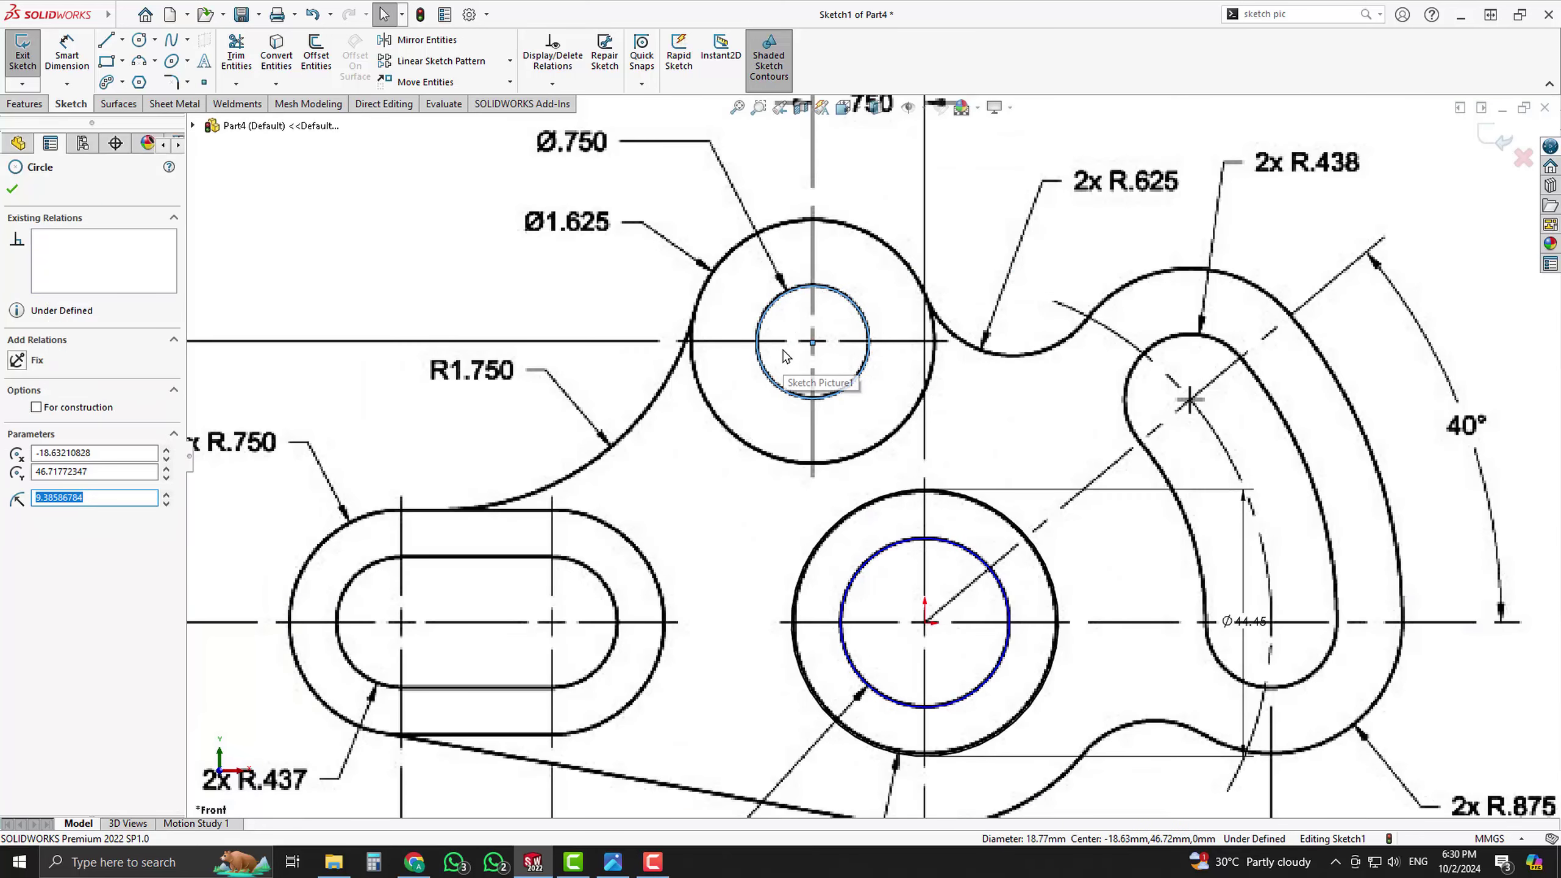
pyautogui.click(17, 359)
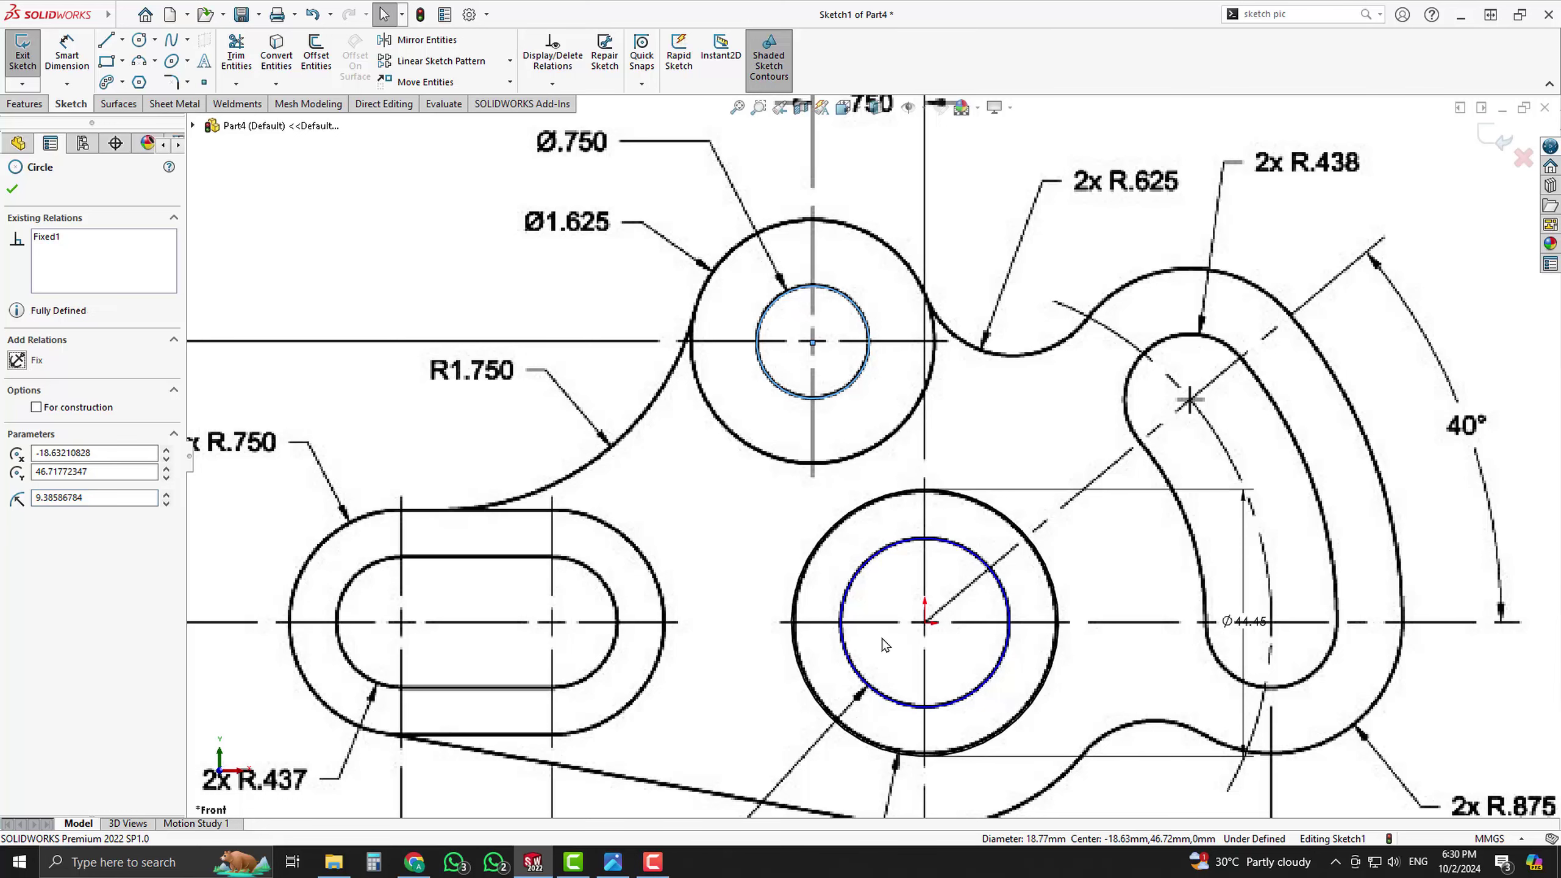
pyautogui.click(998, 590)
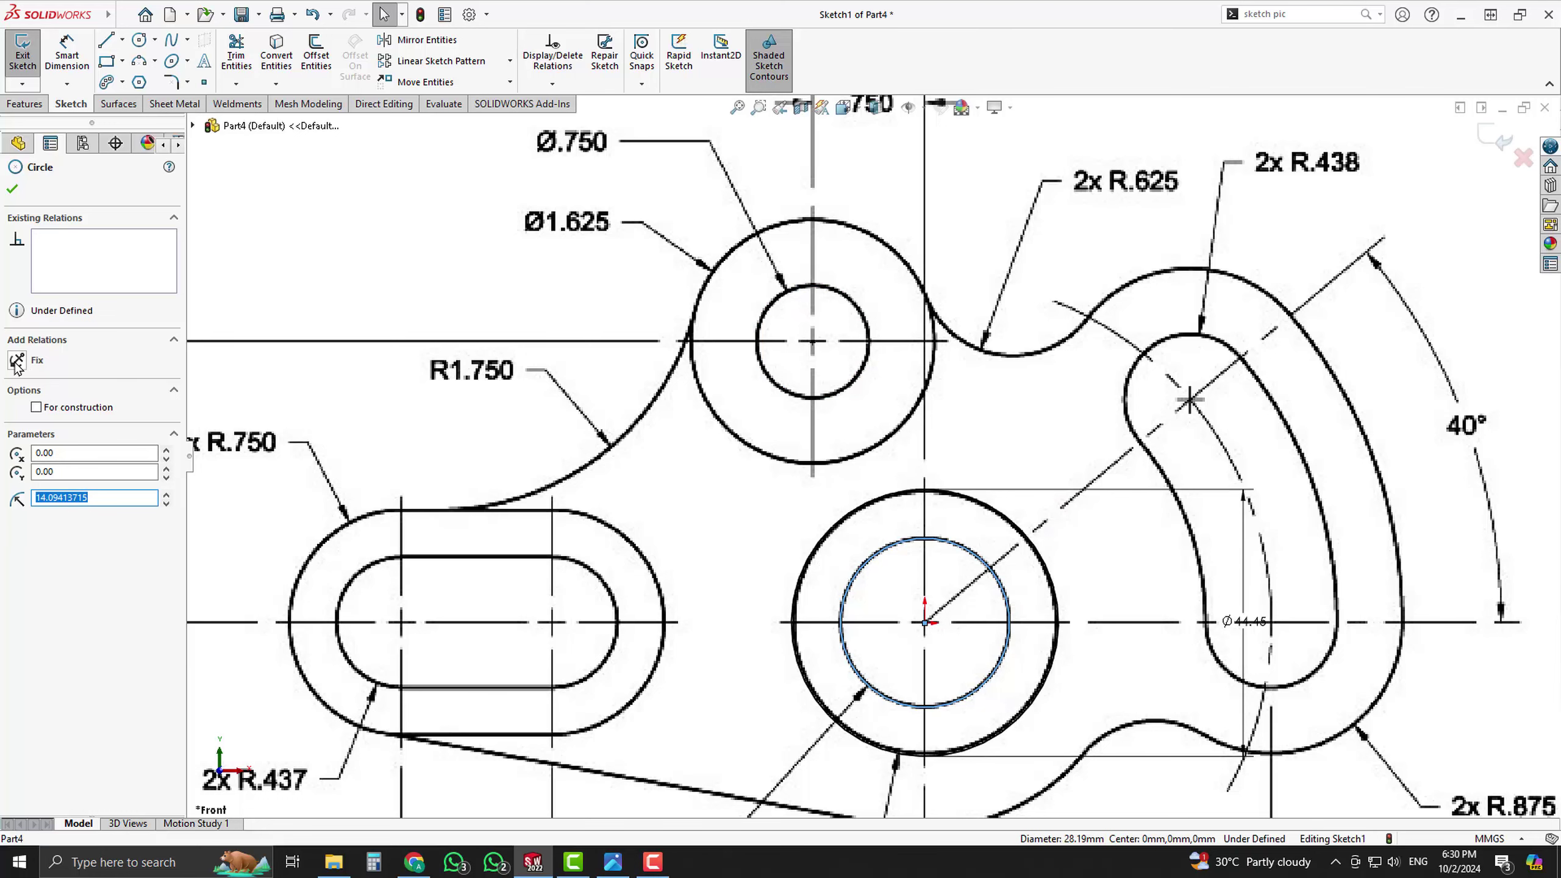
pyautogui.press('f')
pyautogui.press('Escape')
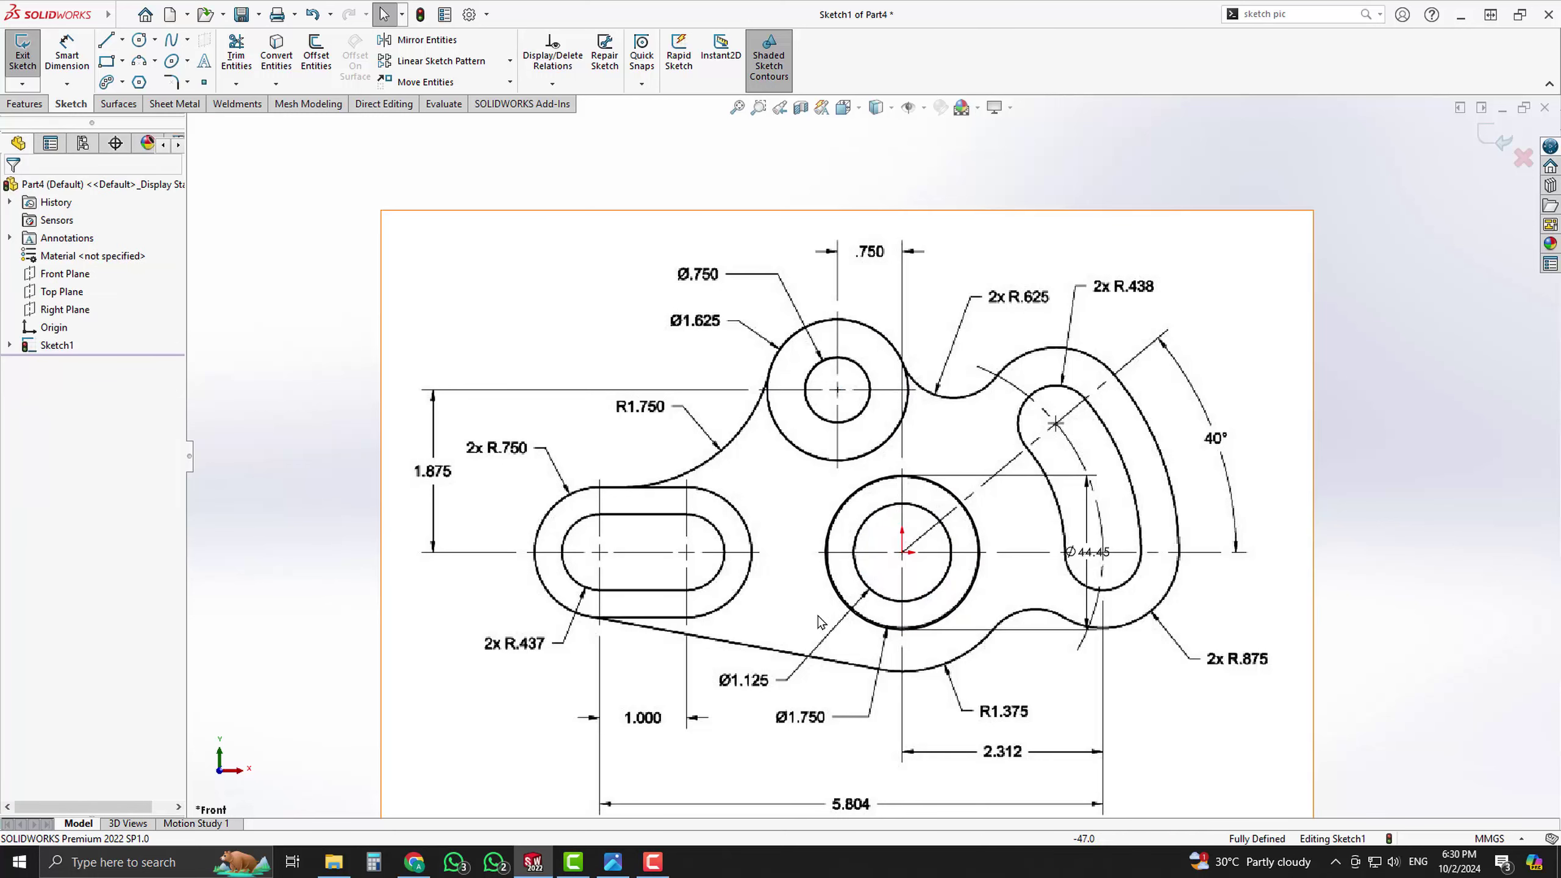
# - Sketch a circle of about 34.27 mm radius at the origin, following the R1.375 arc of the reference picture
pyautogui.scroll(2, 946, 618)
pyautogui.scroll(2, 949, 618)
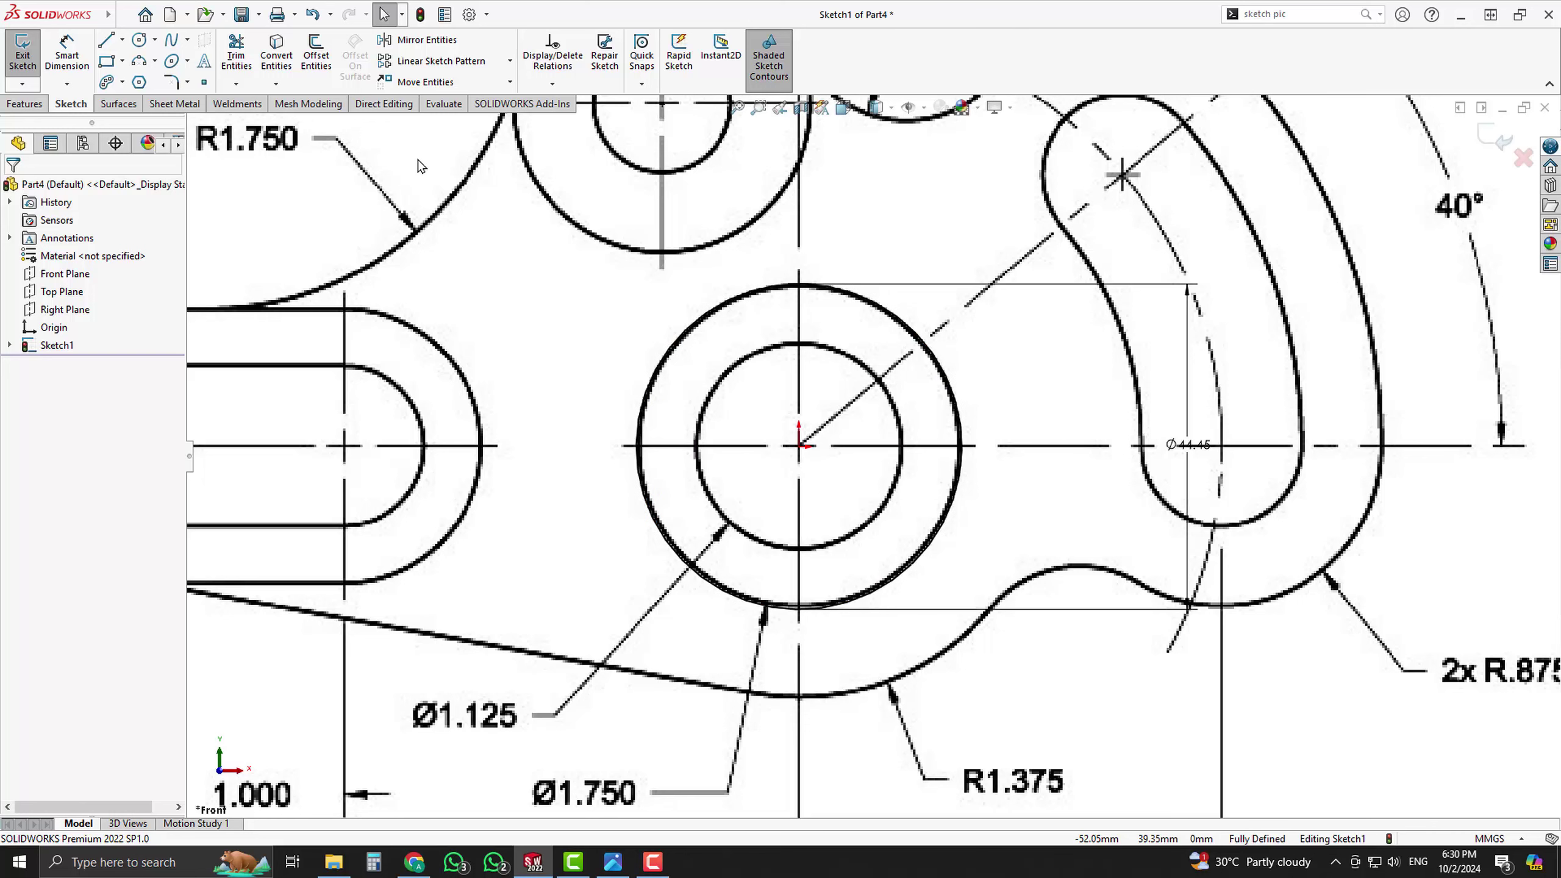
pyautogui.click(798, 445)
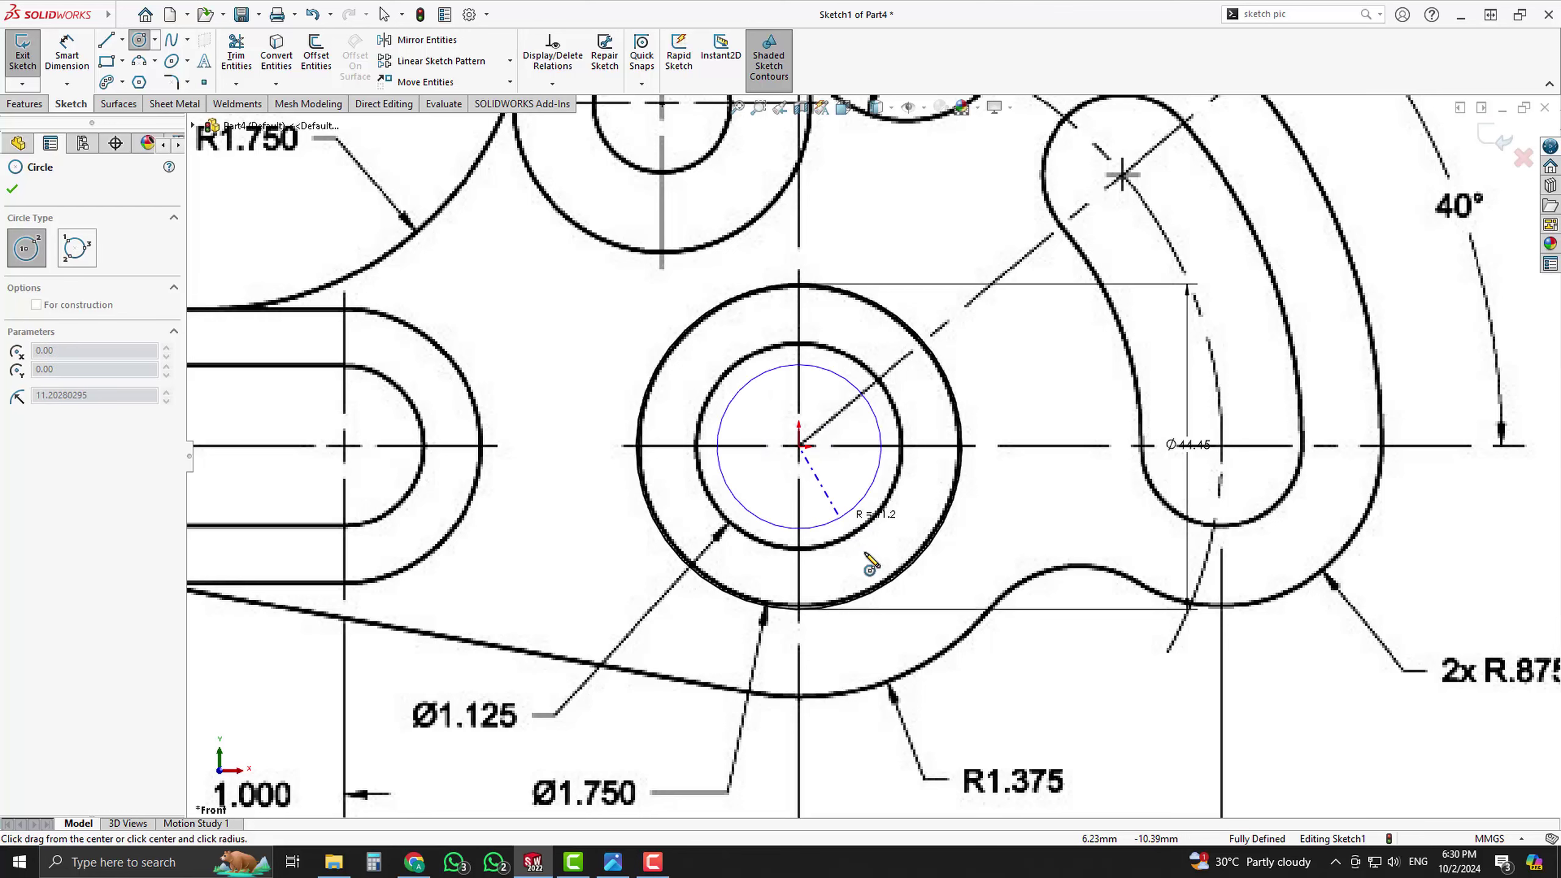
pyautogui.click(930, 664)
pyautogui.press('f')
pyautogui.press('Escape')
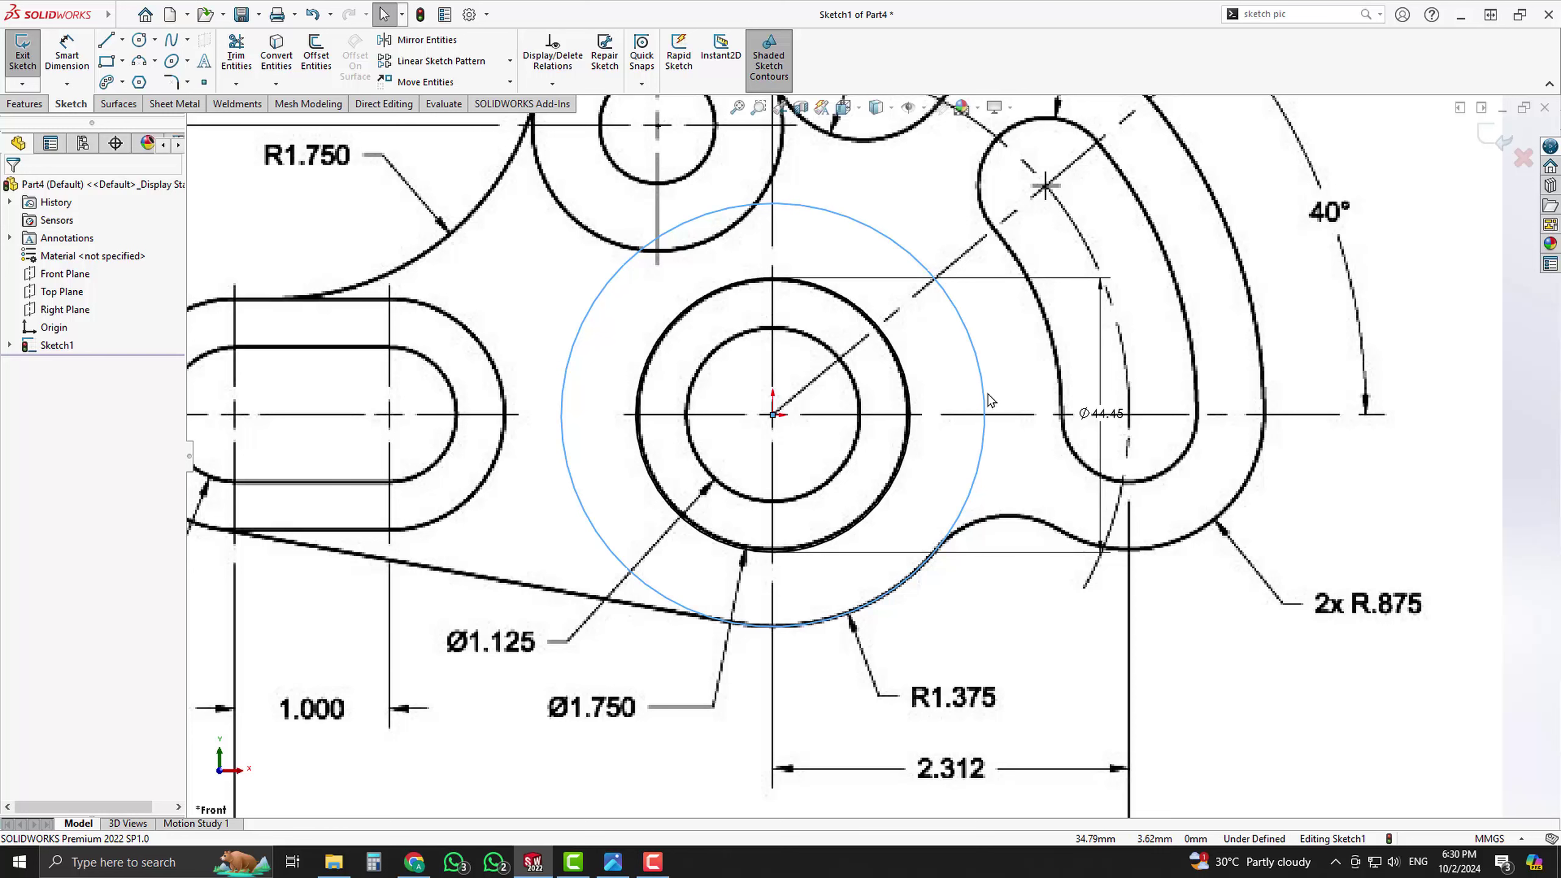
# - Add a Fix relation to the circle traced over the R1.375 arc and clear the selection
pyautogui.click(990, 399)
pyautogui.click(17, 360)
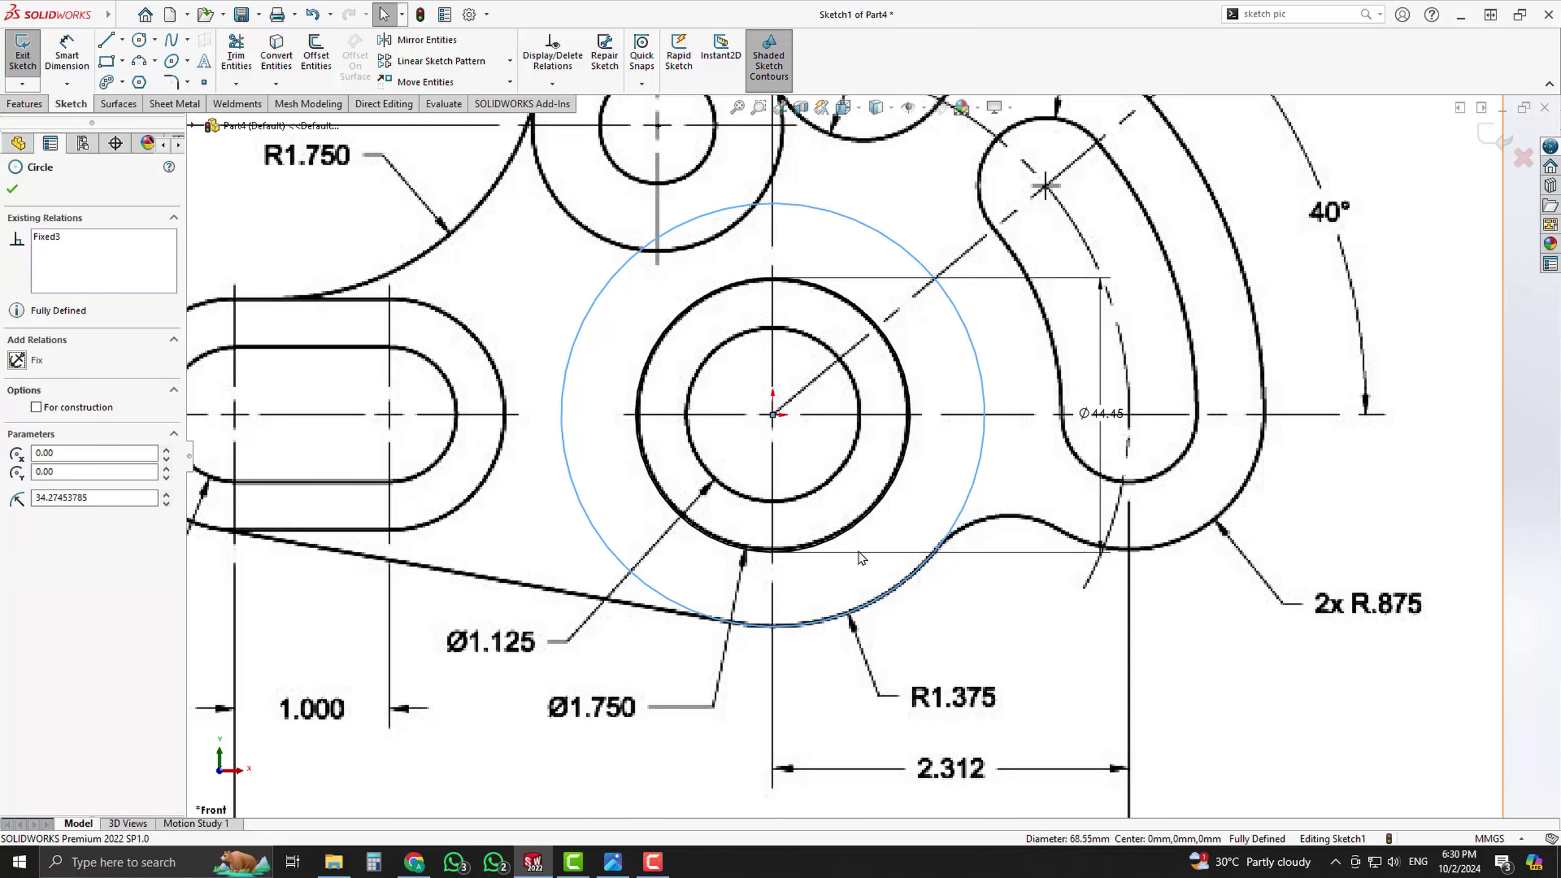
pyautogui.press('f')
pyautogui.press('Escape')
pyautogui.scroll(3, 762, 452)
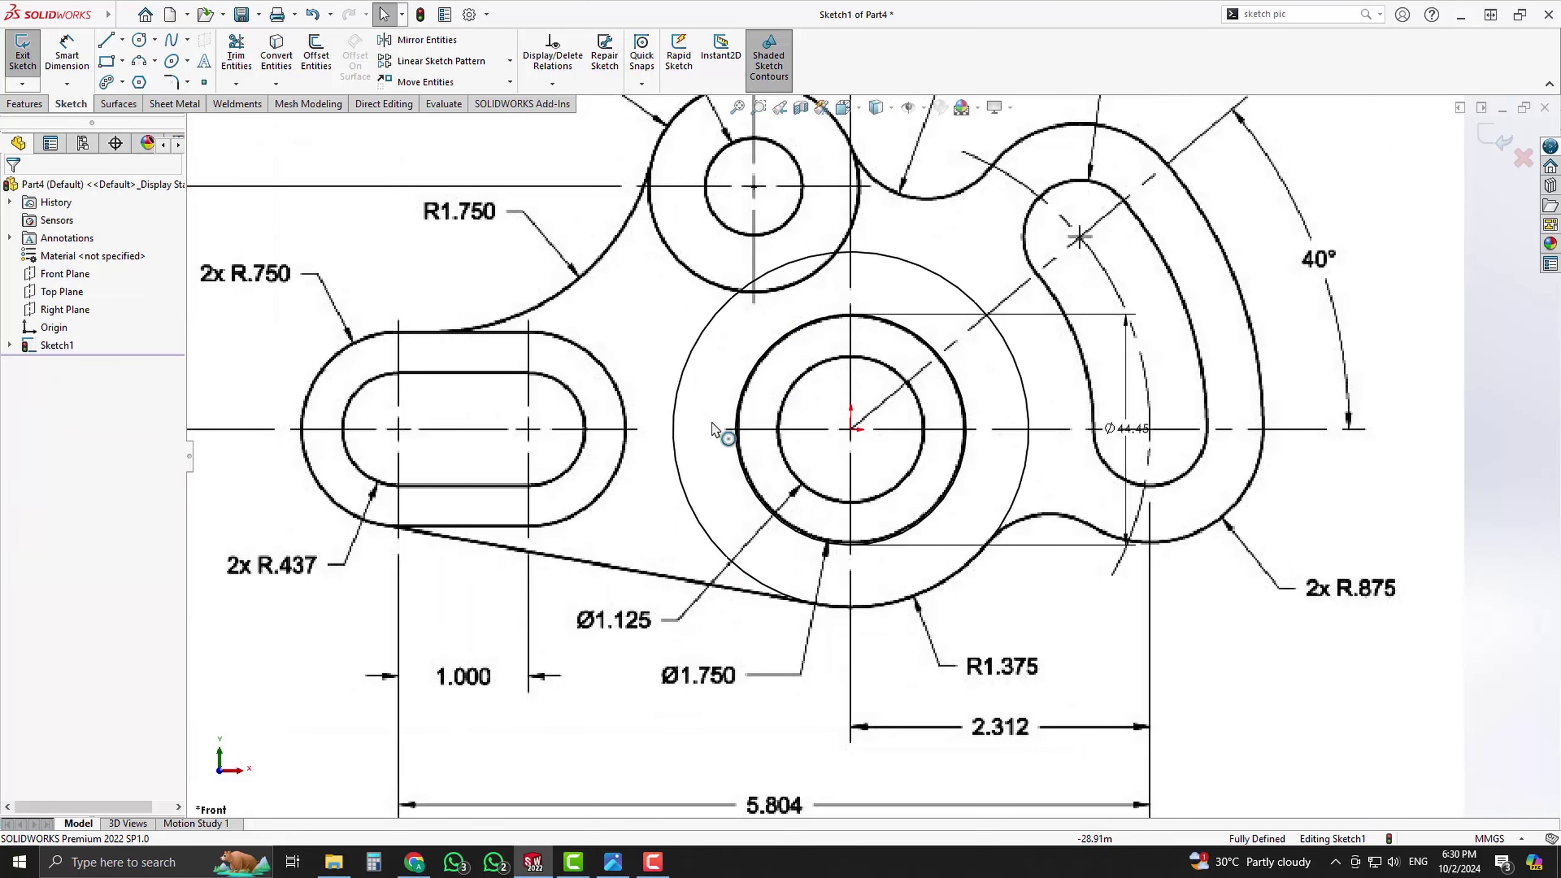
pyautogui.press('f')
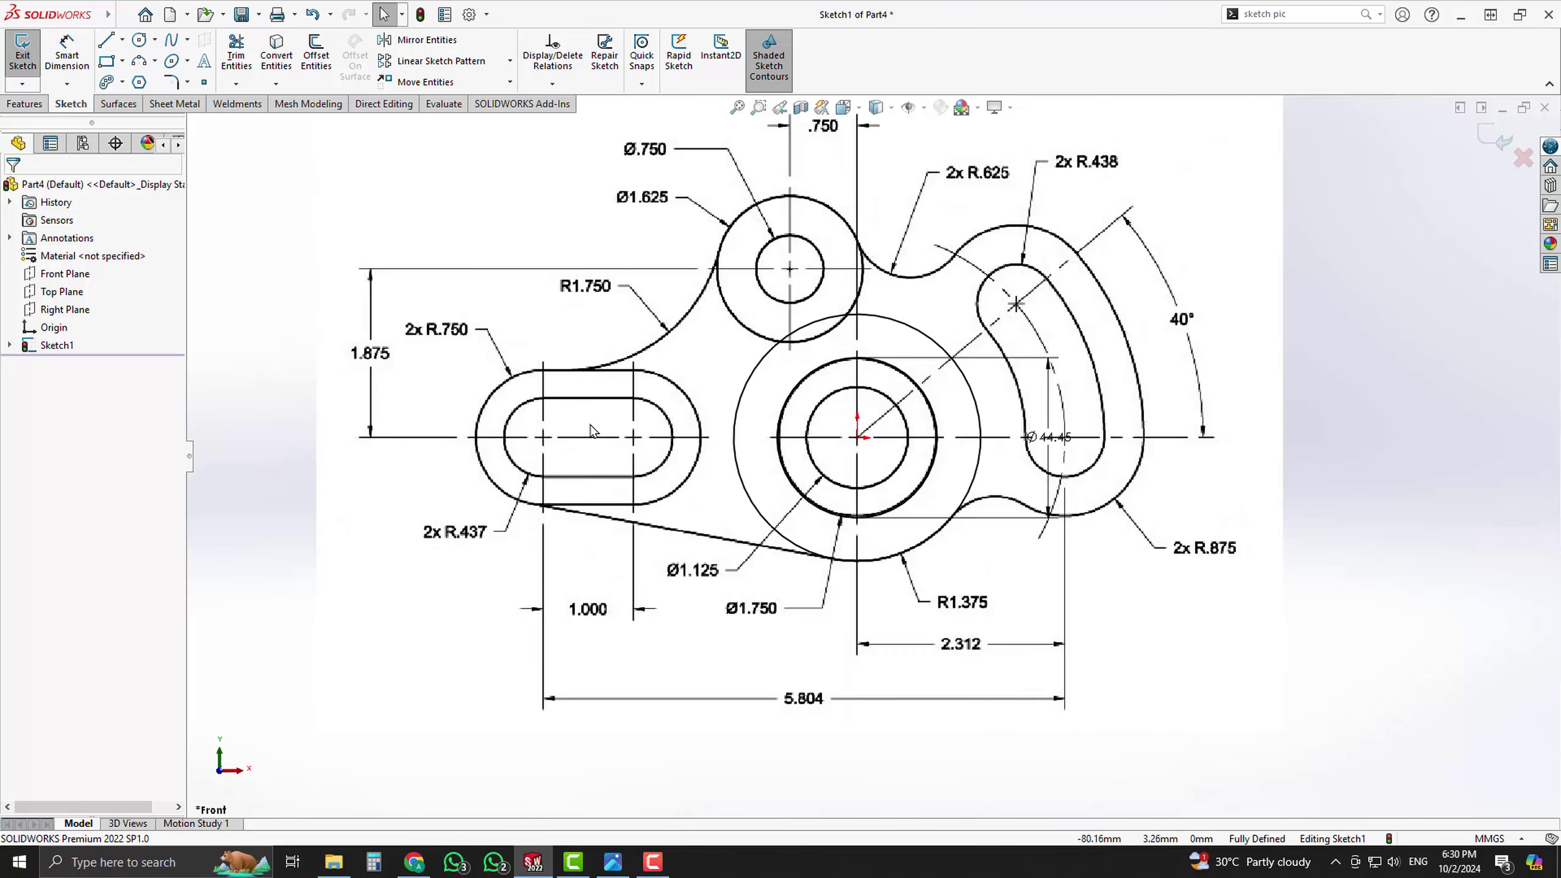
pyautogui.scroll(3, 593, 430)
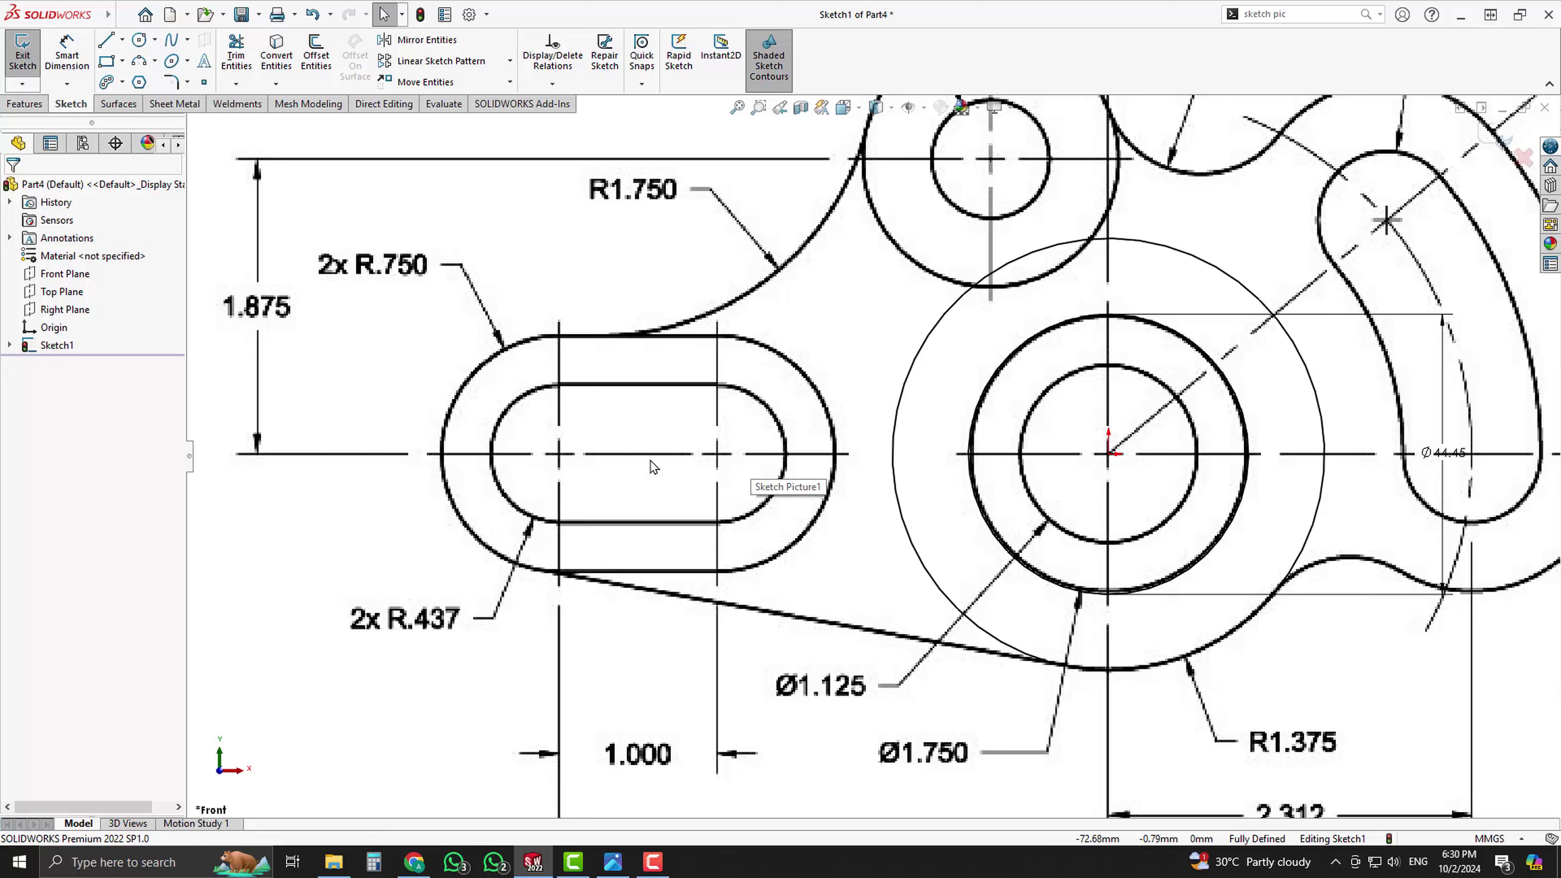
pyautogui.click(122, 82)
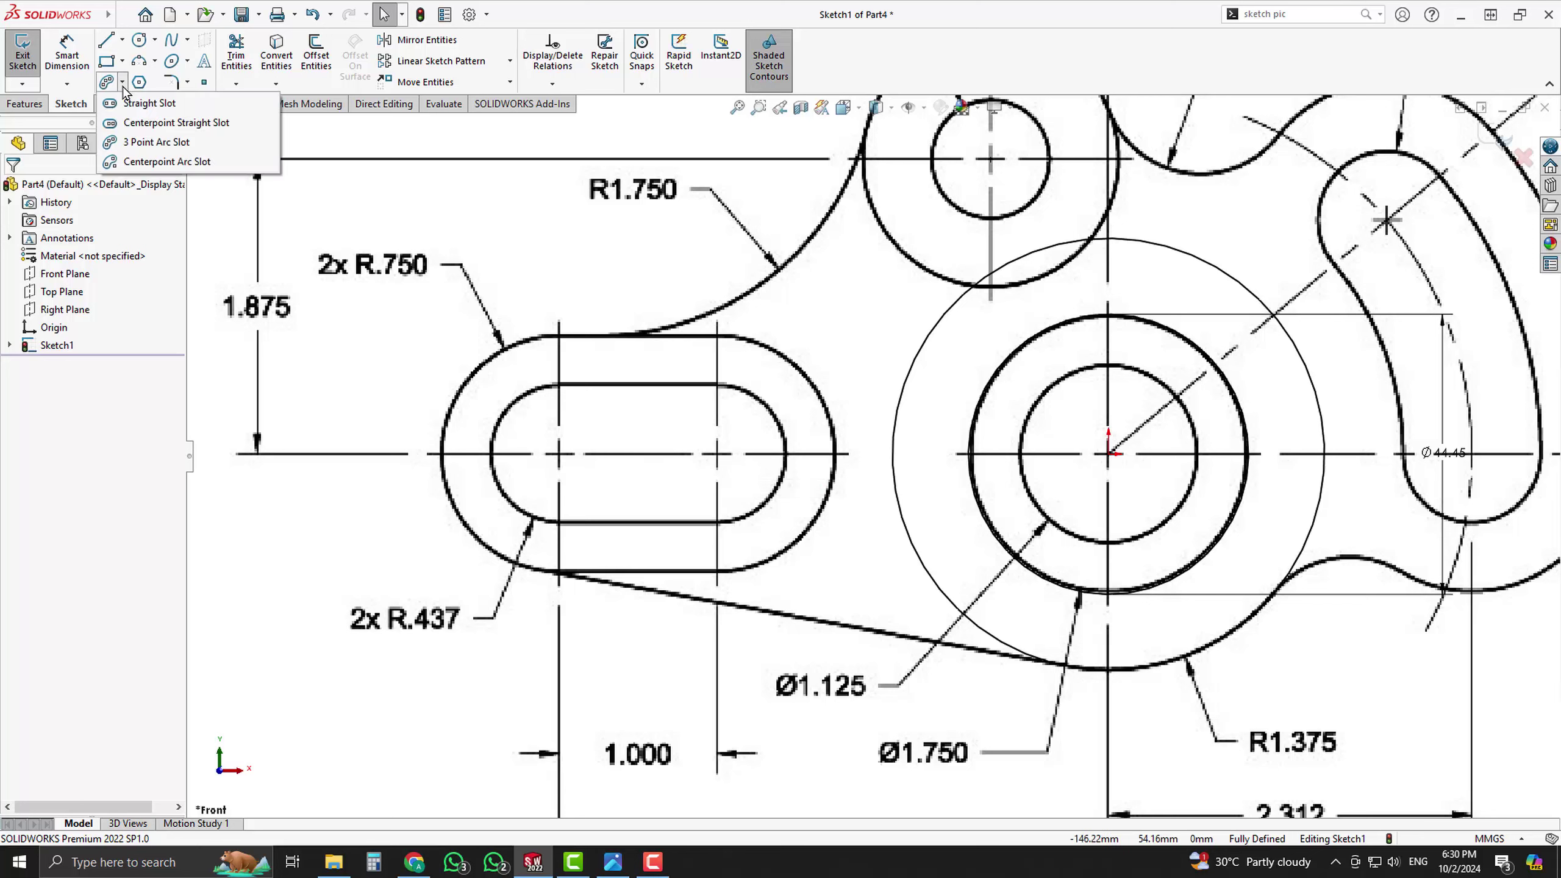
pyautogui.click(196, 129)
pyautogui.scroll(-2, 577, 483)
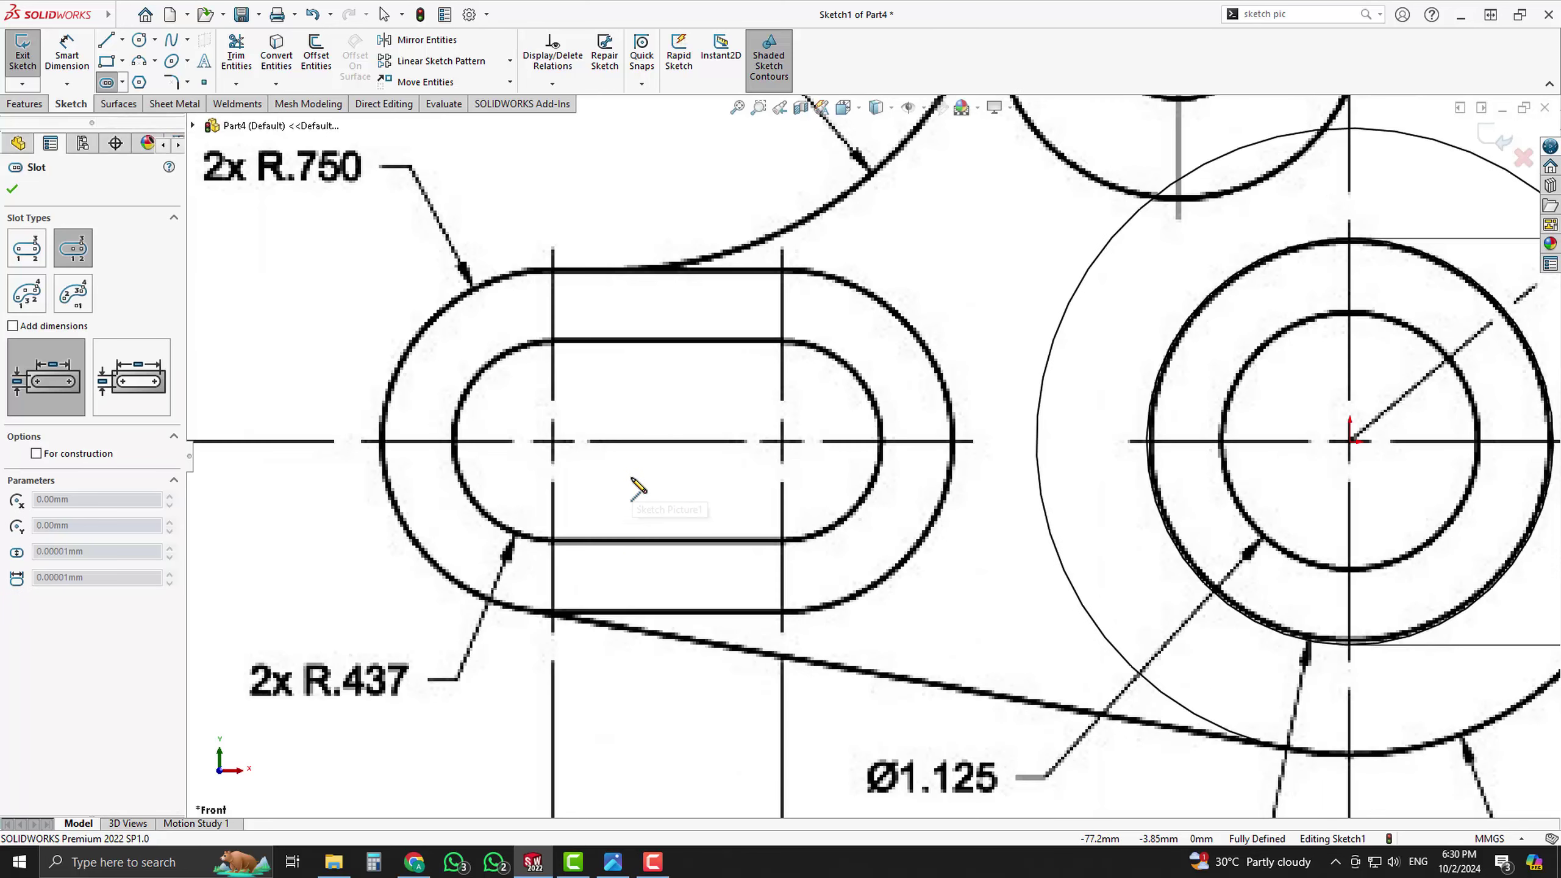
pyautogui.click(553, 442)
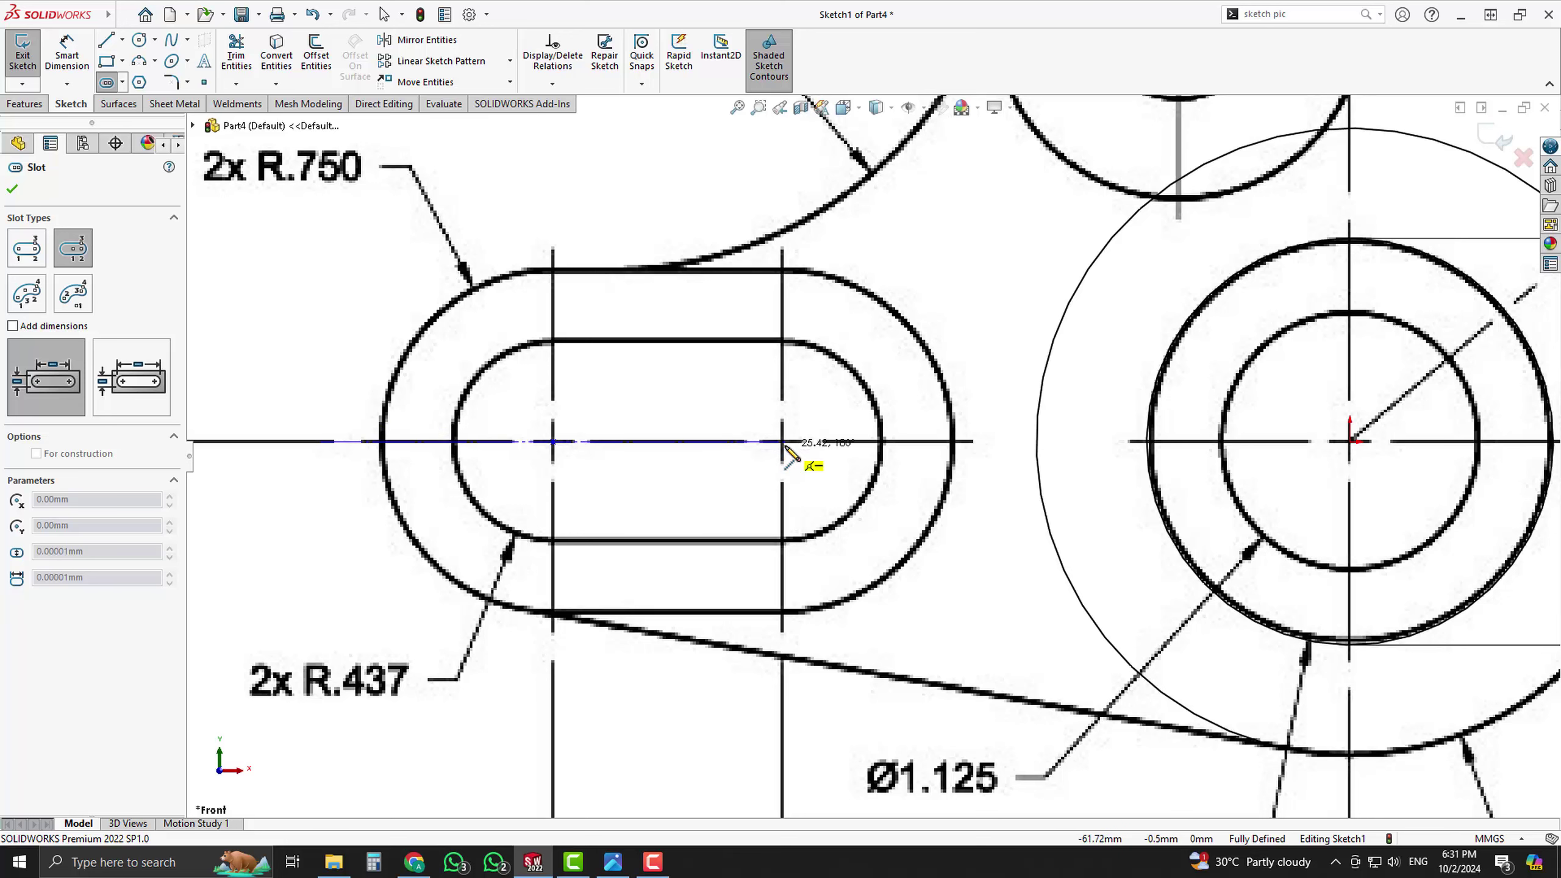
pyautogui.press('Escape')
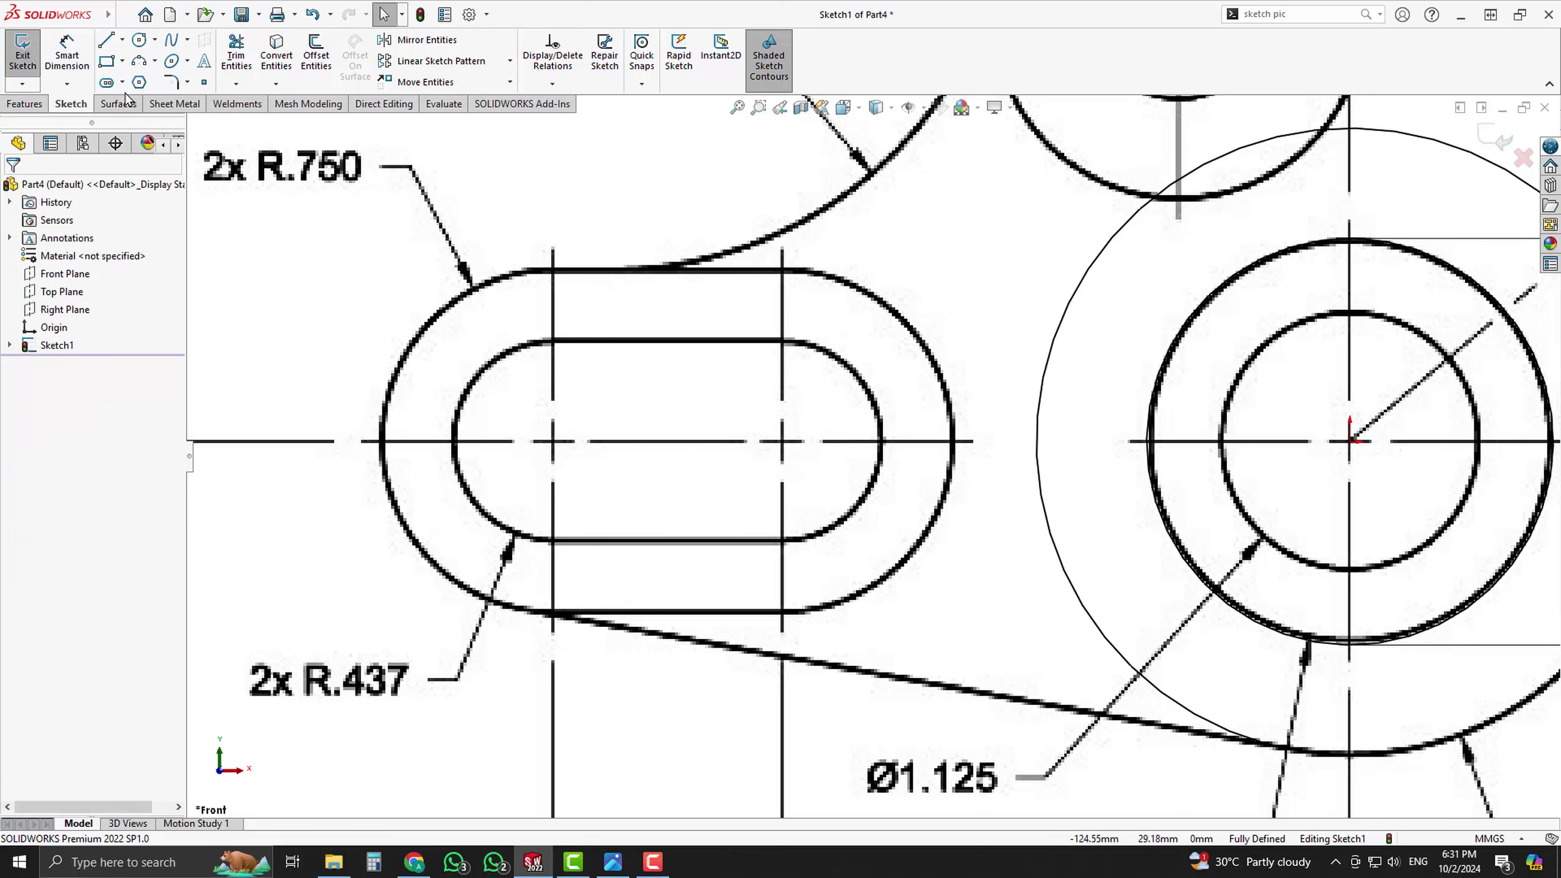
# - Sketch a straight slot about 25.15 mm between centres and 21.45 mm wide over the 2x R.437 slot of the reference picture
pyautogui.click(123, 83)
pyautogui.click(136, 106)
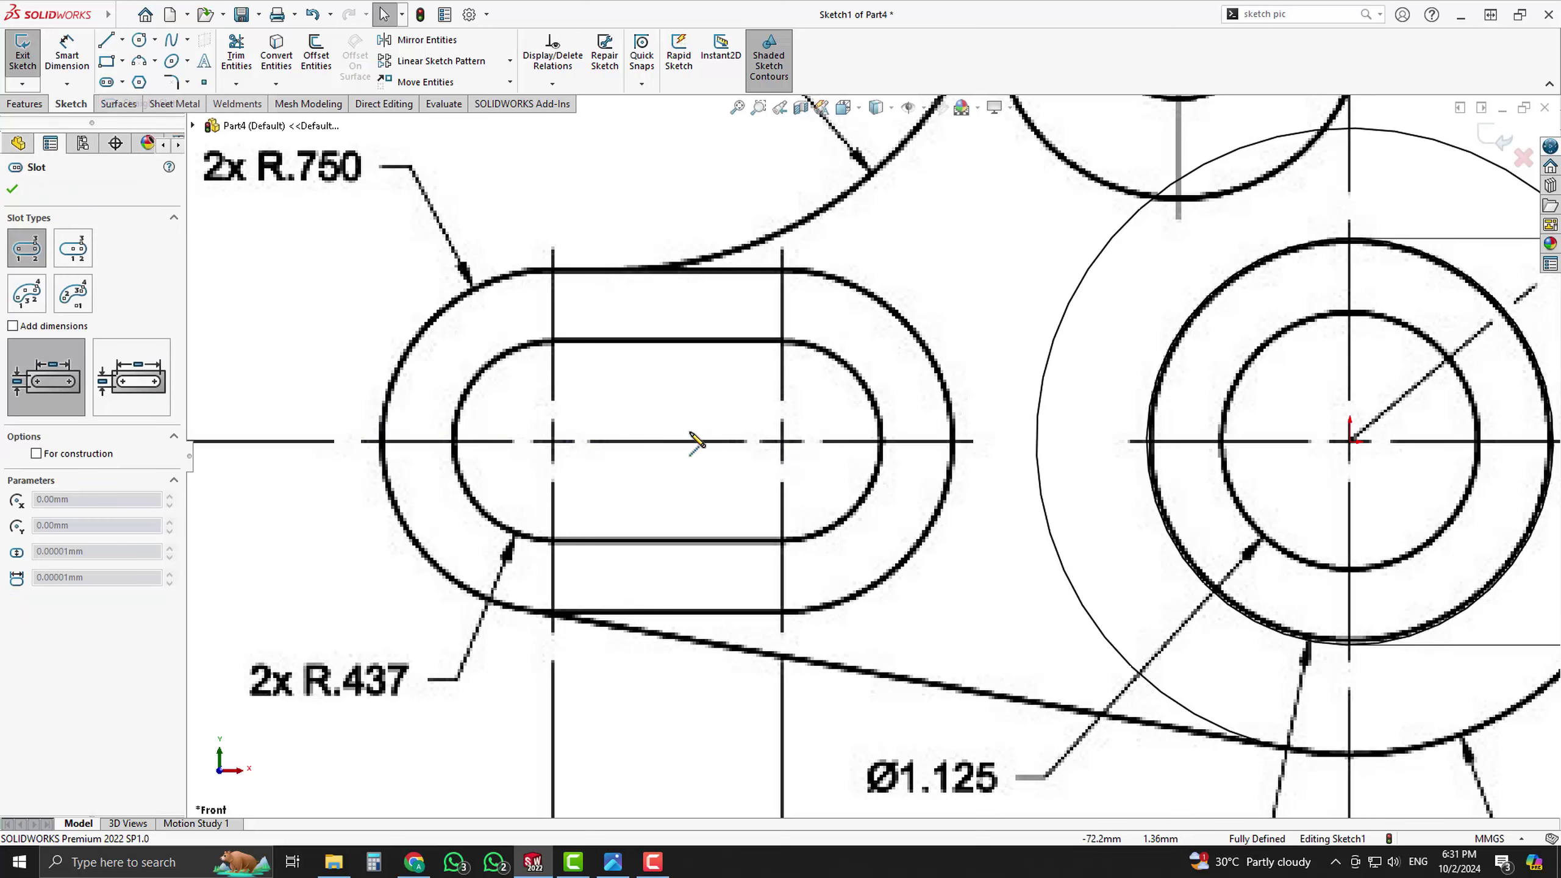
pyautogui.click(553, 441)
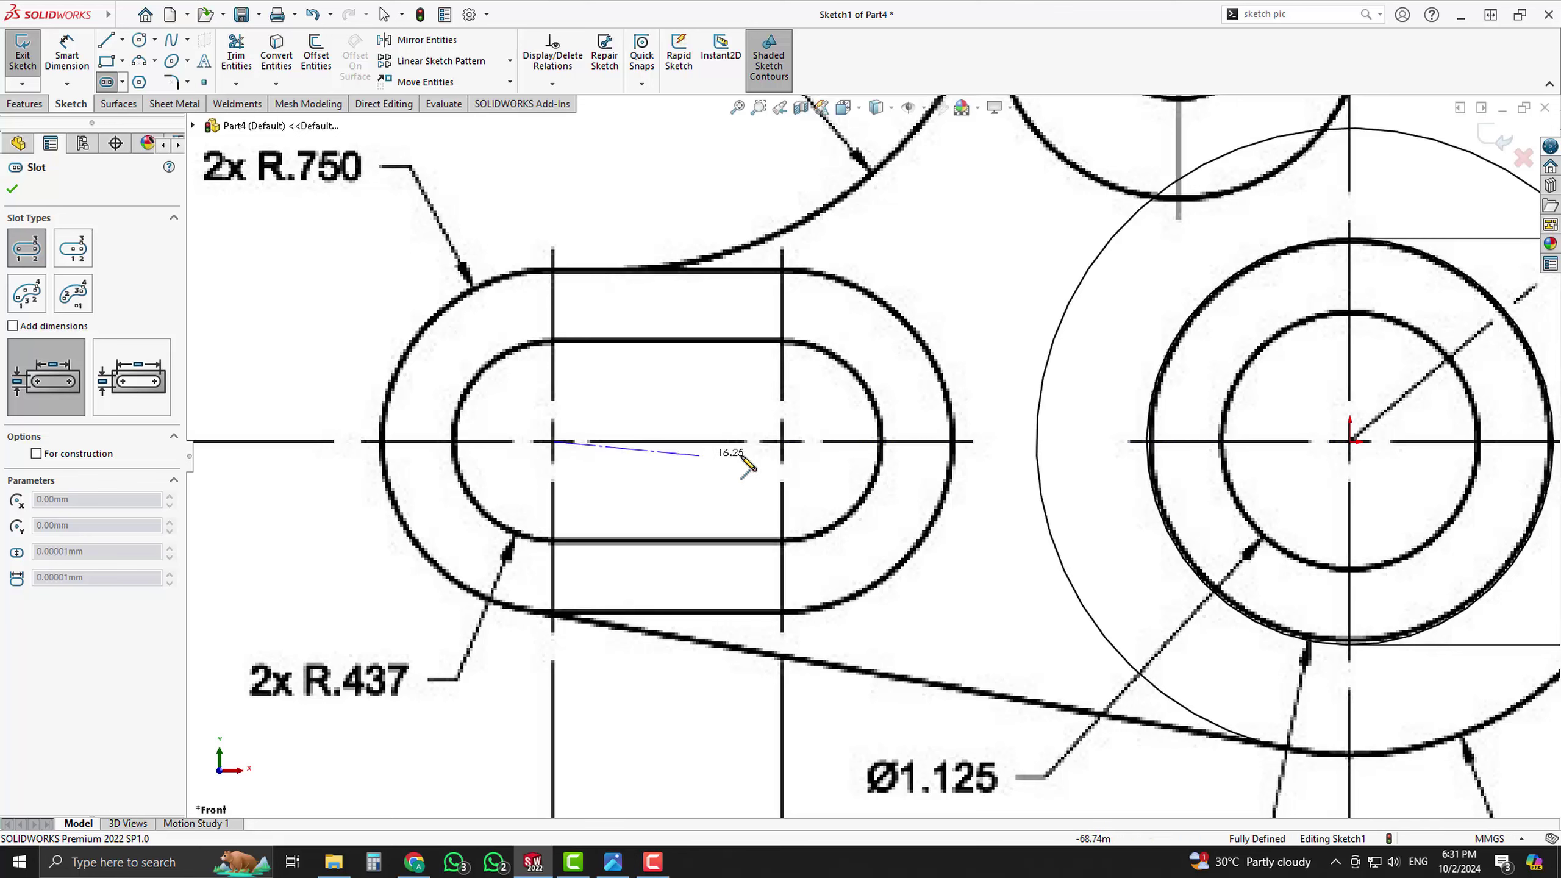
pyautogui.click(783, 442)
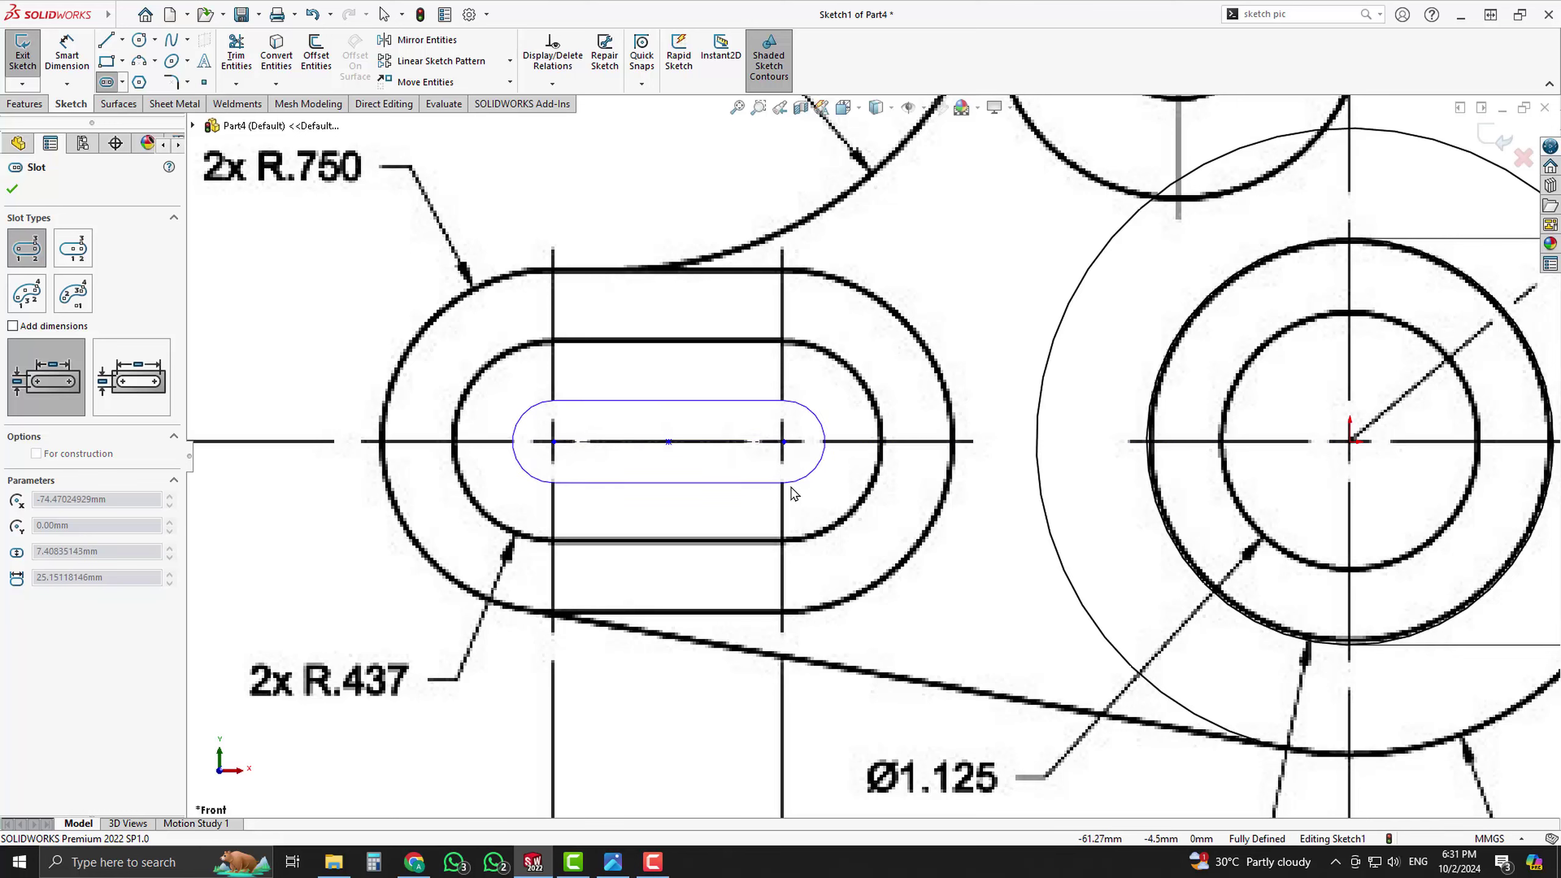
pyautogui.click(799, 544)
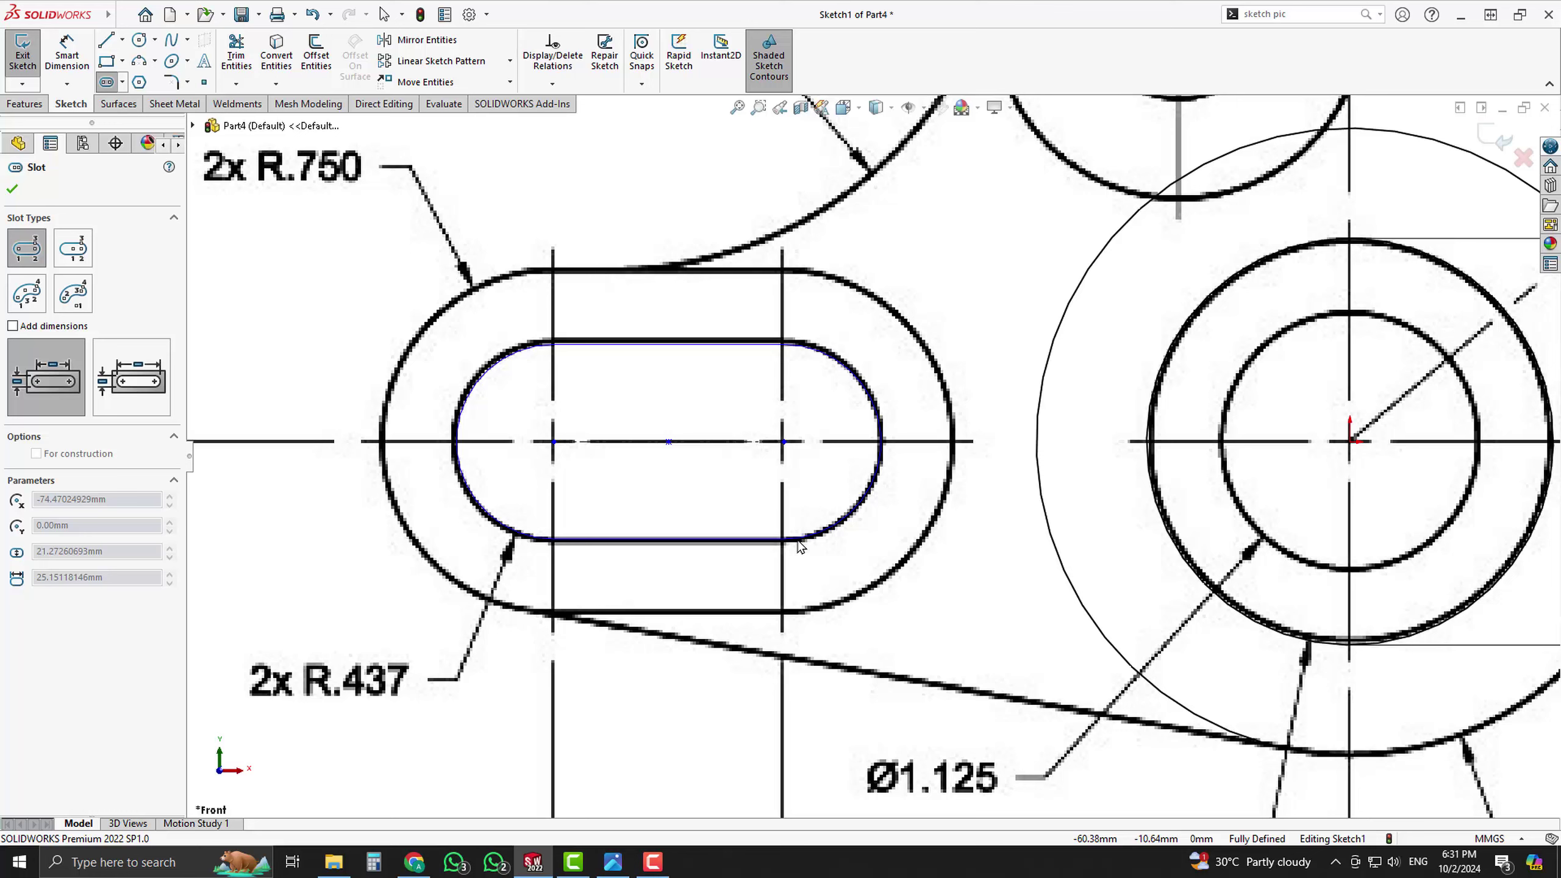
# - Sketch a concentric straight slot about 36.91 mm wide over the 2x R.750 outline on the same centres
pyautogui.click(553, 442)
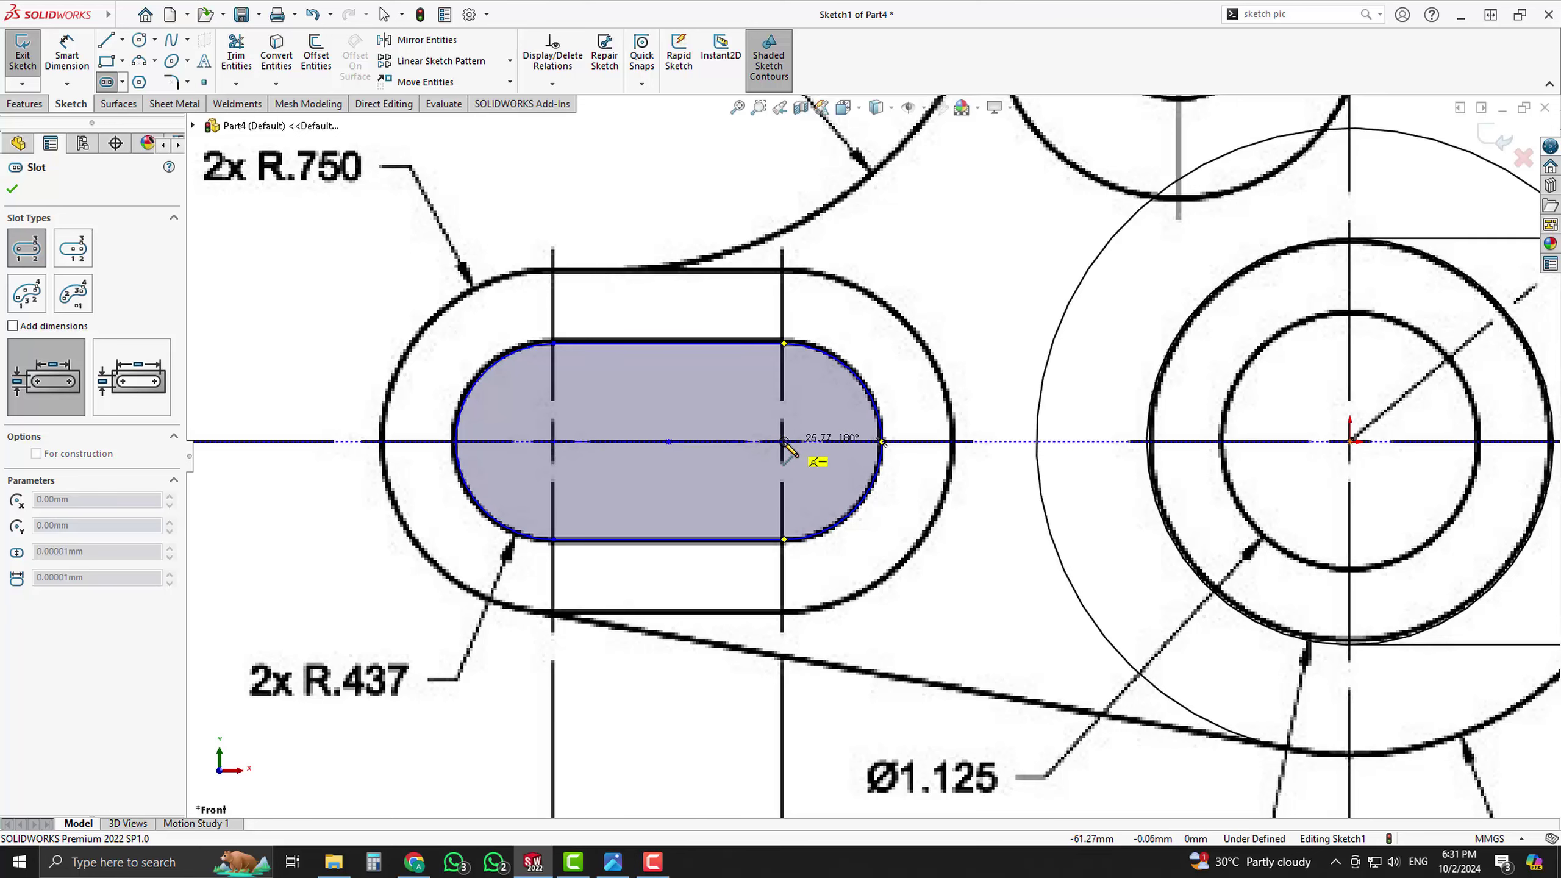
pyautogui.click(783, 441)
pyautogui.click(816, 615)
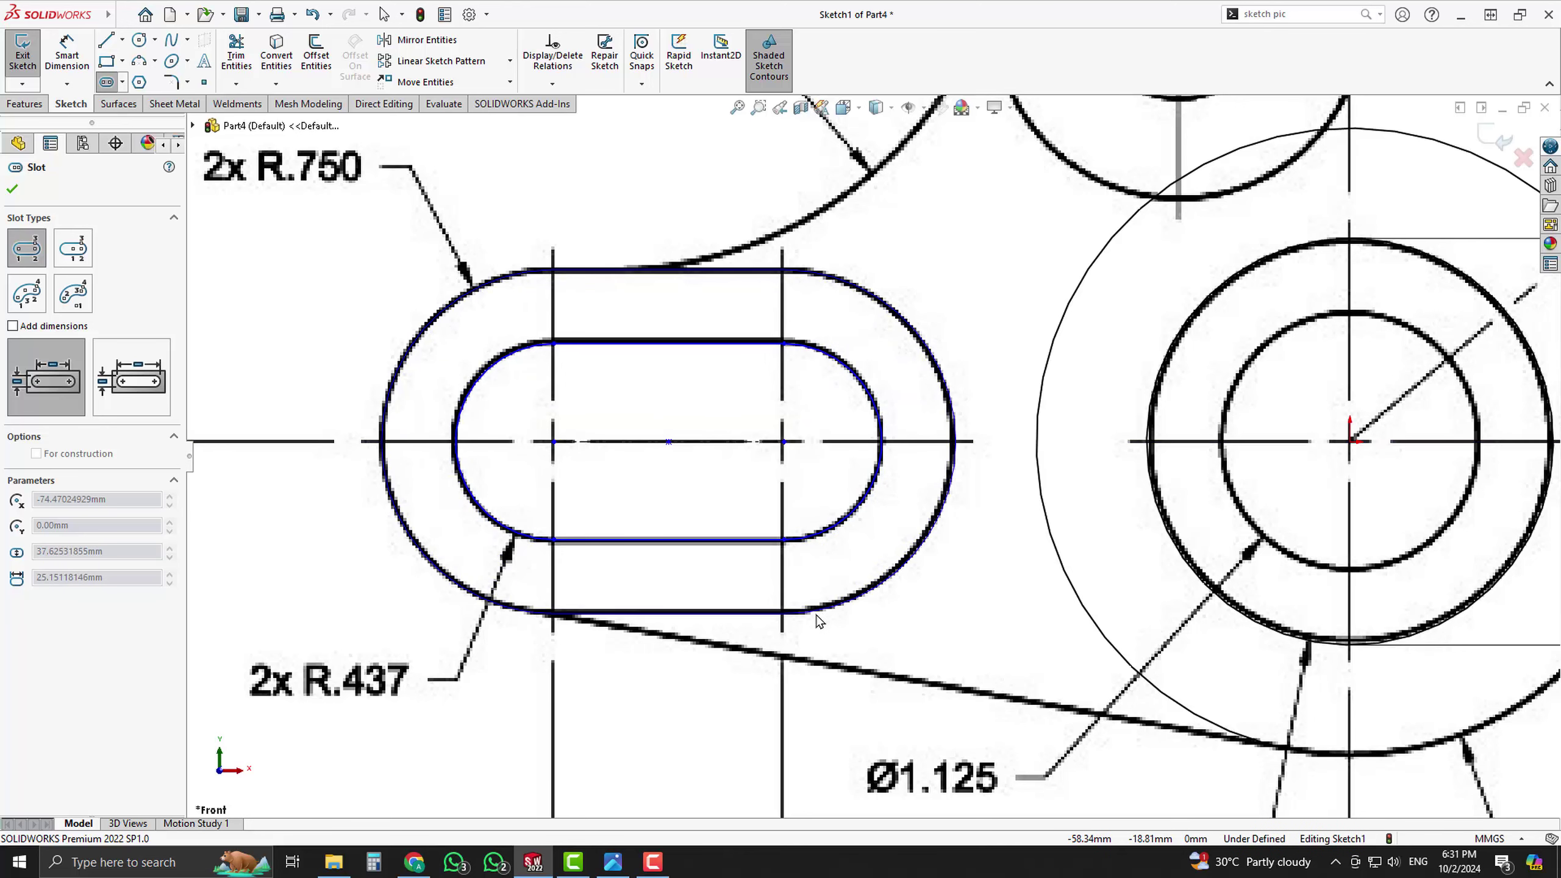
pyautogui.press('Escape')
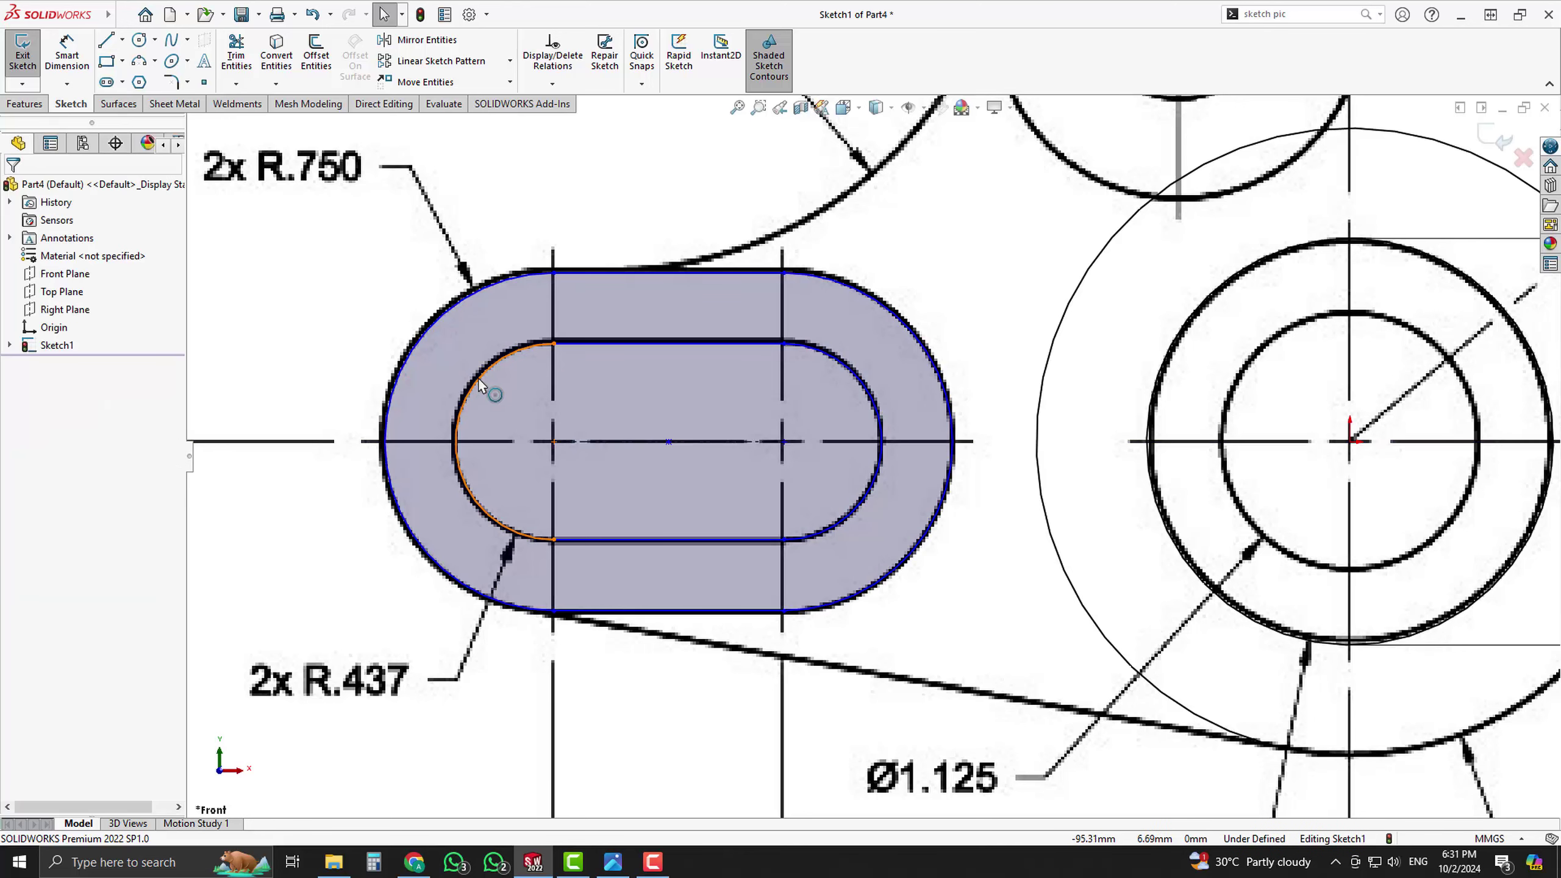
# - Add Fix relations to the inner and outer straight slots
pyautogui.click(607, 343)
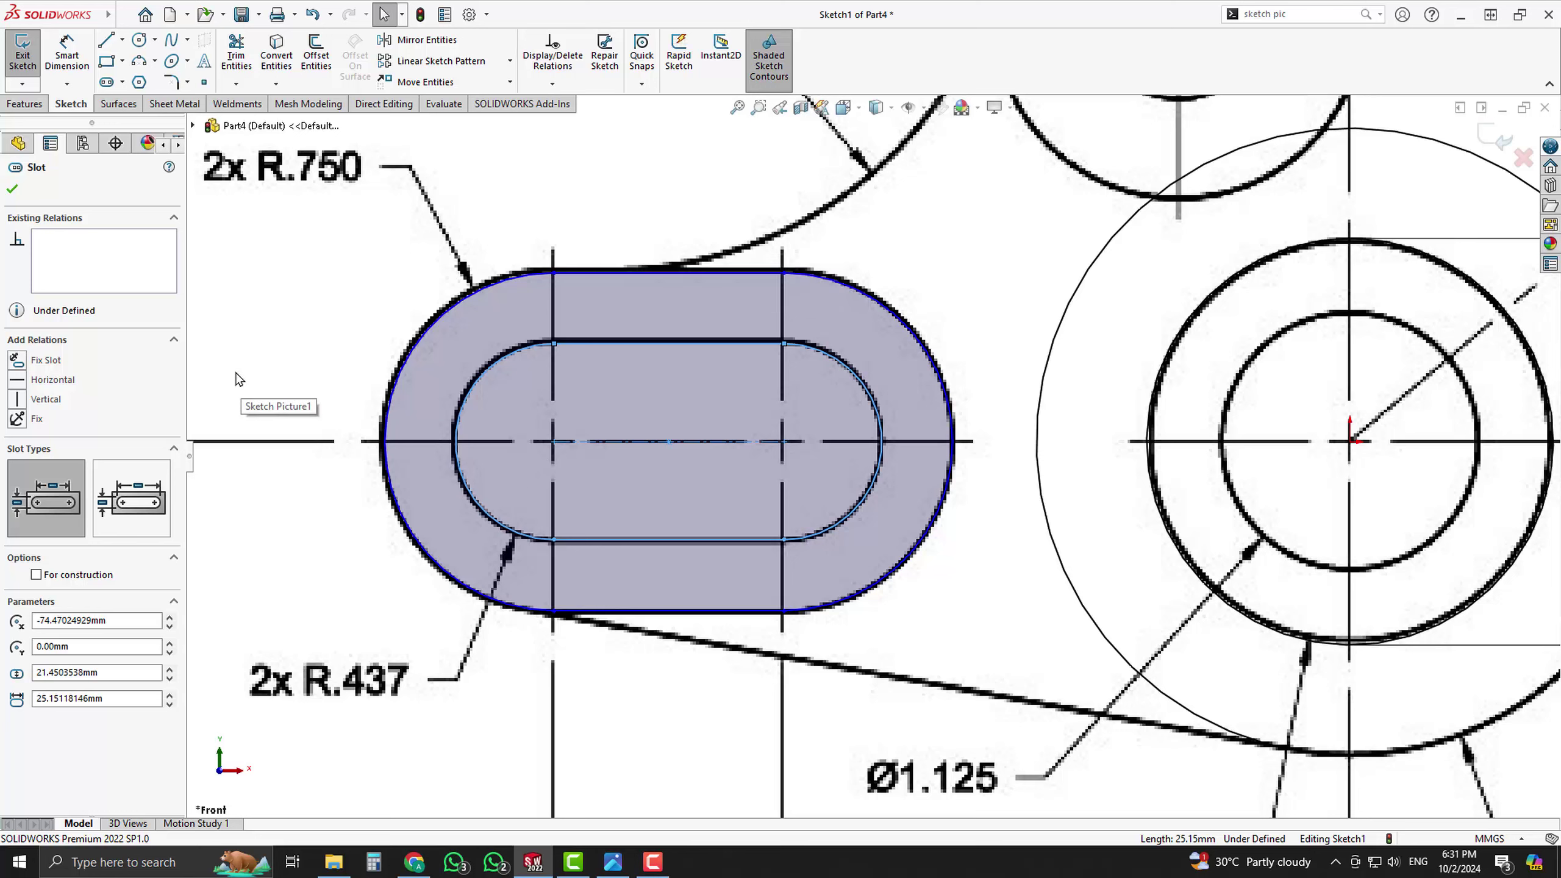
pyautogui.click(35, 419)
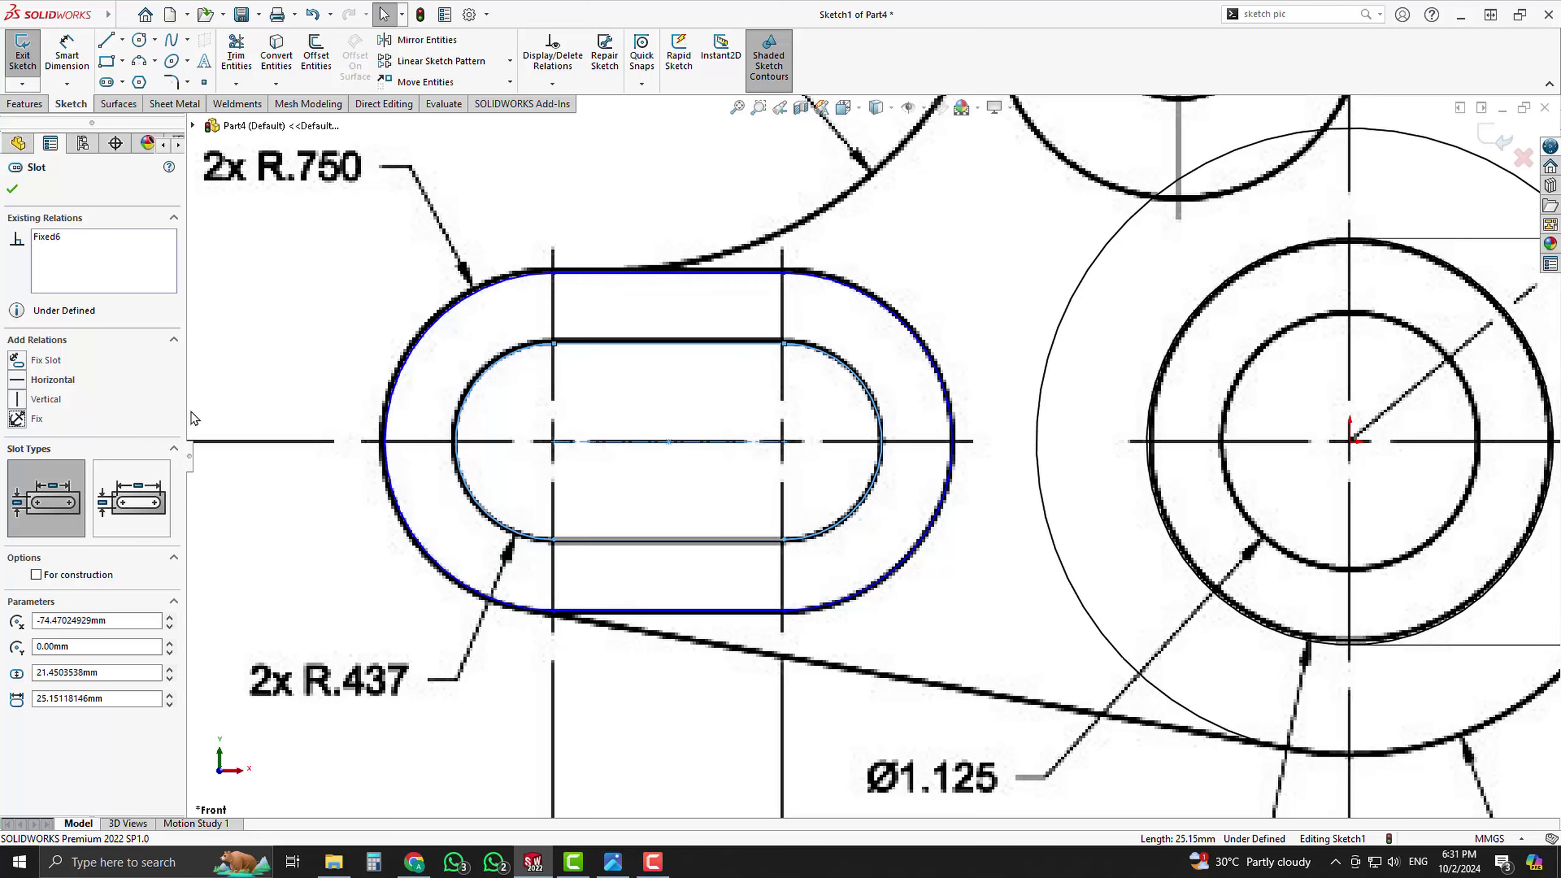
pyautogui.click(421, 348)
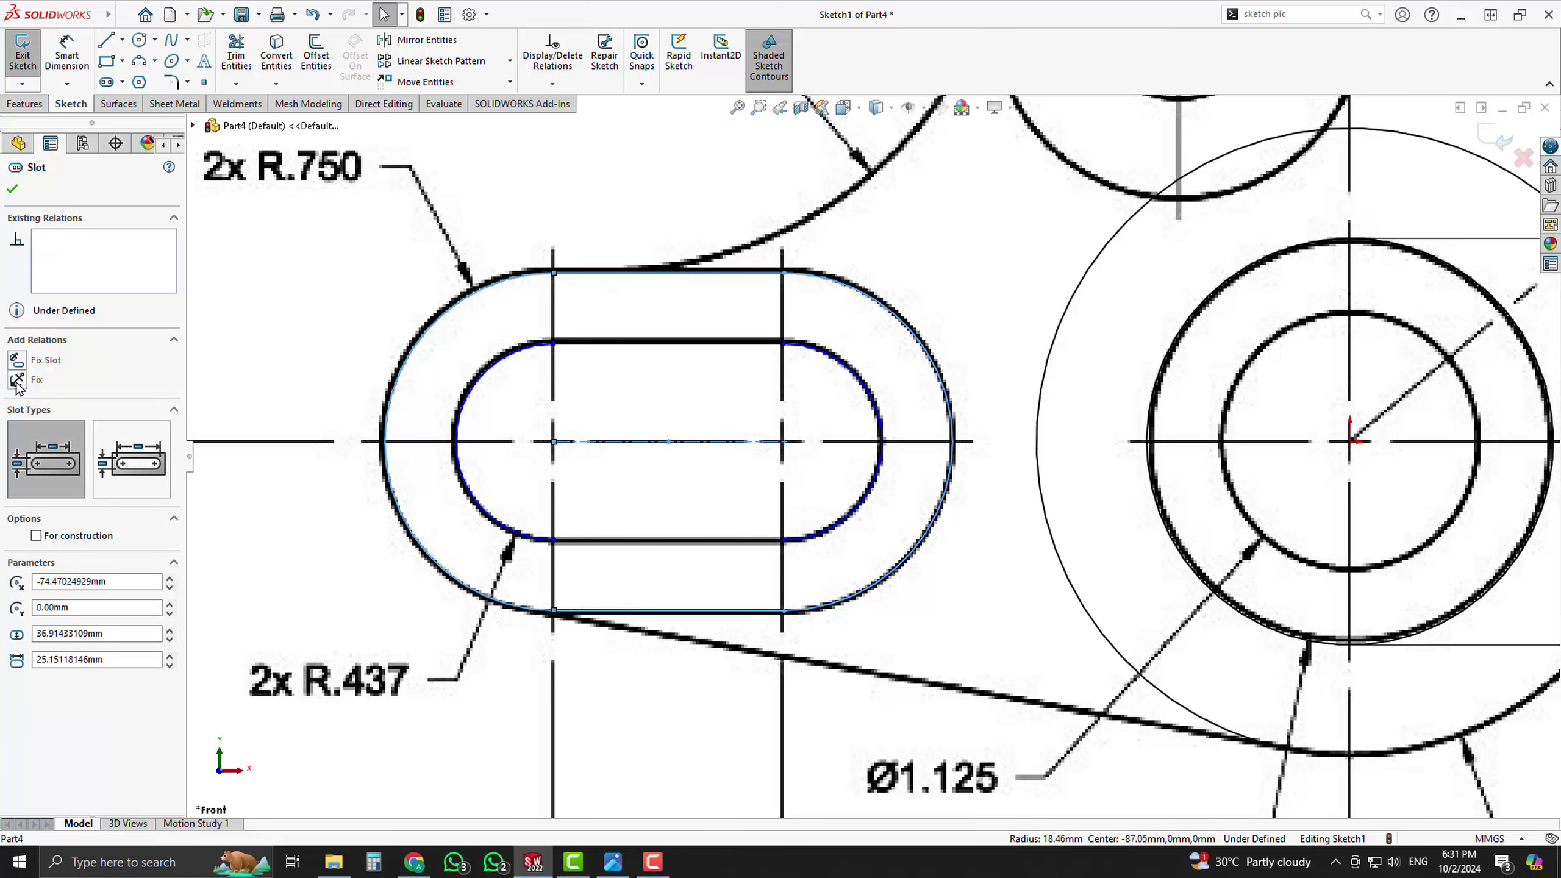
pyautogui.click(12, 189)
# - Add a Fix relation to the remaining end arcs and straight edges of both straight slots and clear the selection
pyautogui.scroll(3, 714, 453)
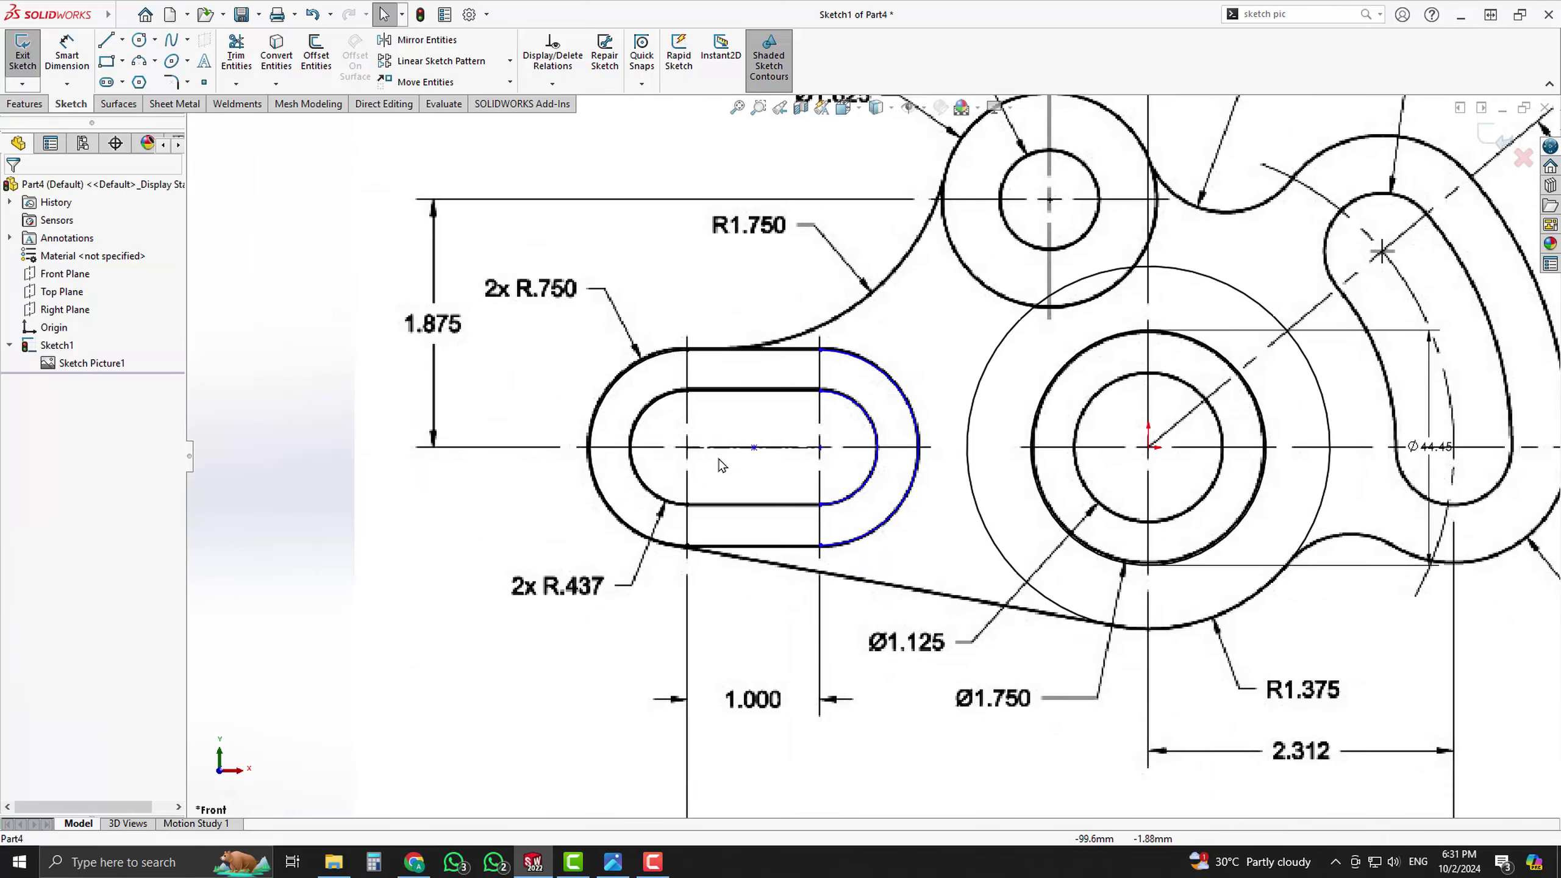
pyautogui.scroll(-2, 940, 376)
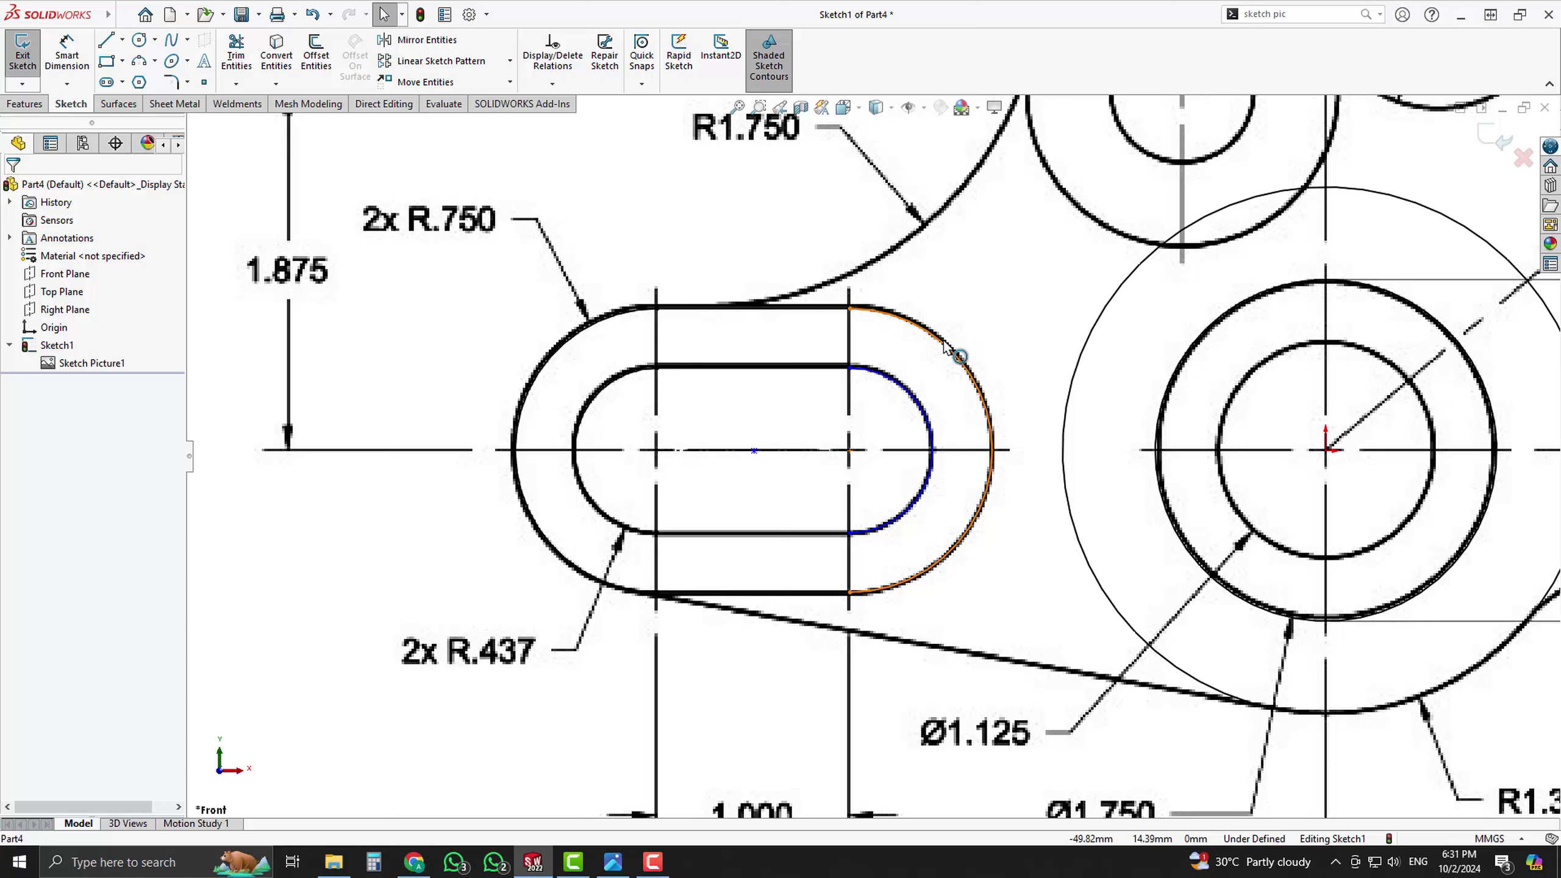
pyautogui.click(944, 347)
pyautogui.keyDown('ctrl'); pyautogui.click(892, 539); pyautogui.keyUp('ctrl')
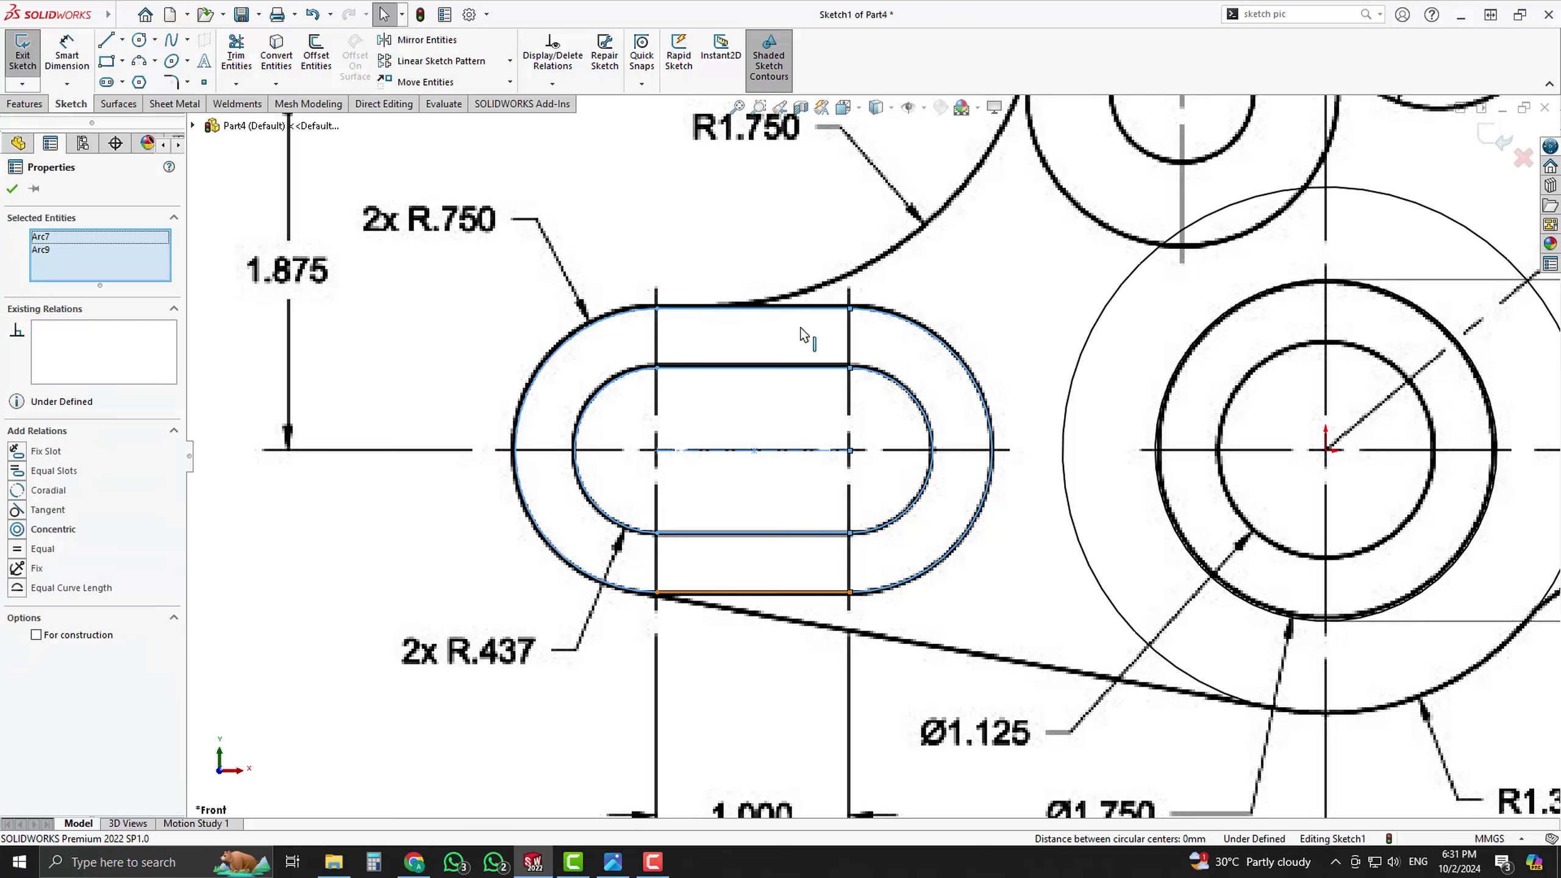
pyautogui.keyDown('ctrl'); pyautogui.click(810, 308); pyautogui.keyUp('ctrl')
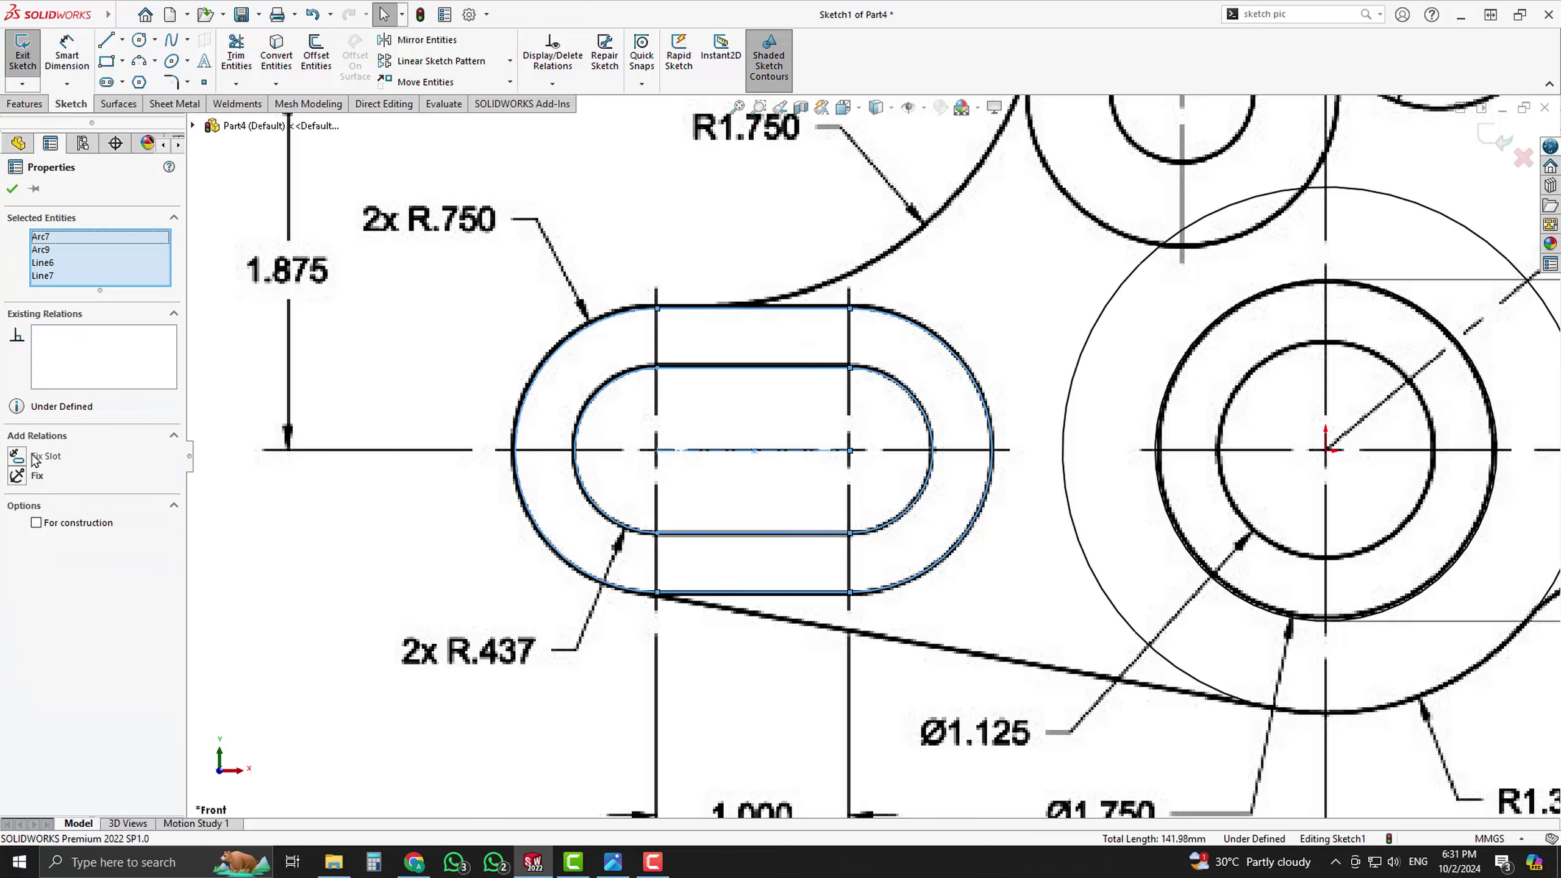
pyautogui.click(35, 483)
pyautogui.click(518, 596)
pyautogui.scroll(4, 589, 596)
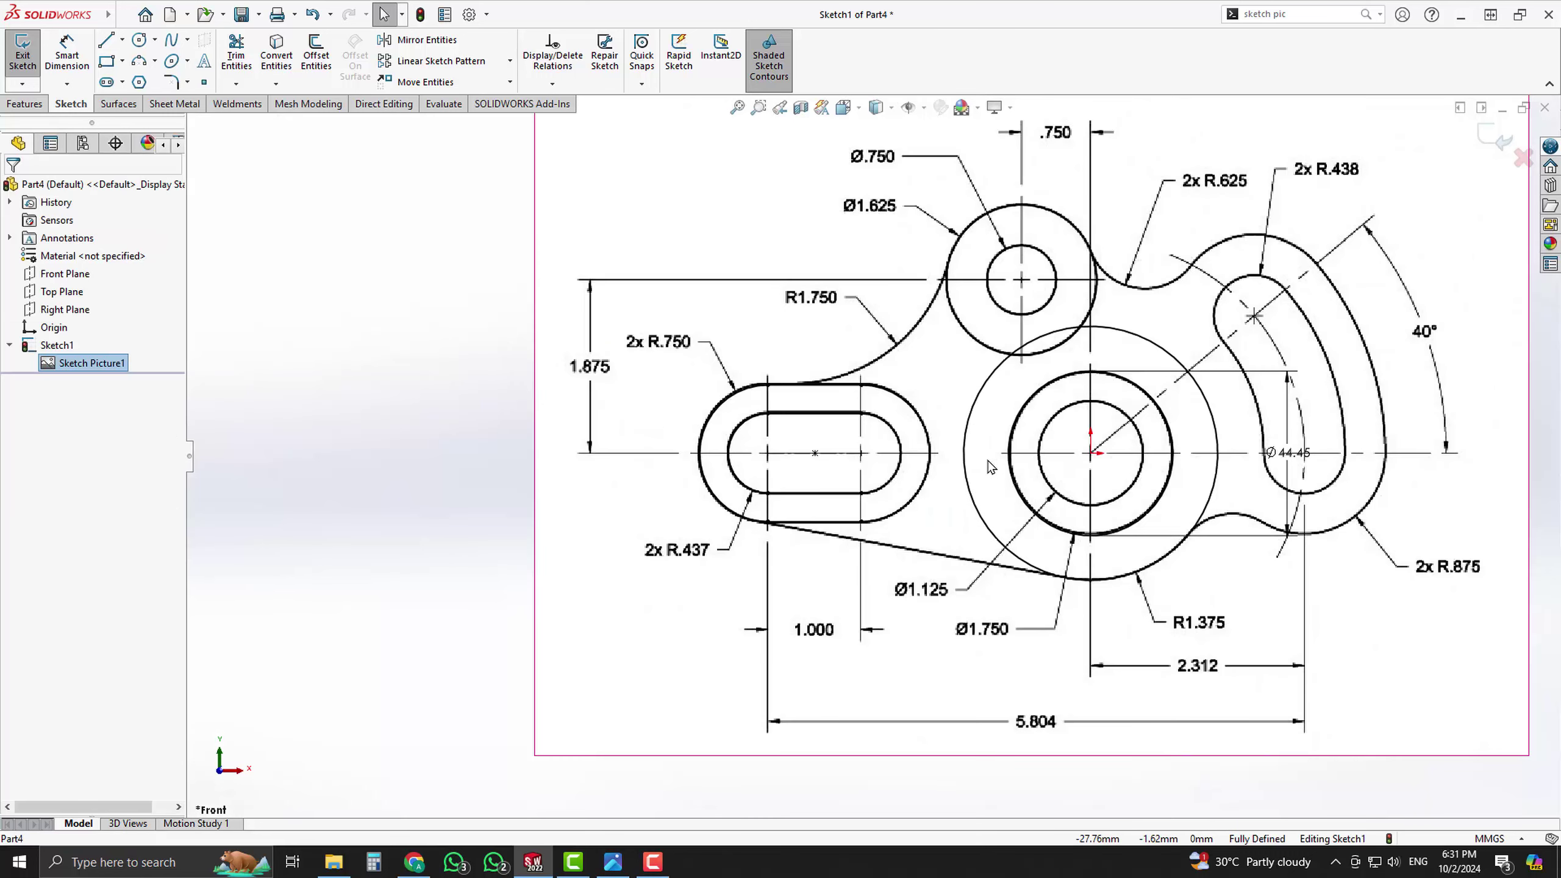
# - Orient the view normal to the sketch picture
pyautogui.click(105, 366)
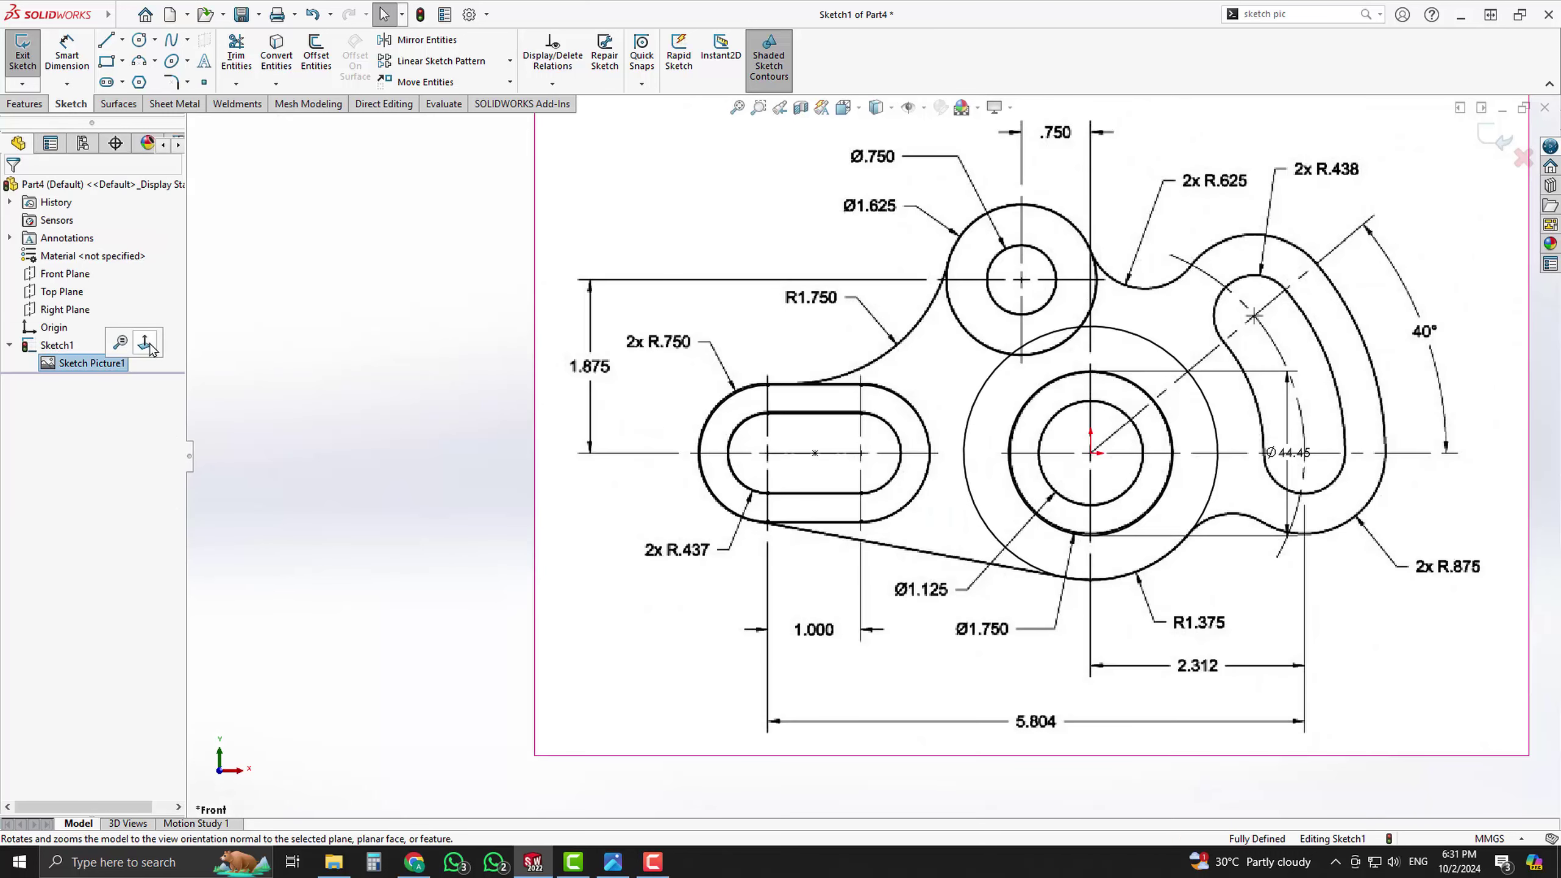
pyautogui.click(145, 343)
pyautogui.scroll(-2, 952, 406)
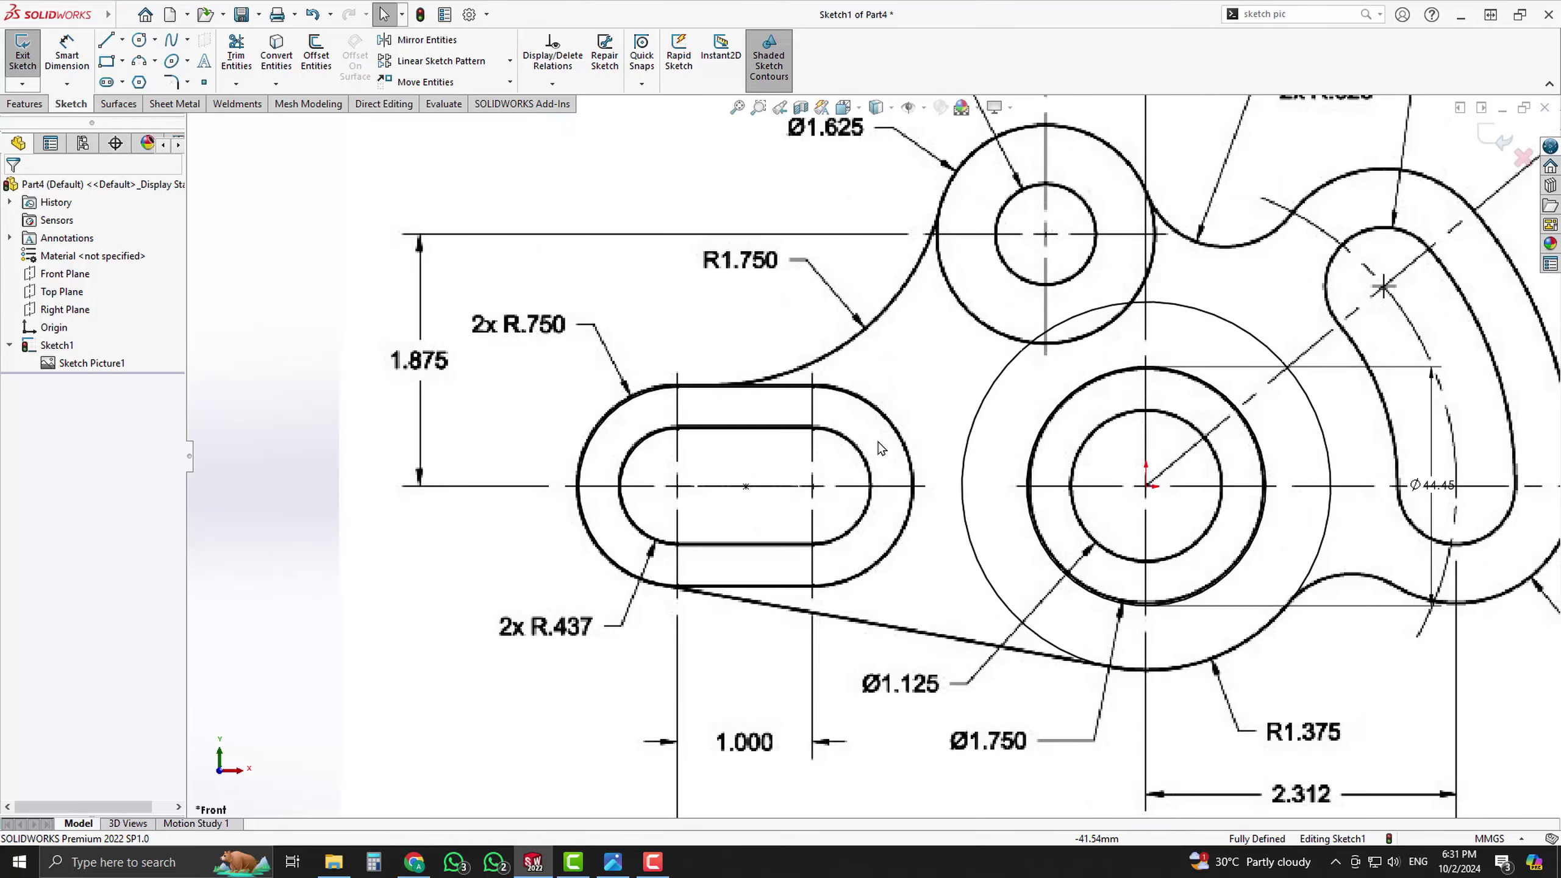
pyautogui.scroll(2, 876, 577)
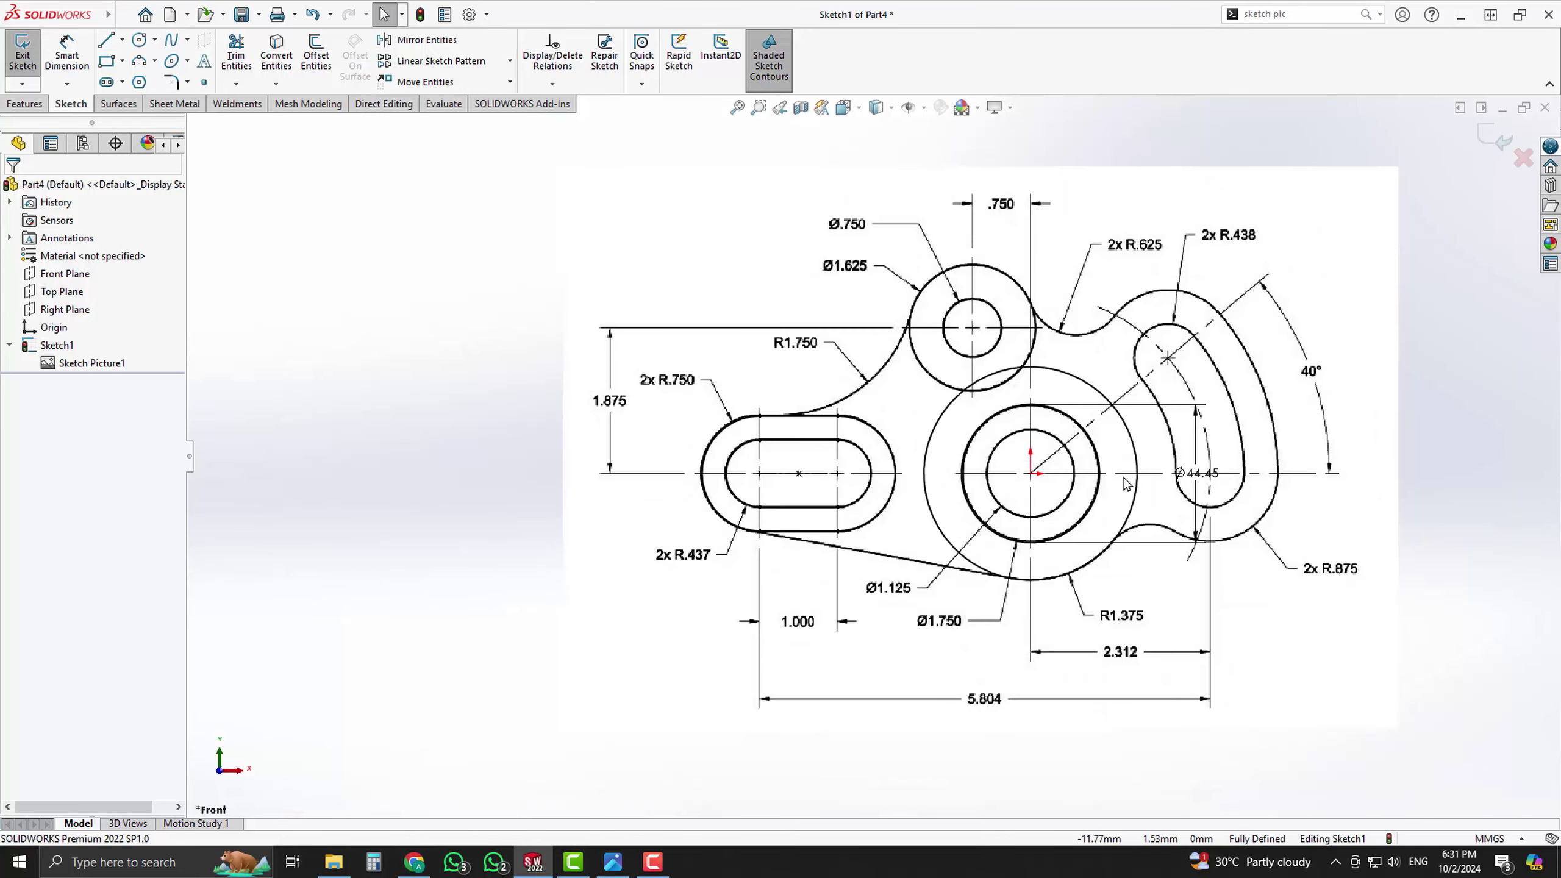
# - Sketch a 3 point arc slot about 21.38 mm wide with an arc radius of about 55.3 mm over the 2x R.438 curved slot
pyautogui.scroll(-2, 1239, 417)
pyautogui.scroll(-1, 1239, 417)
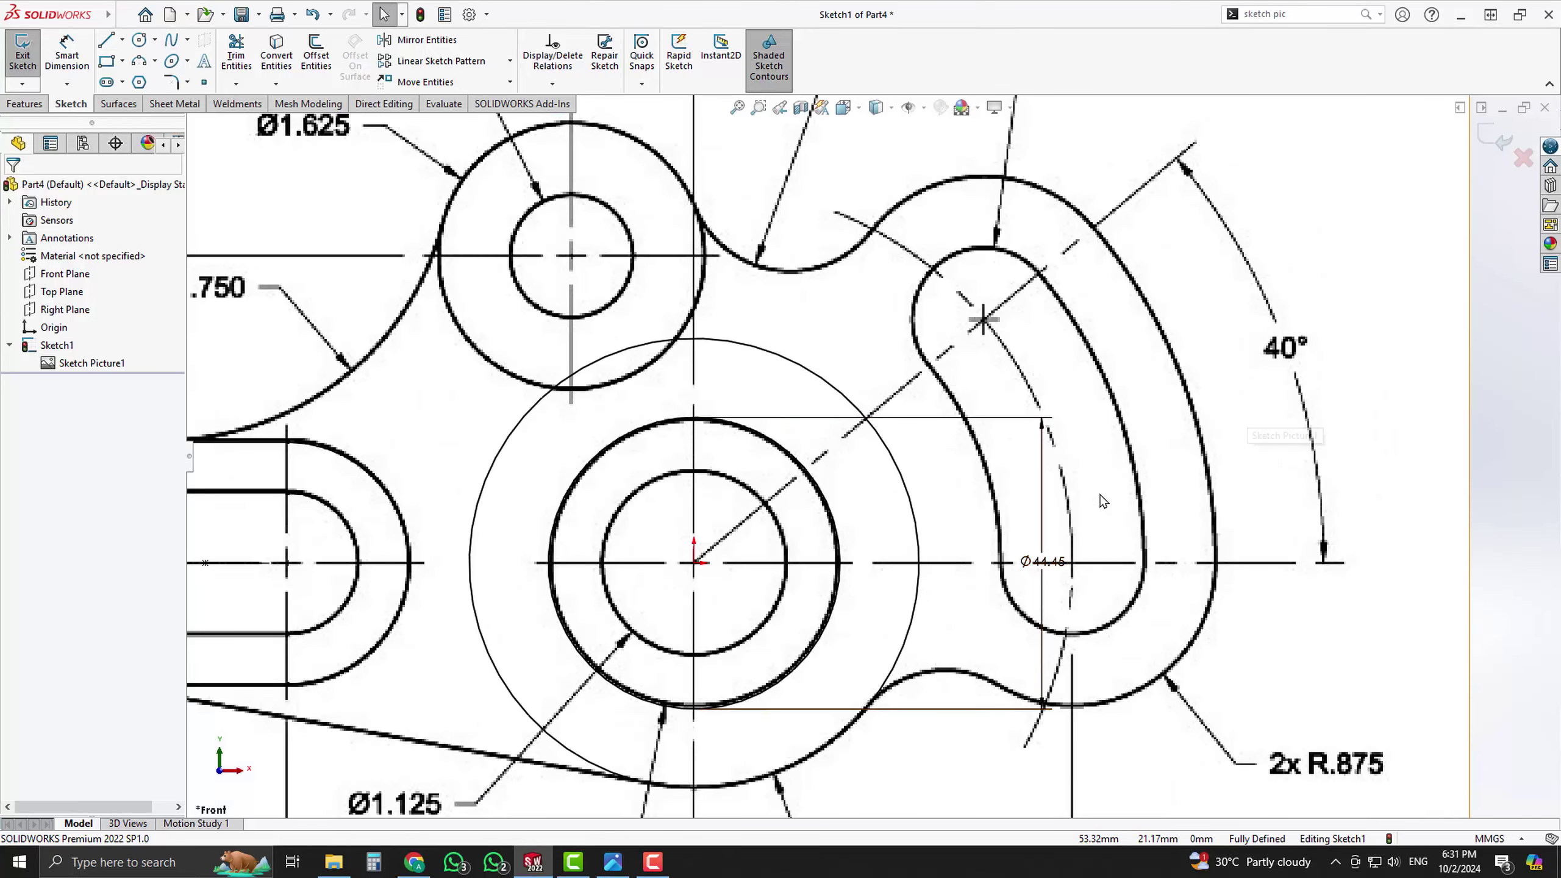
pyautogui.moveTo(1067, 563); pyautogui.dragTo(857, 572)
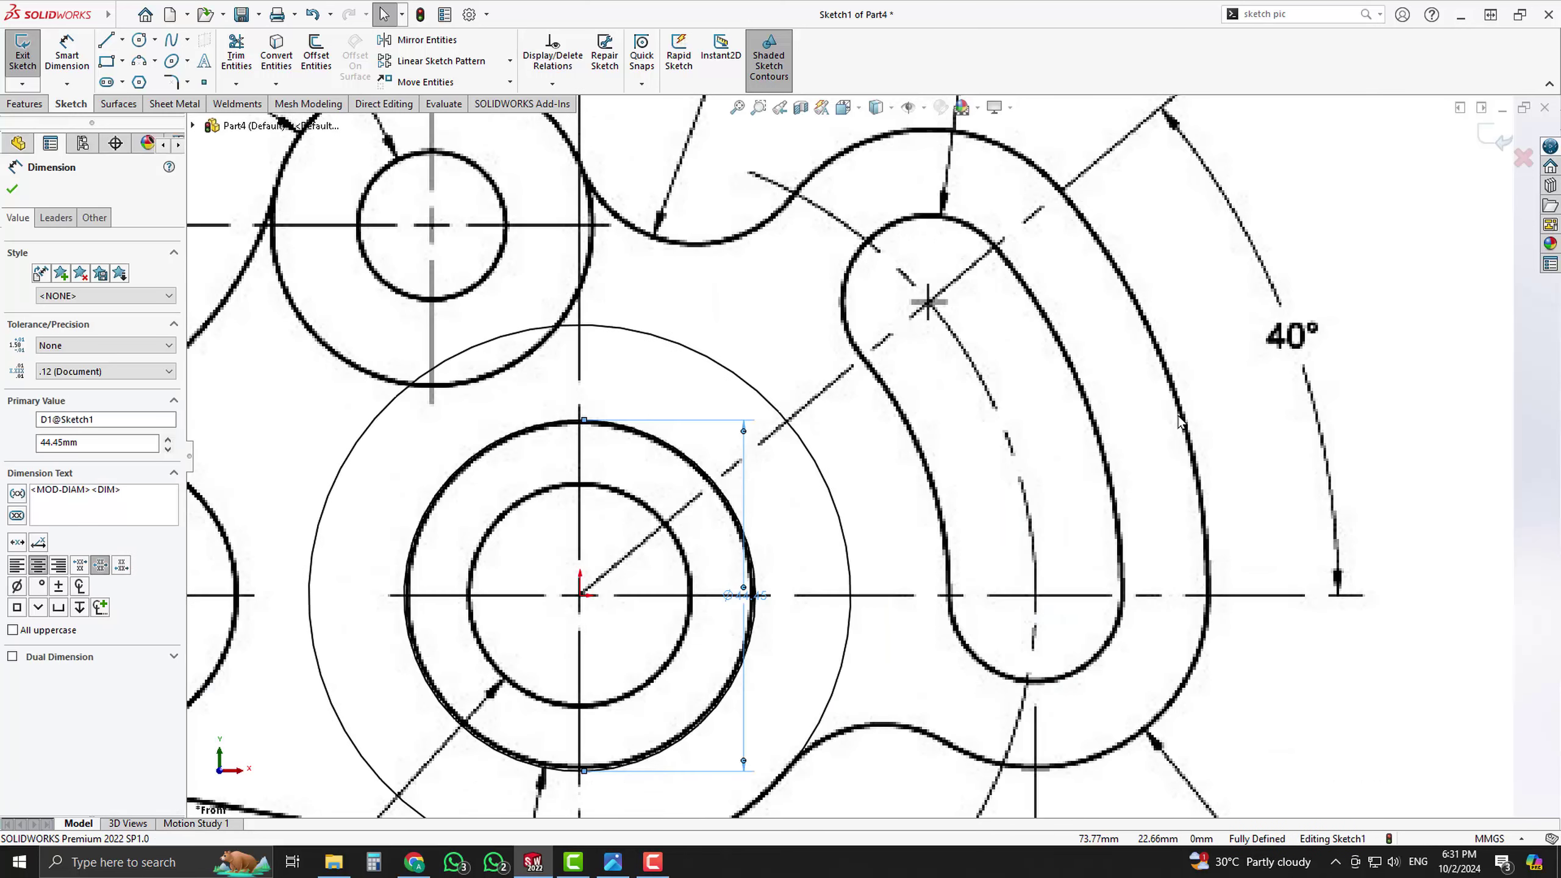
pyautogui.scroll(-1, 1229, 406)
pyautogui.click(122, 82)
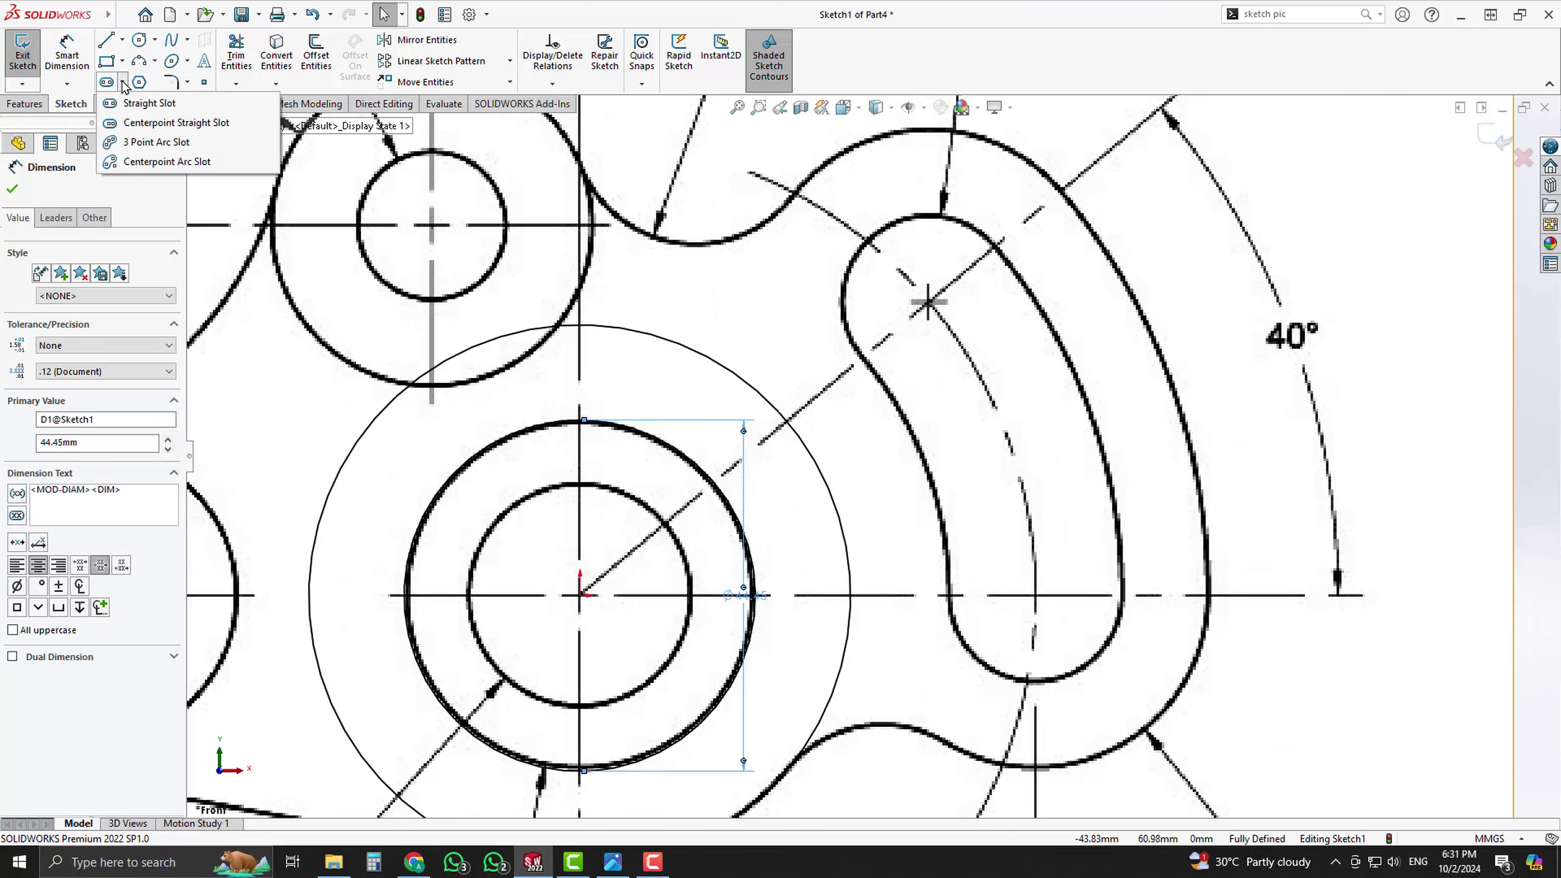
pyautogui.click(148, 142)
pyautogui.click(928, 302)
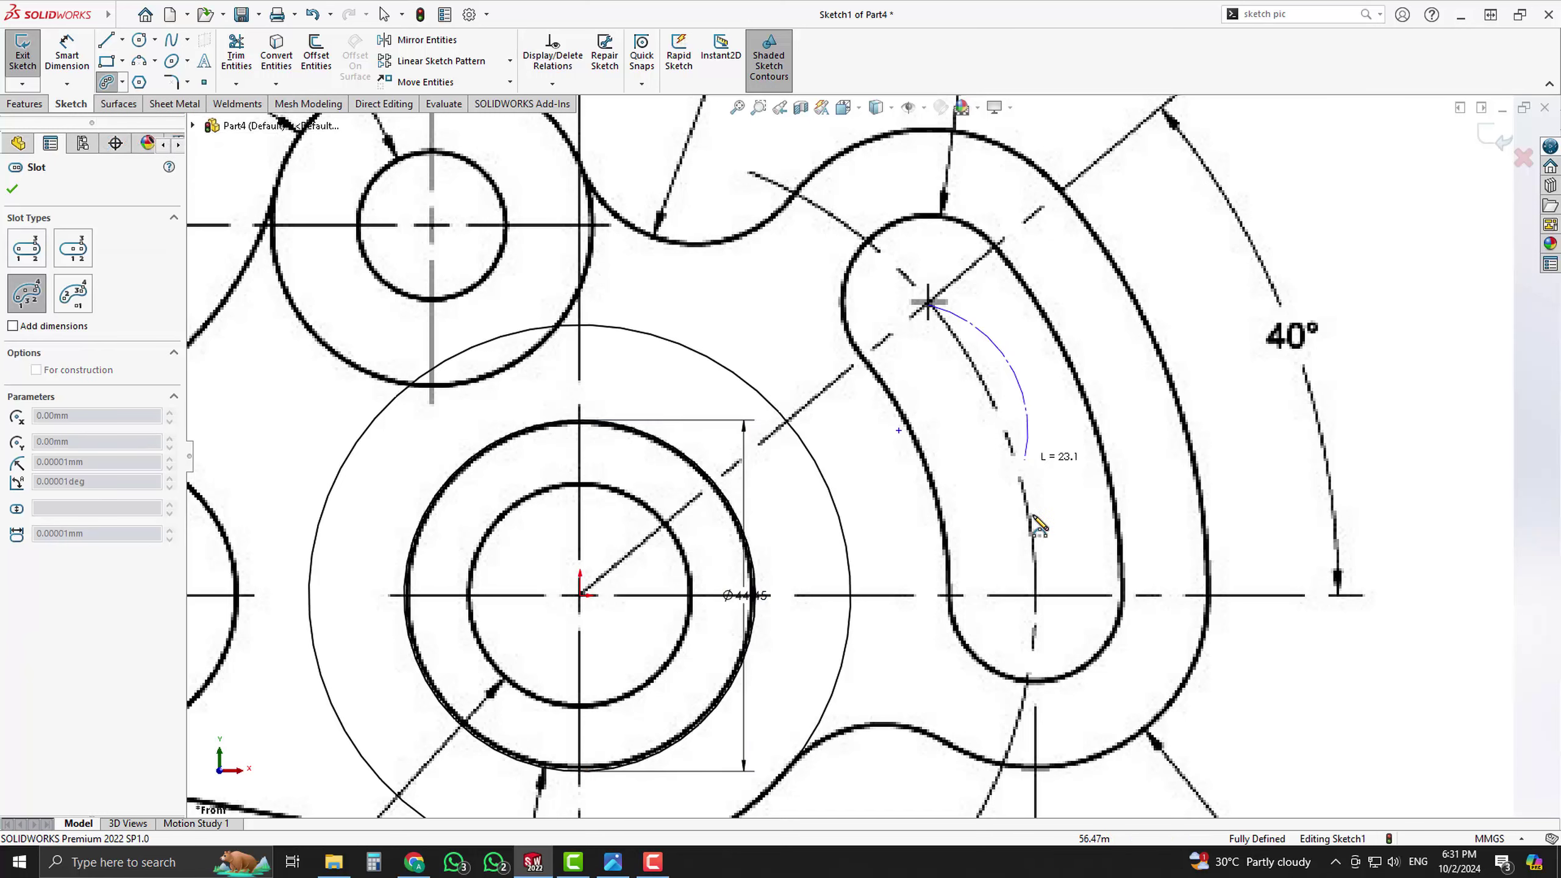
pyautogui.click(1038, 596)
pyautogui.click(1008, 438)
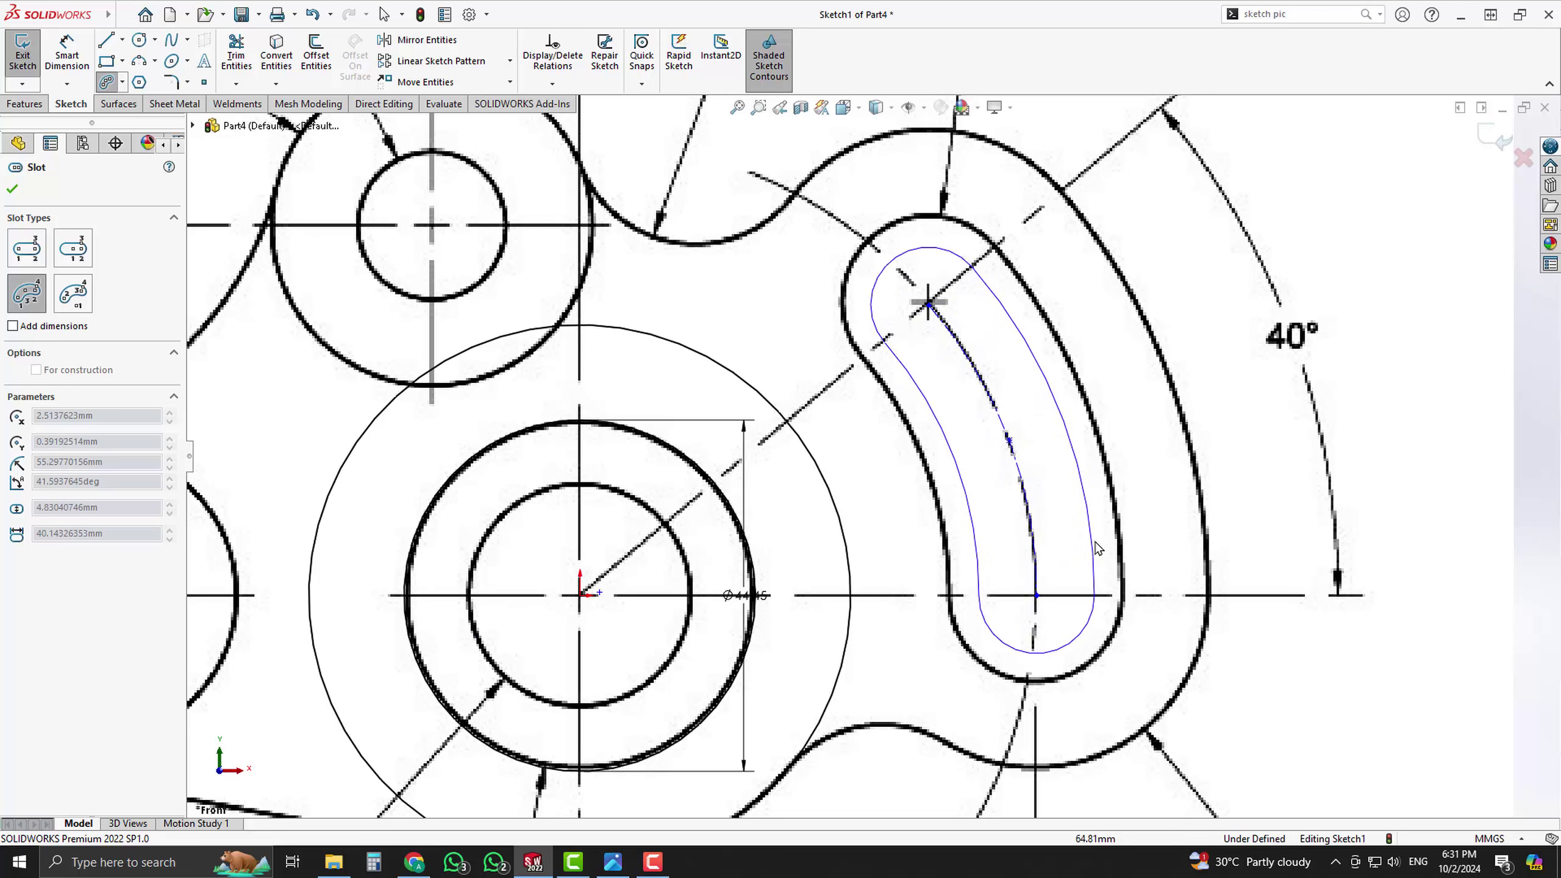
pyautogui.click(1121, 560)
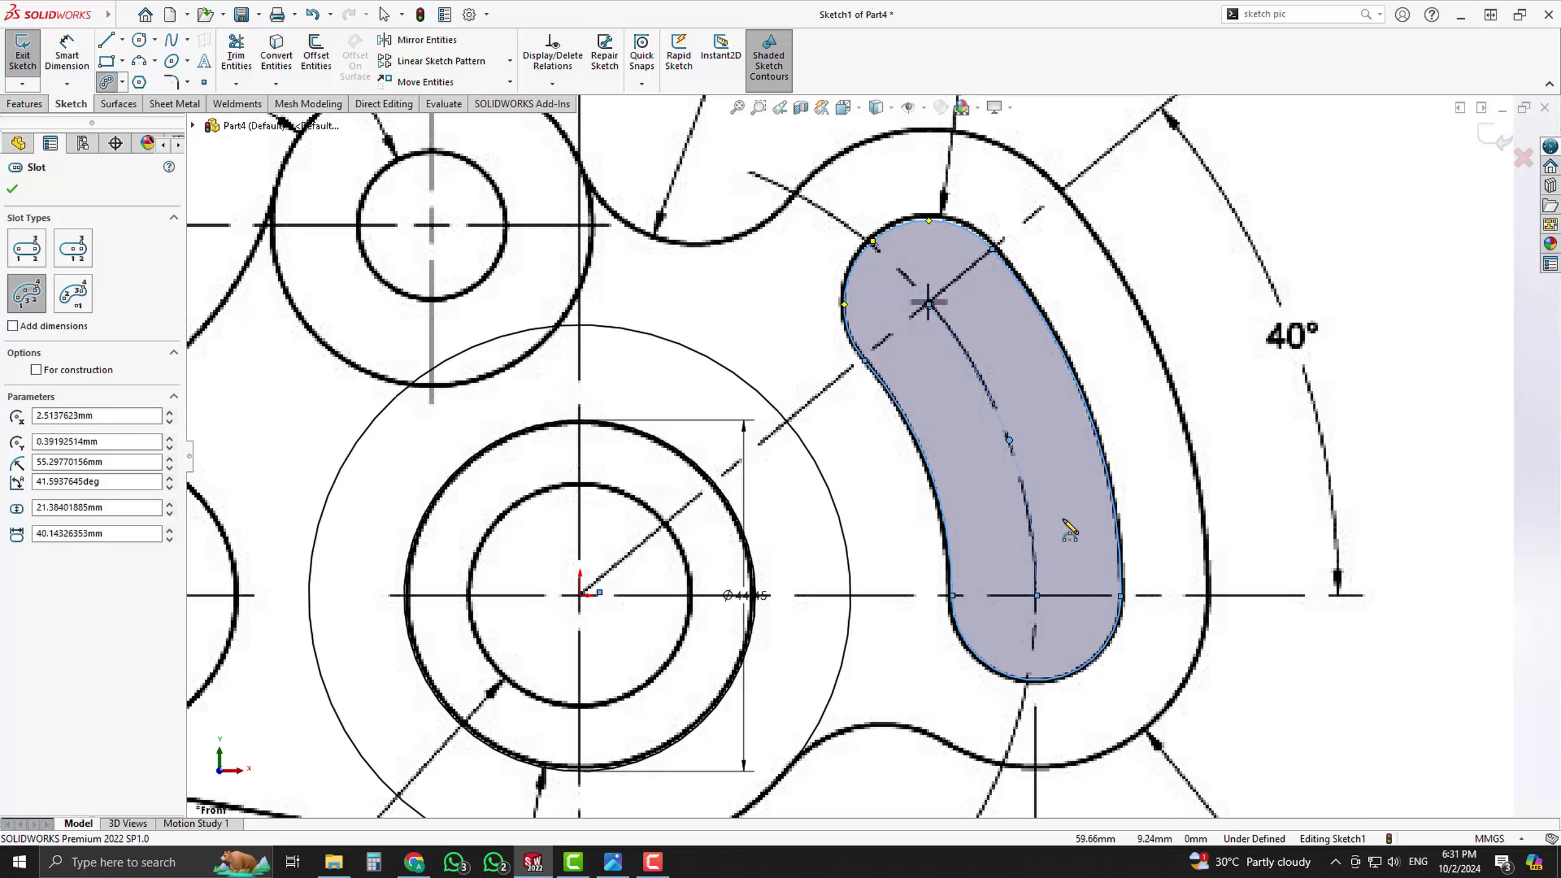
# - Sketch a second 3 point arc slot about 43.88 mm wide on the same centreline, following the 2x R.875 outline
pyautogui.click(929, 304)
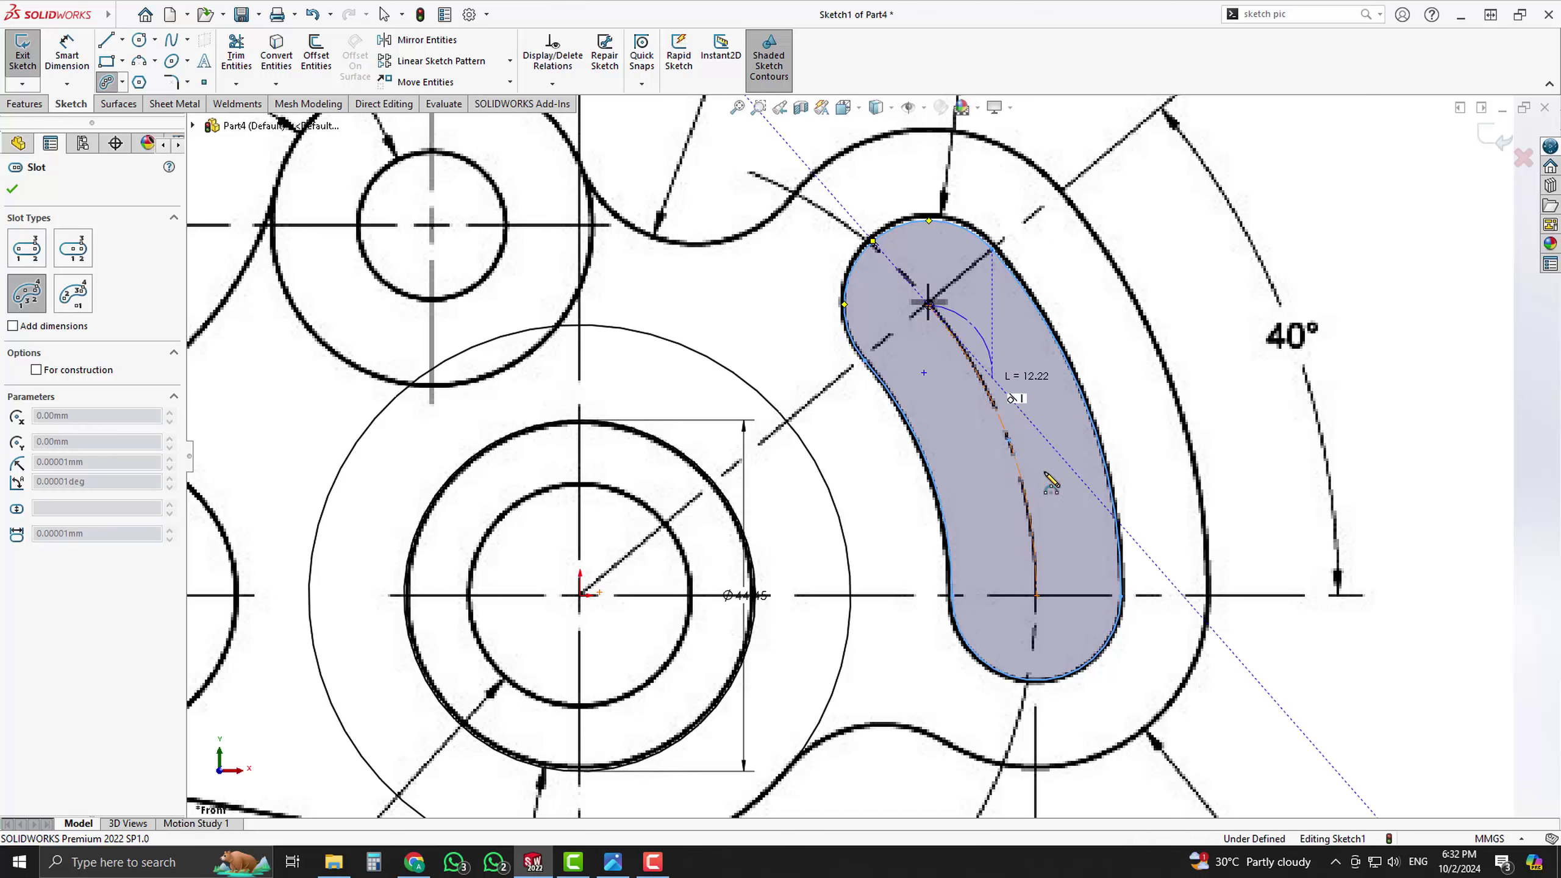
pyautogui.click(1037, 596)
pyautogui.click(1023, 482)
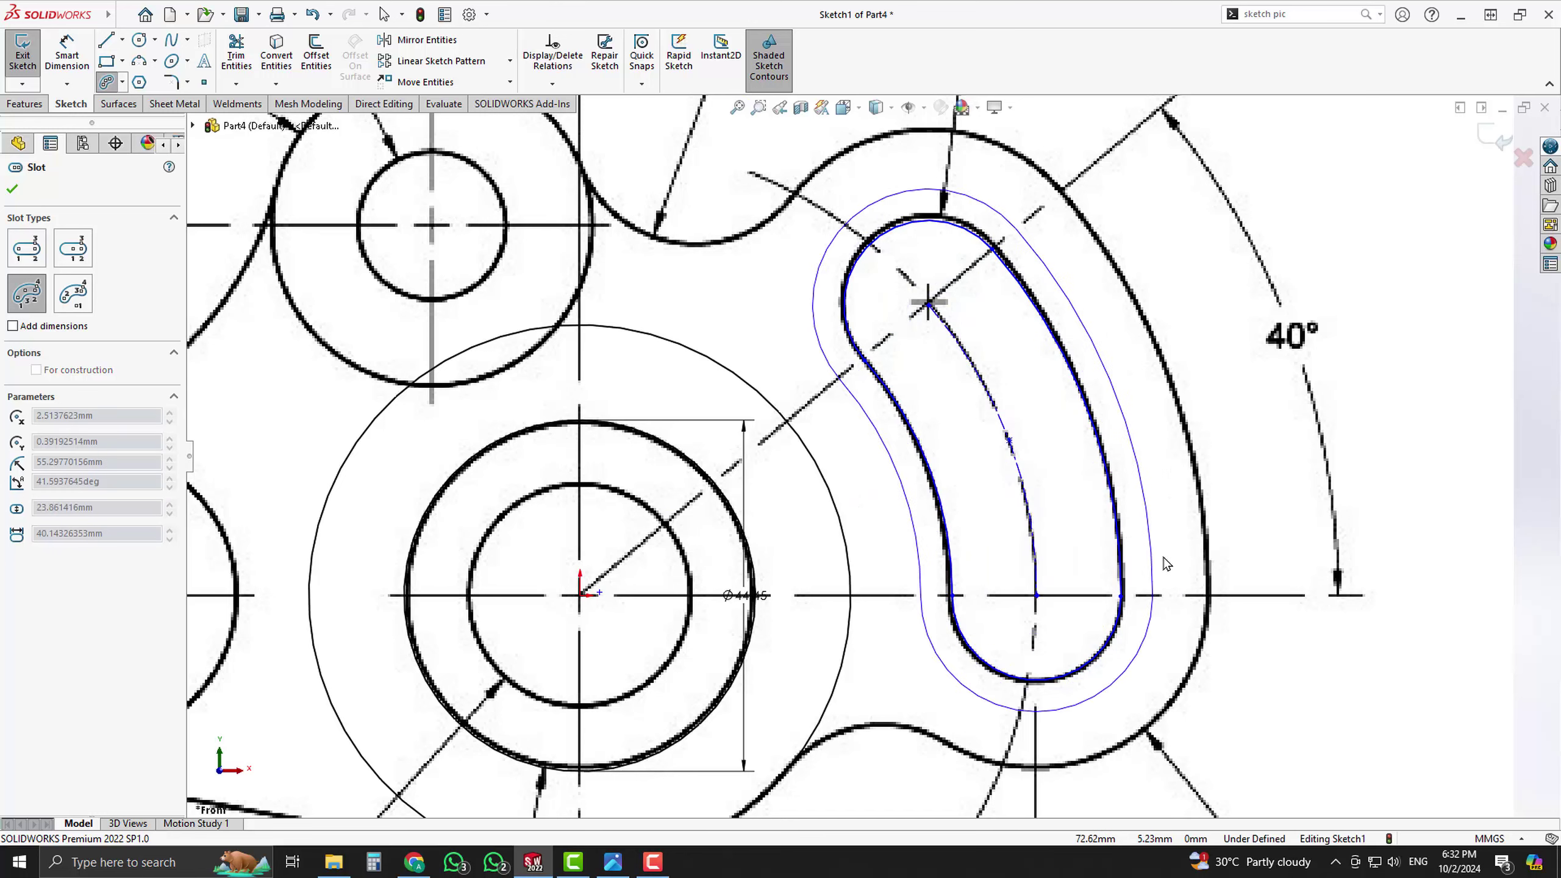
pyautogui.click(1203, 499)
pyautogui.press('Escape')
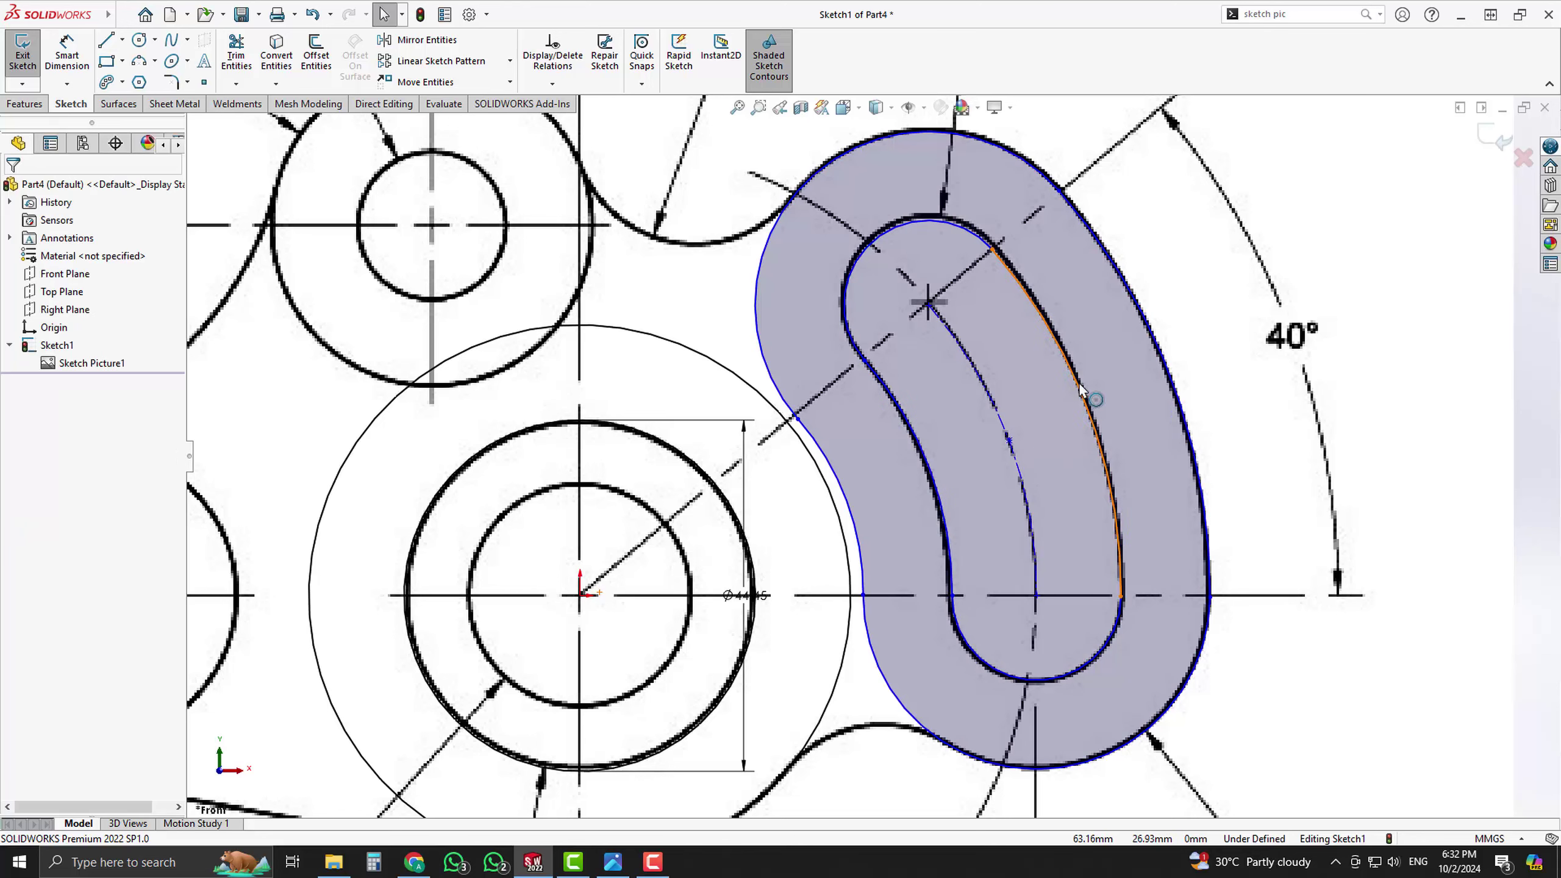
# - Add Fix relations to the inner and outer arc slots and clear the selection
pyautogui.click(1049, 359)
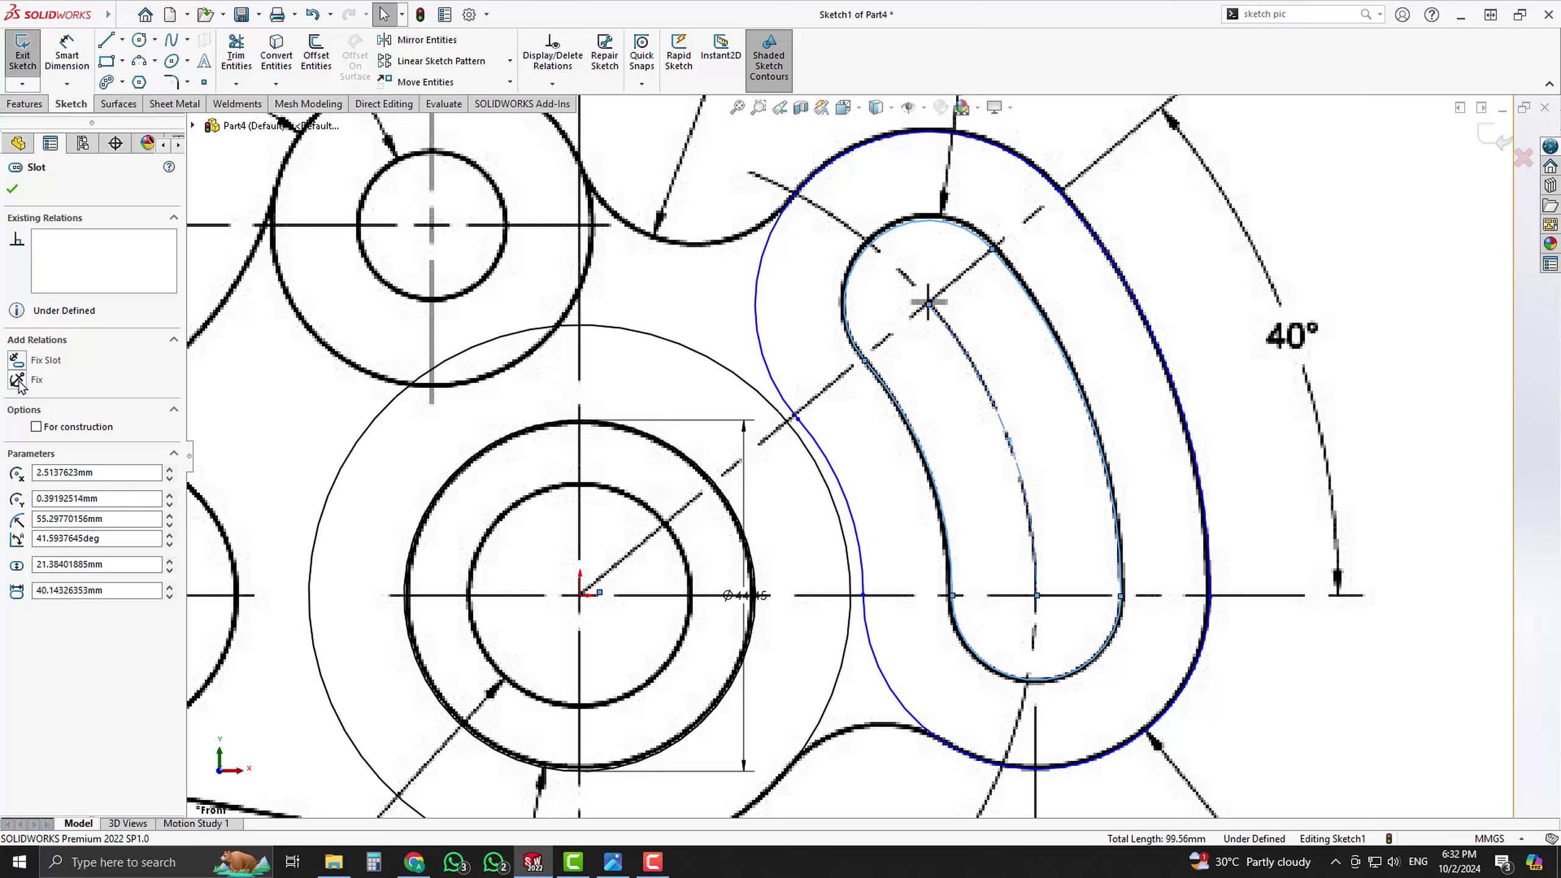
pyautogui.click(1355, 318)
pyautogui.click(1186, 399)
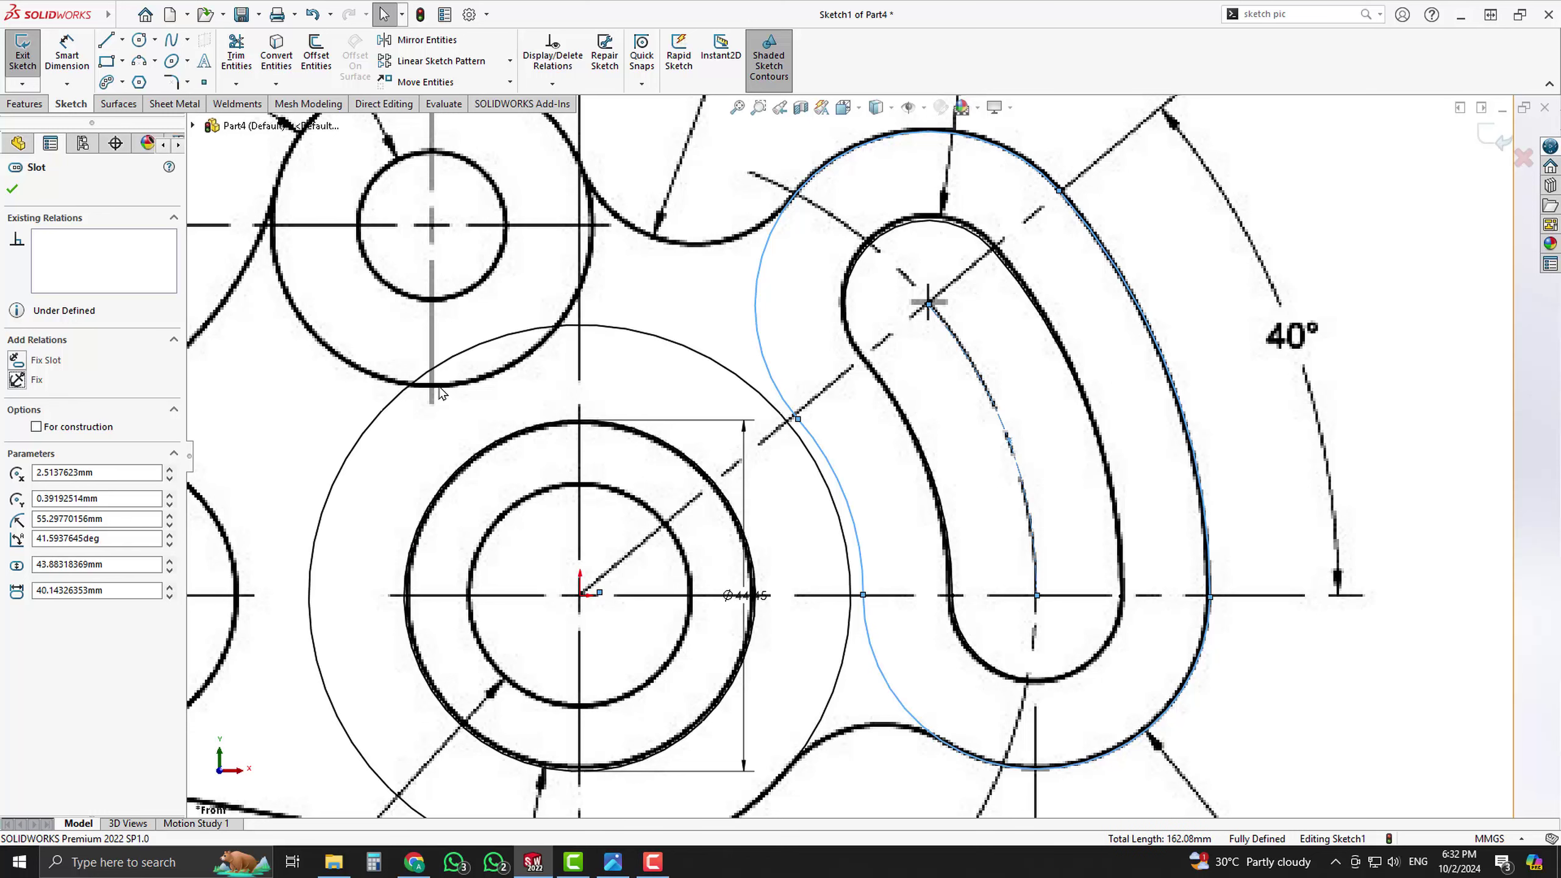
pyautogui.click(1427, 357)
# - Examine the traced circles and slots against the reference picture, checking which connecting edges remain untraced
pyautogui.scroll(3, 1309, 458)
pyautogui.scroll(-2, 1015, 467)
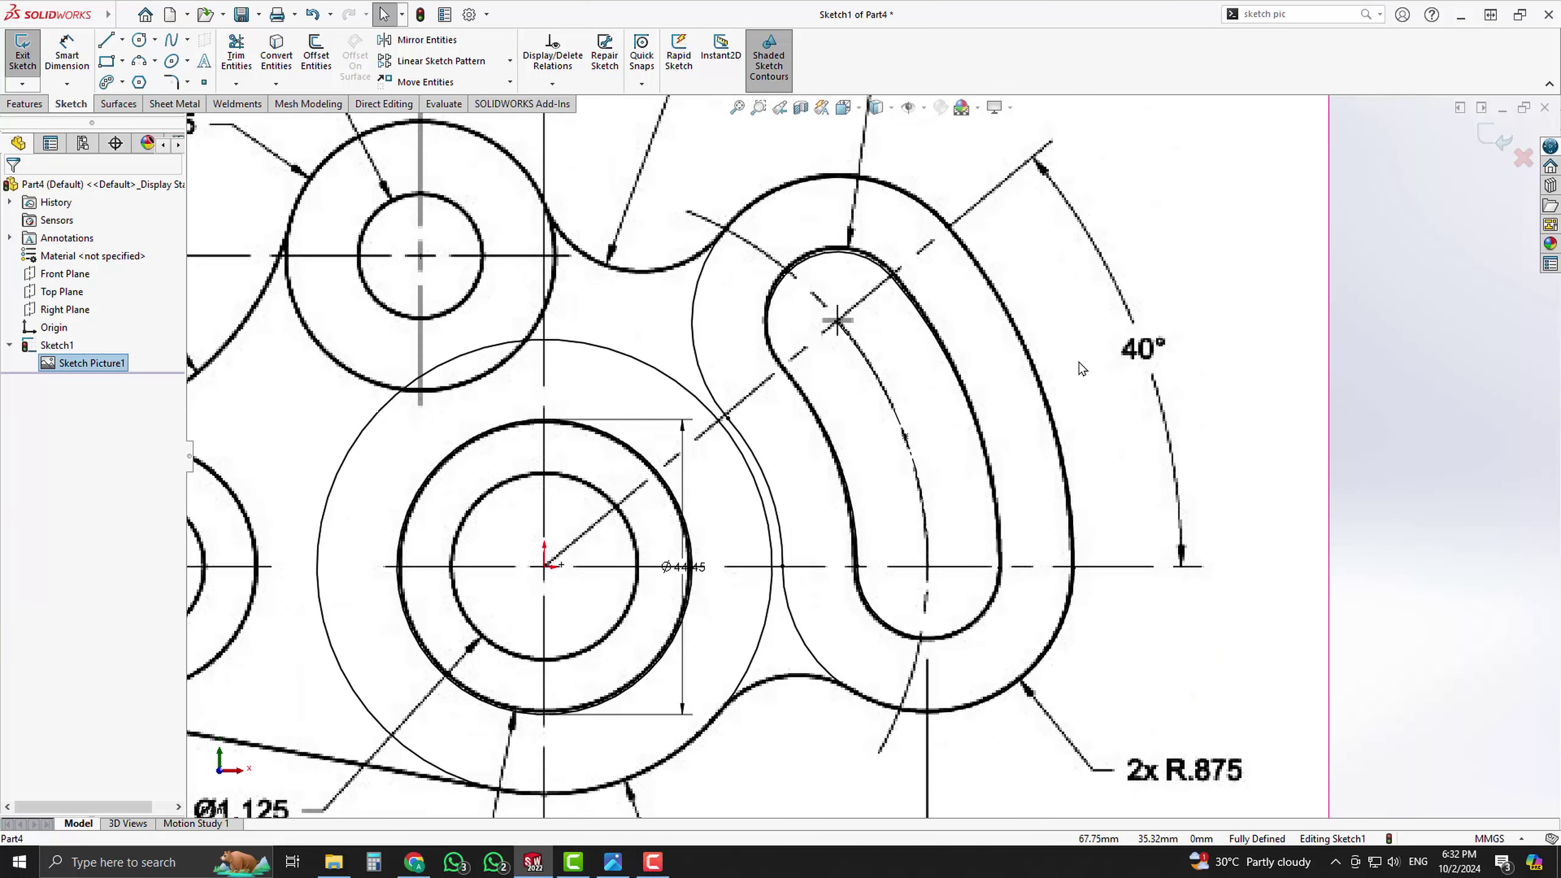
pyautogui.scroll(2, 1154, 477)
pyautogui.scroll(-1, 812, 421)
pyautogui.scroll(2, 1061, 608)
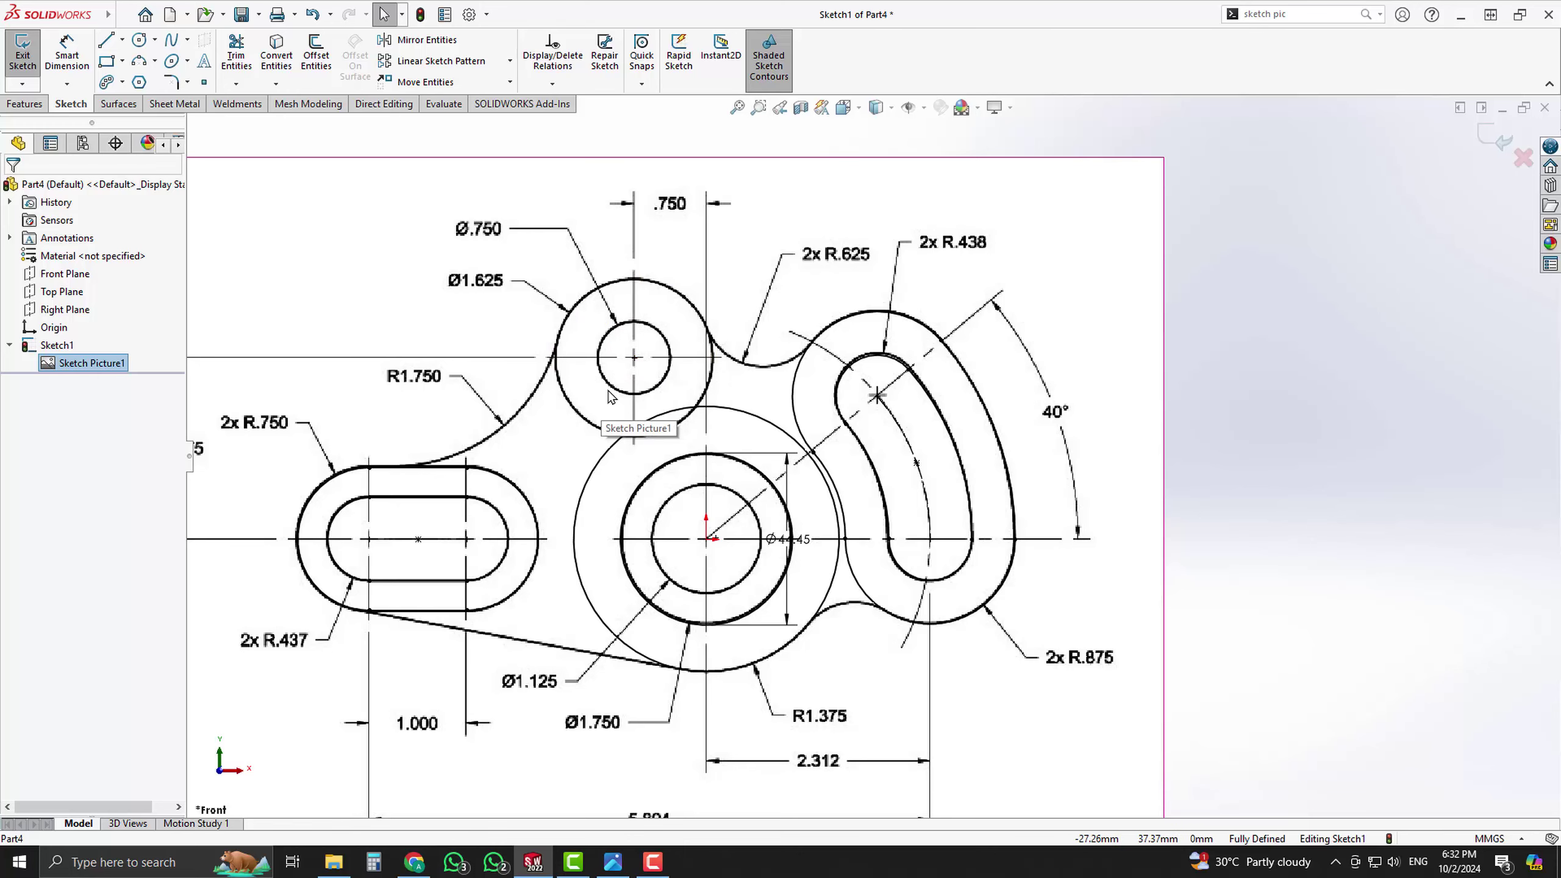
pyautogui.scroll(-2, 750, 381)
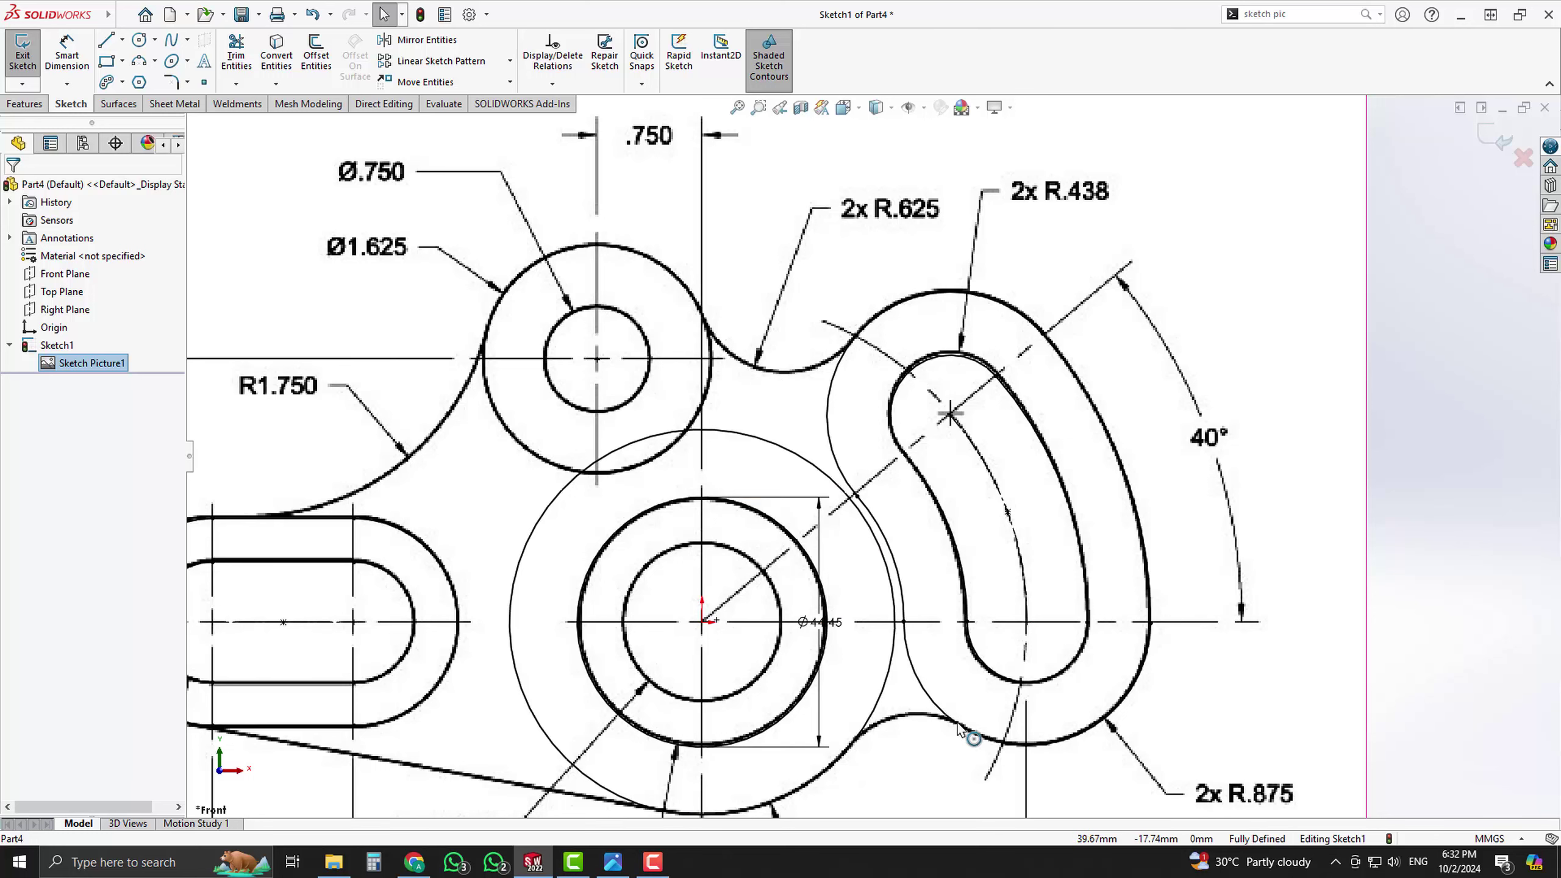
pyautogui.scroll(3, 792, 698)
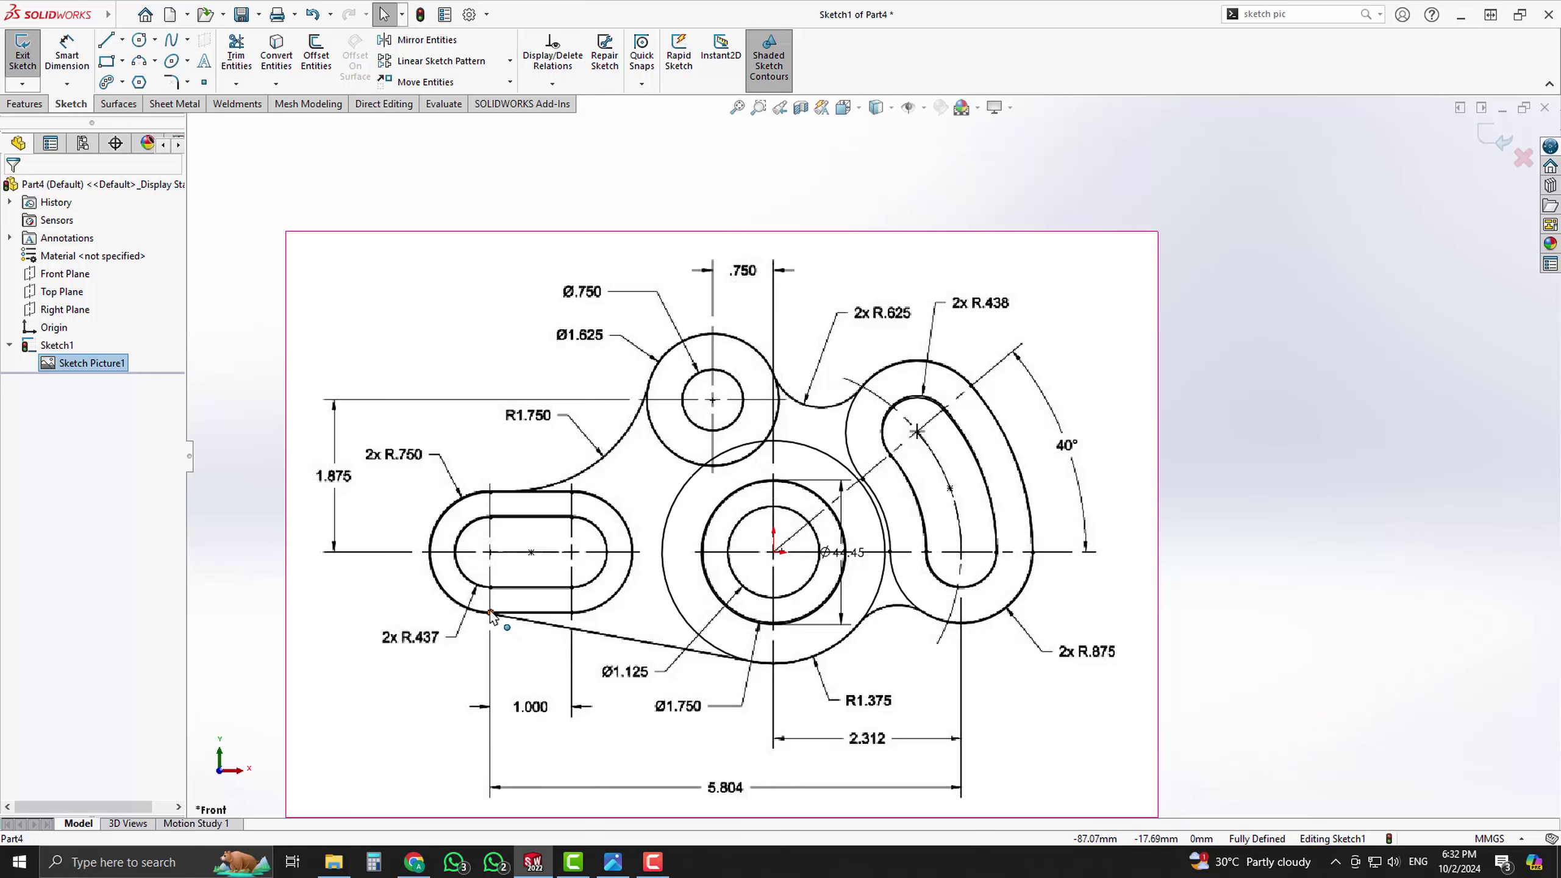
# - Sketch a line about 85.6 mm long from the left outer slot's lower edge to the underside of the R1.375 circle
pyautogui.scroll(-3, 386, 524)
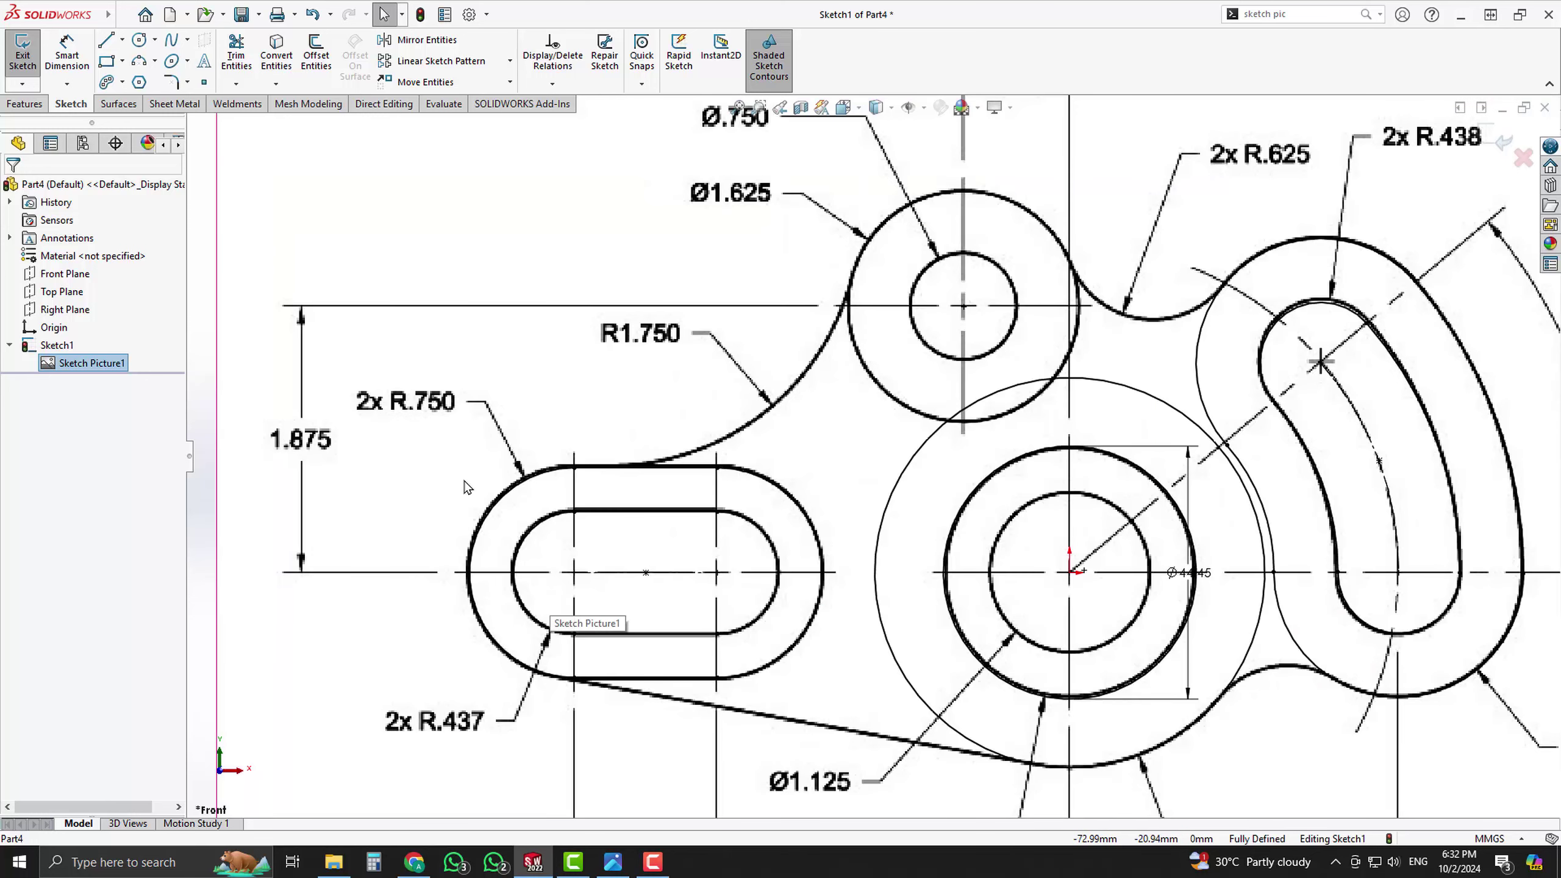
pyautogui.click(105, 40)
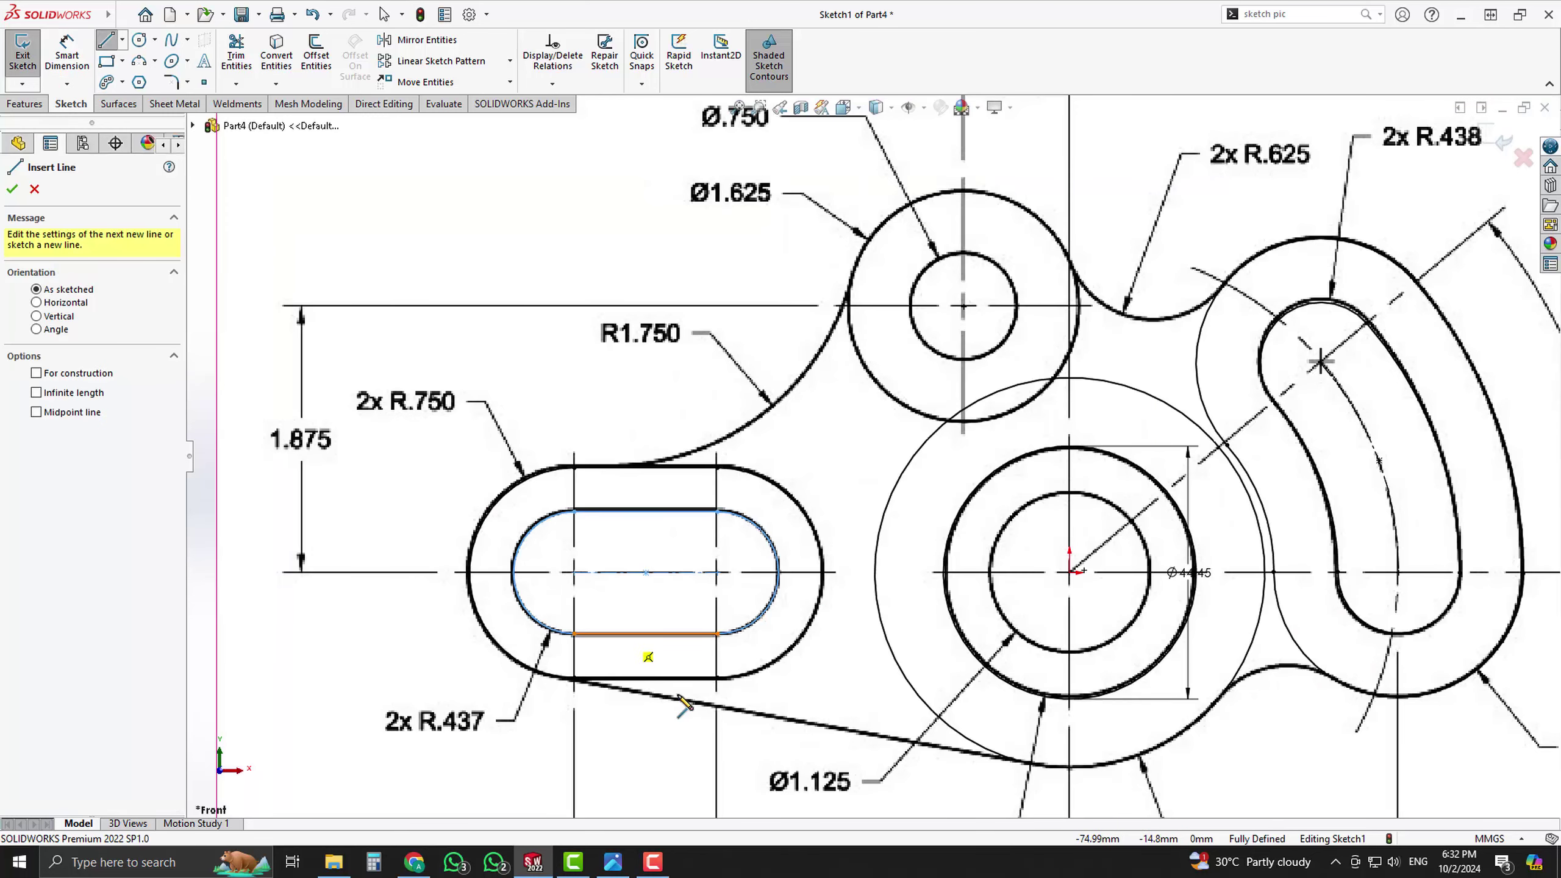
pyautogui.click(571, 679)
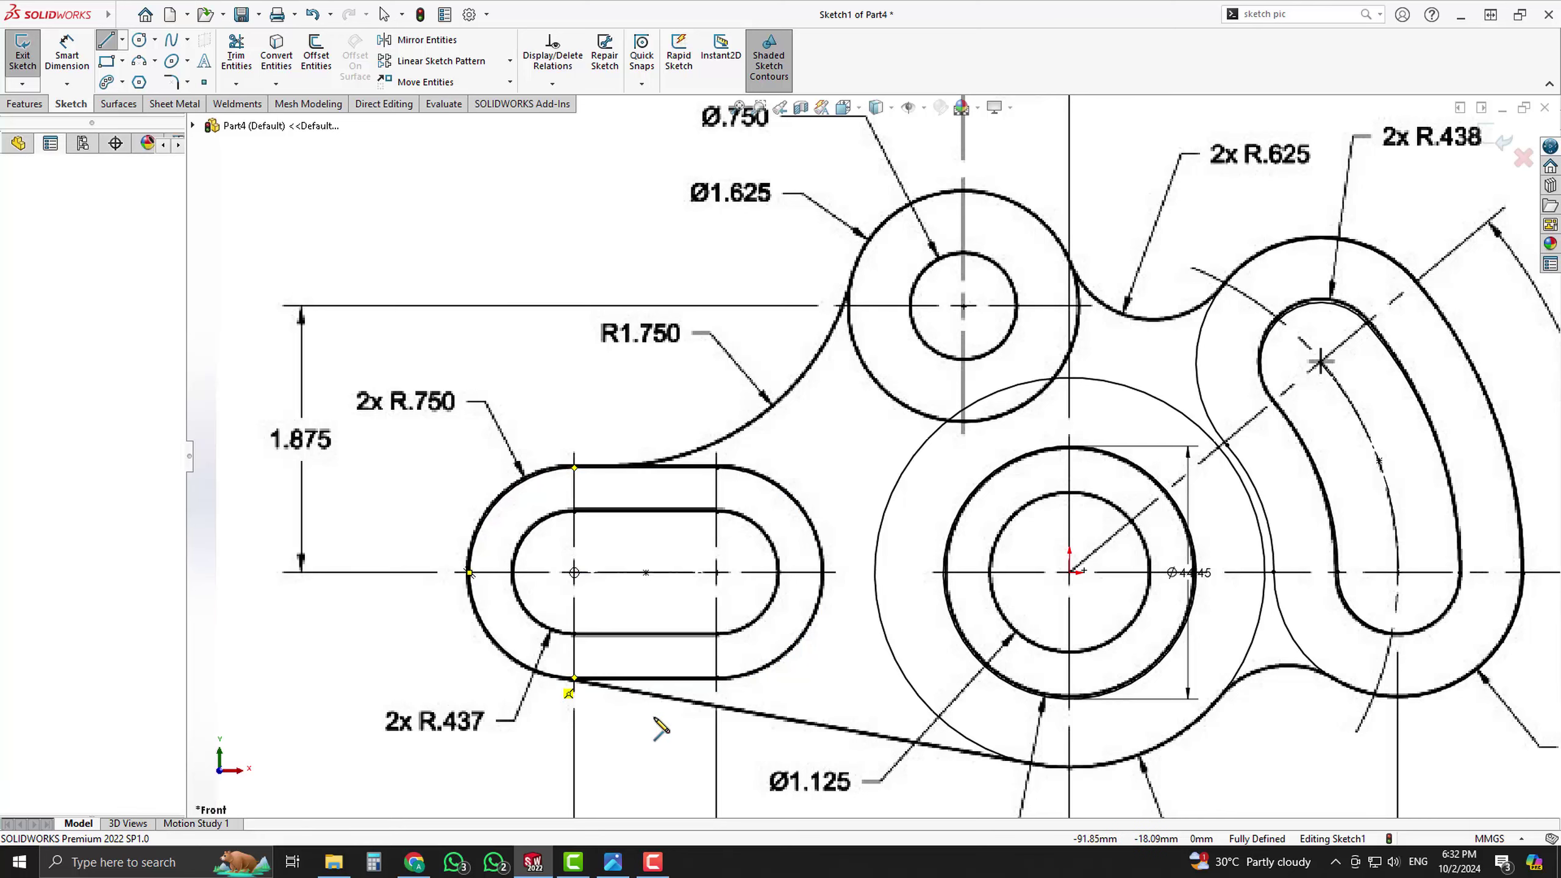
pyautogui.click(1006, 764)
pyautogui.press('Escape')
# - Make the sloped lower line tangent to the R1.375 circle and to the left outer slot's end arc
pyautogui.scroll(-3, 958, 760)
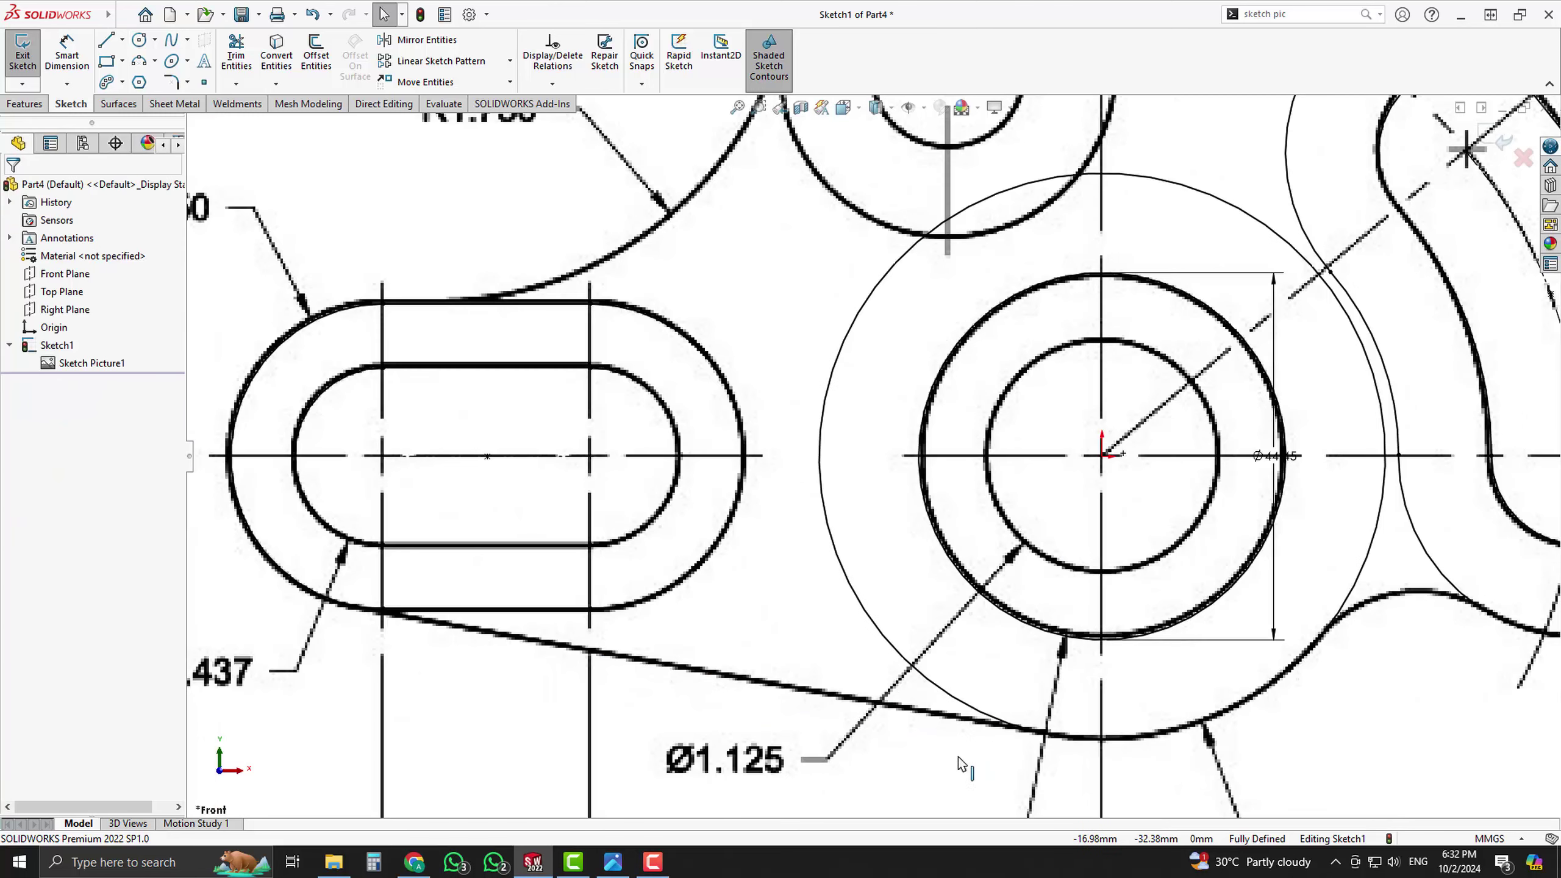
pyautogui.click(934, 715)
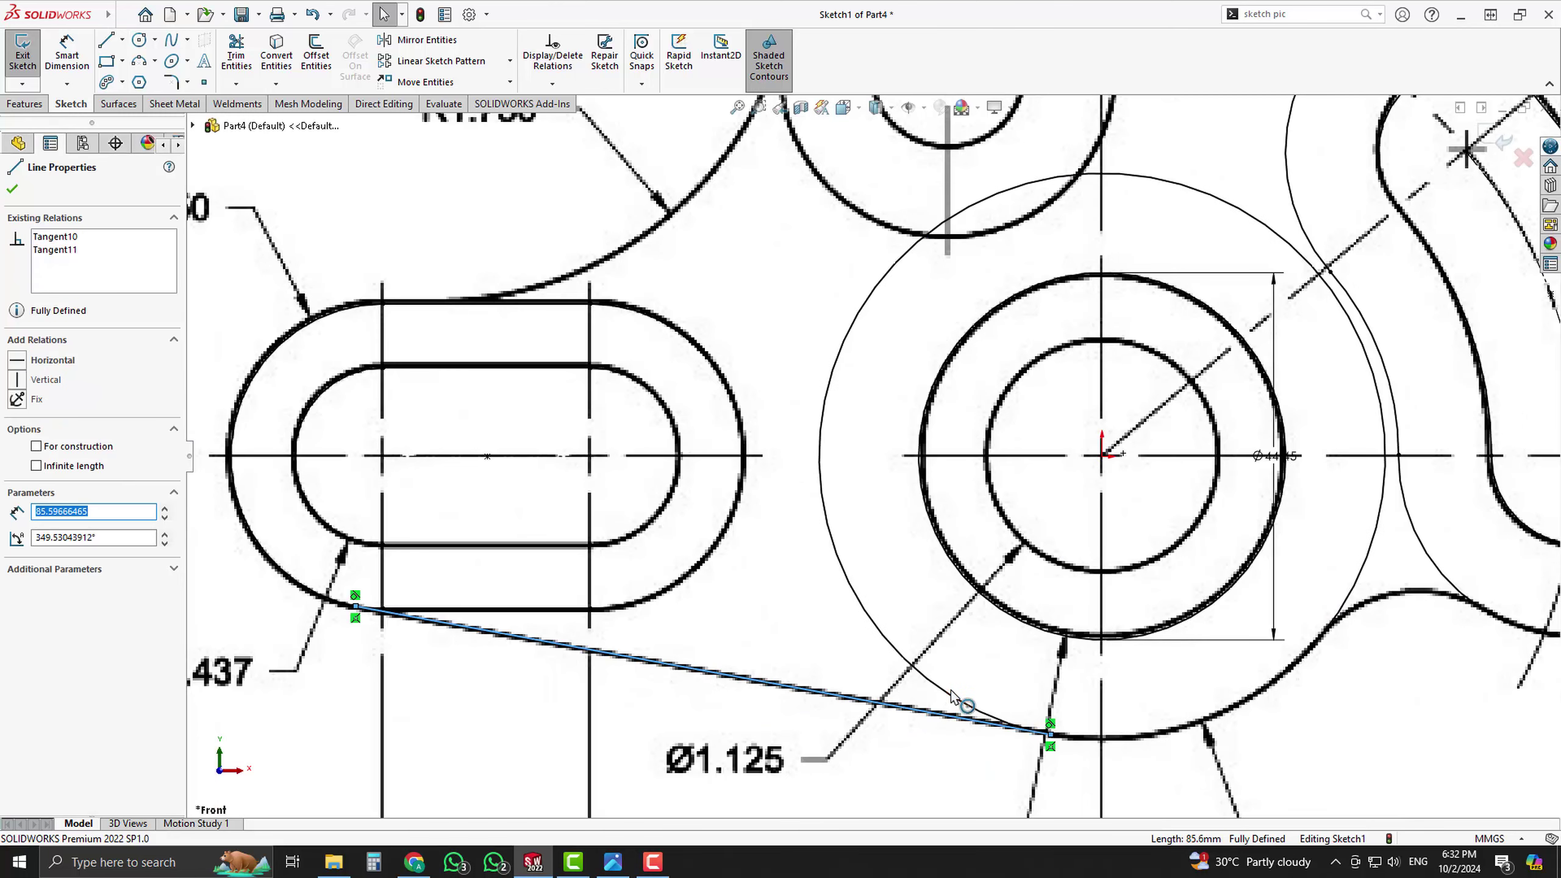
pyautogui.keyDown('ctrl'); pyautogui.click(954, 696); pyautogui.keyUp('ctrl')
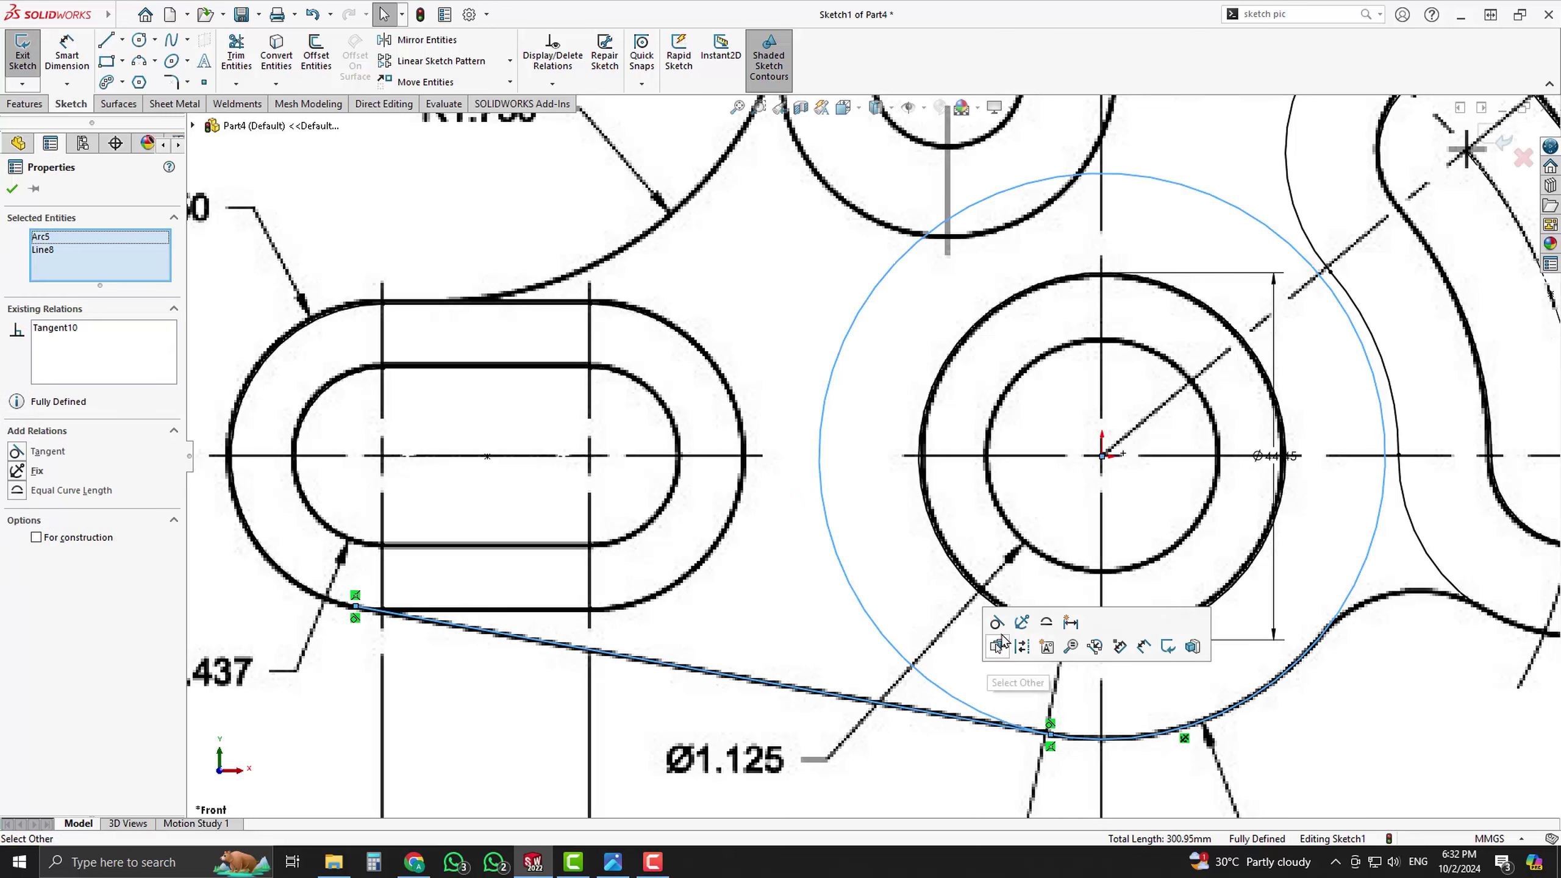
pyautogui.click(596, 705)
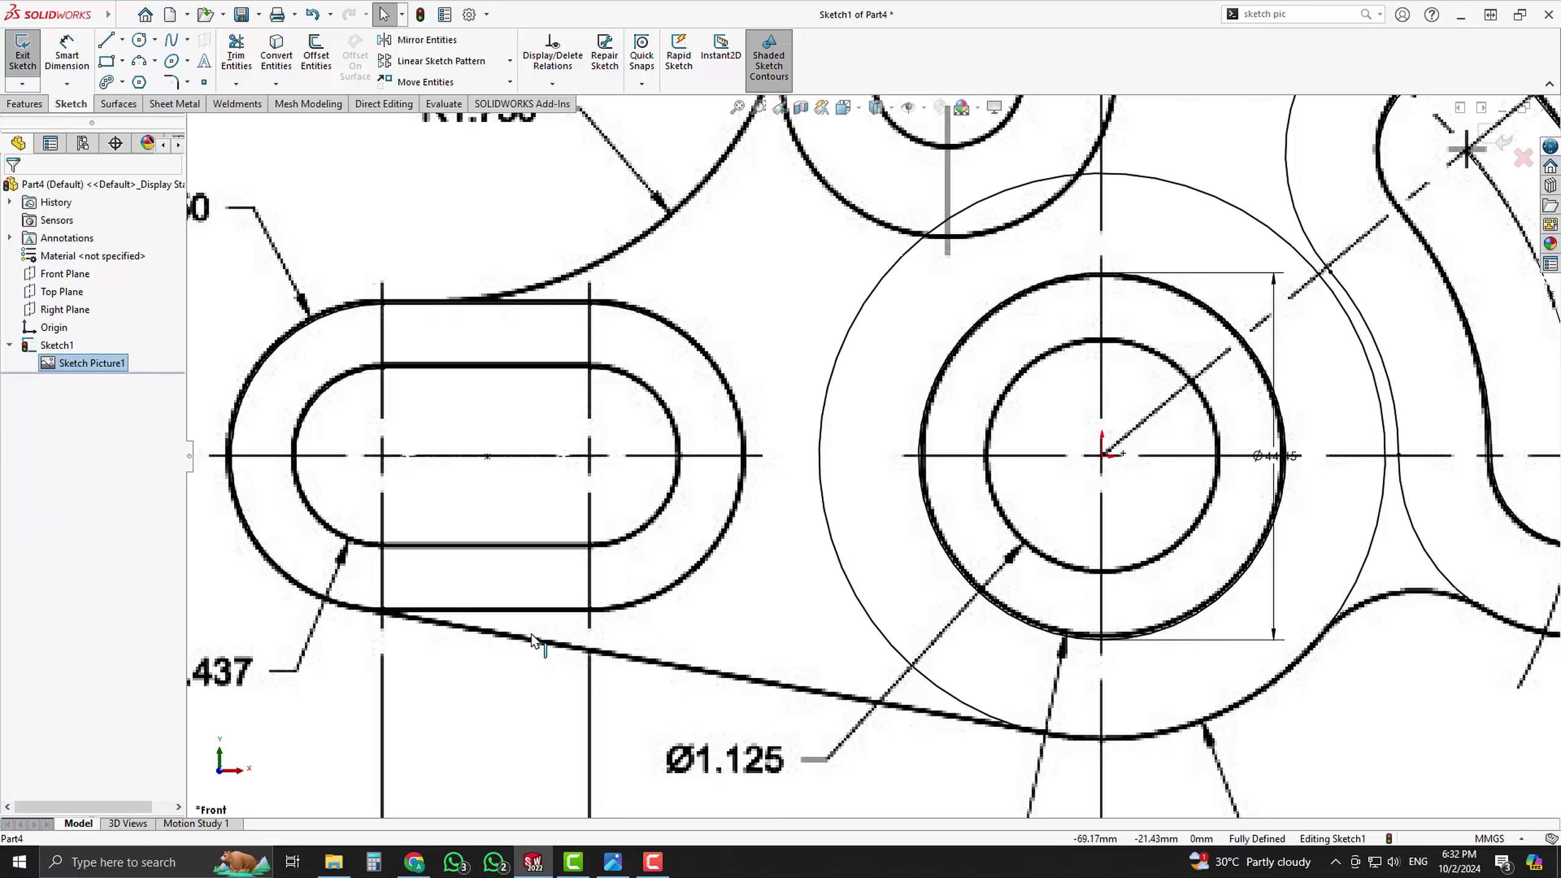
pyautogui.click(533, 643)
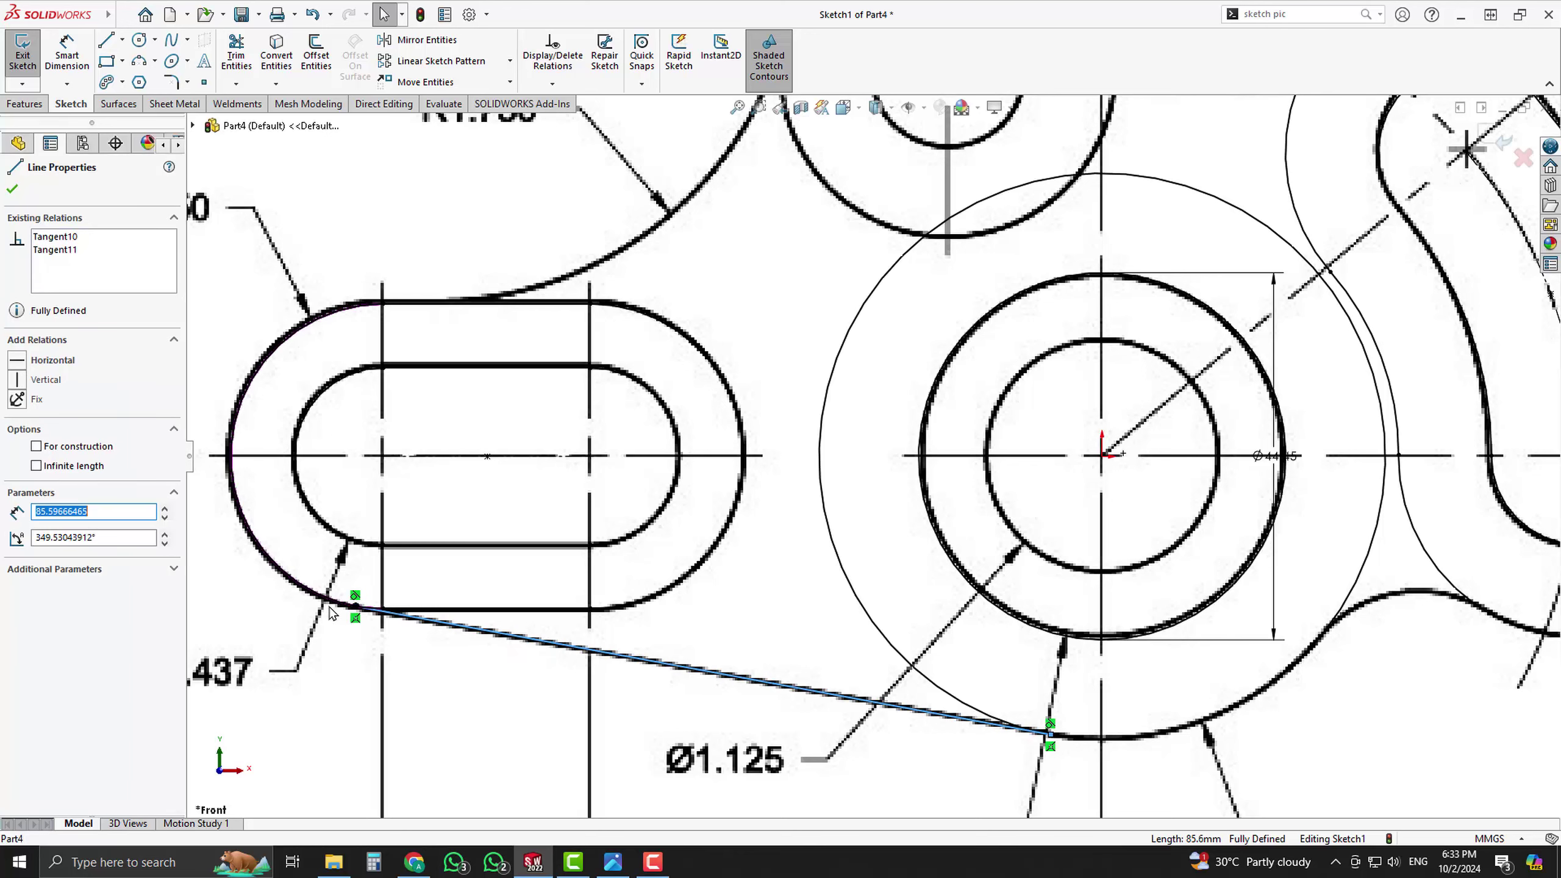
pyautogui.keyDown('ctrl'); pyautogui.click(339, 597); pyautogui.keyUp('ctrl')
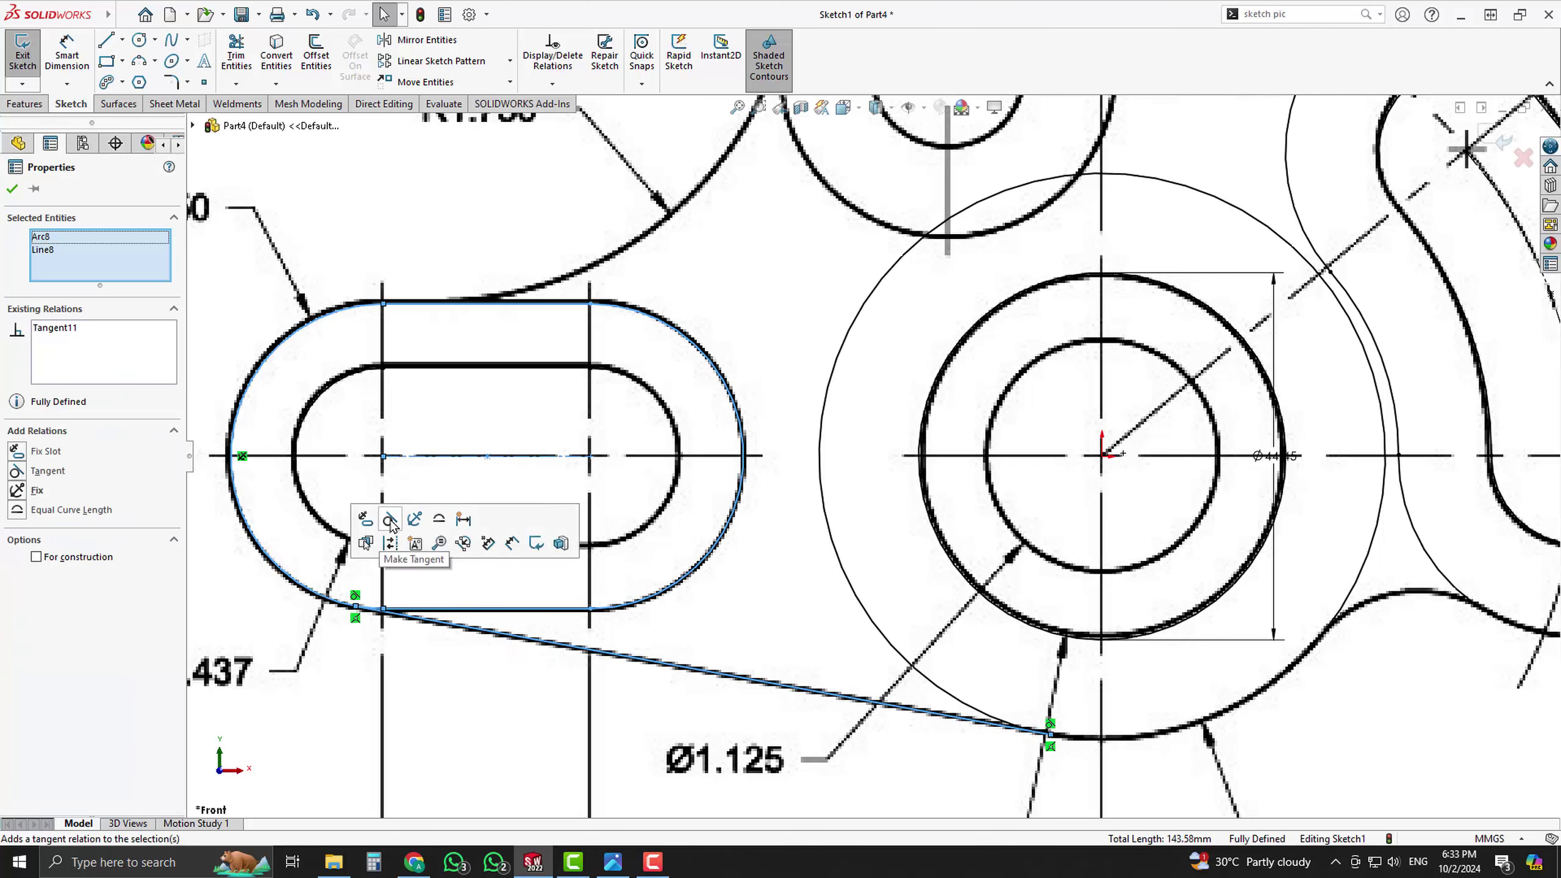
pyautogui.click(430, 742)
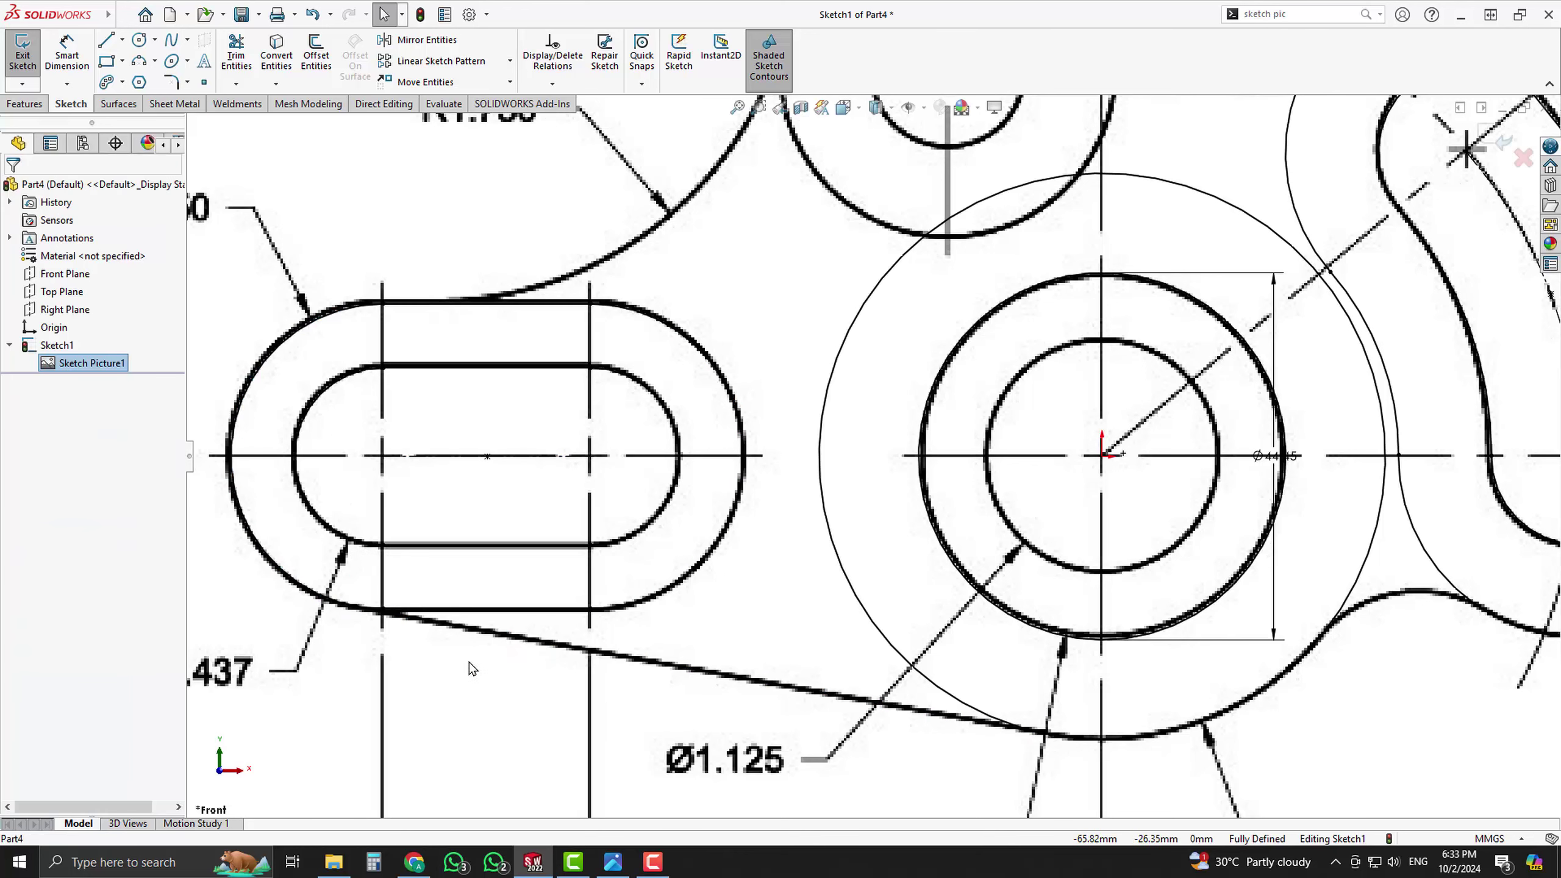
# - Sketch a 3 point arc of about 45.03 mm radius over the R1.750 edge, from the Ø1.625 circle to the left slot's upper edge
pyautogui.press('f')
pyautogui.scroll(-5, 799, 344)
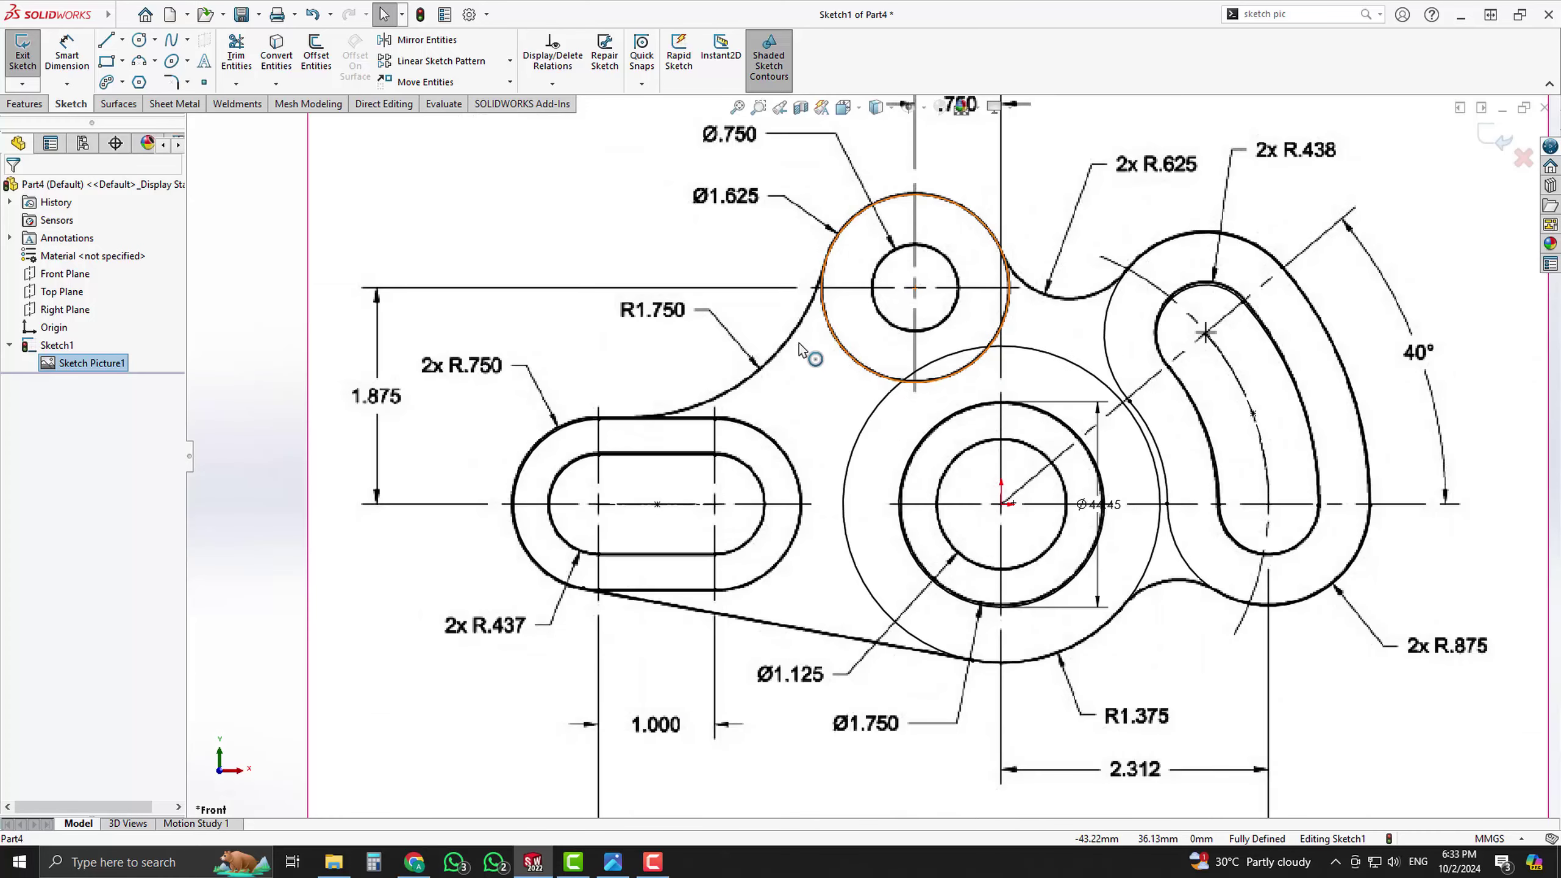
pyautogui.scroll(-3, 802, 311)
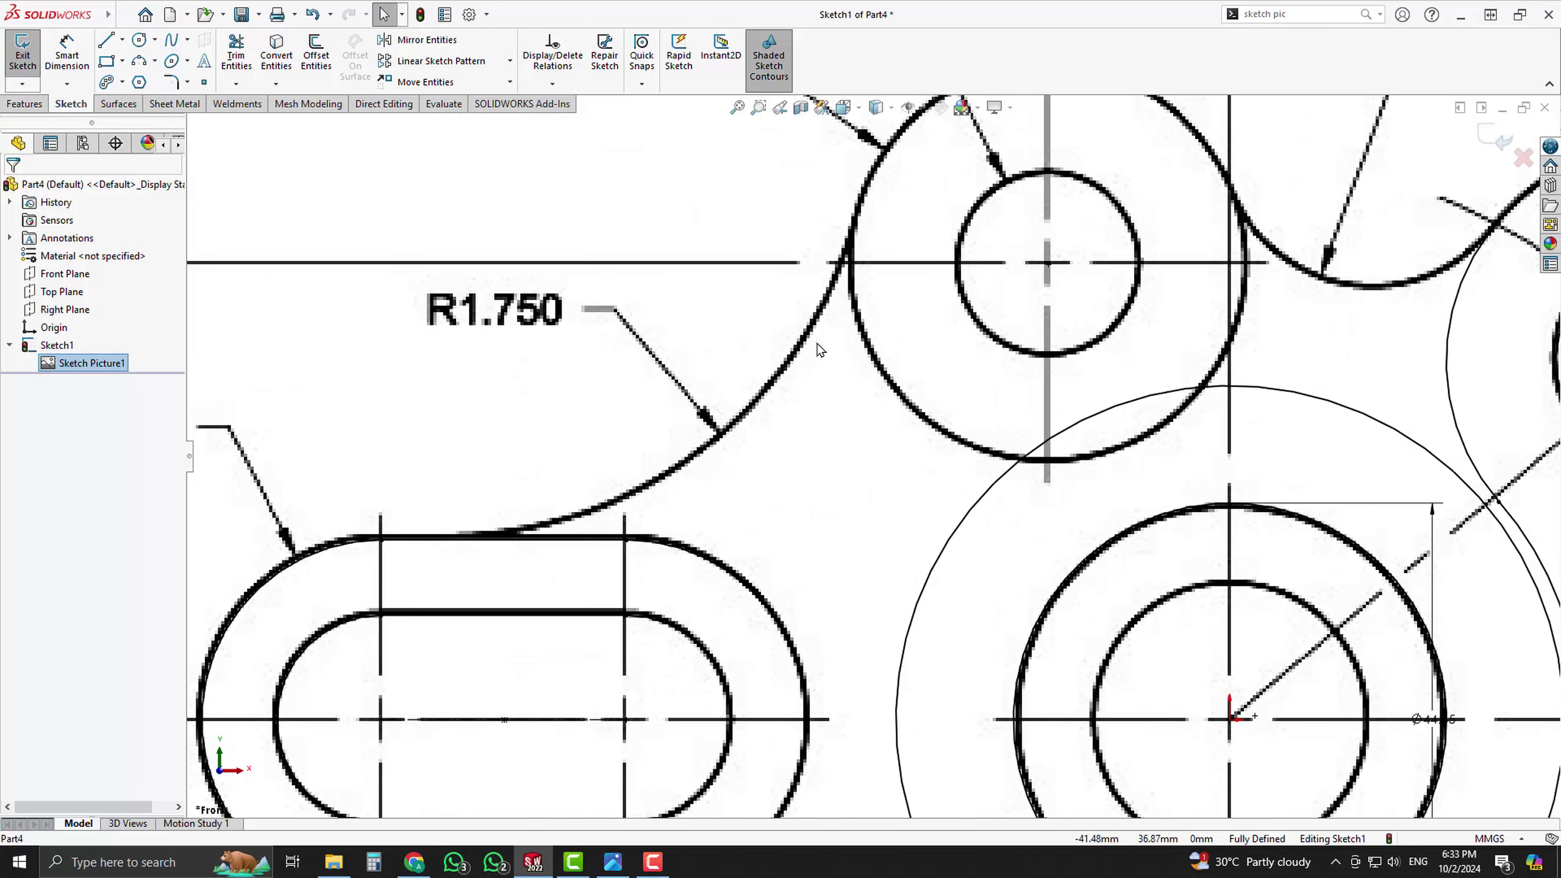
pyautogui.click(138, 62)
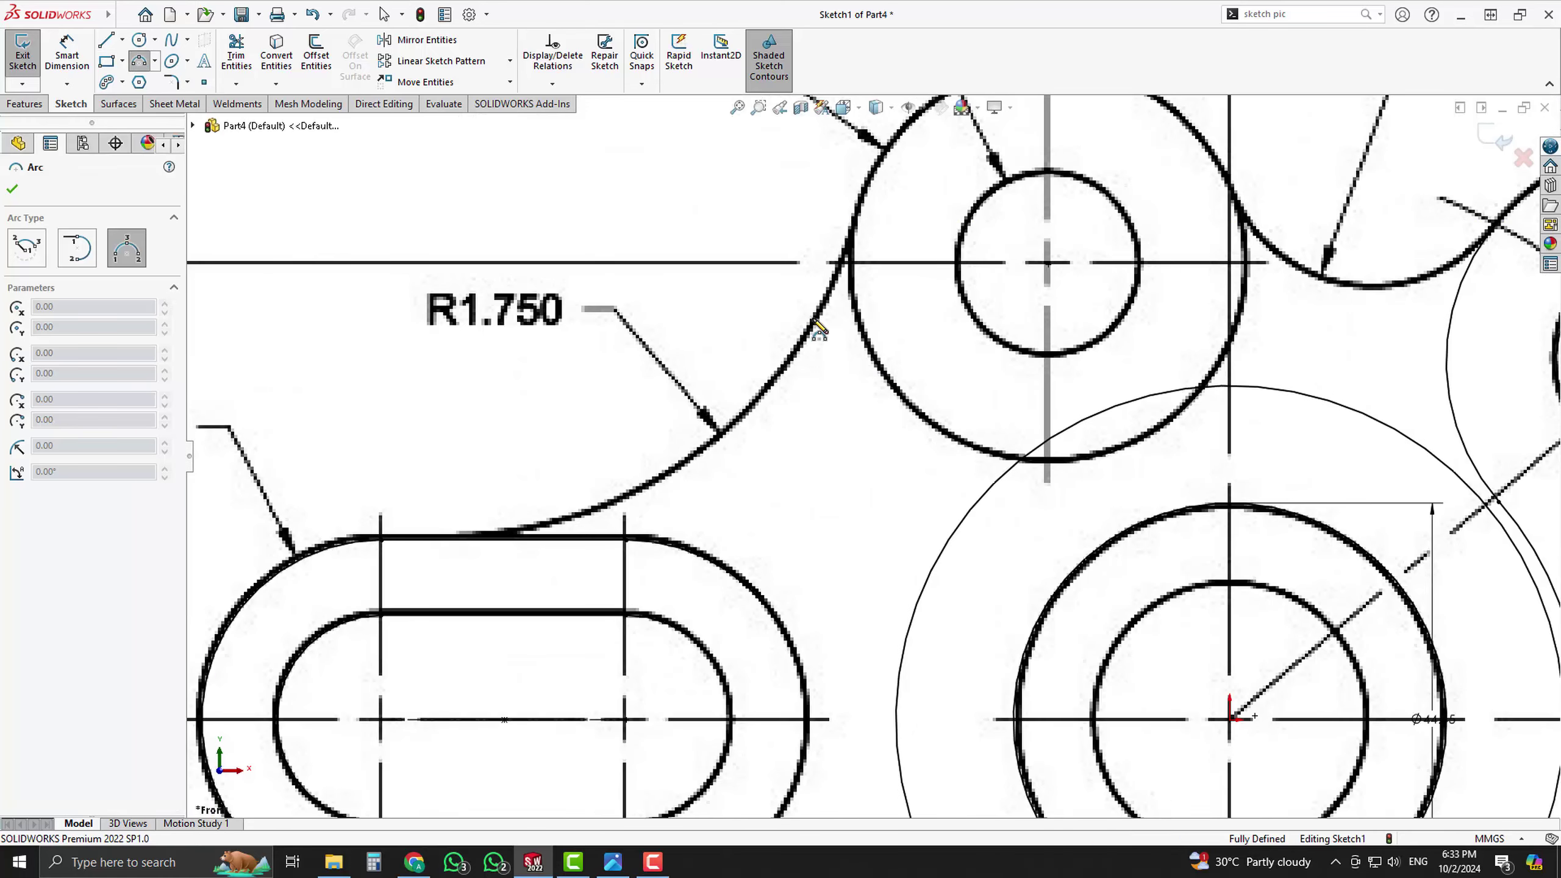
pyautogui.click(857, 217)
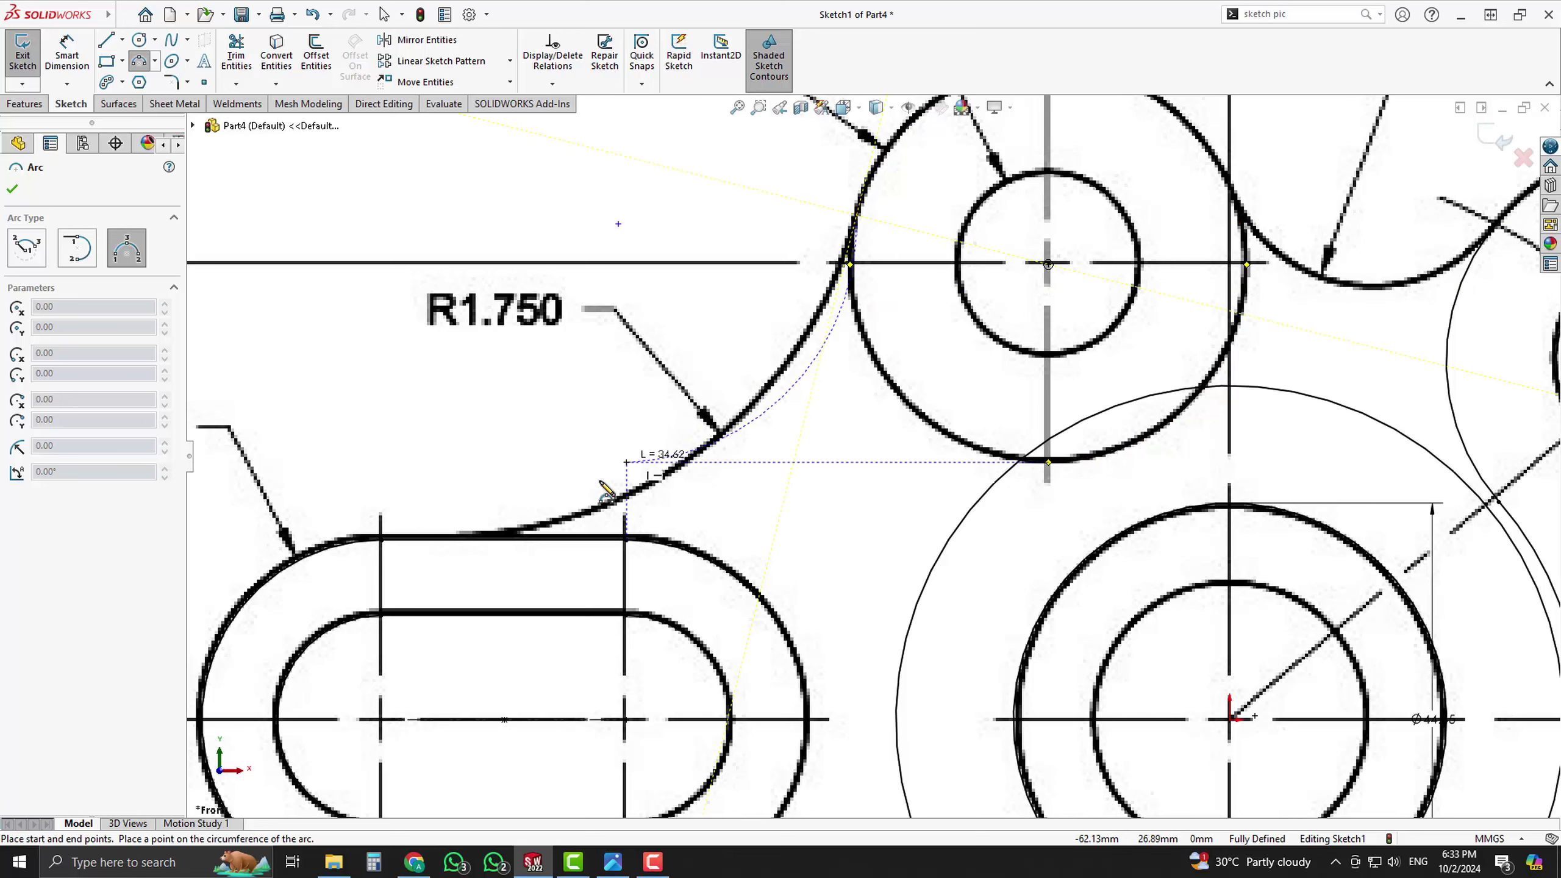
pyautogui.click(456, 538)
pyautogui.click(656, 490)
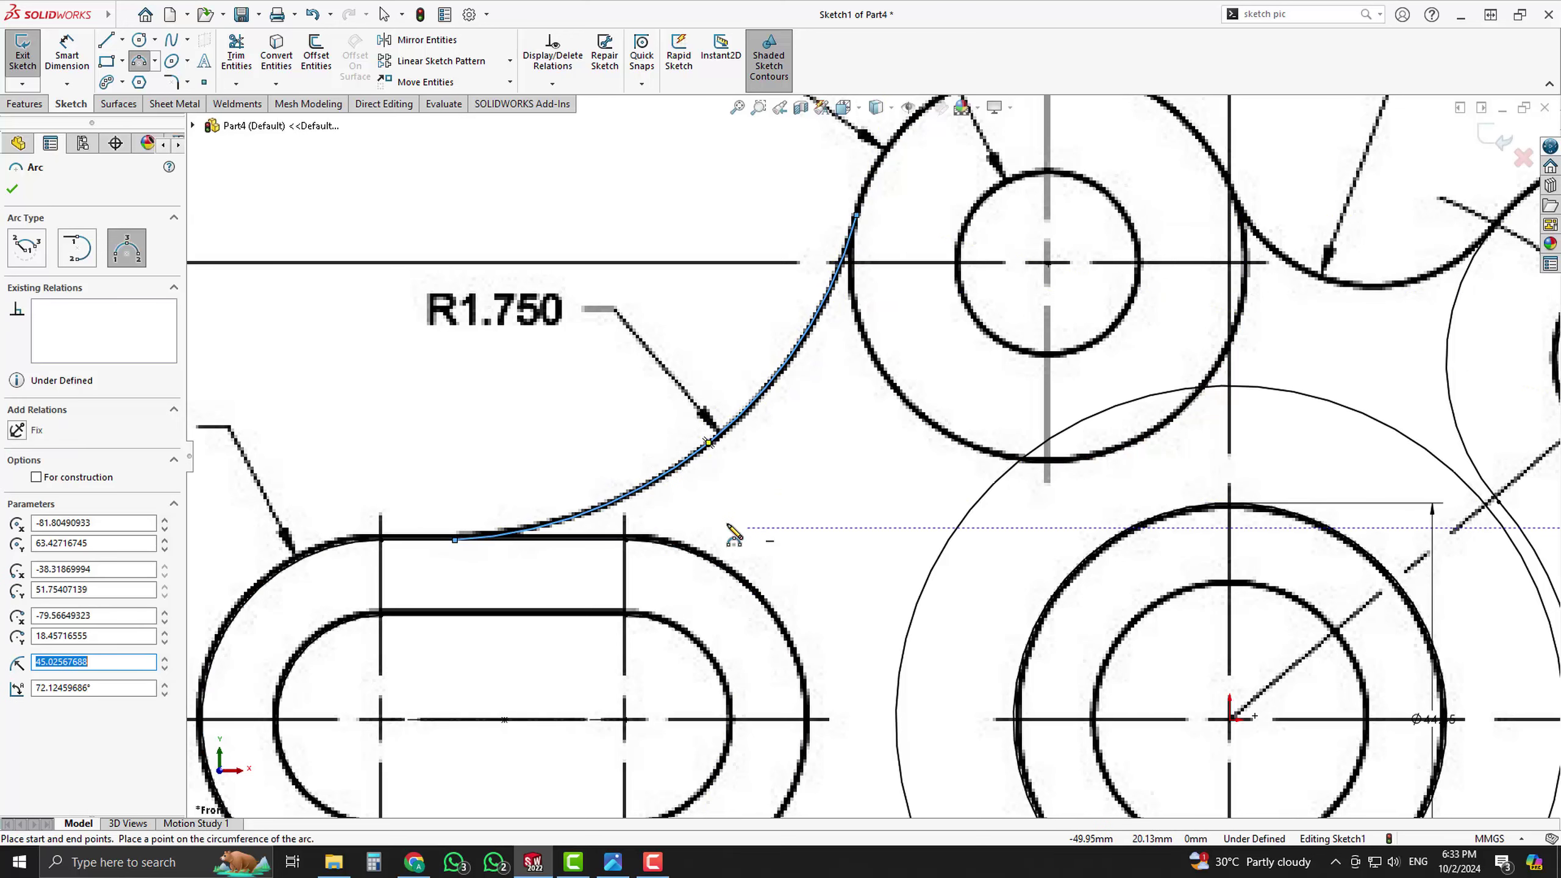
pyautogui.press('Escape')
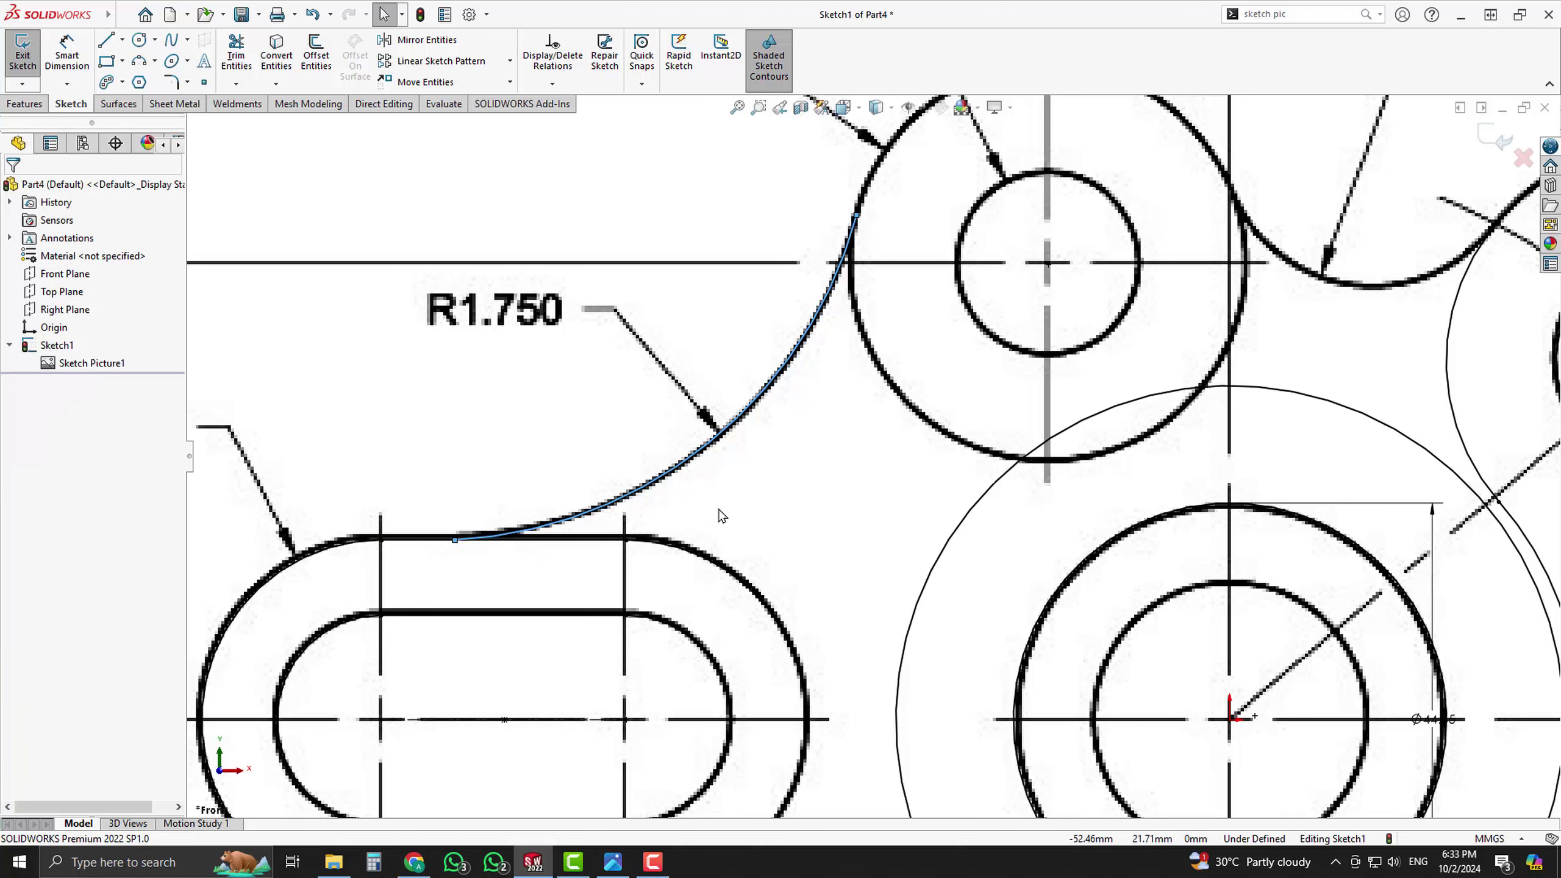
# - Make the R1.750 arc tangent to the left outer slot's upper edge and to the Ø1.625 circle
pyautogui.click(718, 510)
pyautogui.click(586, 539)
pyautogui.keyDown('ctrl'); pyautogui.click(614, 540); pyautogui.keyUp('ctrl')
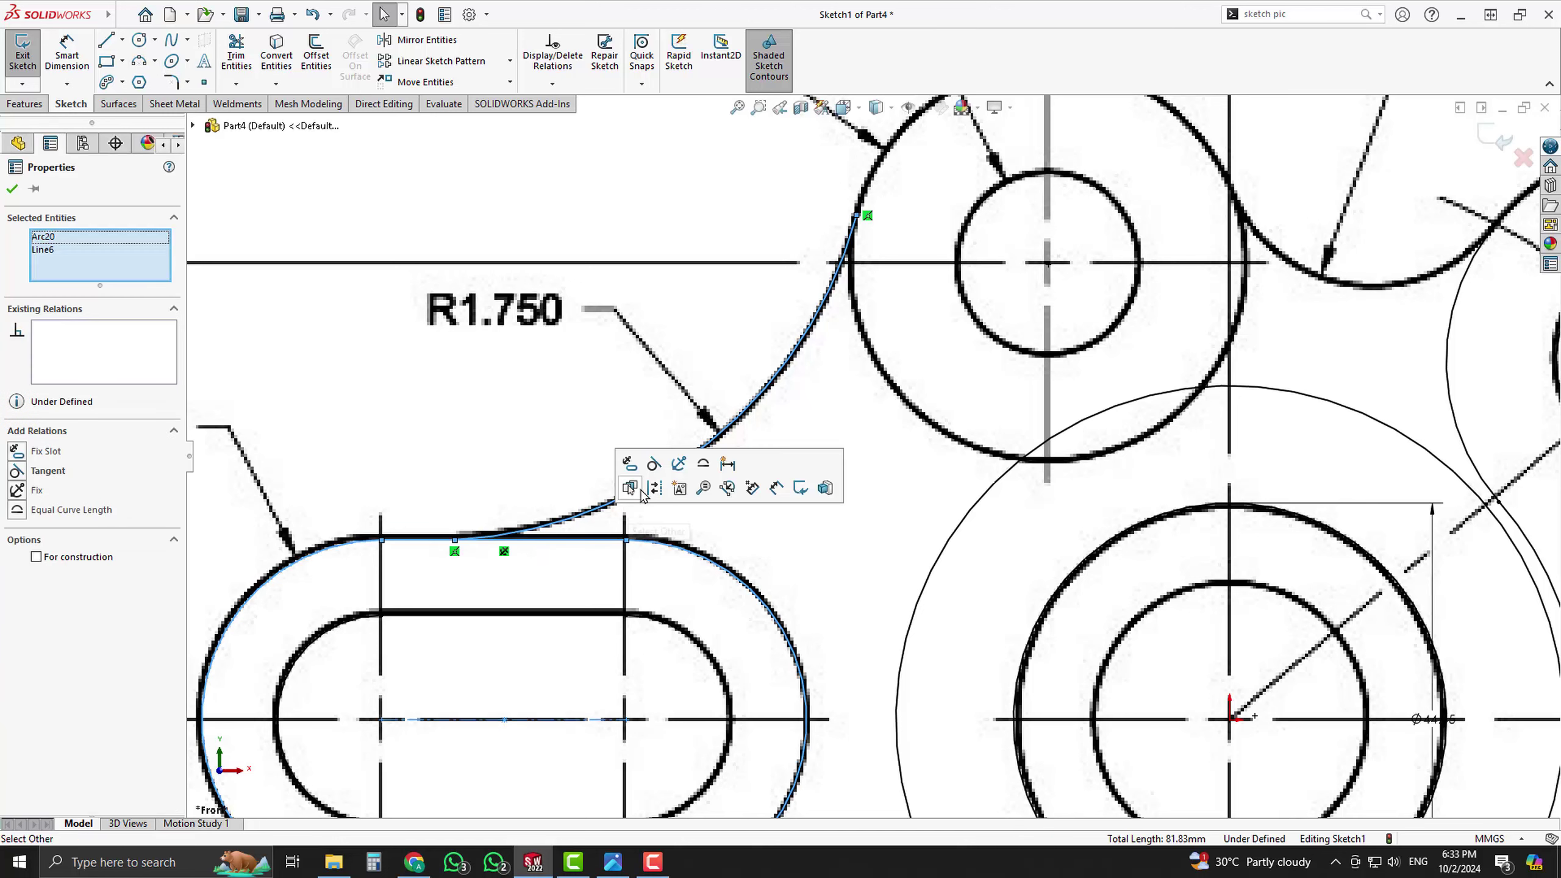
pyautogui.click(658, 401)
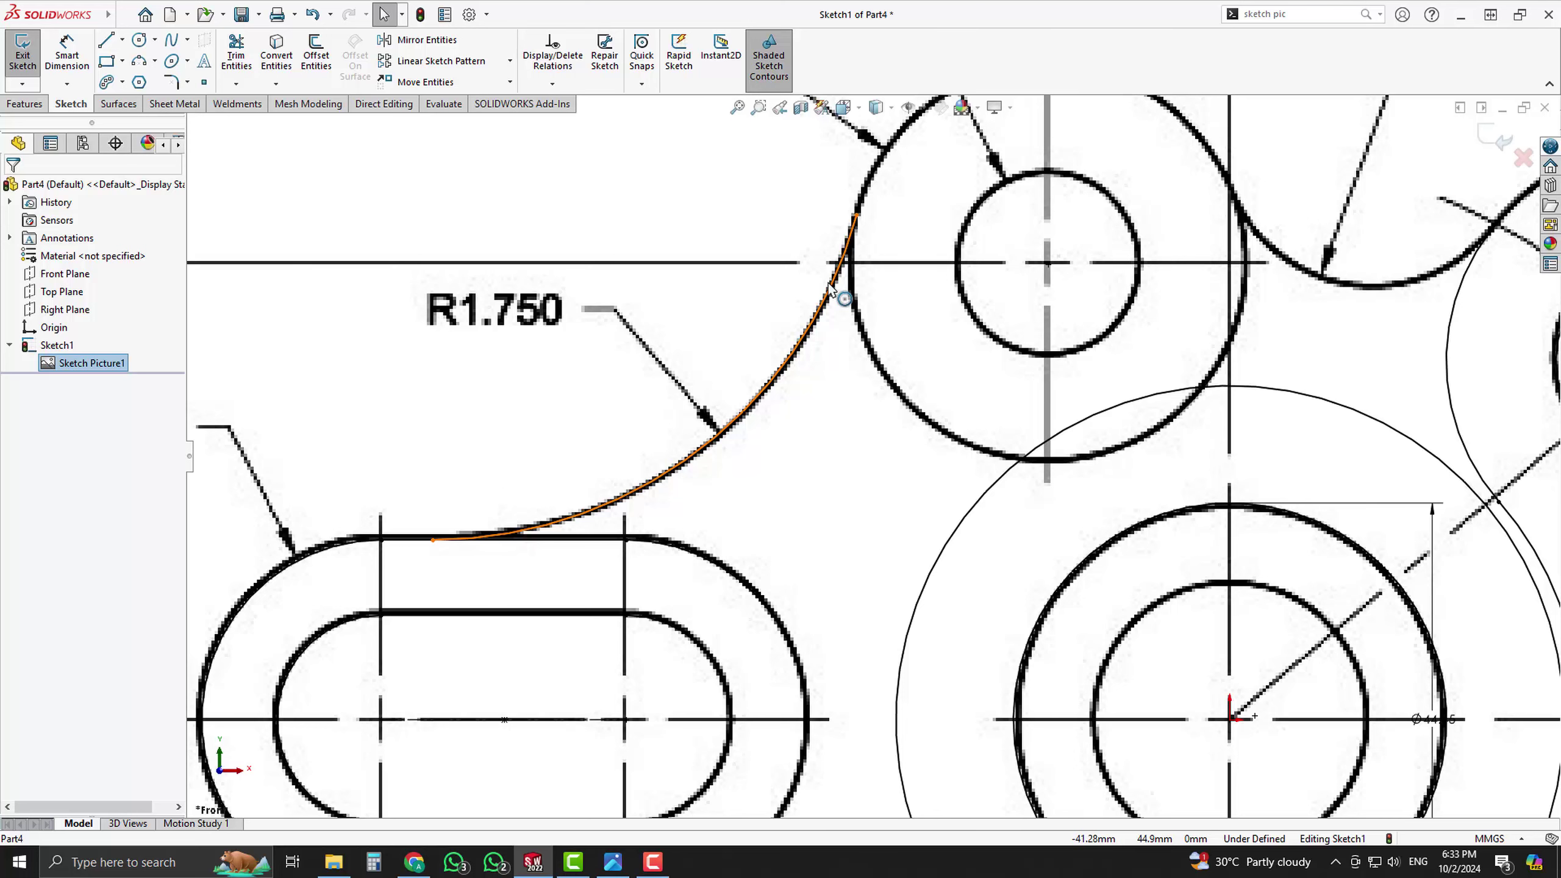
pyautogui.click(831, 288)
pyautogui.keyDown('ctrl'); pyautogui.click(857, 301); pyautogui.keyUp('ctrl')
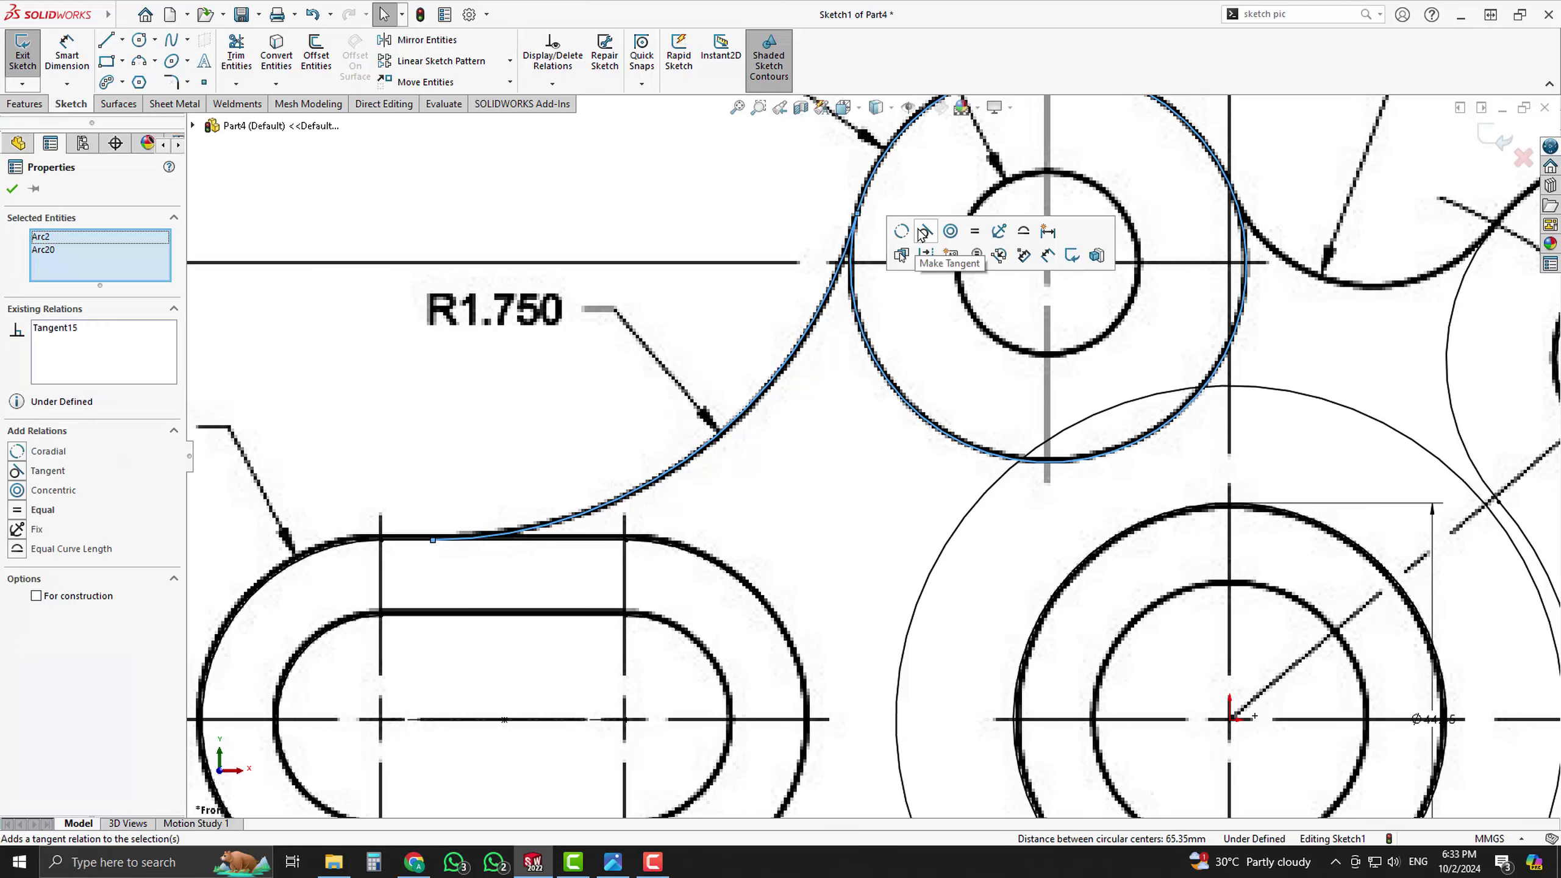
pyautogui.click(923, 231)
# - Sketch a 3 point arc of about 15.77 mm radius over the upper R.625 edge, from the curved slot outline to the Ø1.625 circle
pyautogui.scroll(2, 391, 693)
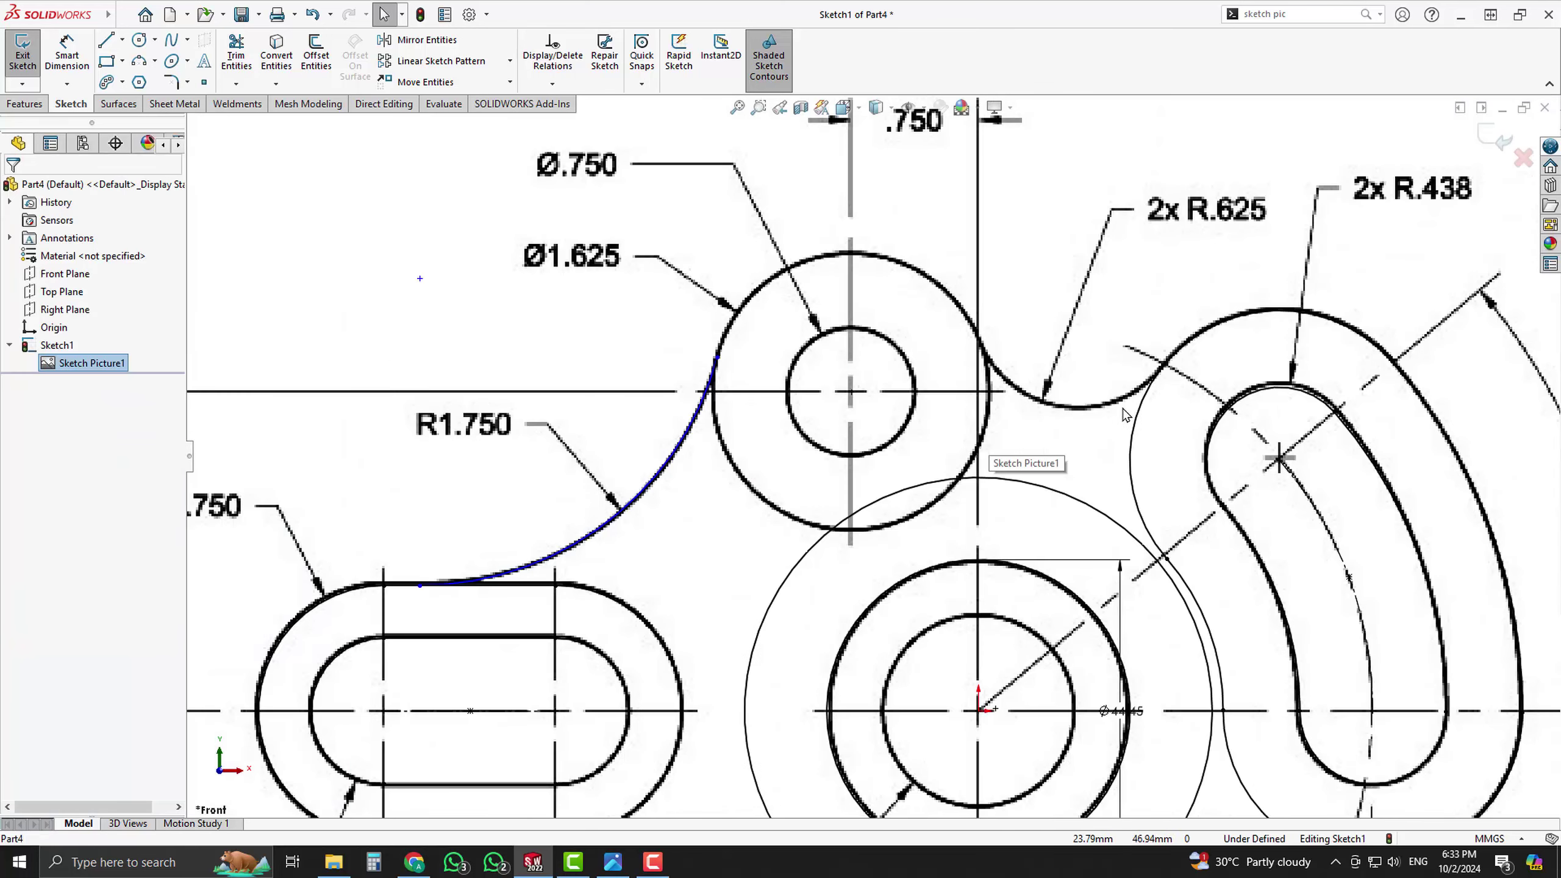
pyautogui.scroll(-2, 1103, 379)
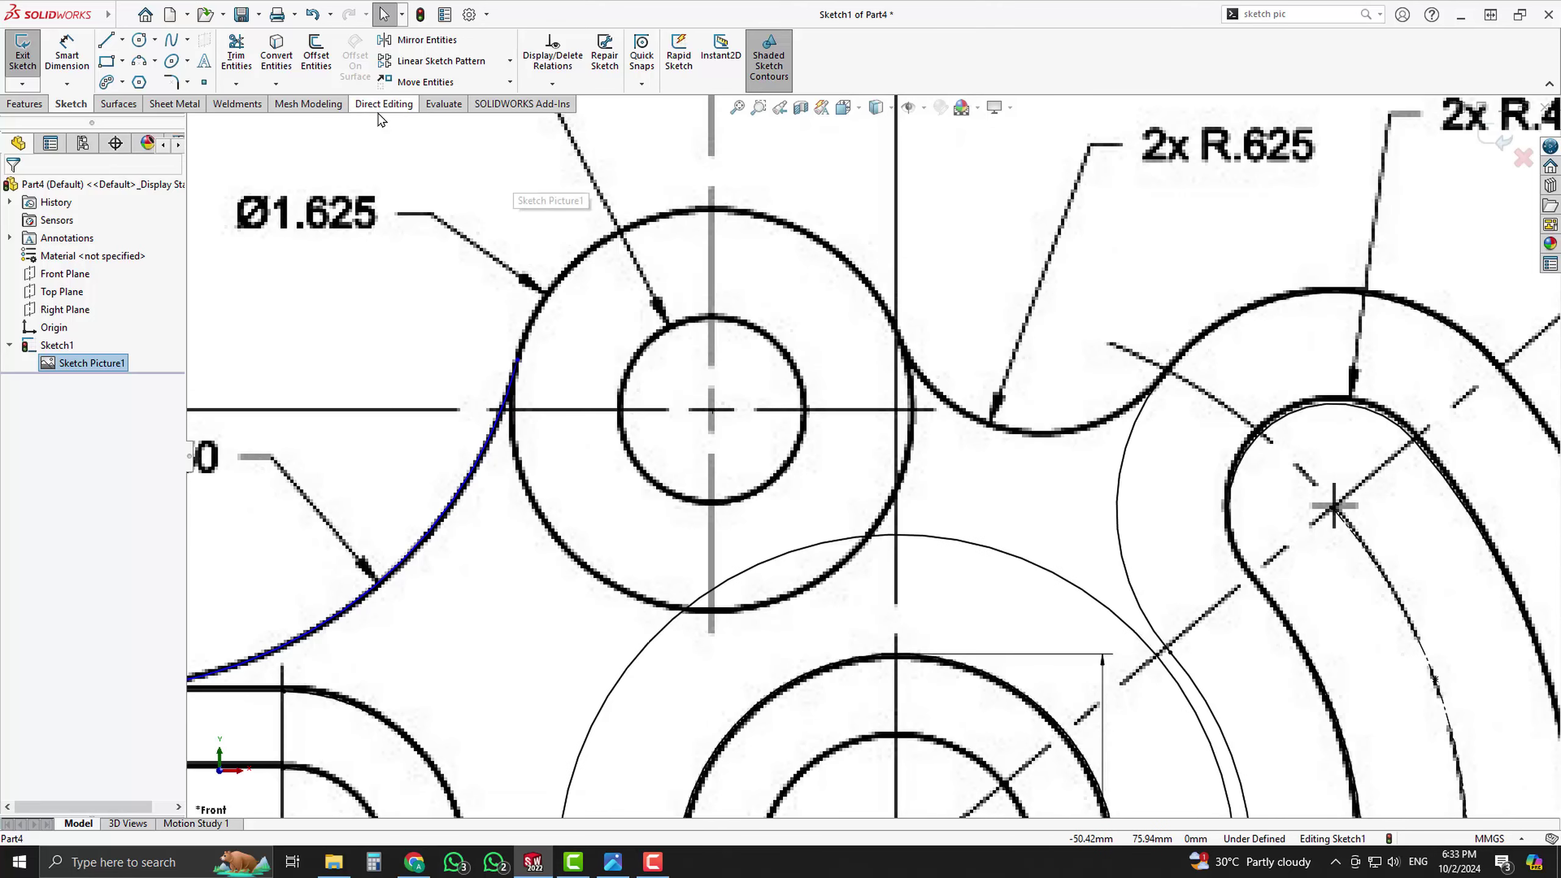
pyautogui.click(139, 61)
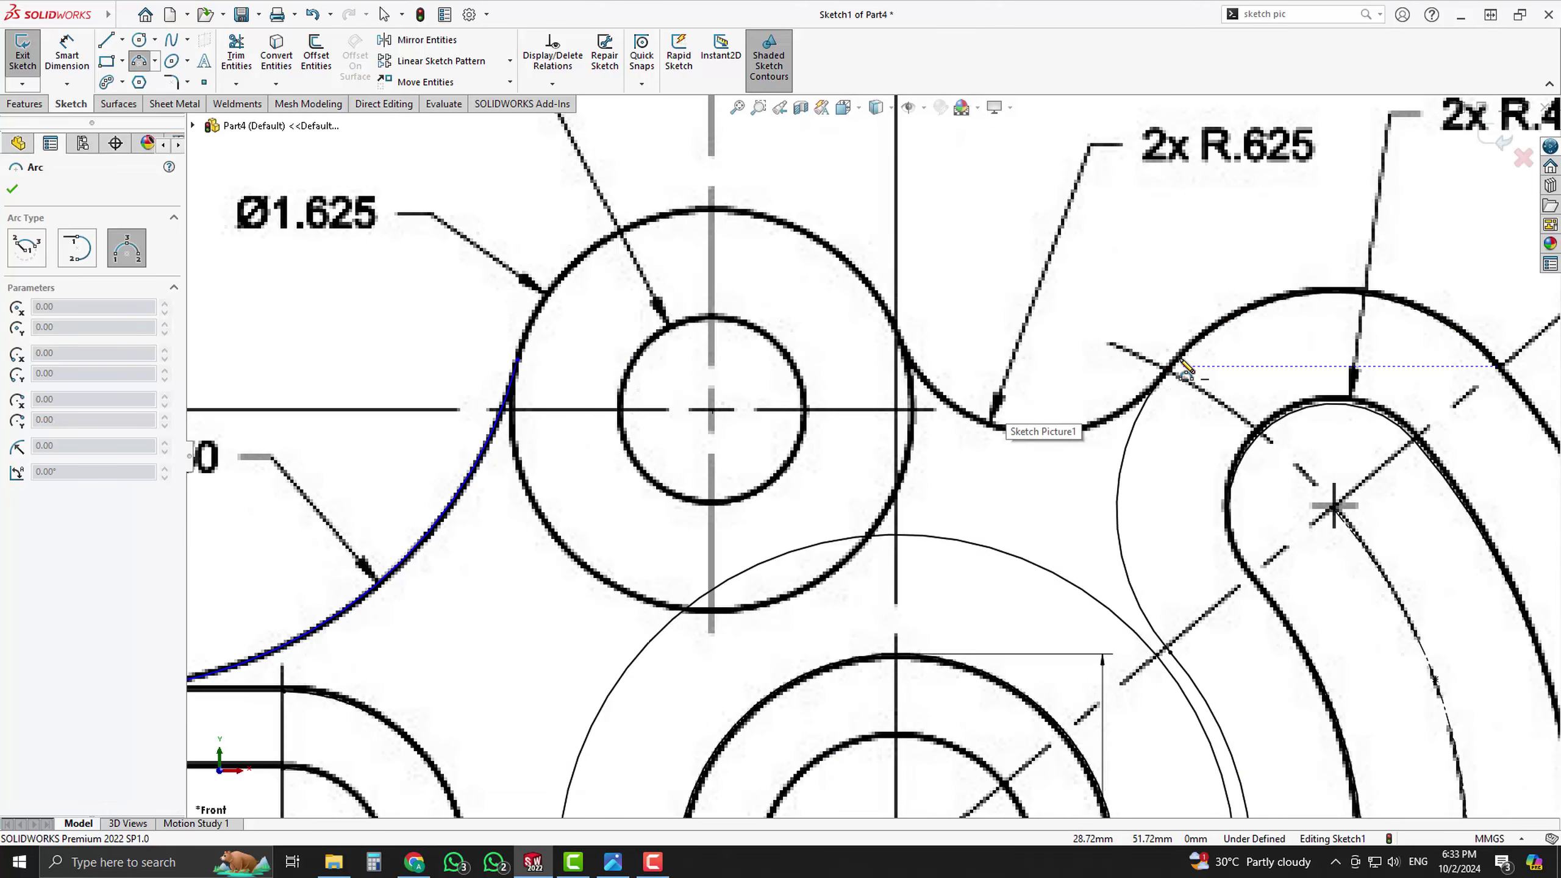
pyautogui.click(1163, 377)
pyautogui.click(903, 350)
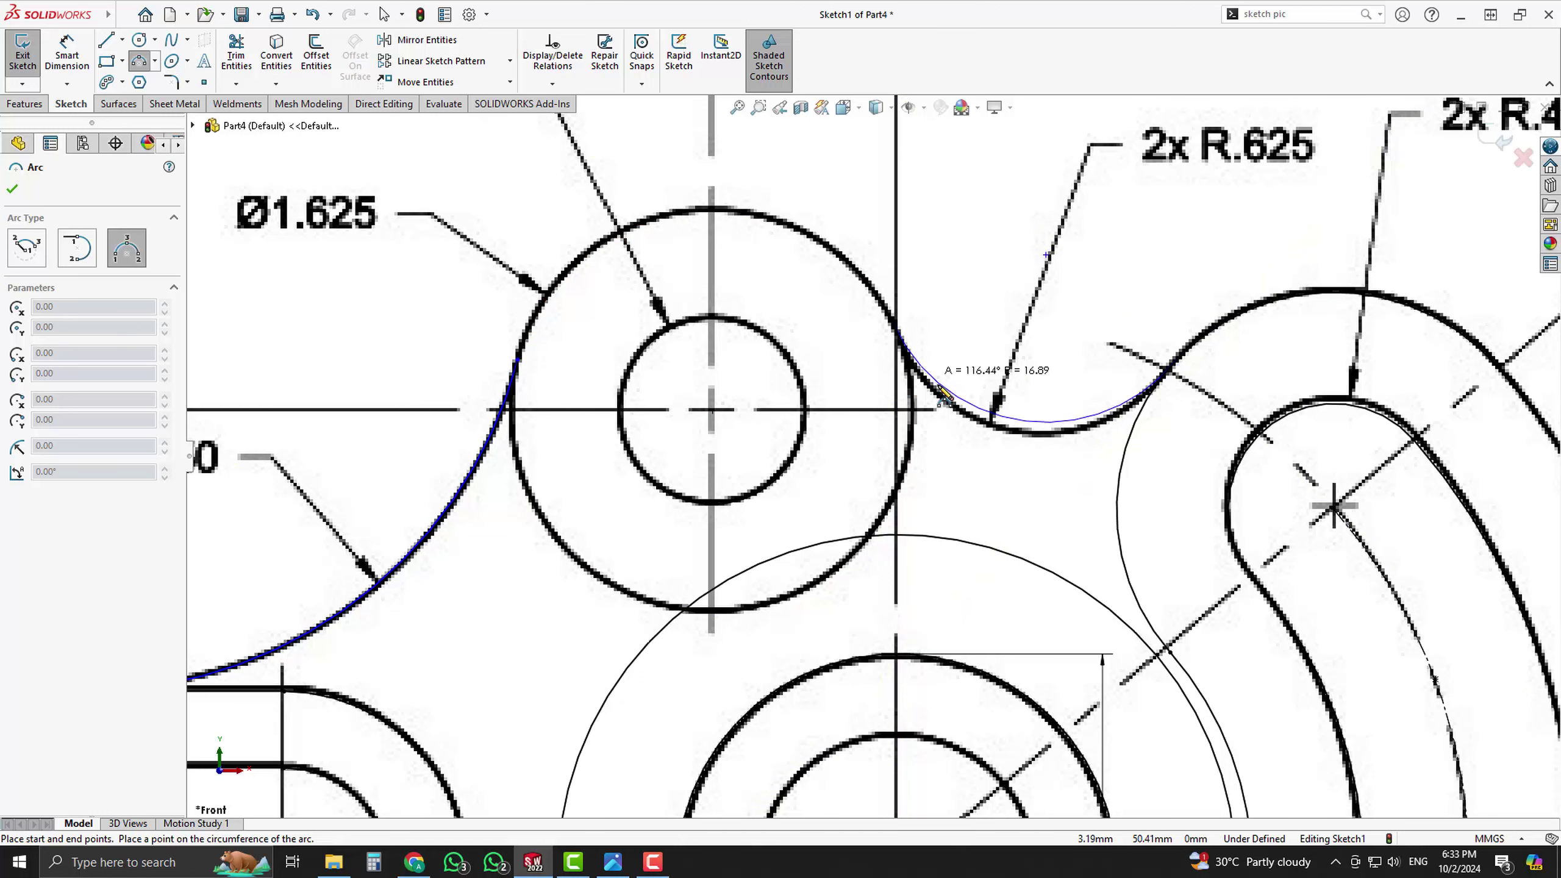
pyautogui.click(1003, 434)
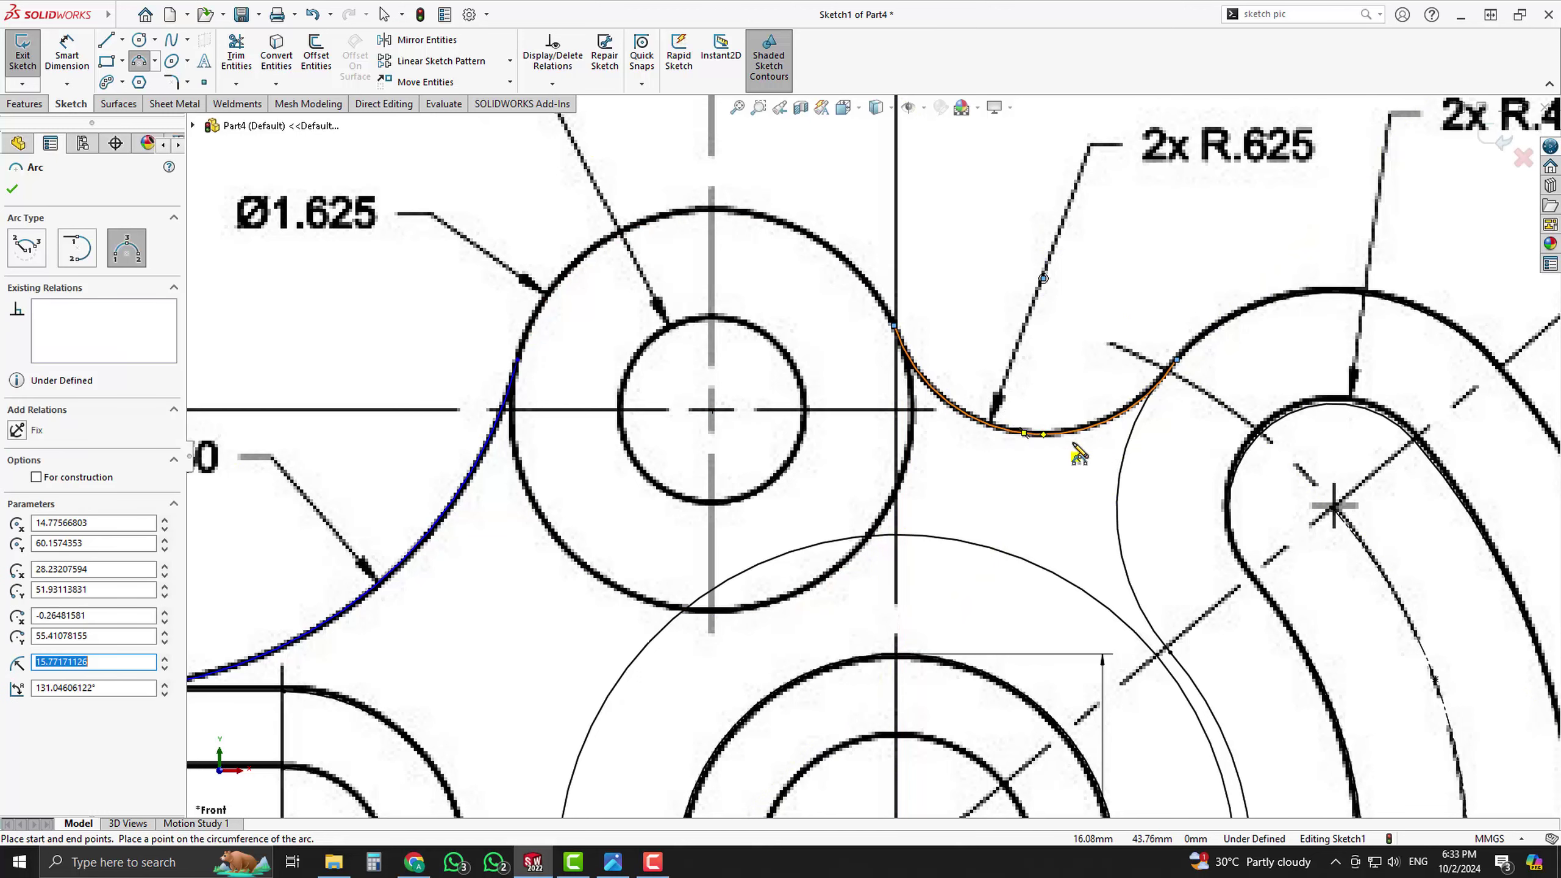
pyautogui.scroll(-2, 1038, 438)
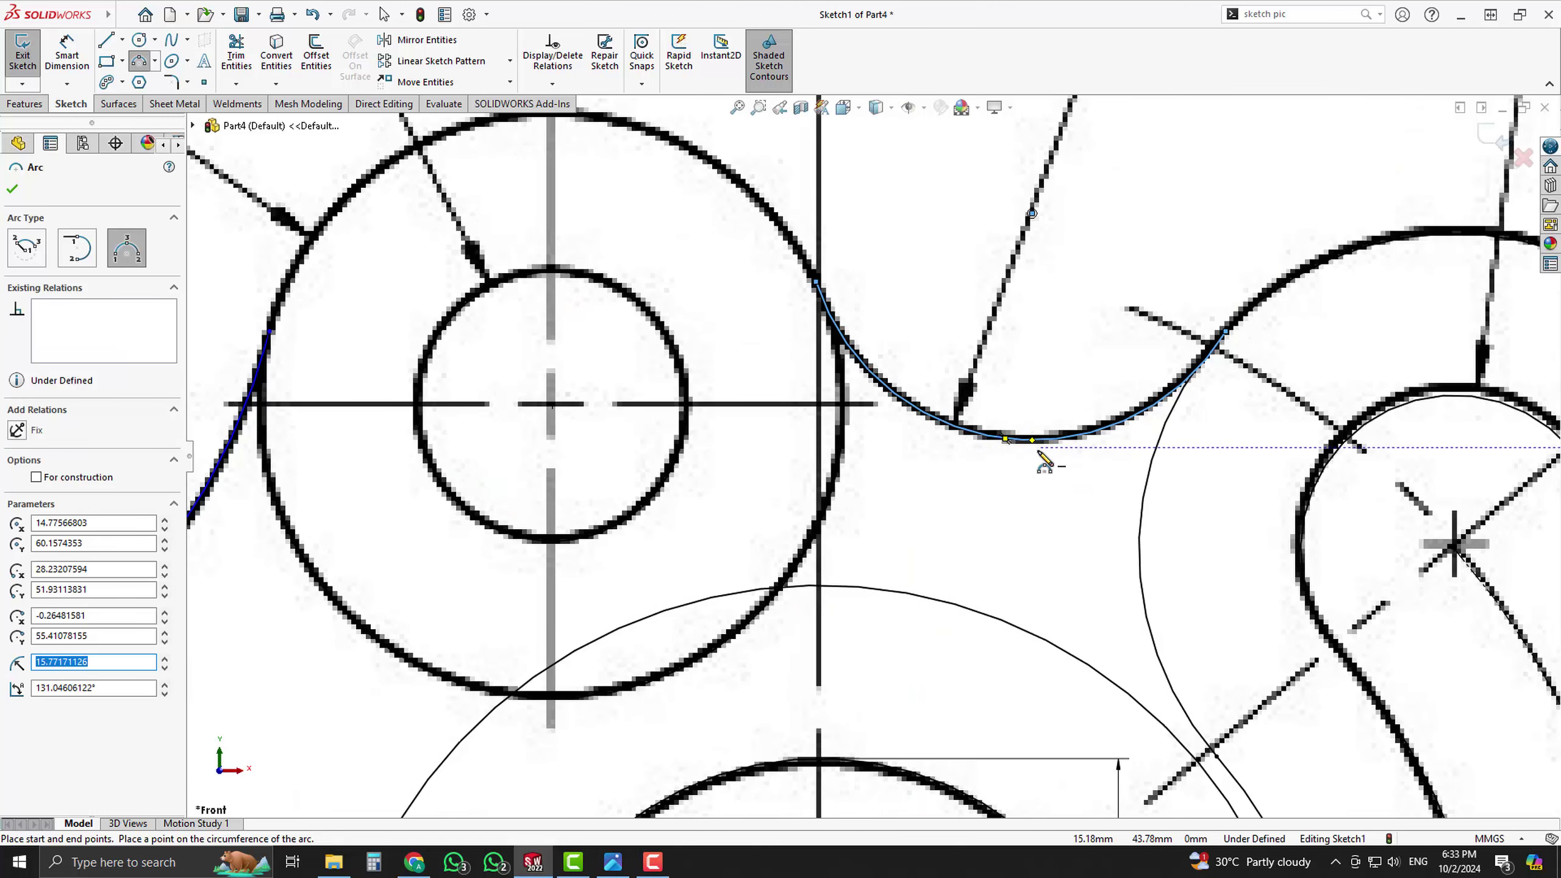
pyautogui.press('Escape')
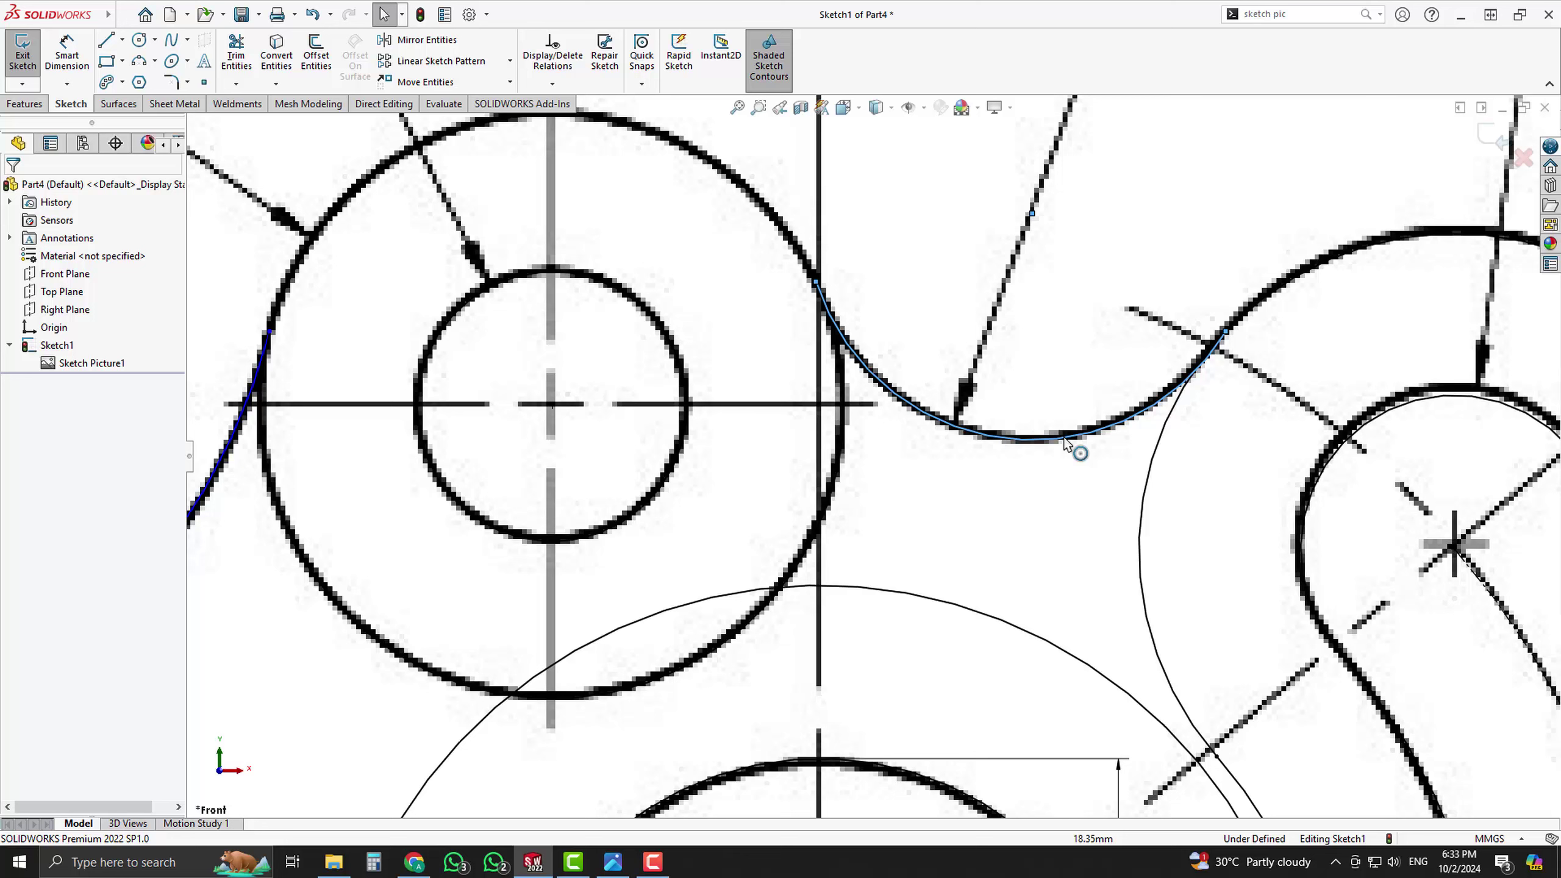
# - Make the upper R.625 arc tangent to the outer curved slot's end arc and to the Ø1.625 circle
pyautogui.click(1123, 424)
pyautogui.keyDown('ctrl'); pyautogui.click(1176, 440); pyautogui.keyUp('ctrl')
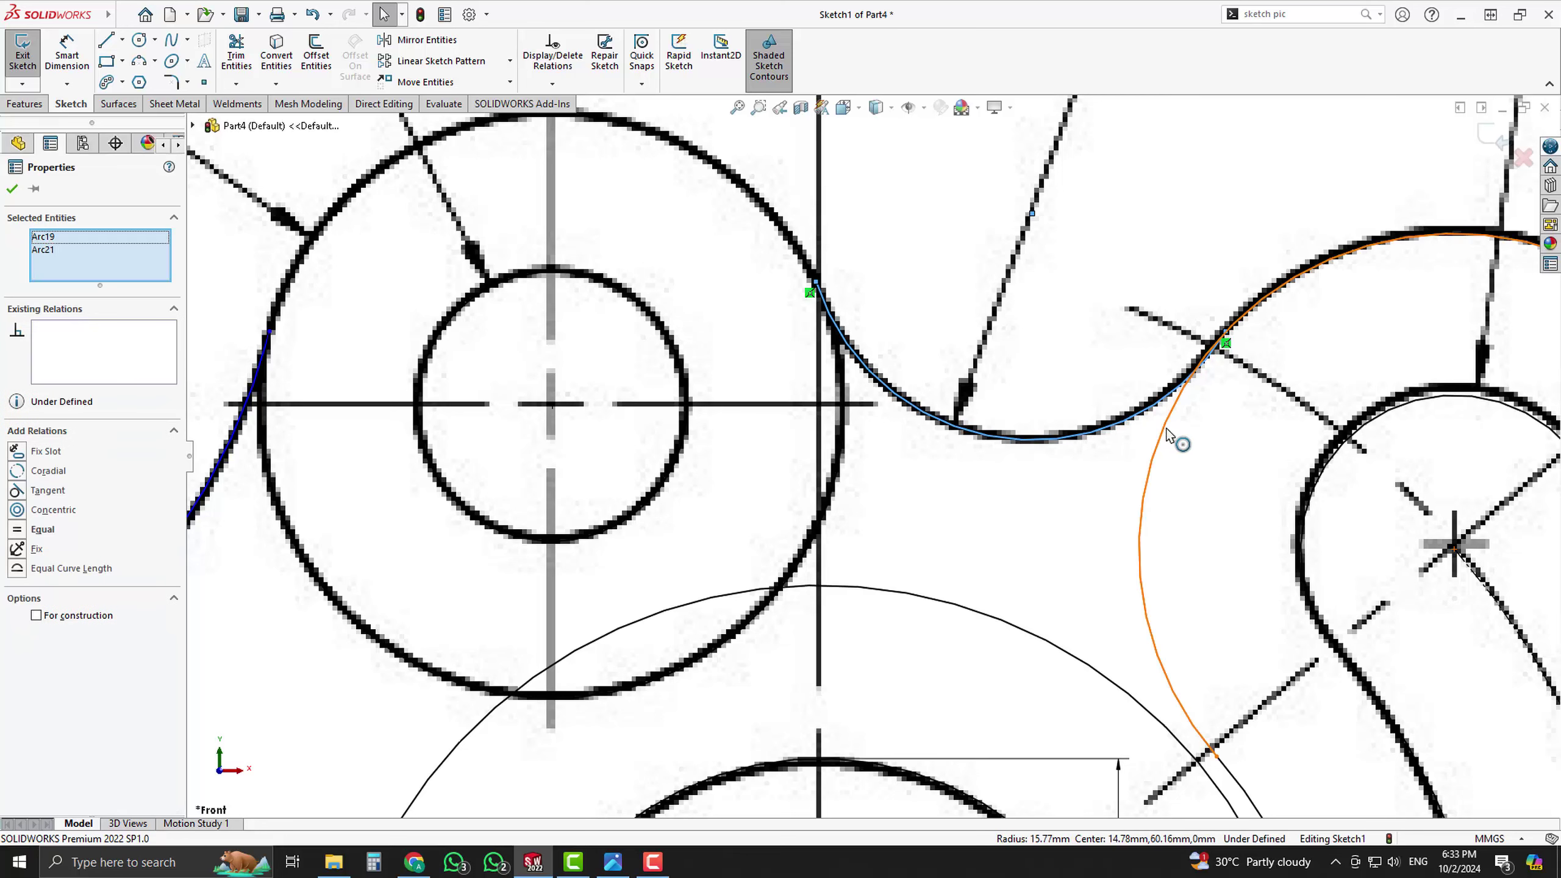
pyautogui.click(1260, 359)
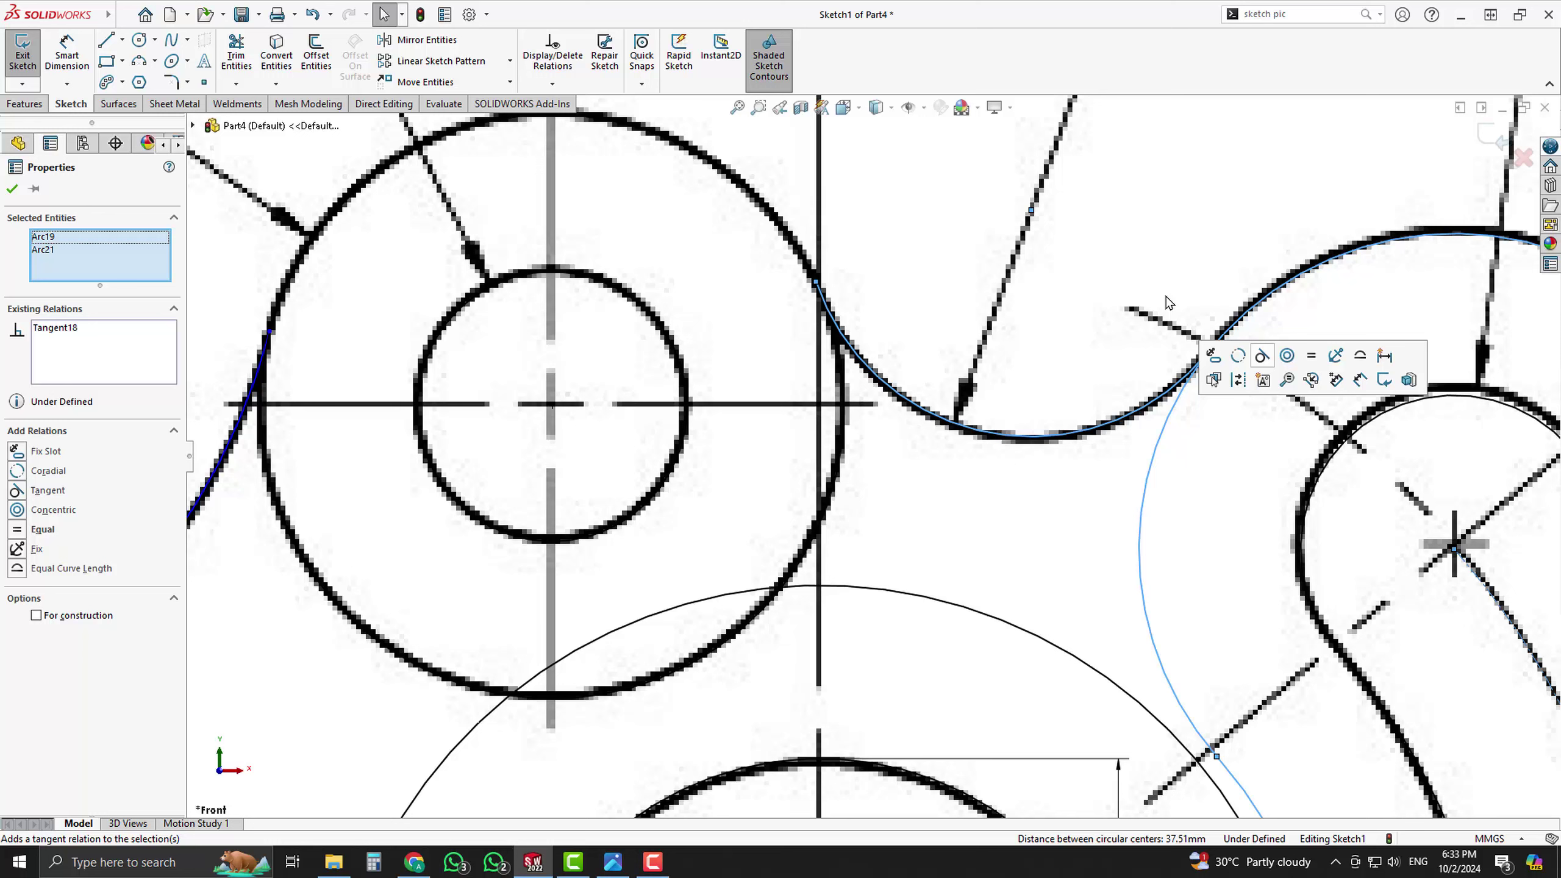
pyautogui.click(885, 387)
pyautogui.keyDown('ctrl'); pyautogui.click(843, 424); pyautogui.keyUp('ctrl')
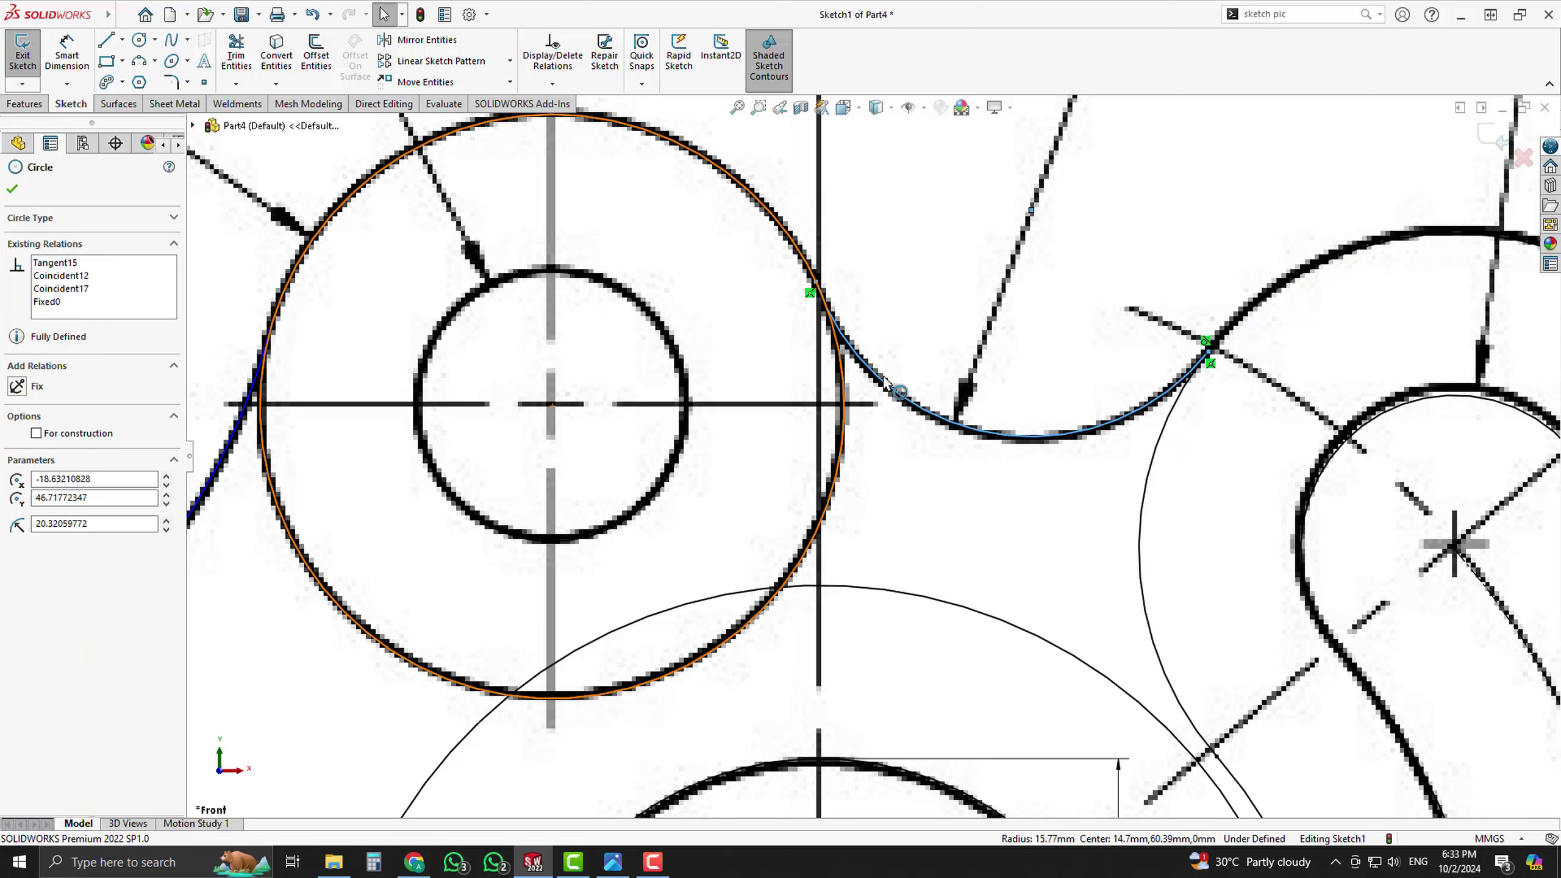
pyautogui.click(914, 345)
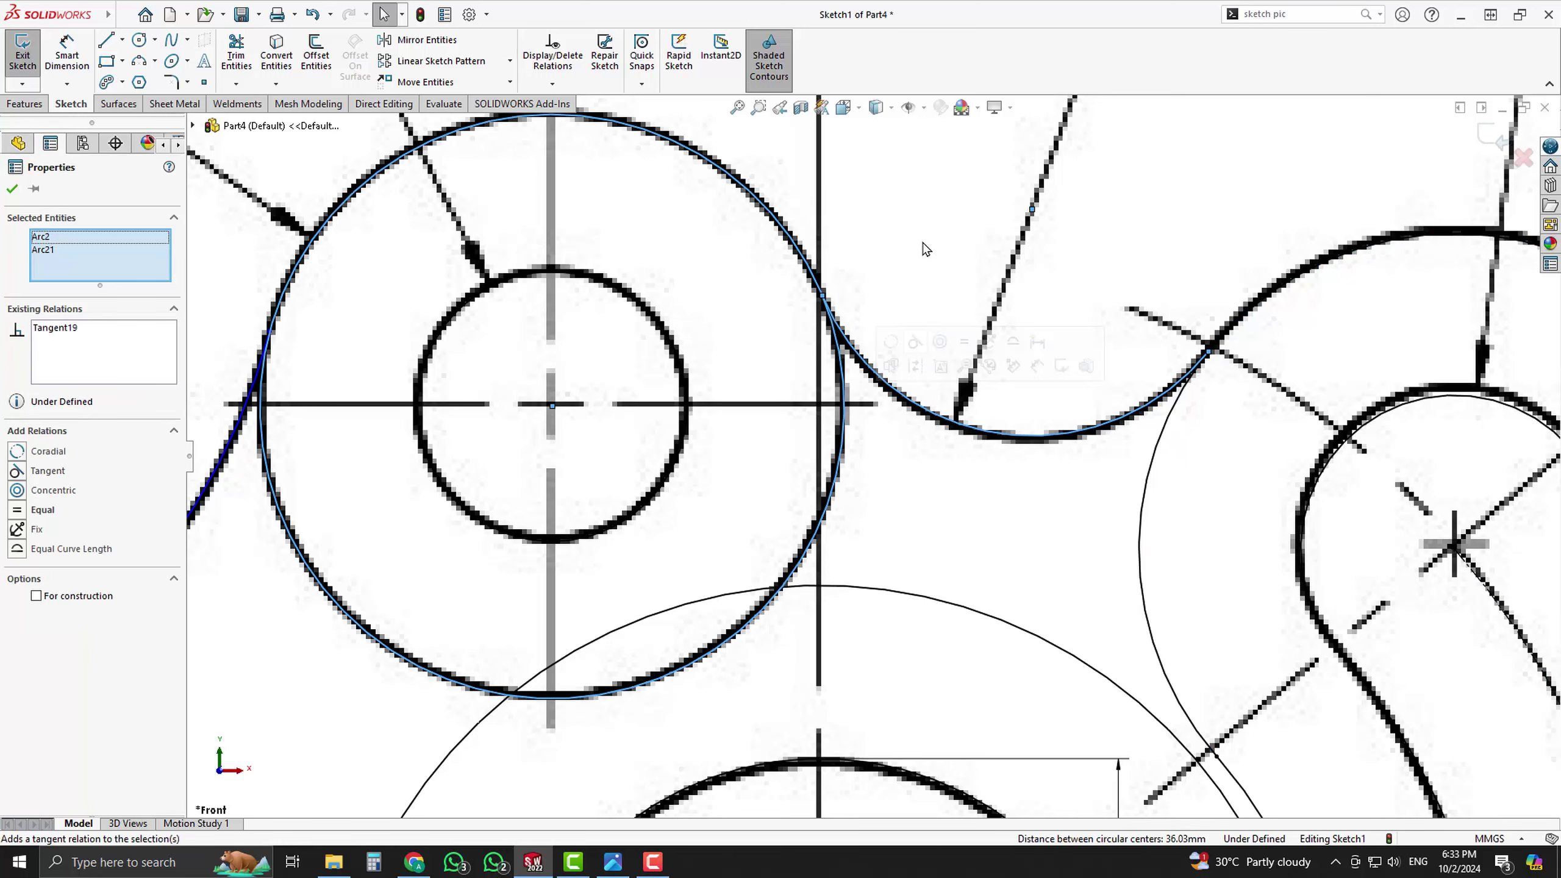
# - Add a Fix relation to the R1.750 and upper R.625 arcs and clear the selection
pyautogui.scroll(5, 941, 320)
pyautogui.scroll(3, 879, 469)
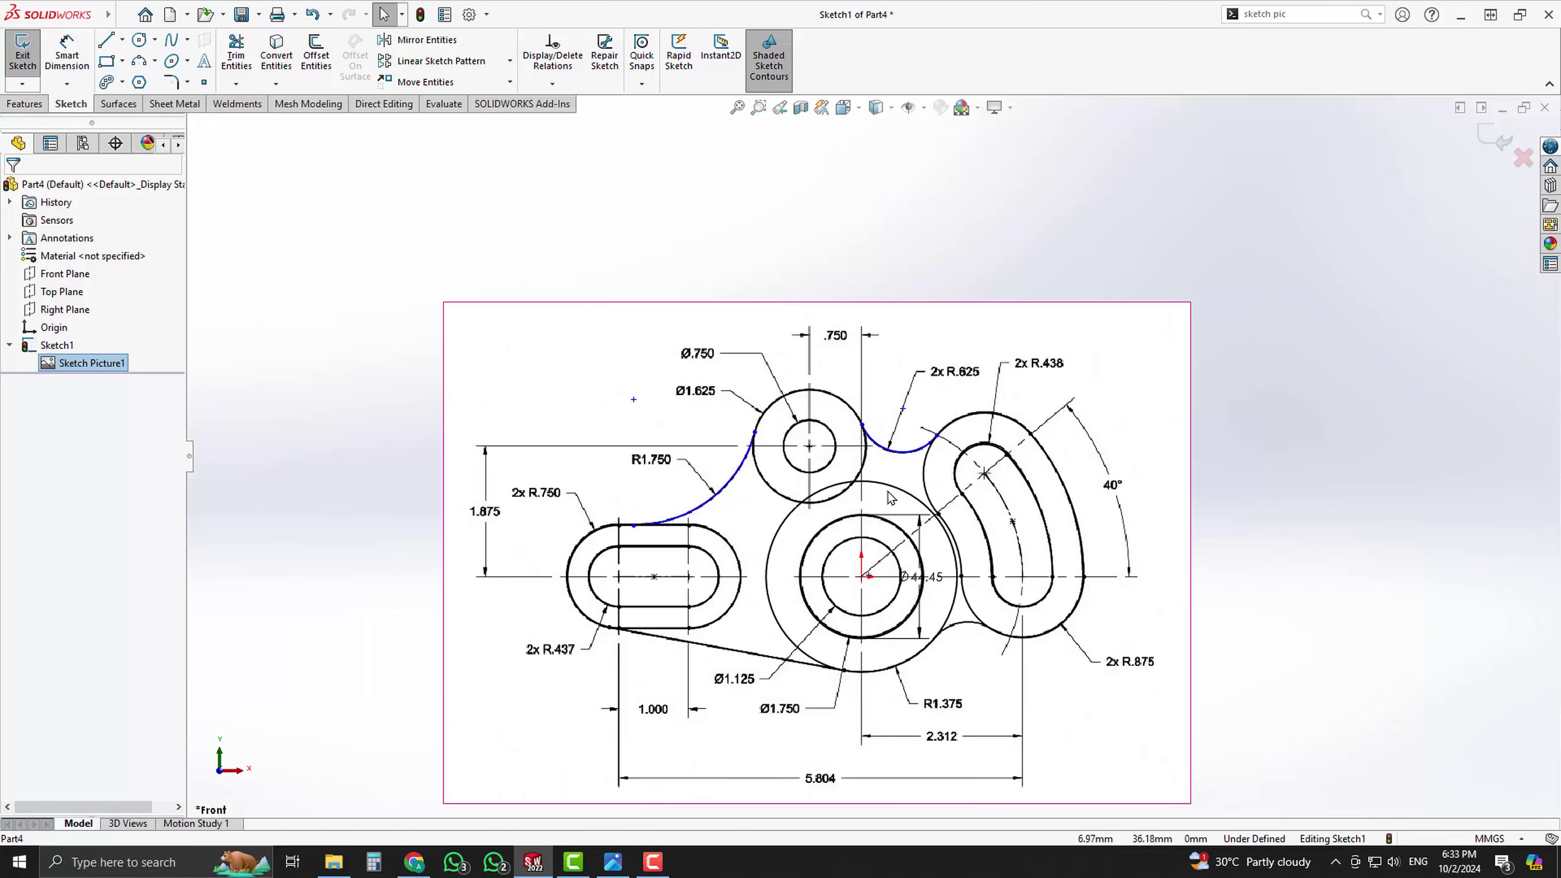
pyautogui.scroll(-3, 892, 529)
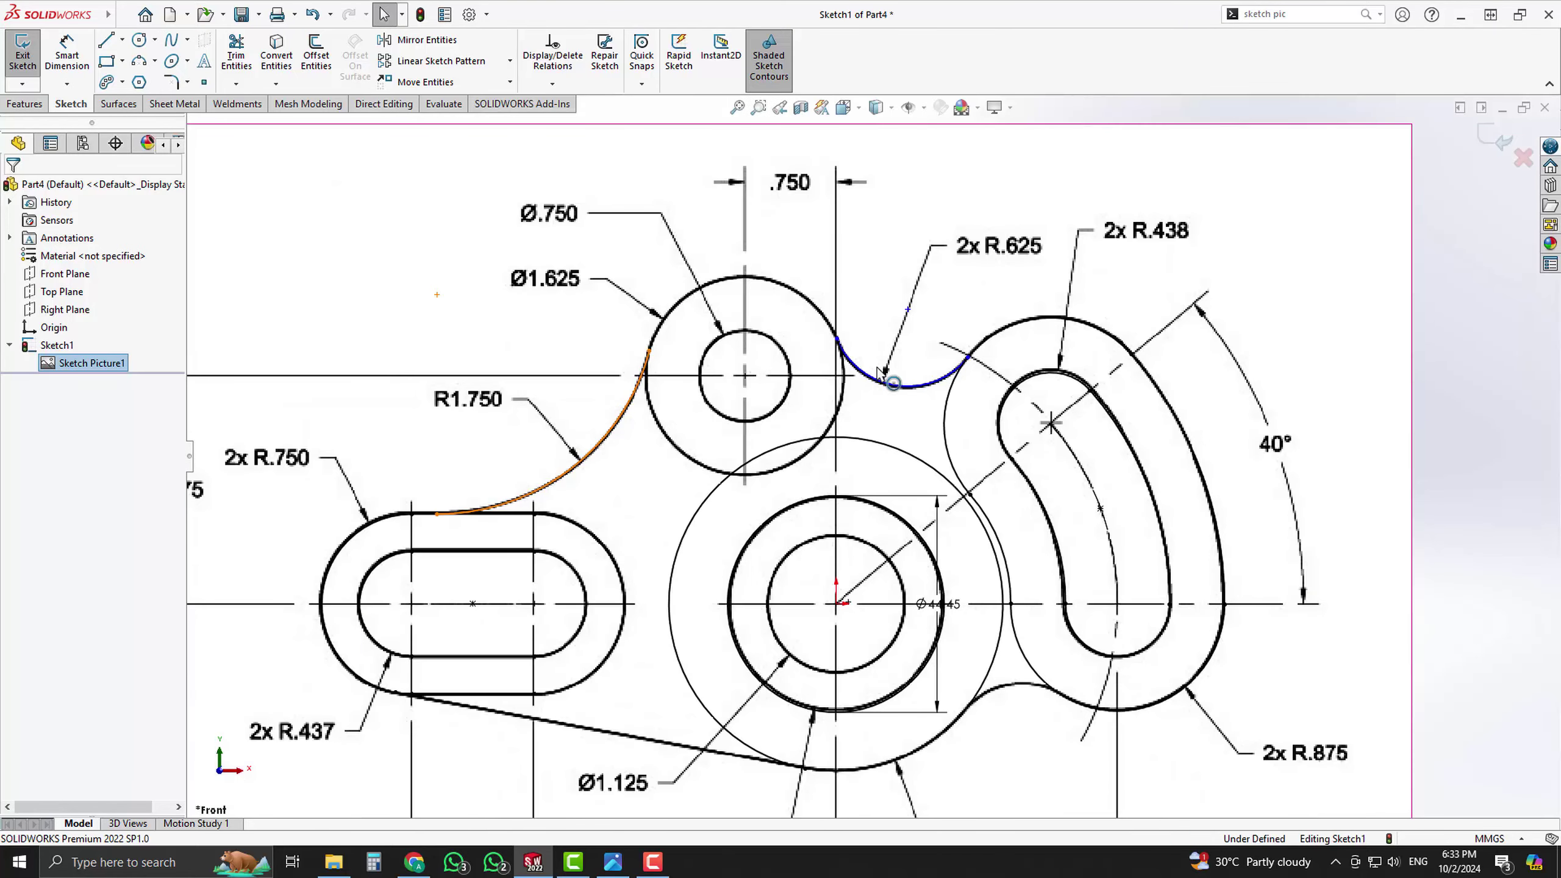
pyautogui.click(607, 439)
pyautogui.keyDown('ctrl'); pyautogui.click(910, 386); pyautogui.keyUp('ctrl')
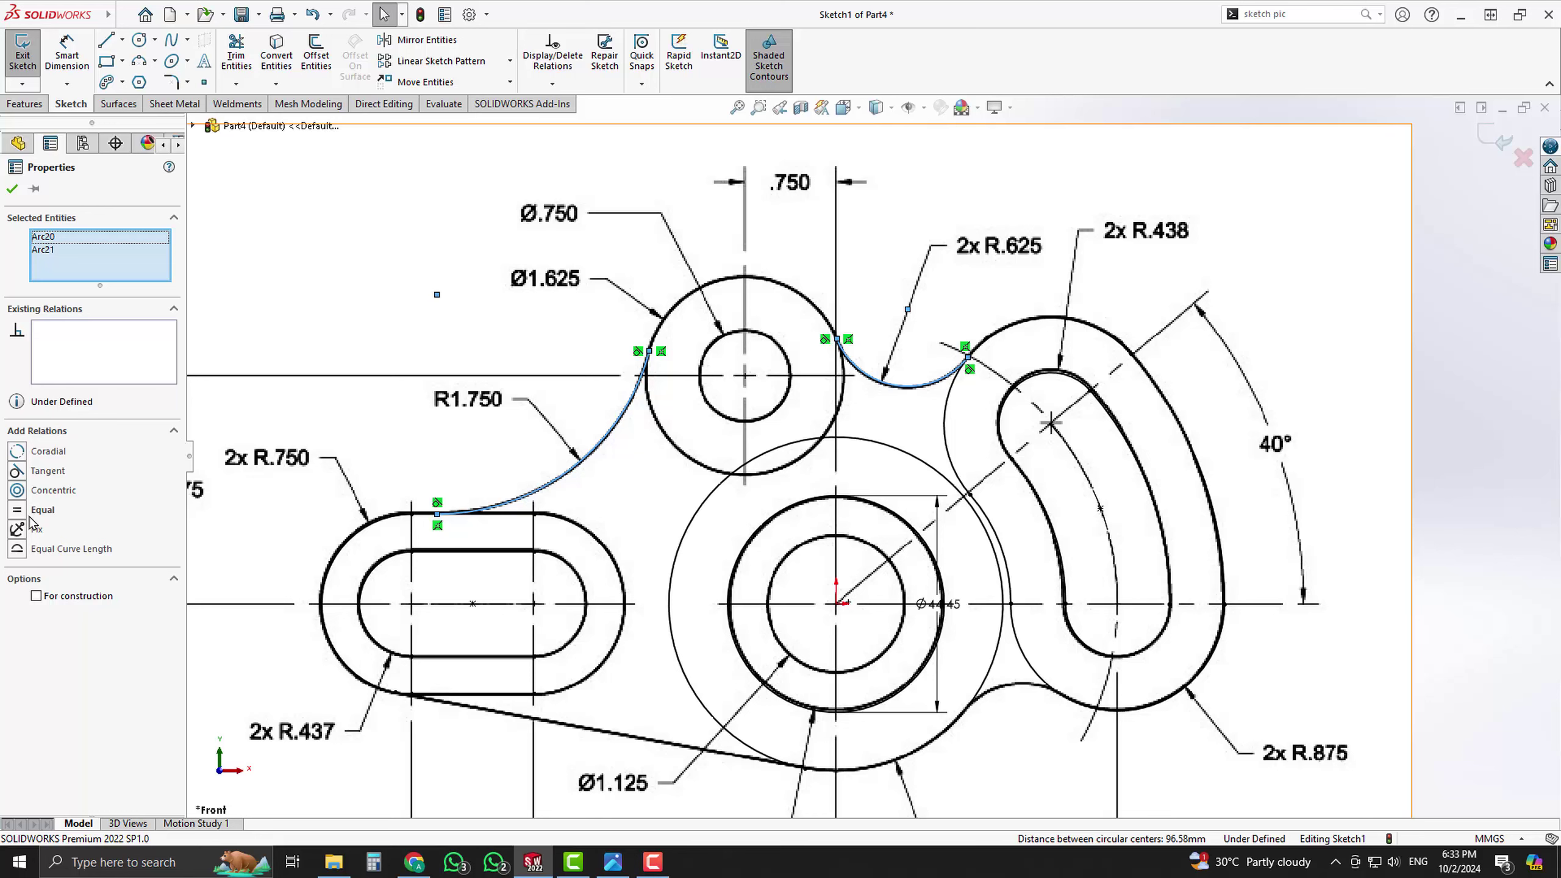
pyautogui.click(22, 535)
pyautogui.scroll(3, 837, 542)
pyautogui.click(1266, 435)
pyautogui.scroll(-2, 913, 531)
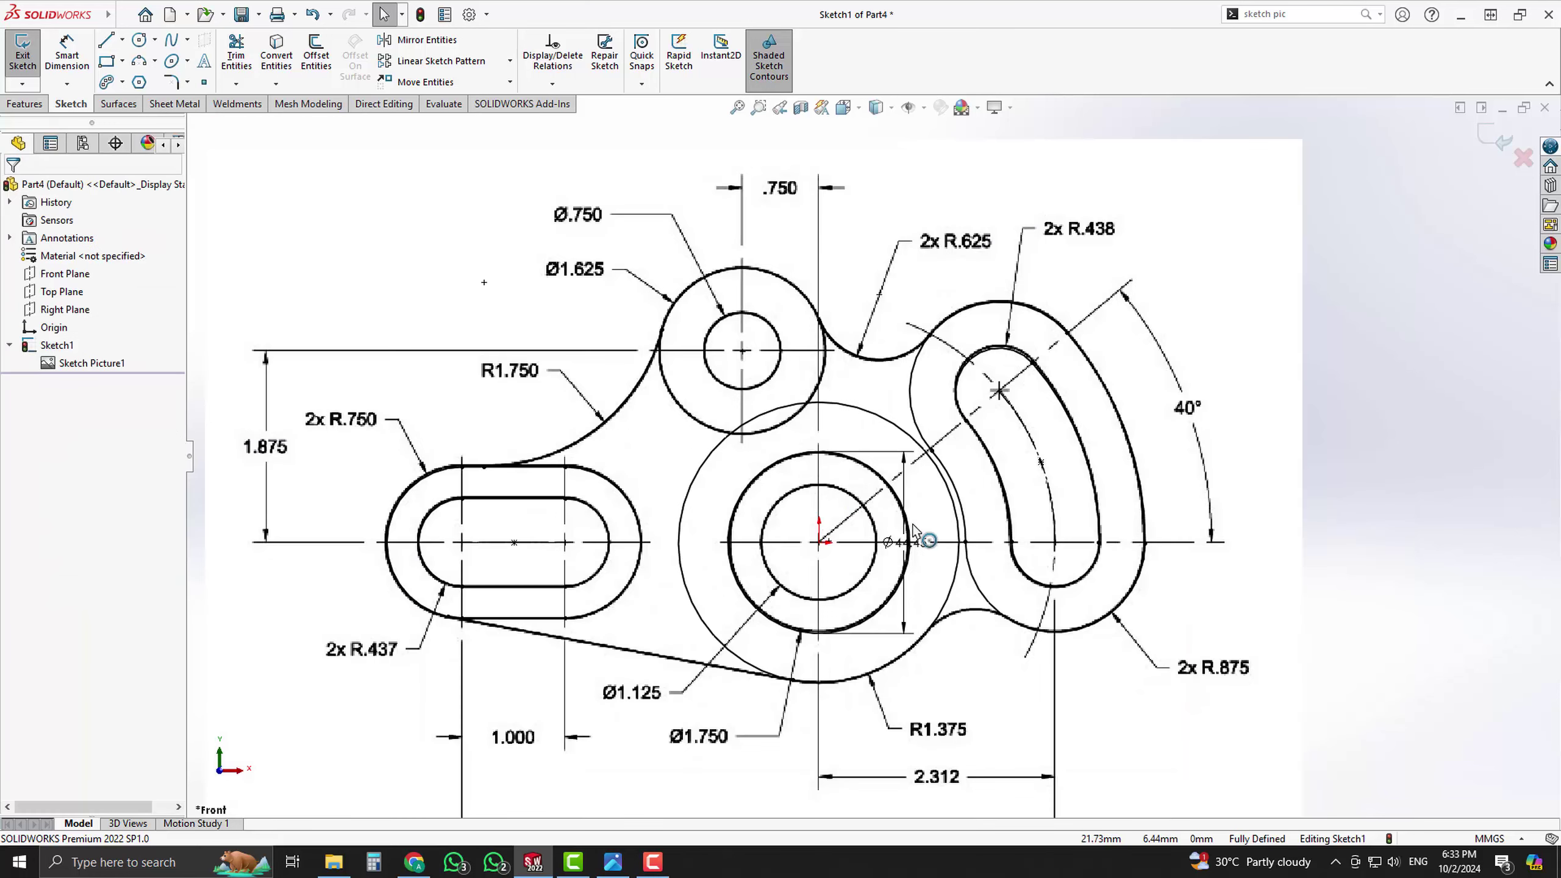
pyautogui.scroll(-2, 923, 645)
pyautogui.scroll(-2, 1028, 565)
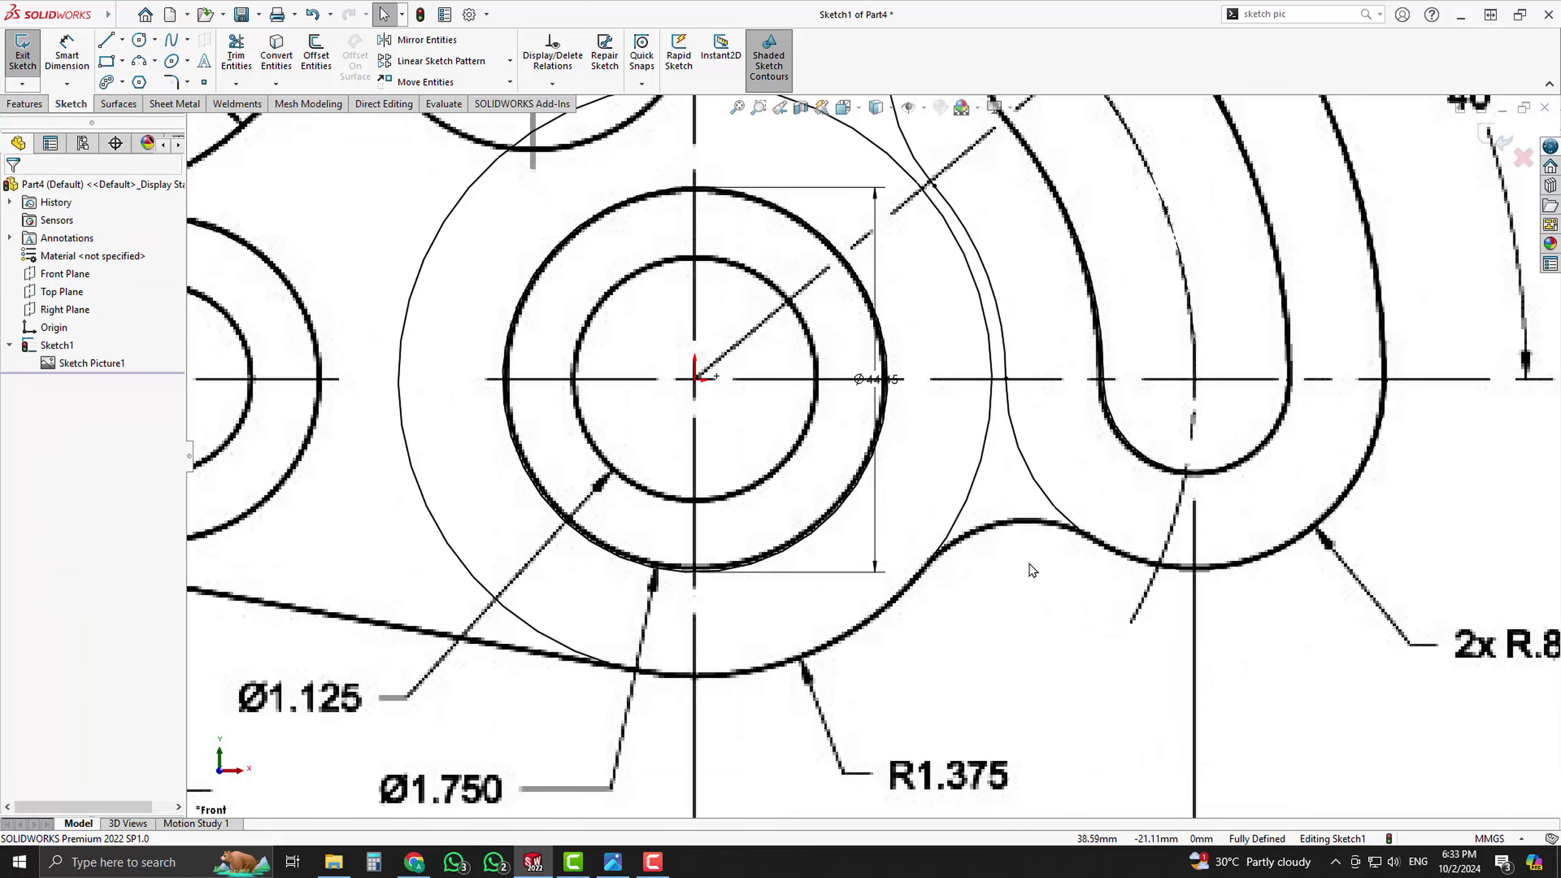
pyautogui.scroll(-1, 1081, 550)
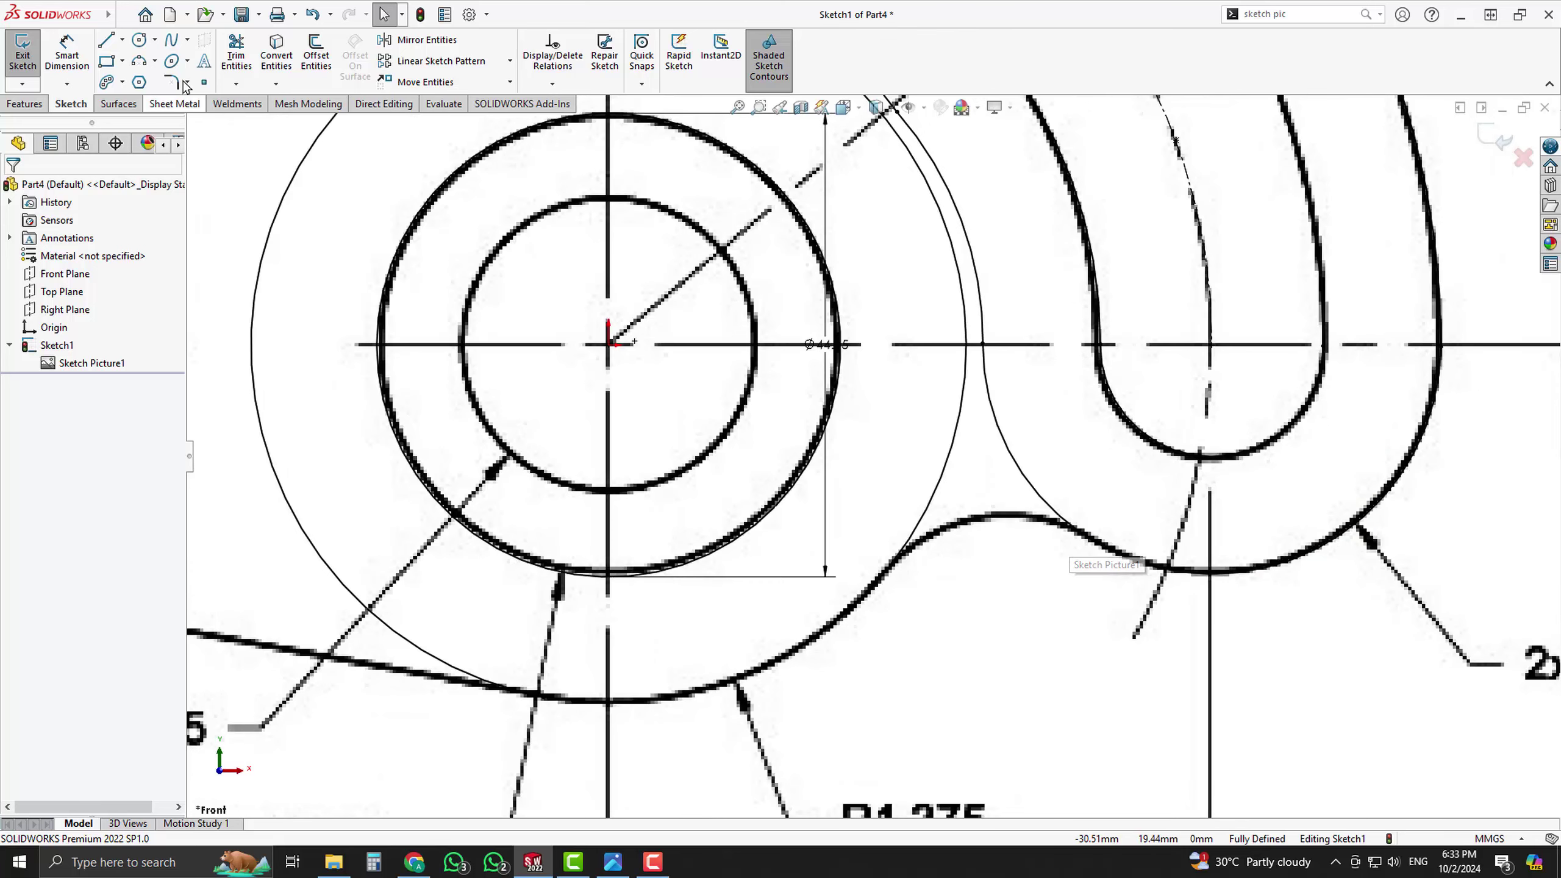
pyautogui.click(1053, 521)
pyautogui.click(922, 519)
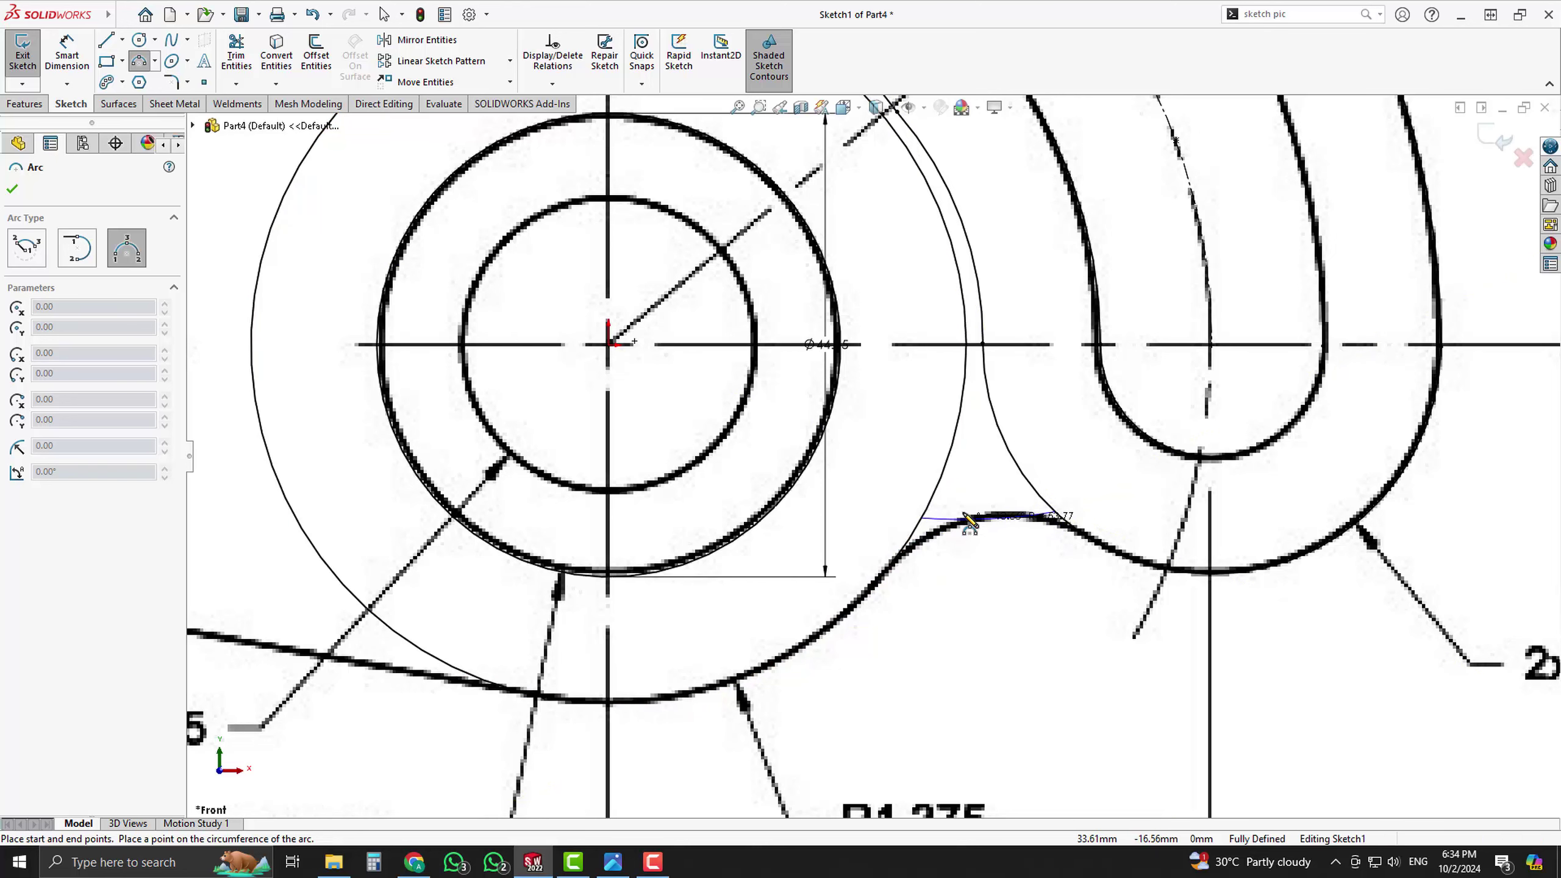
pyautogui.press('Escape')
# - Sketch a 3 point arc of about 15.88 mm radius over the lower concave edge, from the R1.375 circle to the curved slot outline
pyautogui.click(140, 60)
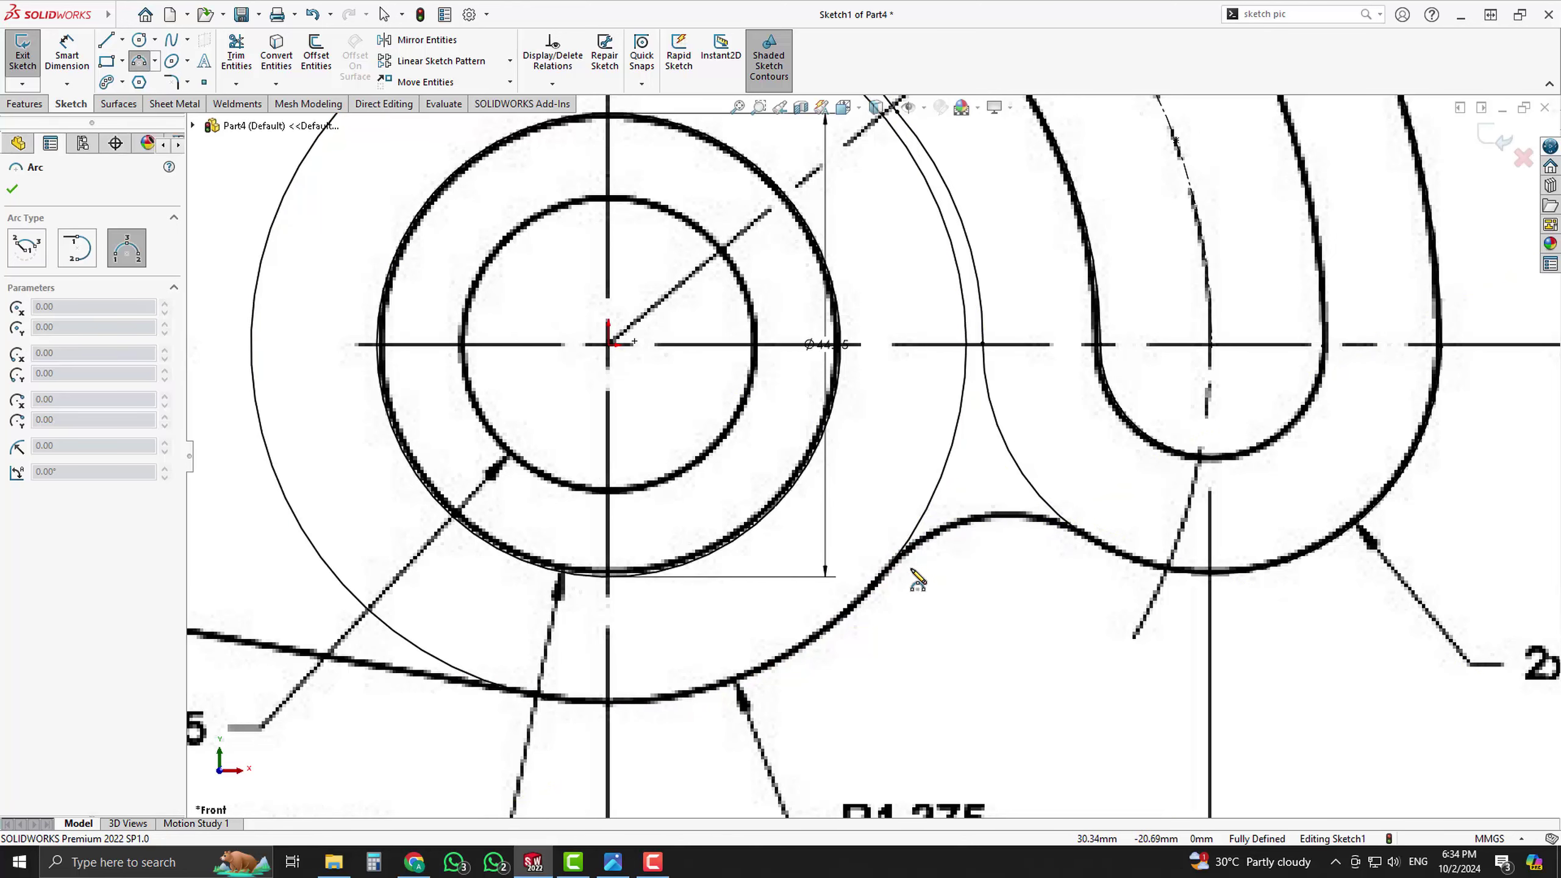
pyautogui.click(1107, 552)
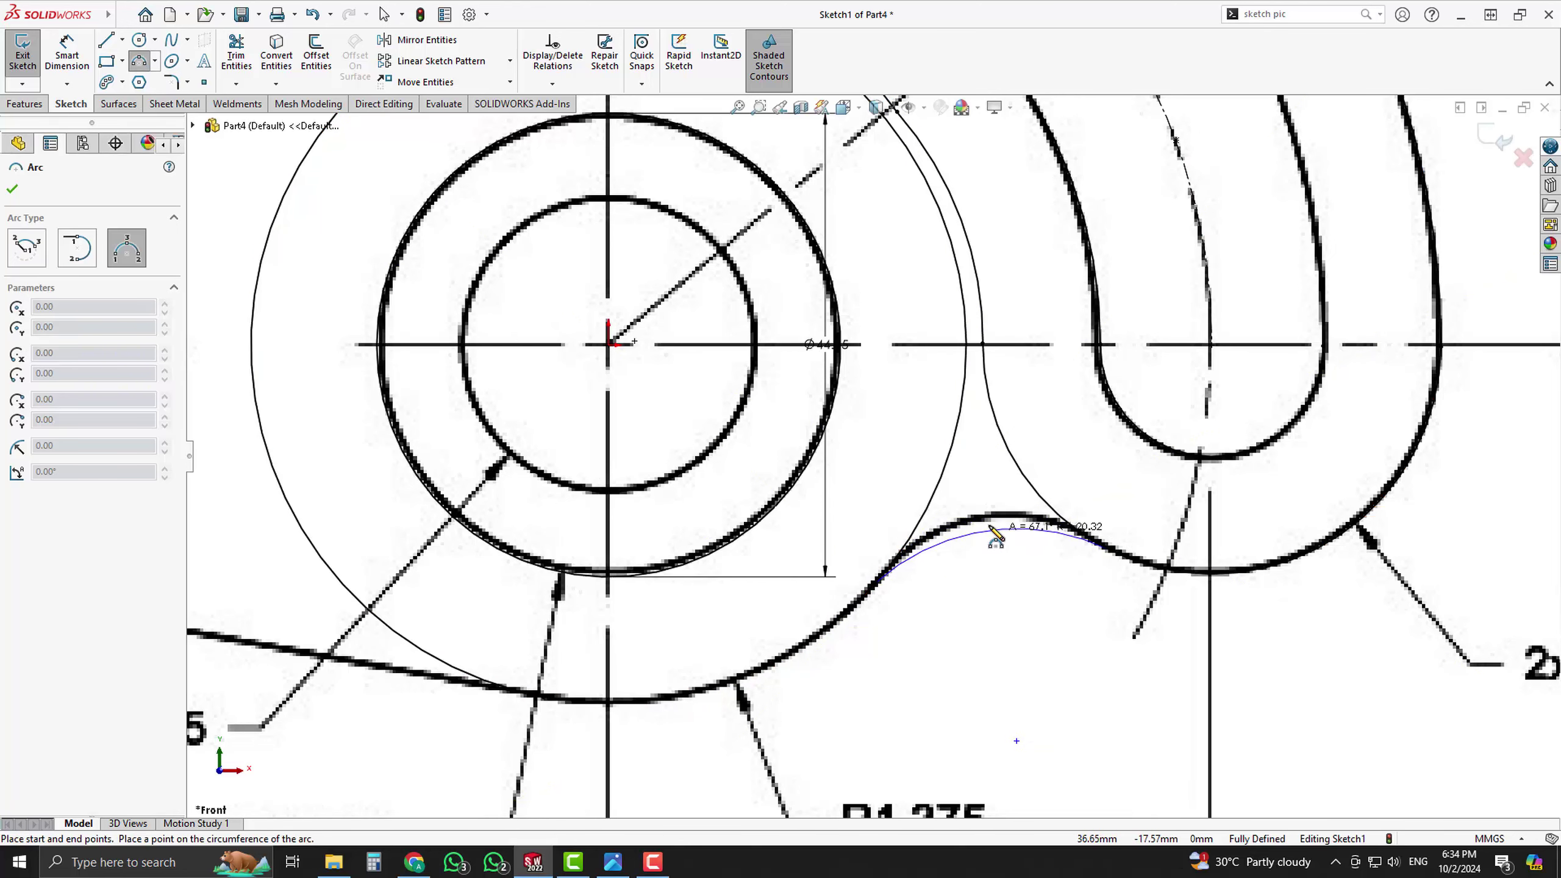
pyautogui.click(994, 519)
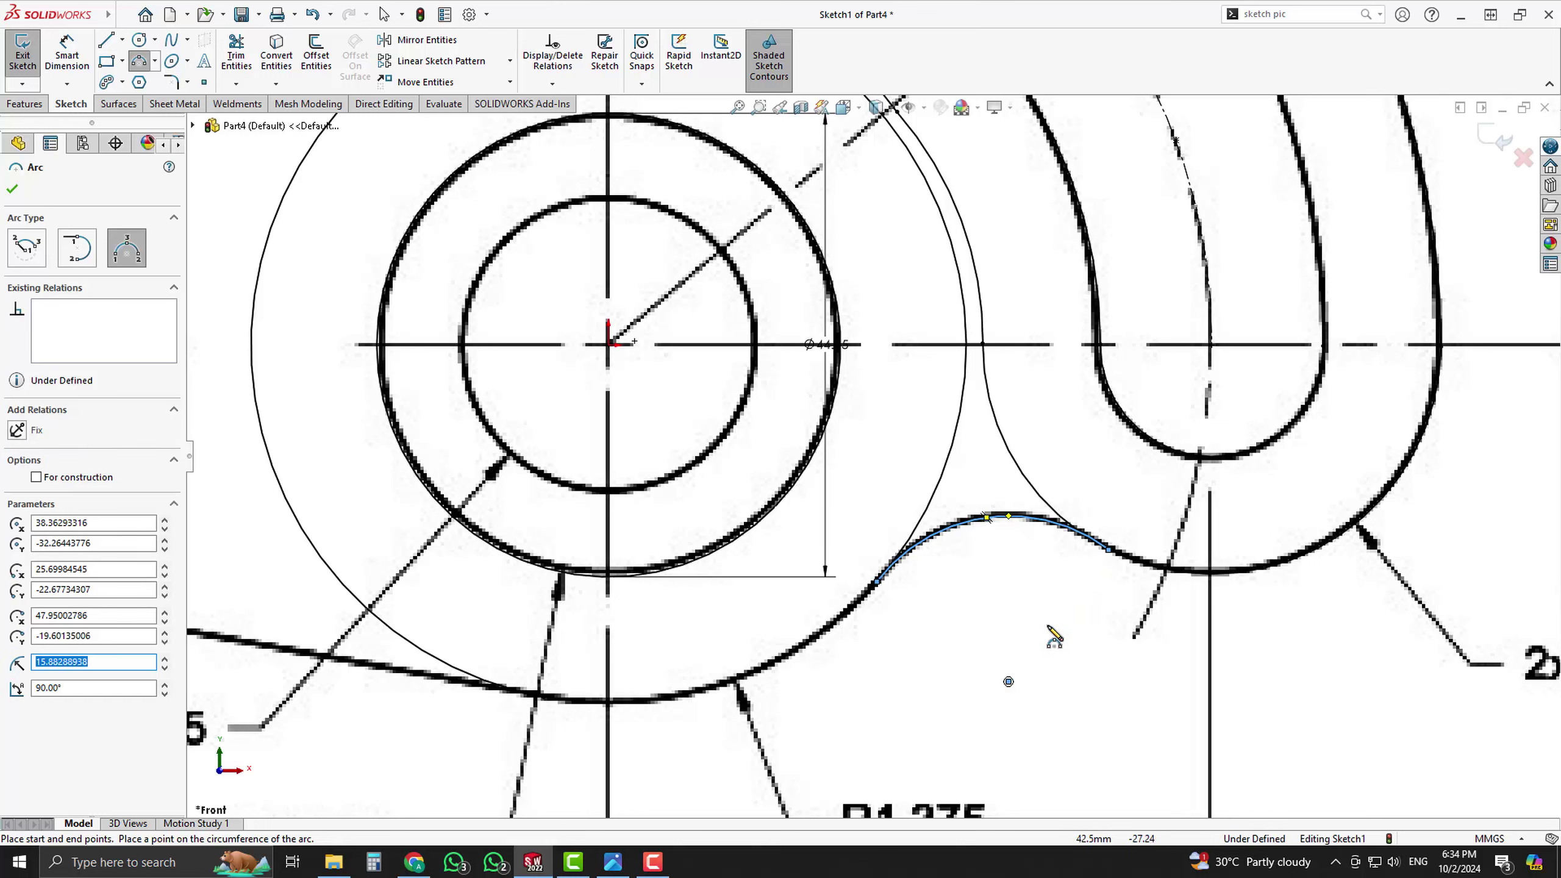
pyautogui.press('Escape')
# - Make the lower concave arc tangent to the R1.375 circle and to the outer curved slot's end arc
pyautogui.click(915, 553)
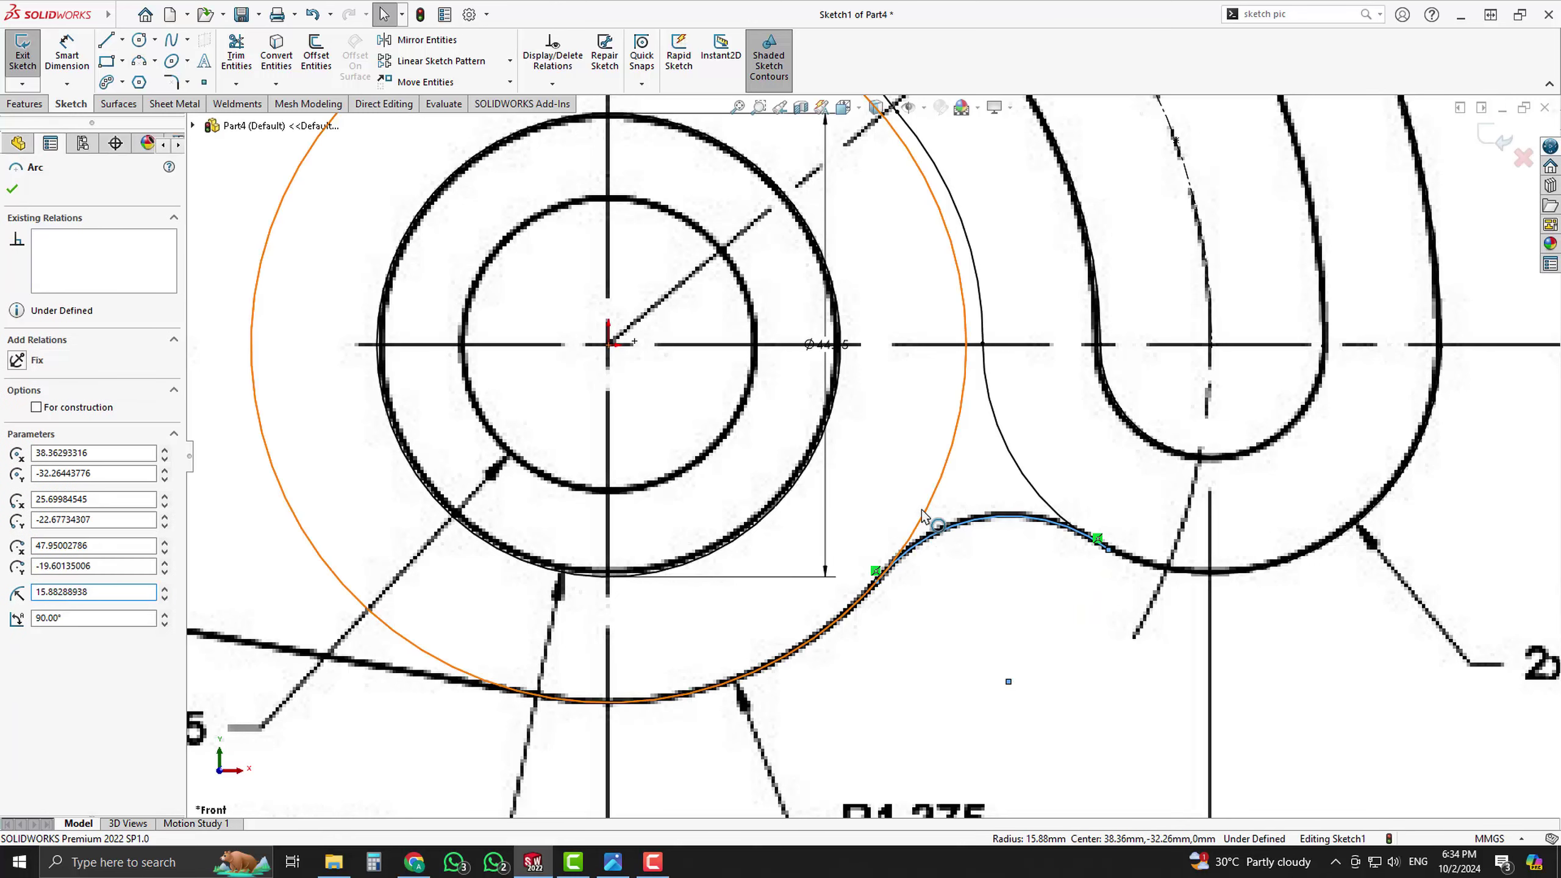
pyautogui.keyDown('ctrl'); pyautogui.click(929, 526); pyautogui.keyUp('ctrl')
pyautogui.click(992, 455)
pyautogui.click(1010, 581)
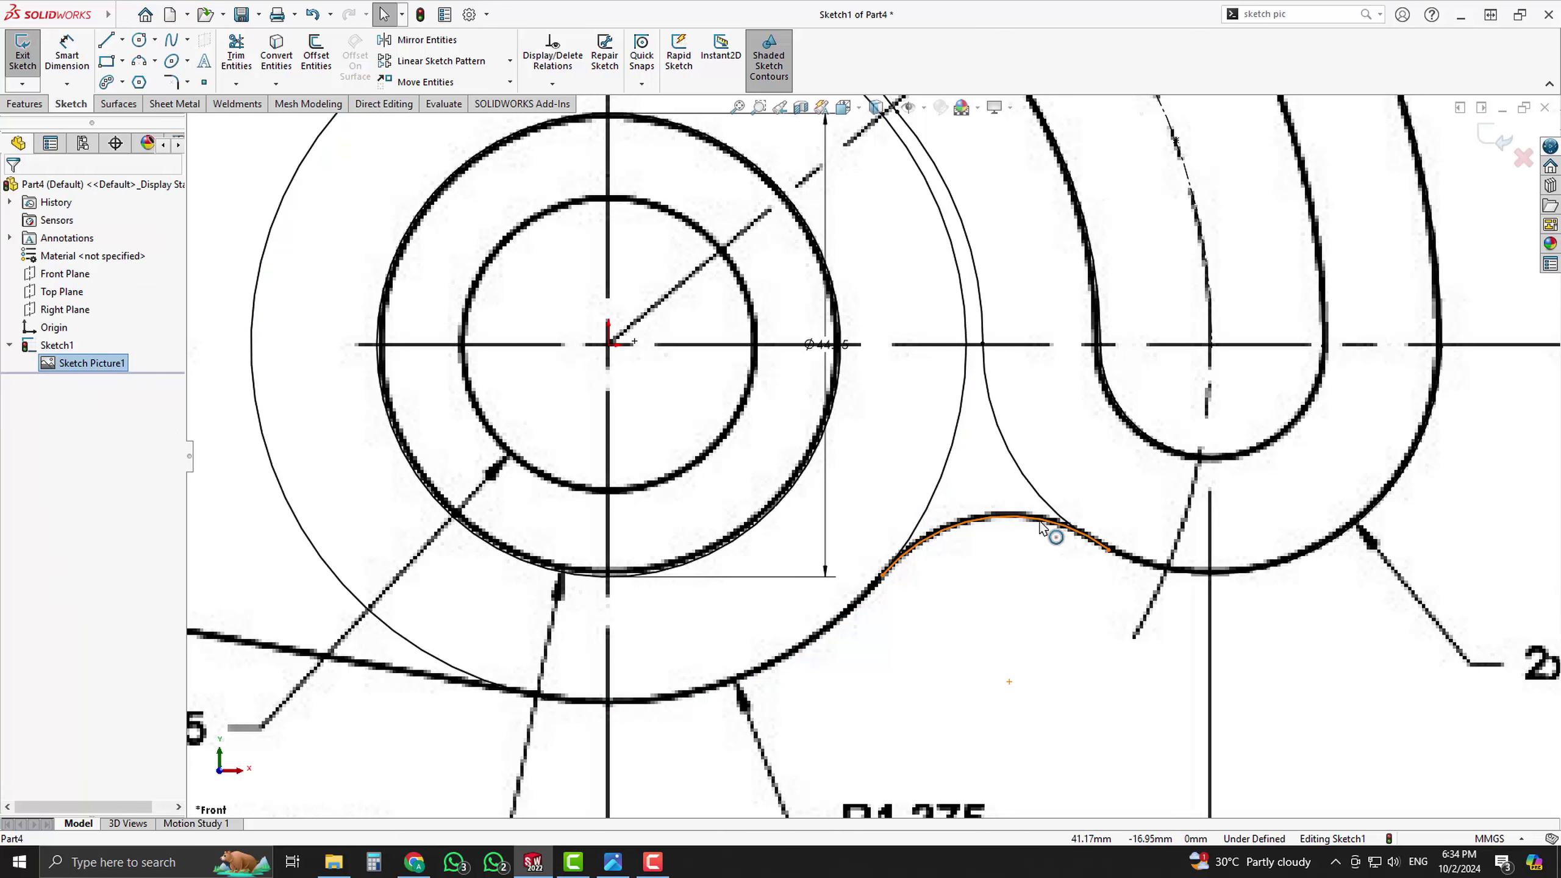
pyautogui.click(1044, 521)
pyautogui.keyDown('ctrl'); pyautogui.click(1066, 516); pyautogui.keyUp('ctrl')
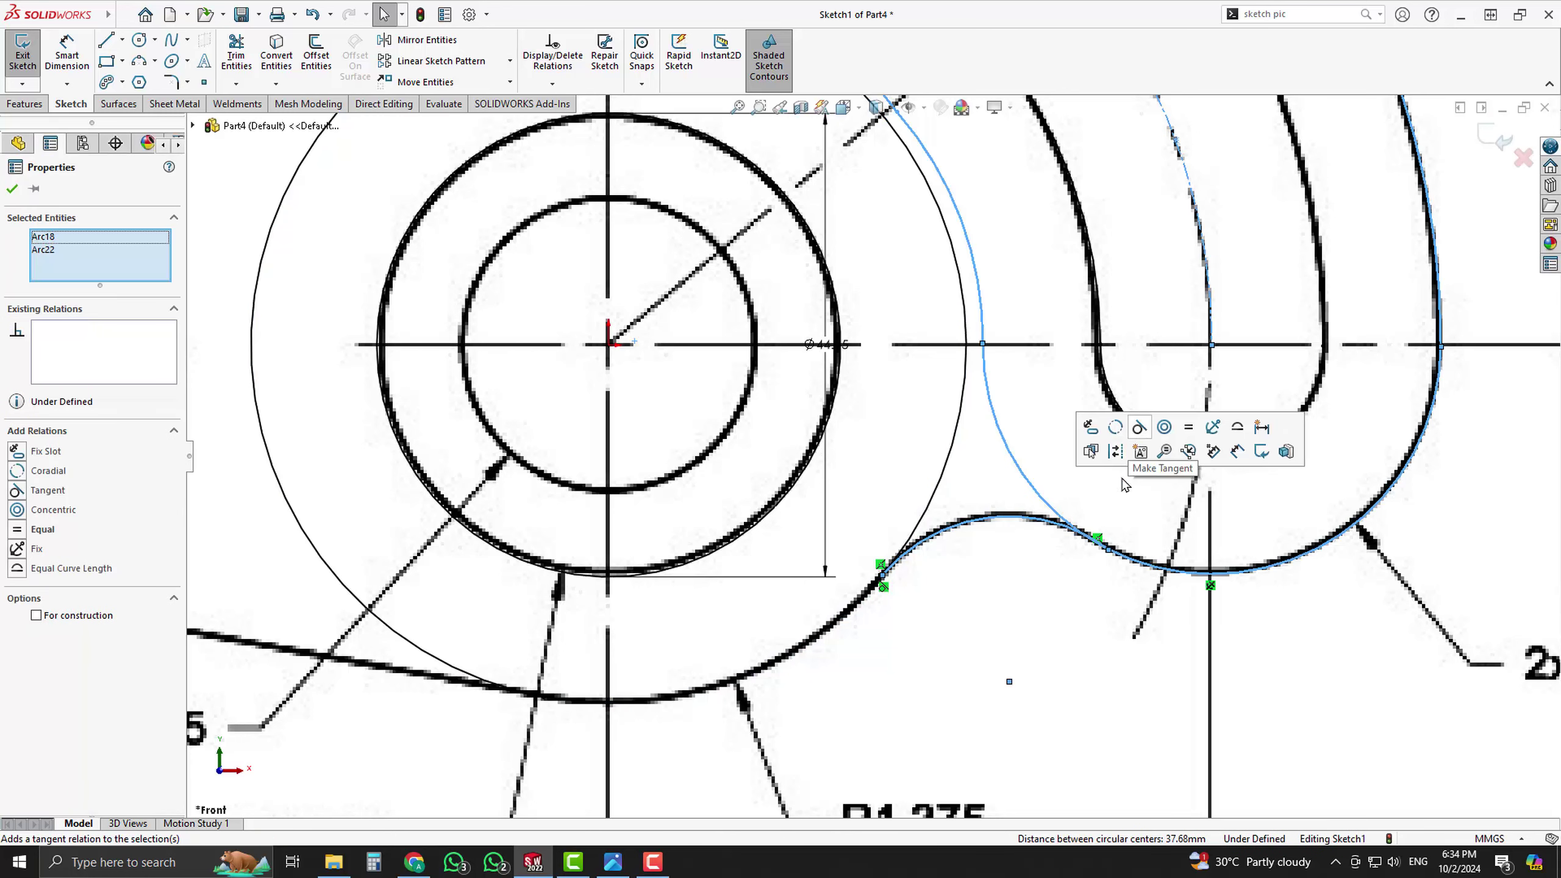
pyautogui.click(1135, 452)
pyautogui.moveTo(996, 520)
pyautogui.mouseDown()
pyautogui.moveTo(985, 504)
pyautogui.moveTo(1000, 529)
pyautogui.moveTo(986, 524)
pyautogui.moveTo(1005, 517)
pyautogui.mouseUp()
pyautogui.click(999, 595)
# - Add a Fix relation to the lower concave arc and clear the selection
pyautogui.scroll(3, 1002, 599)
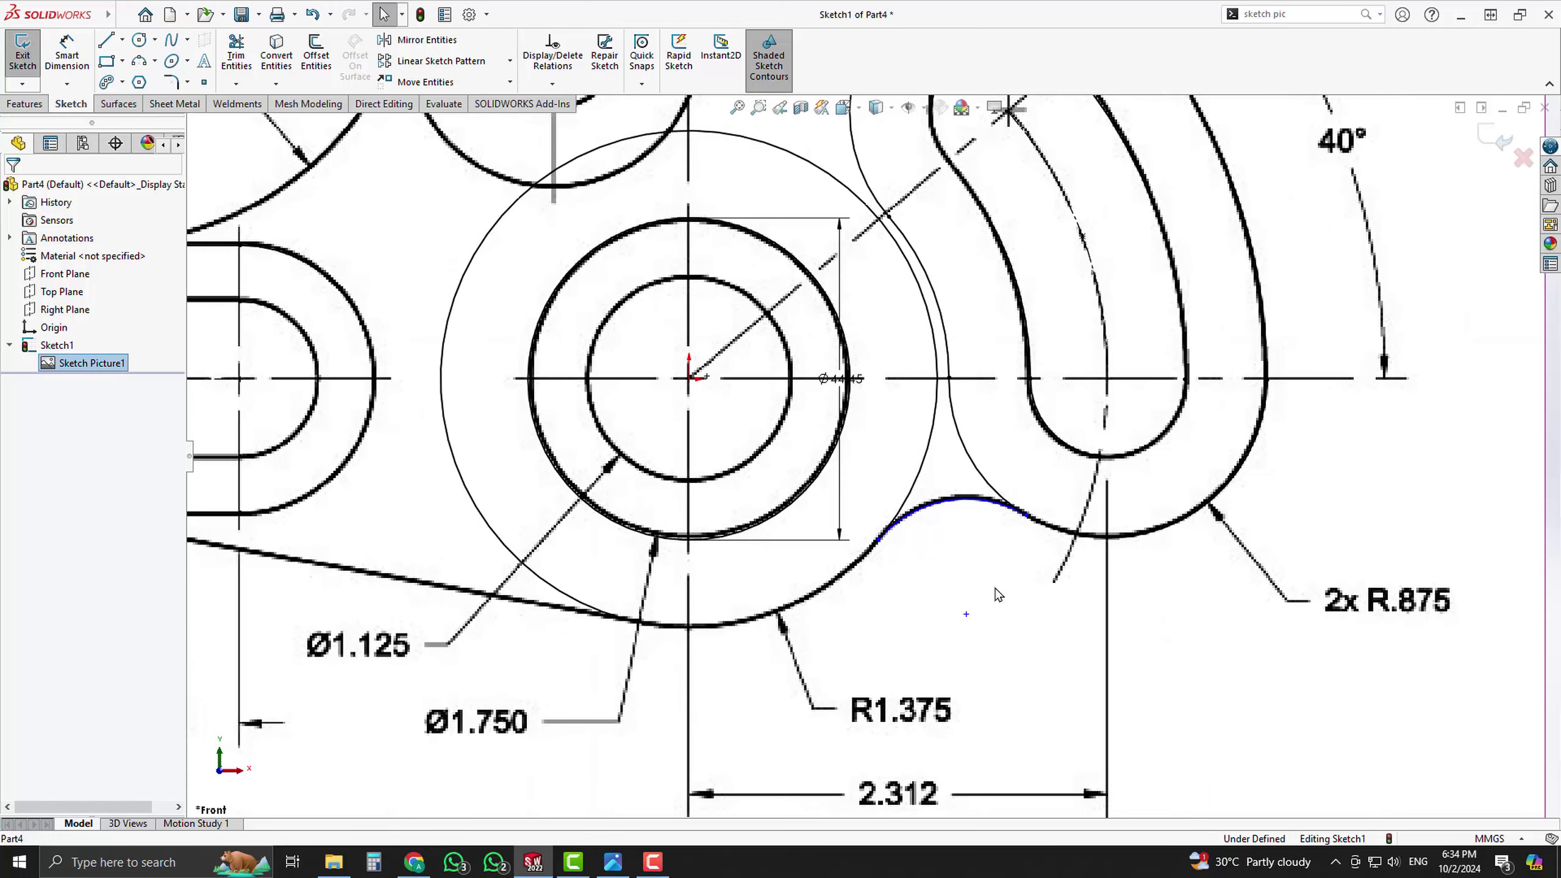
pyautogui.click(944, 495)
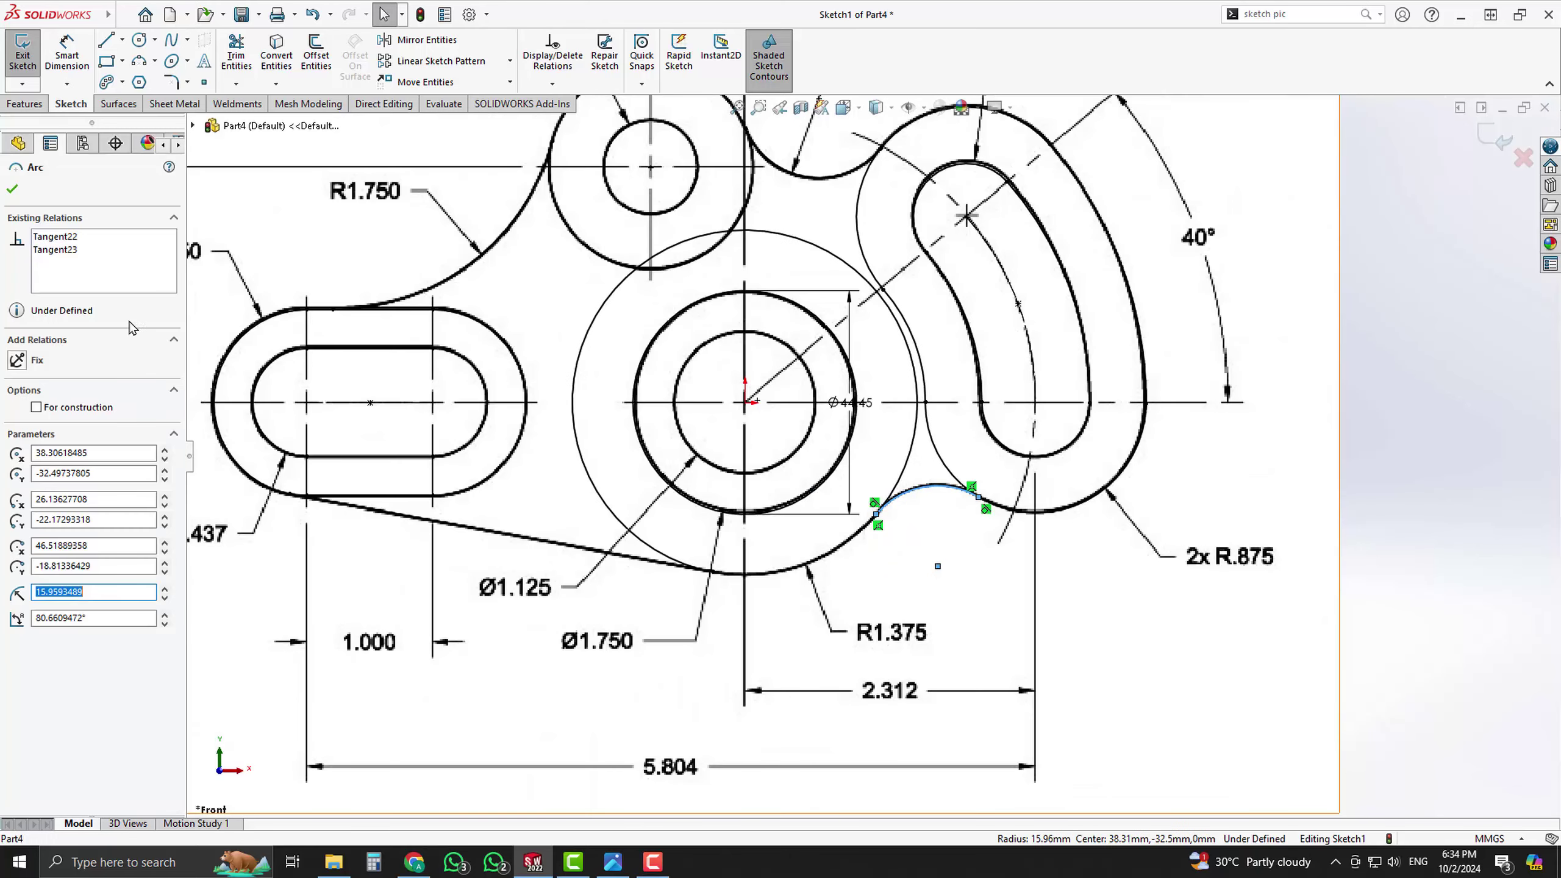
pyautogui.click(1383, 509)
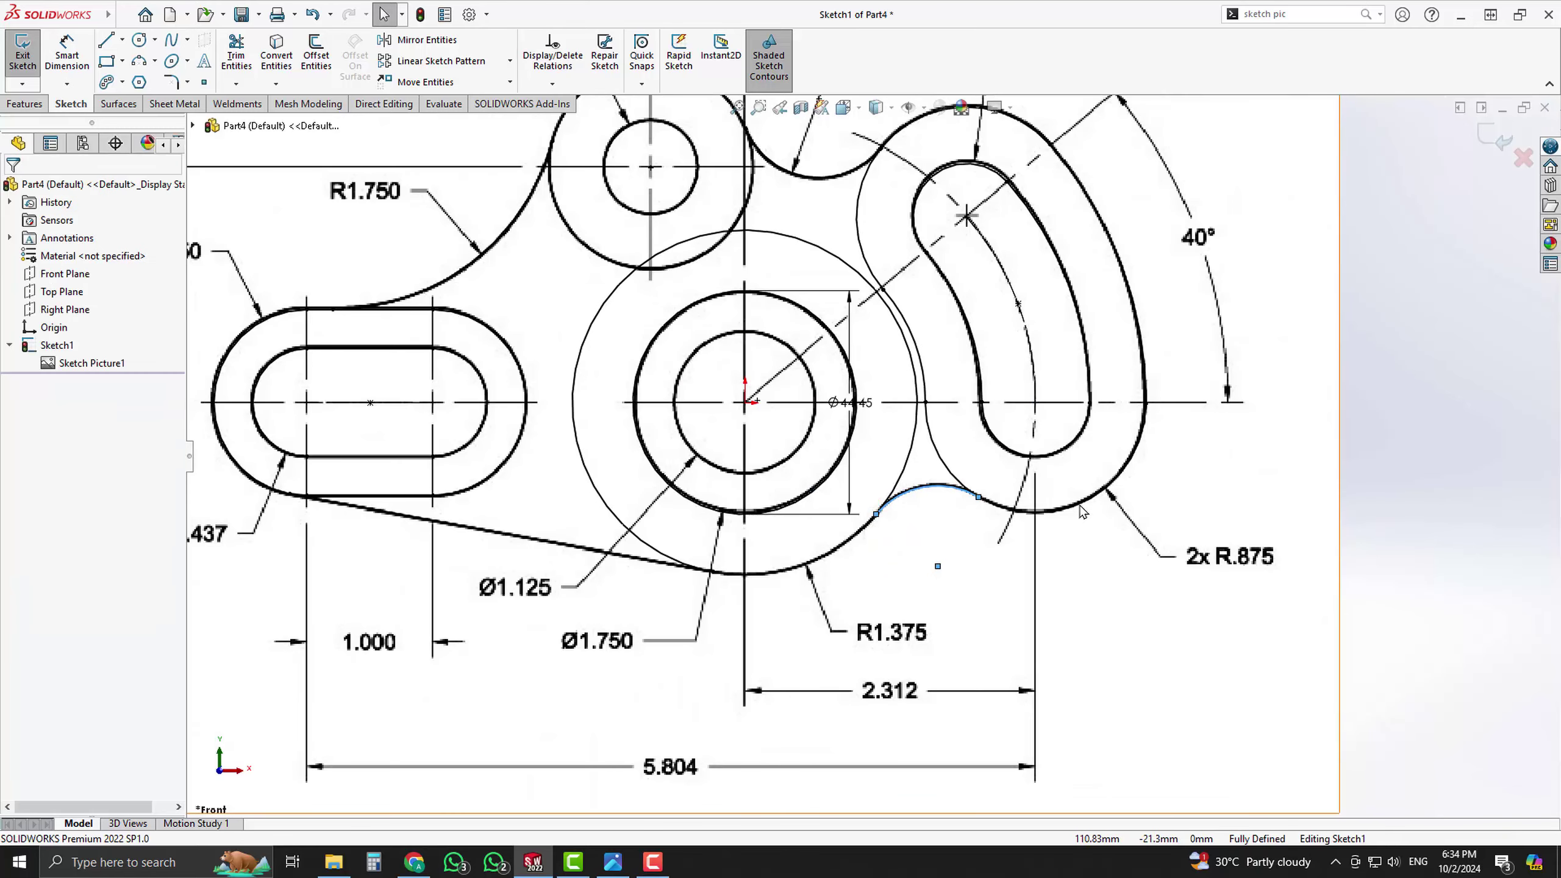
# - Power trim the parts of the R1.375 circle inside the profile, keeping only its lower outer arc
pyautogui.scroll(2, 770, 351)
pyautogui.scroll(-2, 770, 351)
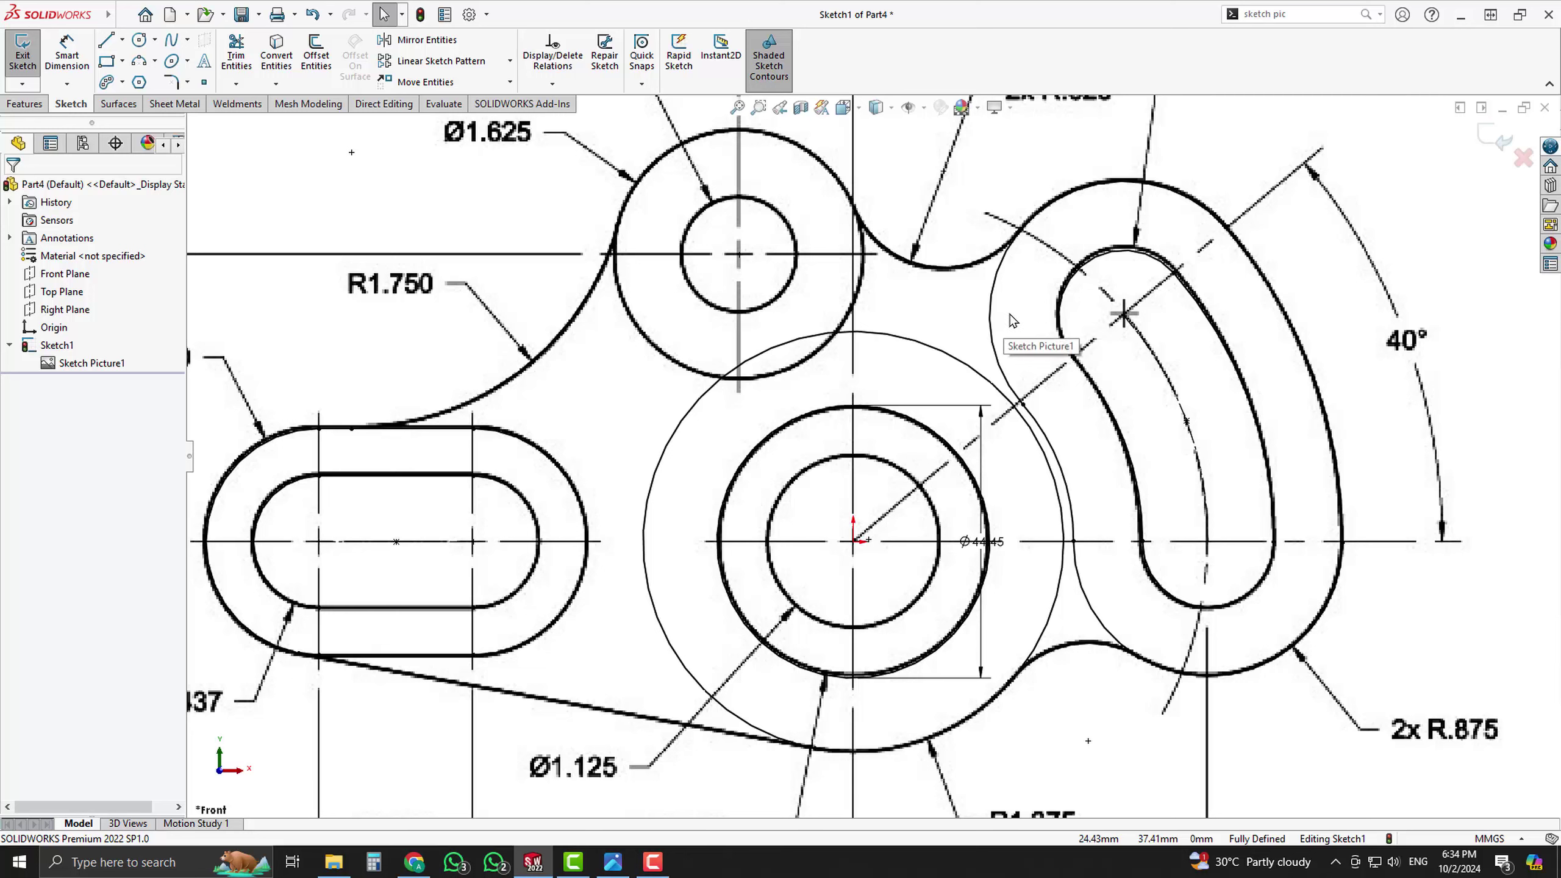
pyautogui.click(238, 55)
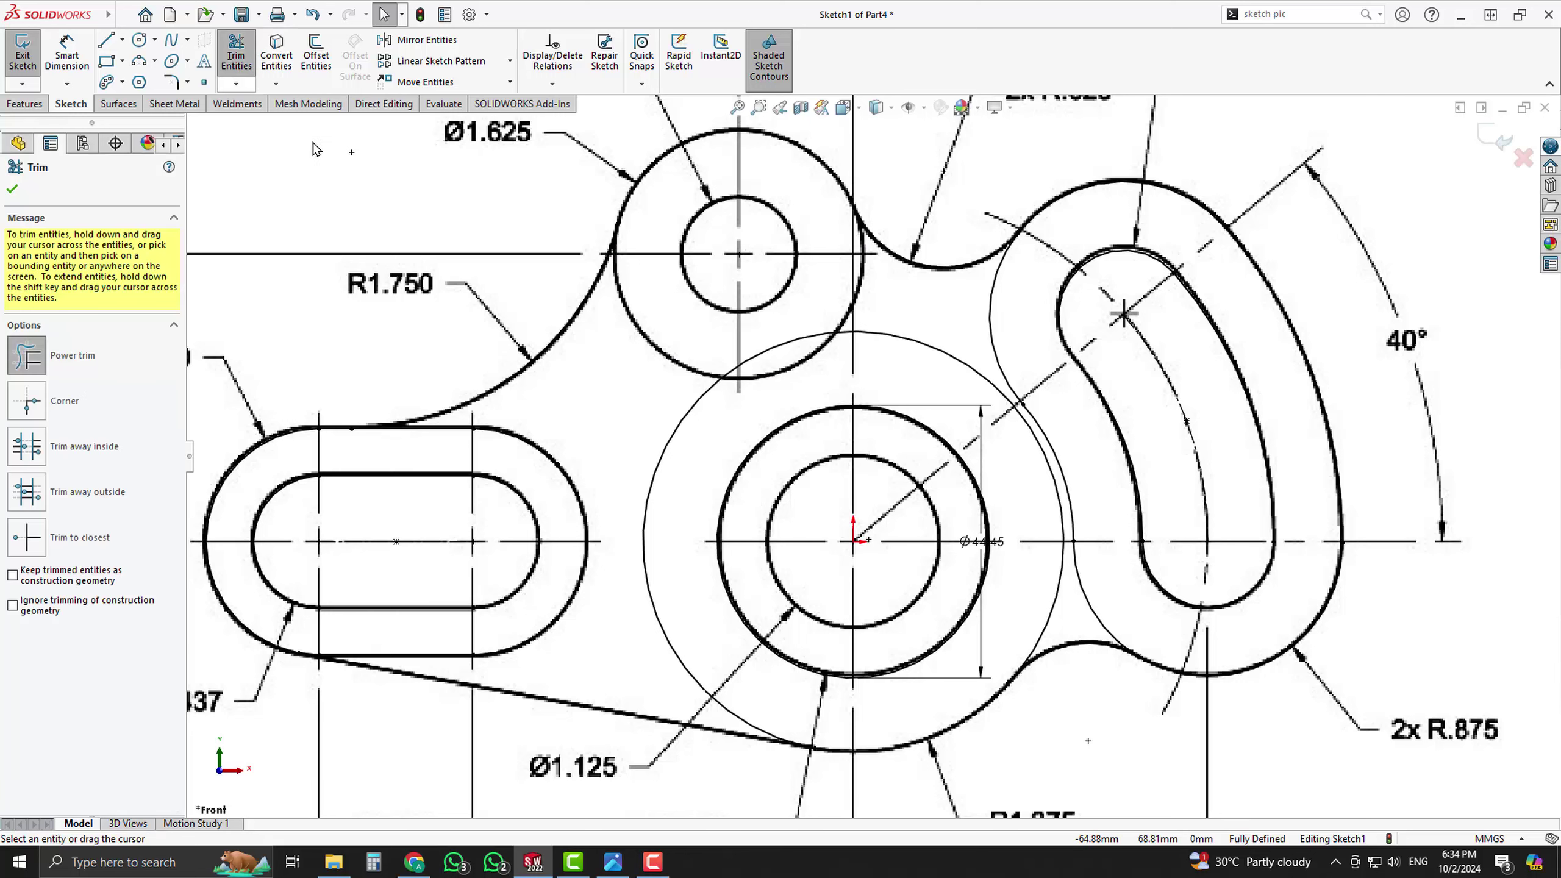
pyautogui.moveTo(676, 455); pyautogui.dragTo(683, 468)
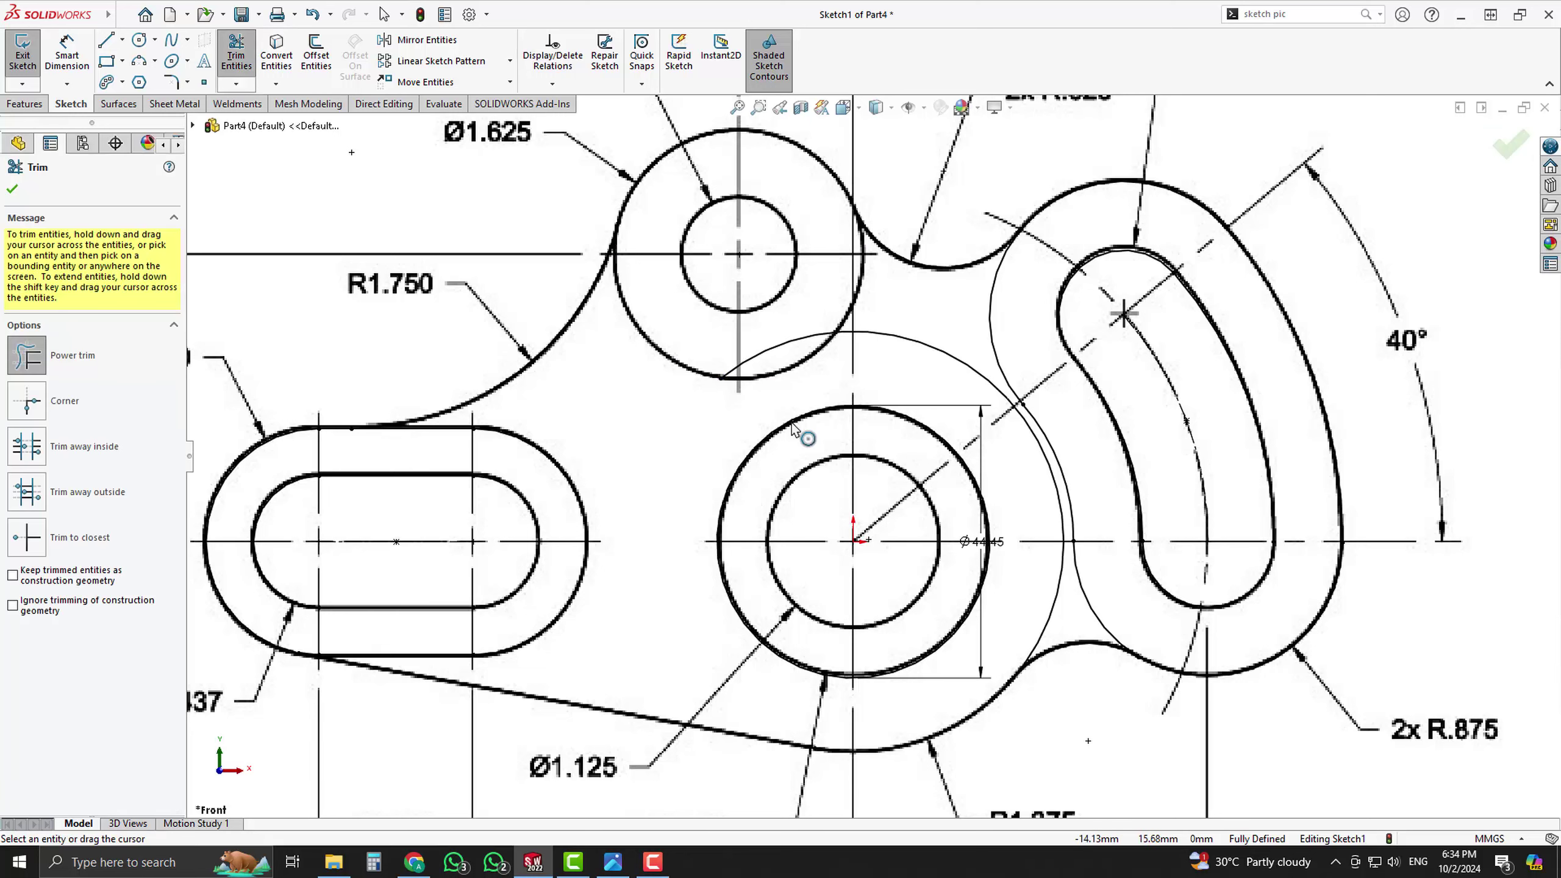
pyautogui.moveTo(878, 332); pyautogui.dragTo(904, 364)
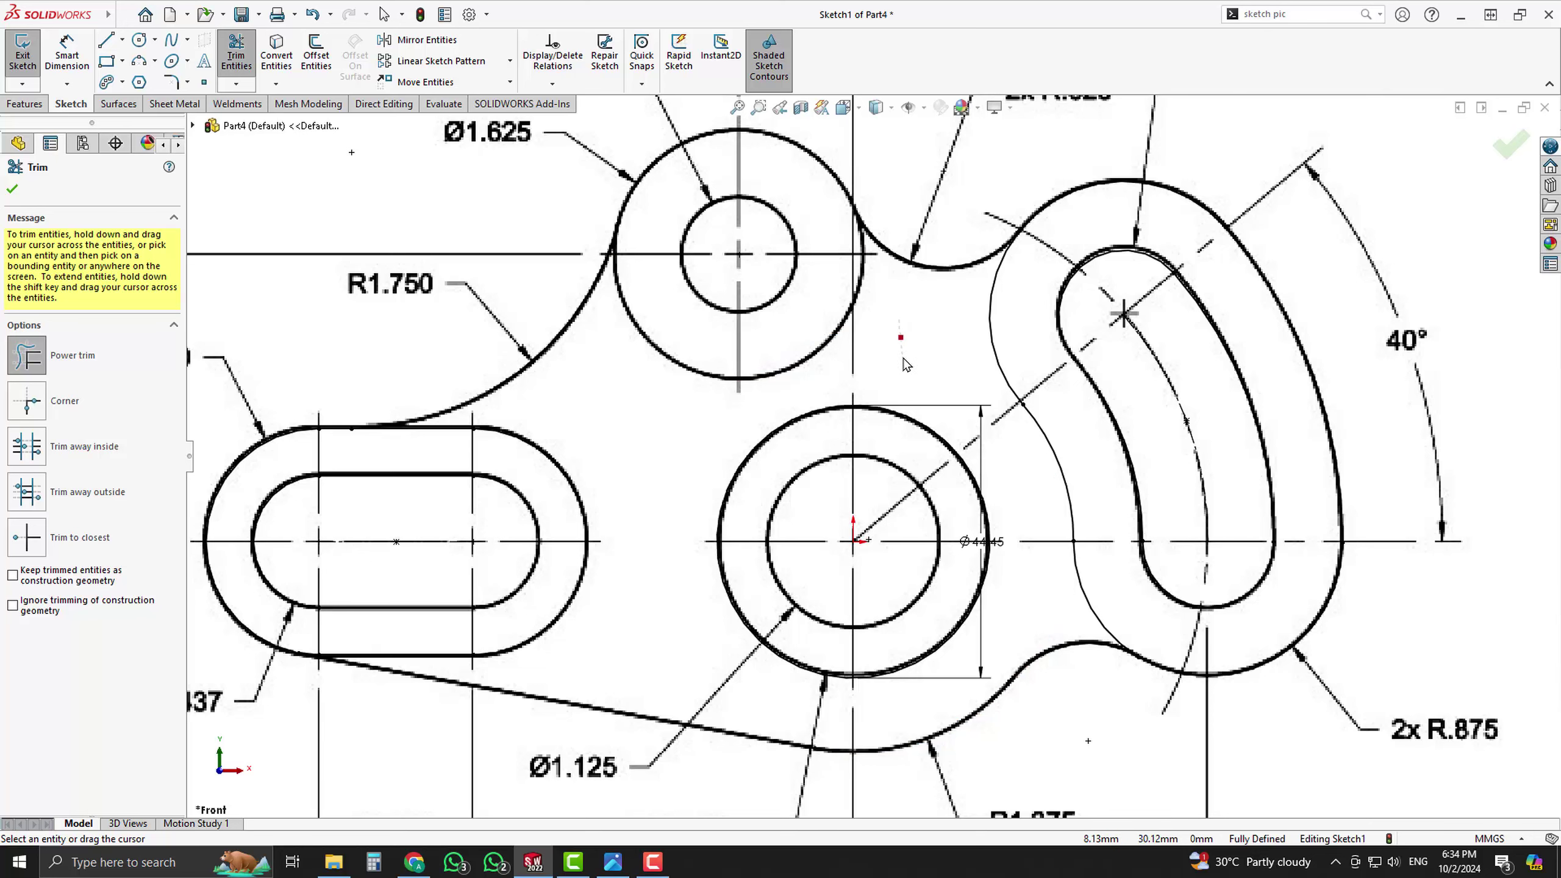
# - Trim away the inner edge and inner end-arc portions of the outer curved slot, accepting that the slot entity is destroyed
pyautogui.moveTo(1045, 478); pyautogui.dragTo(1063, 454)
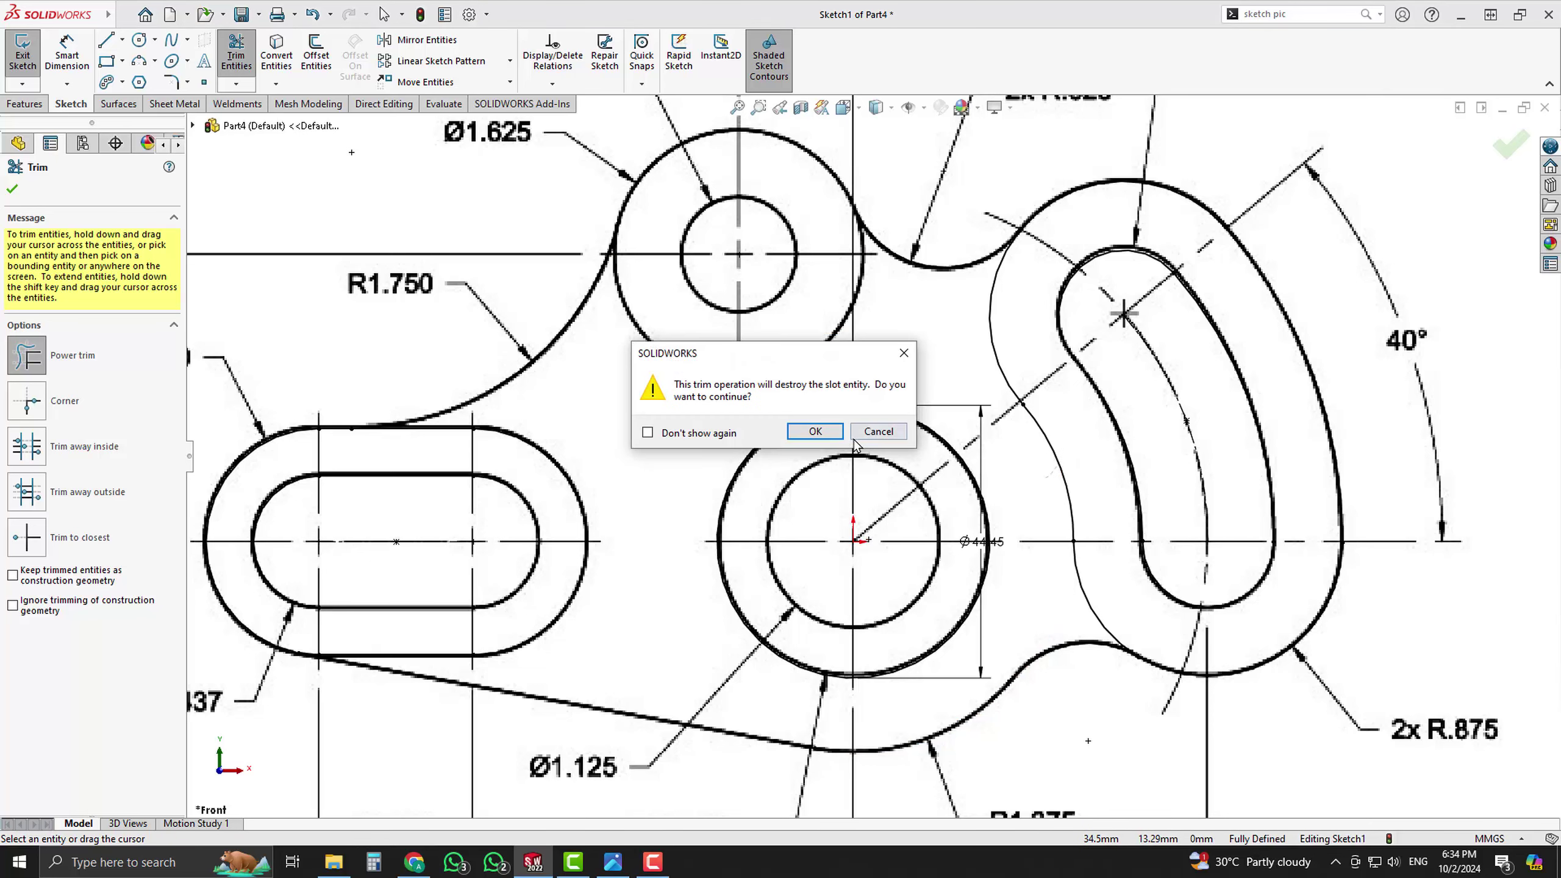
pyautogui.click(821, 432)
pyautogui.press('Escape')
pyautogui.click(237, 54)
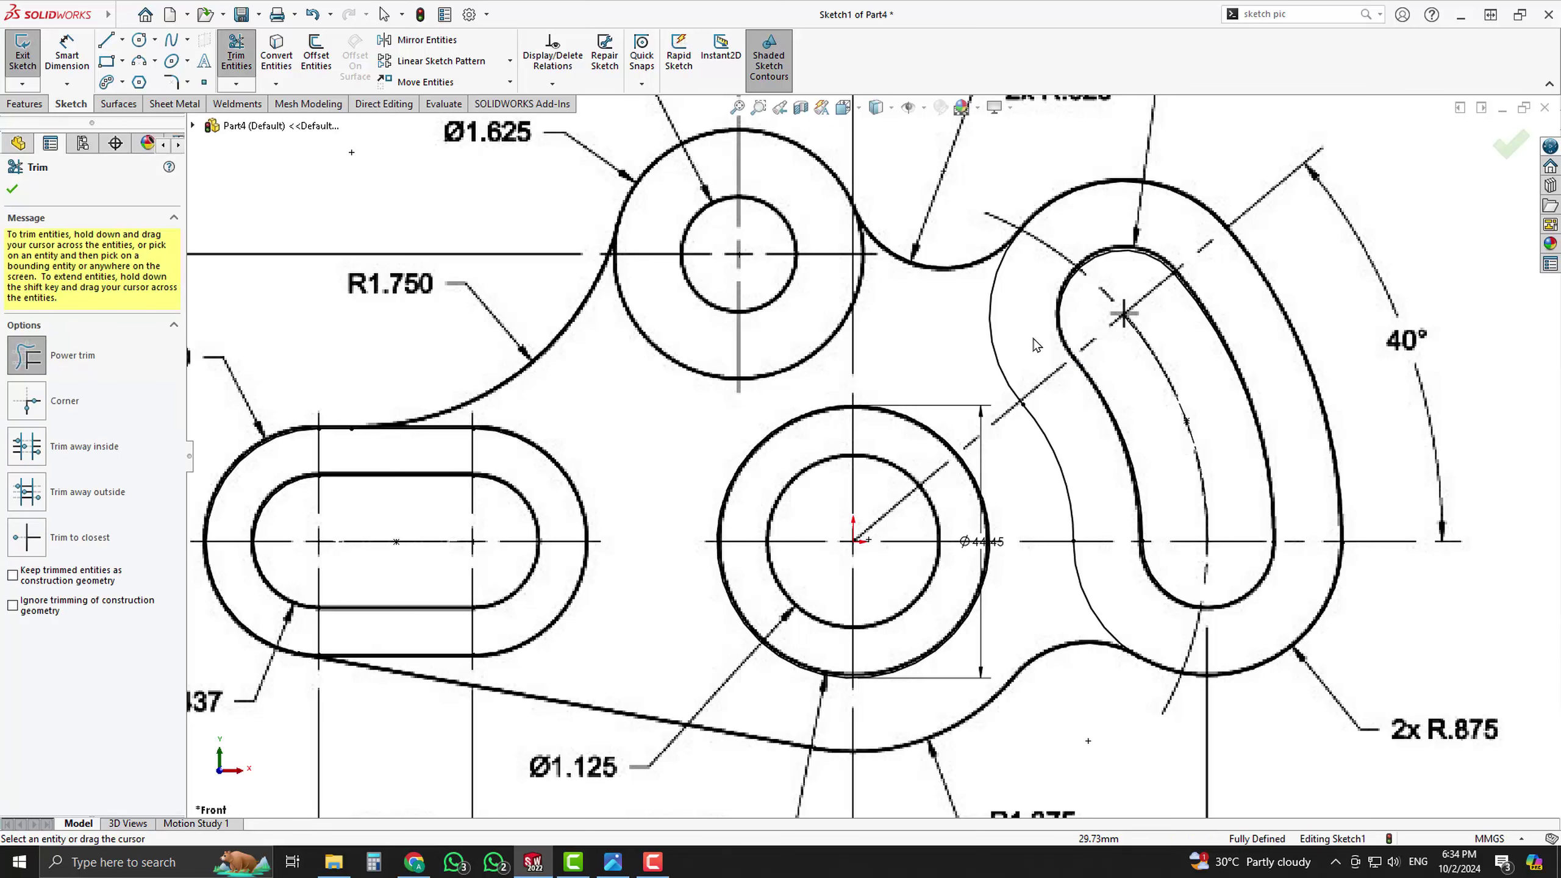
pyautogui.moveTo(1032, 337); pyautogui.dragTo(959, 330)
pyautogui.click(824, 432)
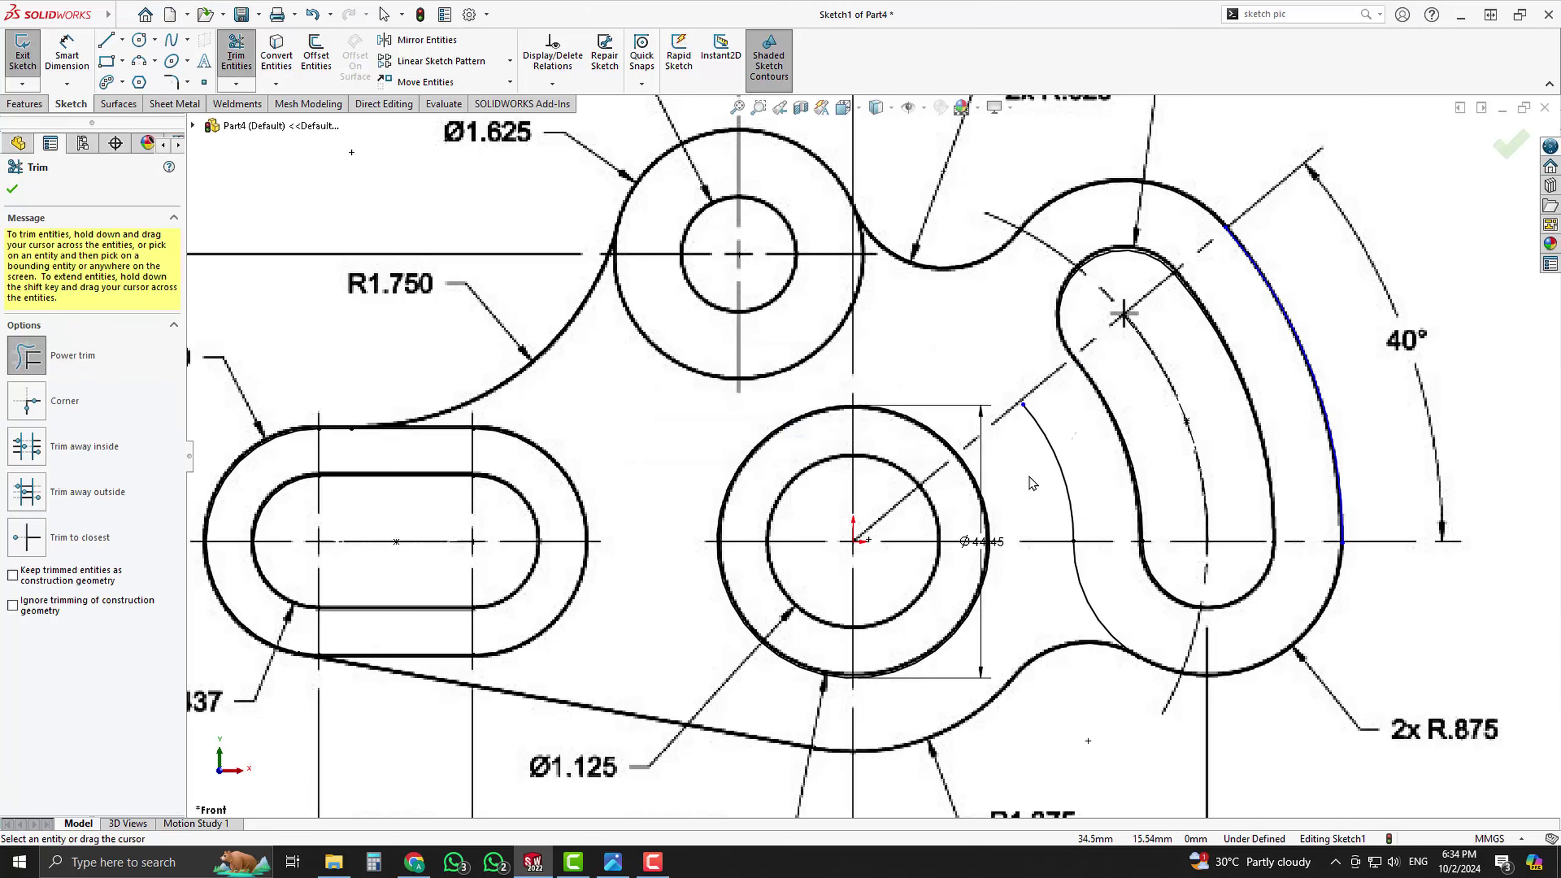
pyautogui.moveTo(1031, 483)
pyautogui.mouseDown()
pyautogui.moveTo(1100, 557)
pyautogui.moveTo(1058, 613)
pyautogui.mouseUp()
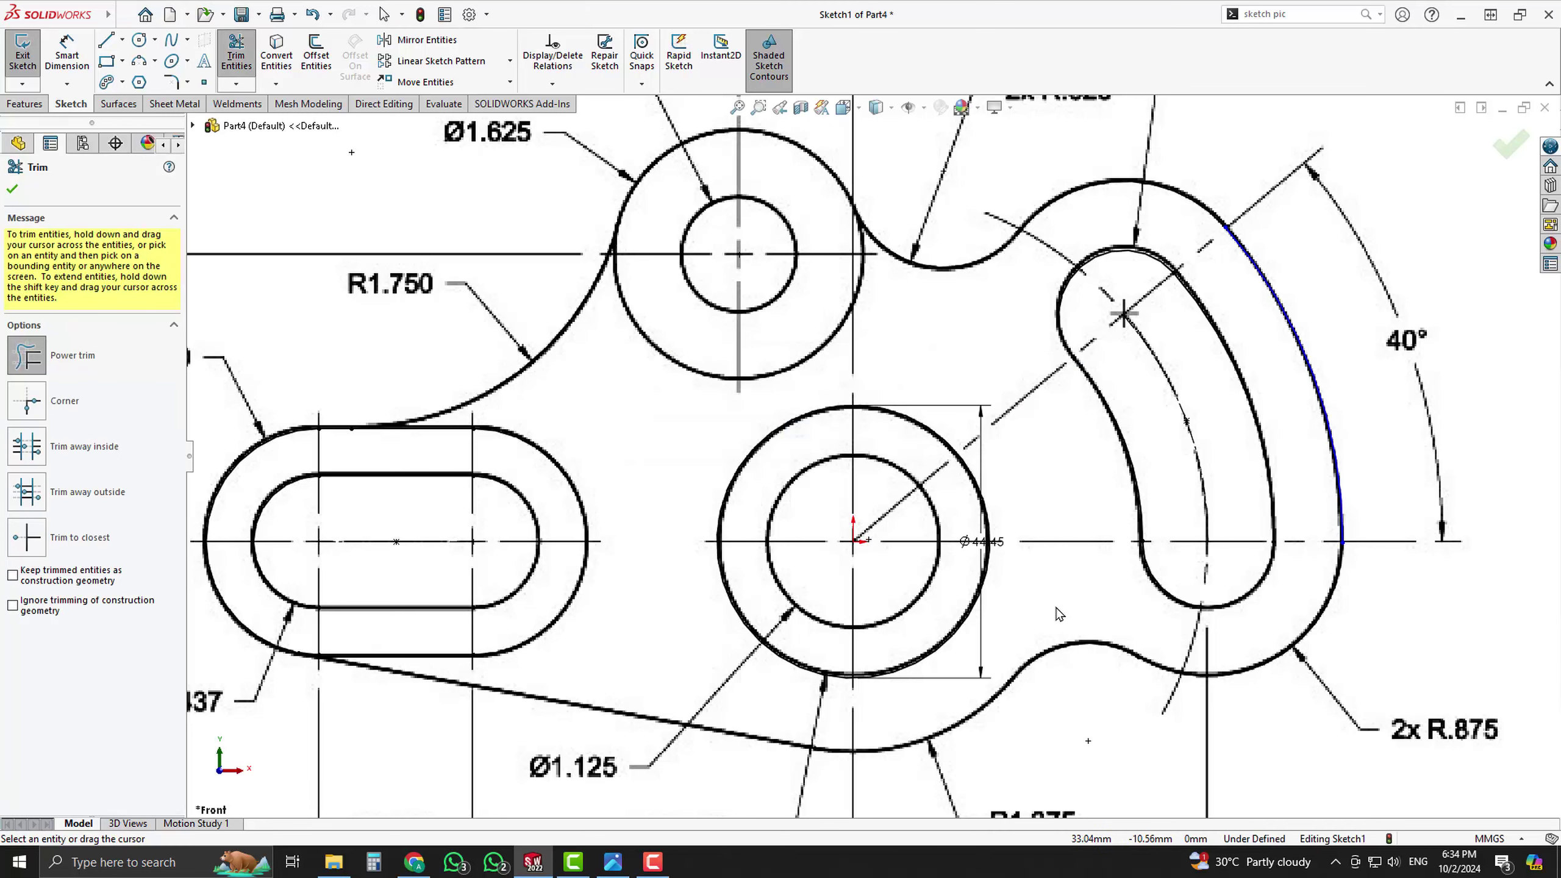
pyautogui.press('Escape')
# - Add a Fix relation to the large outer arc of the trimmed curved slot
pyautogui.click(1333, 401)
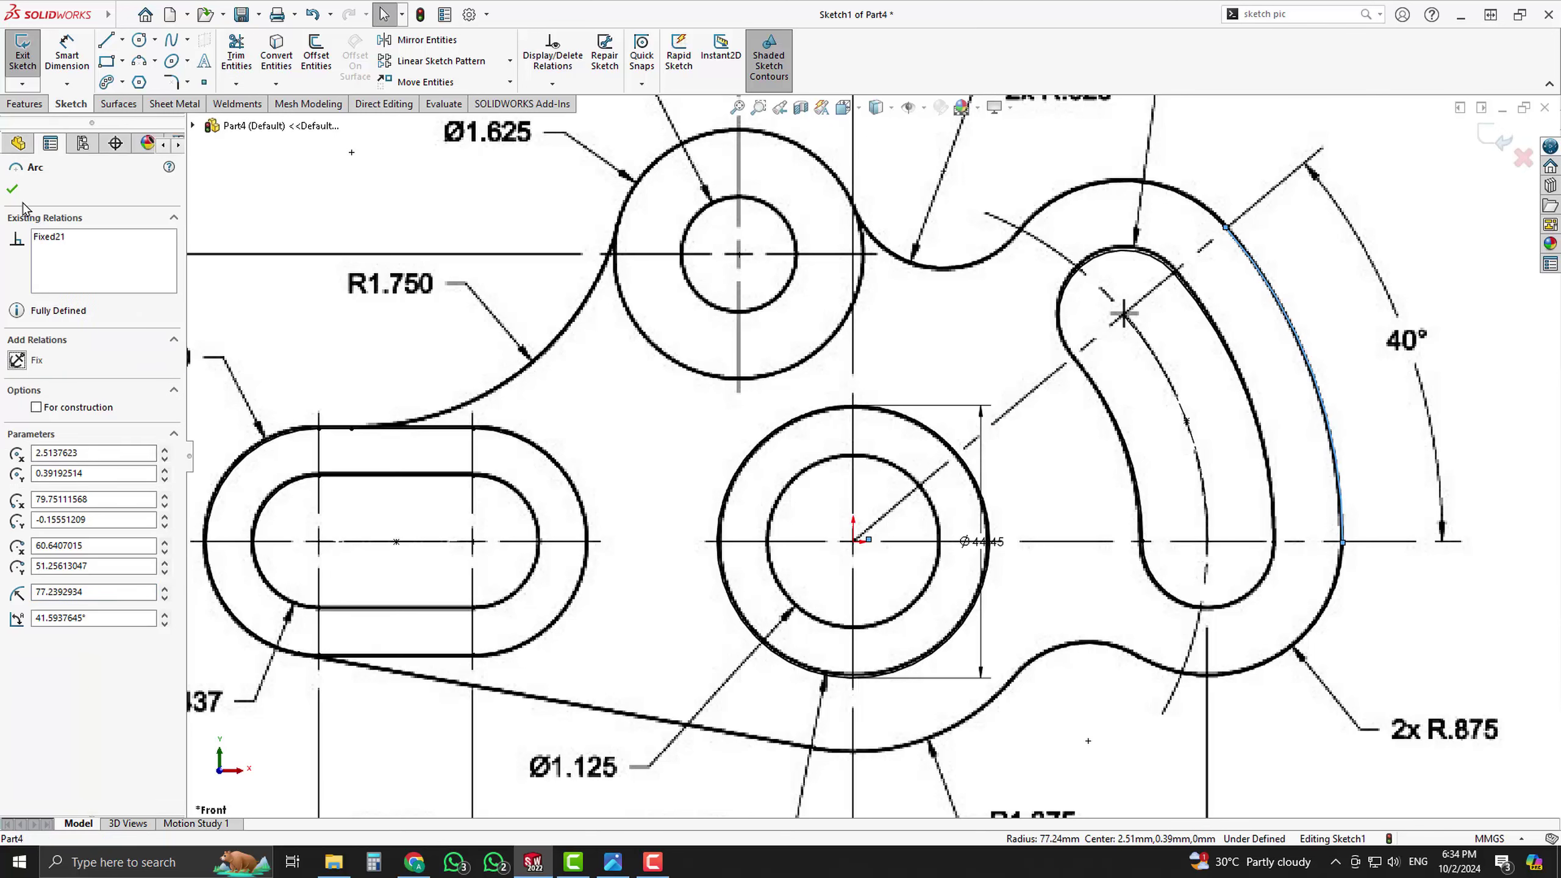
pyautogui.press('Escape')
# - Exit the sketch and hide the reference sketch picture
pyautogui.scroll(3, 871, 455)
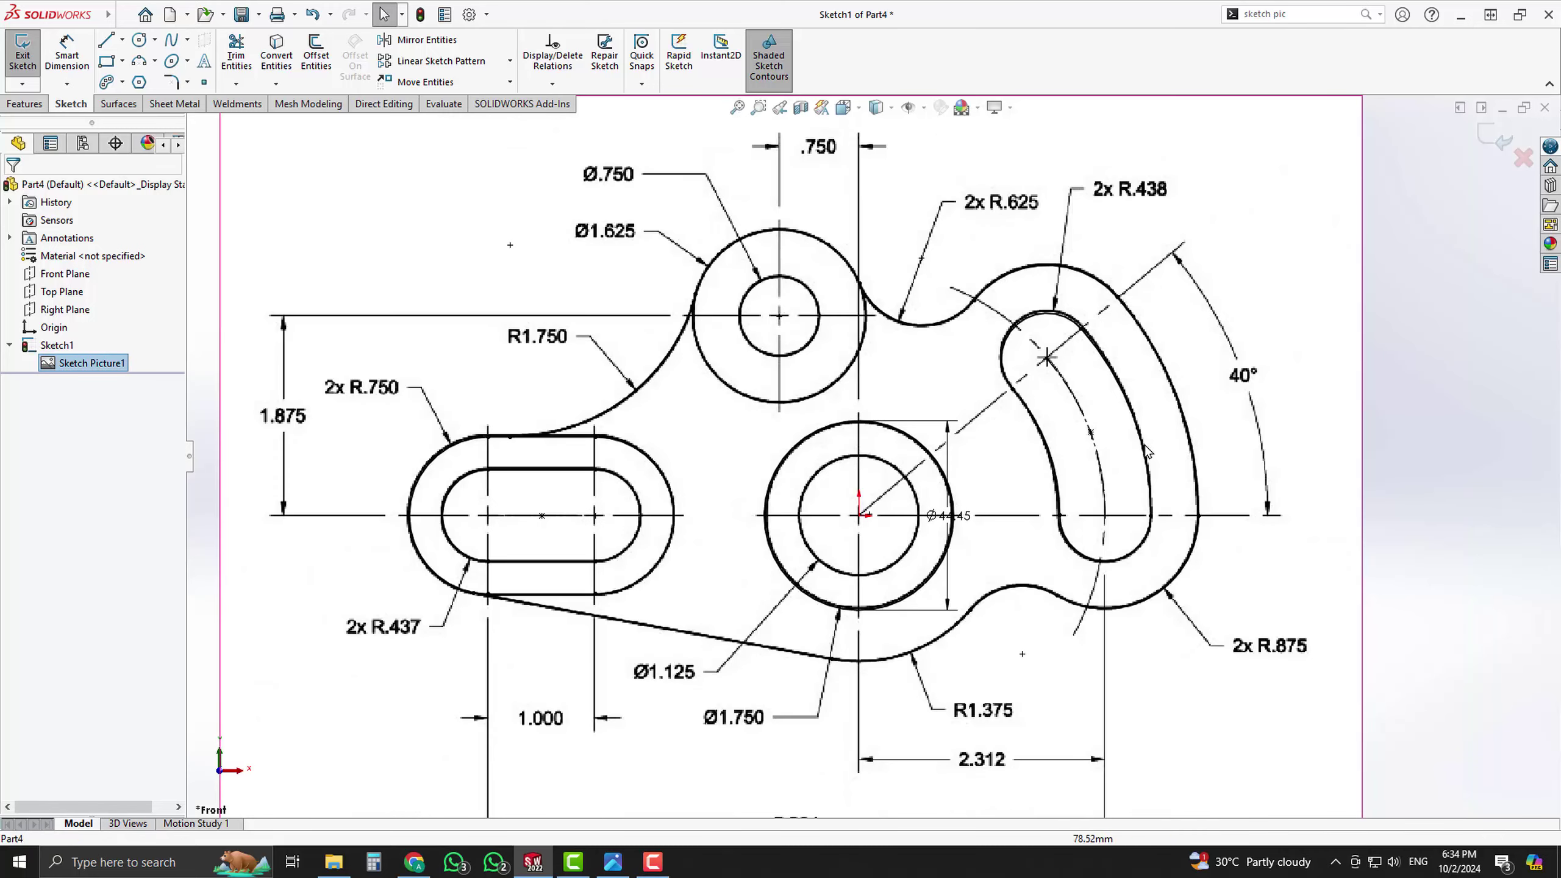
pyautogui.scroll(-2, 589, 545)
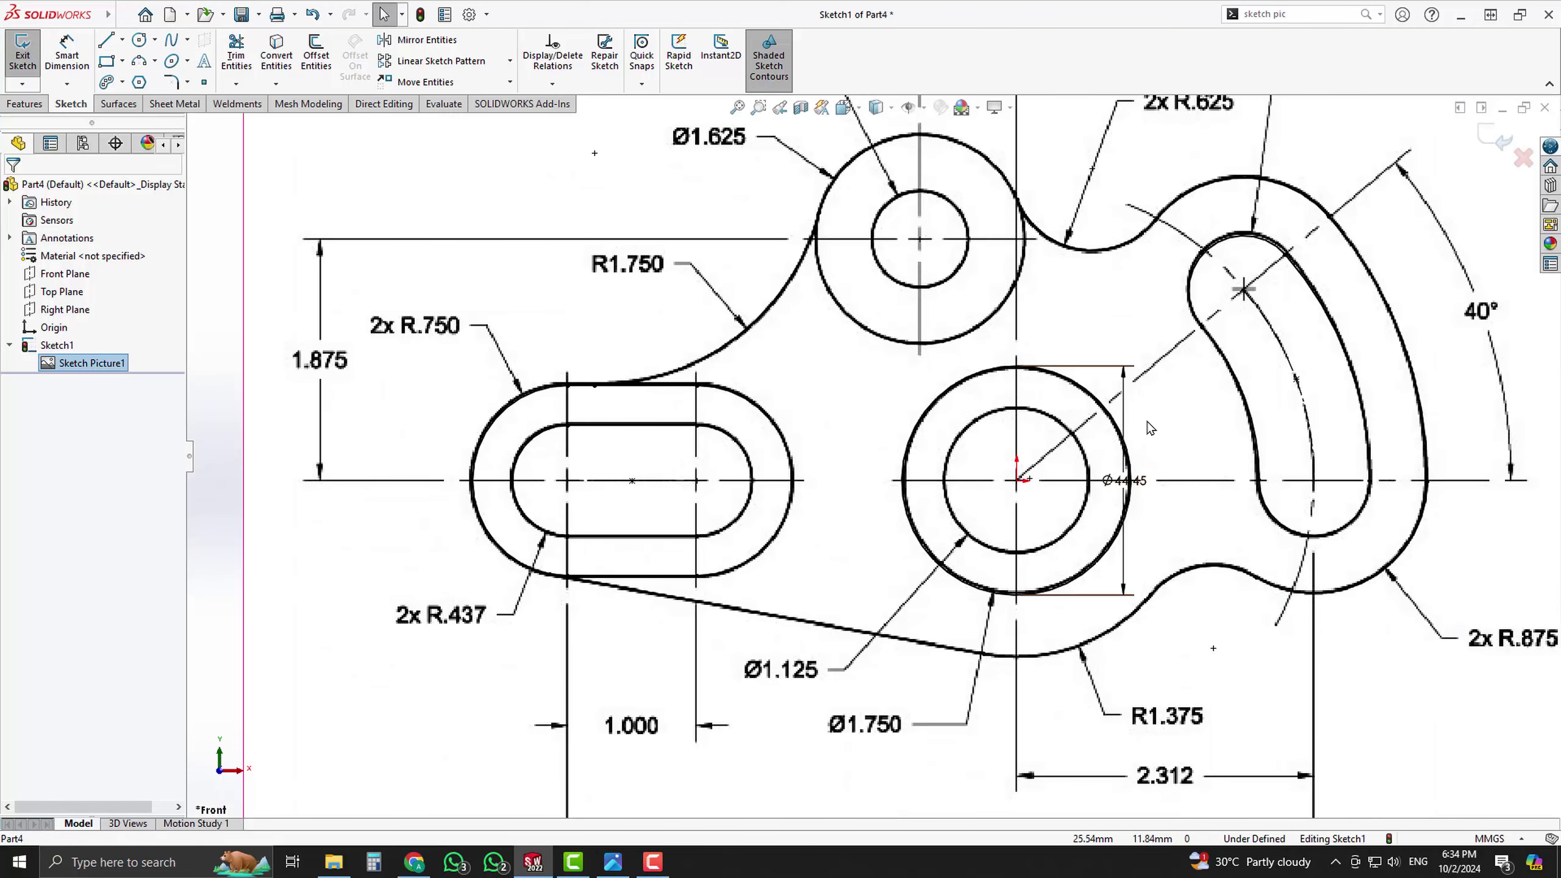
pyautogui.scroll(3, 1133, 442)
pyautogui.scroll(-1, 1108, 443)
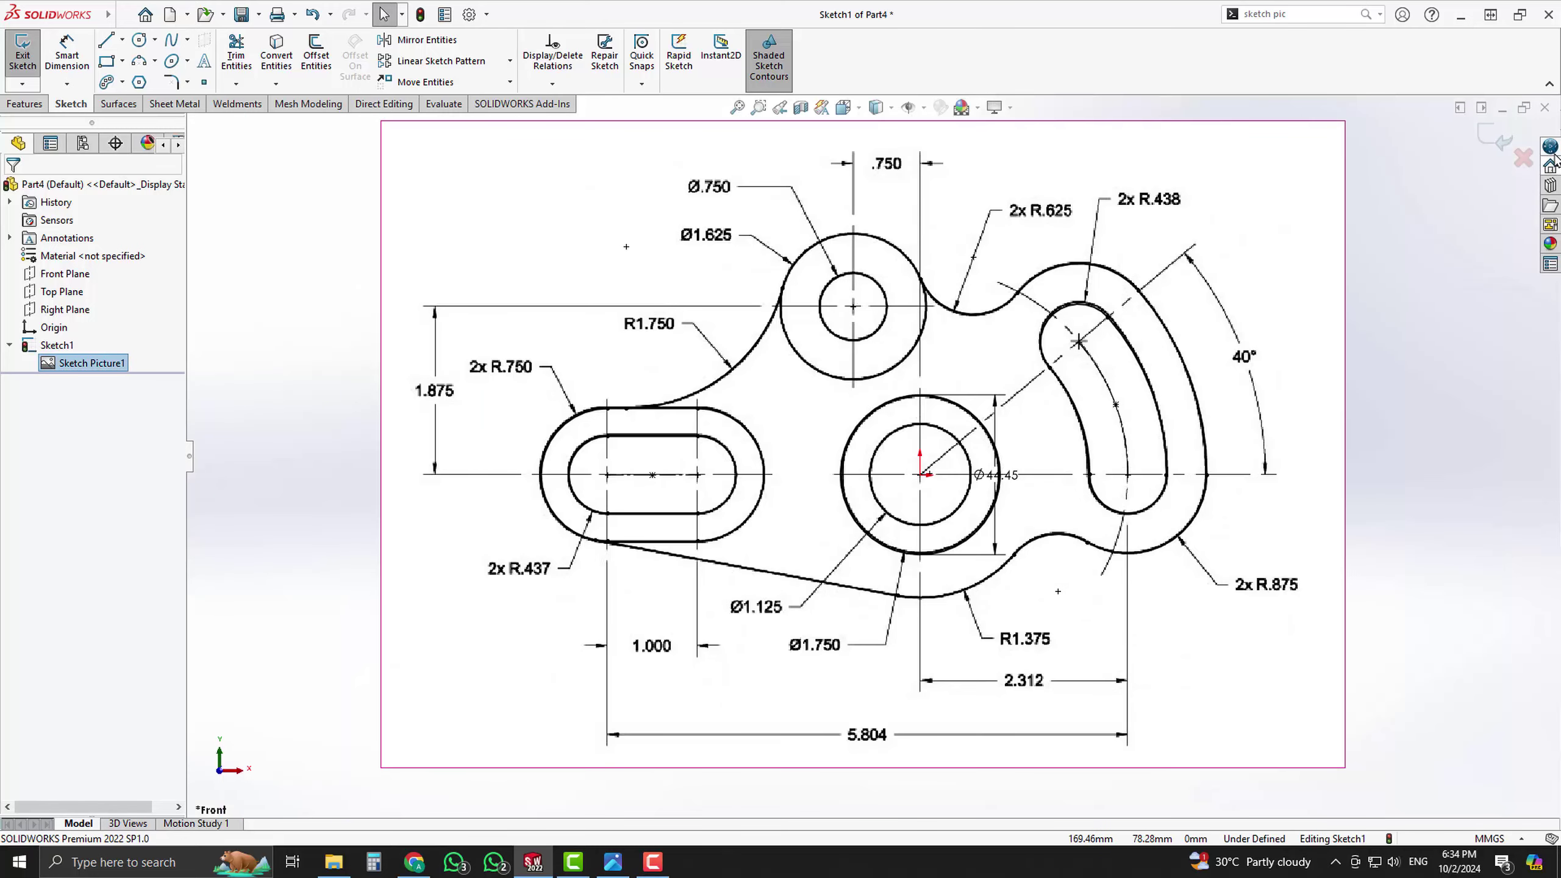
pyautogui.click(1494, 138)
pyautogui.click(1423, 313)
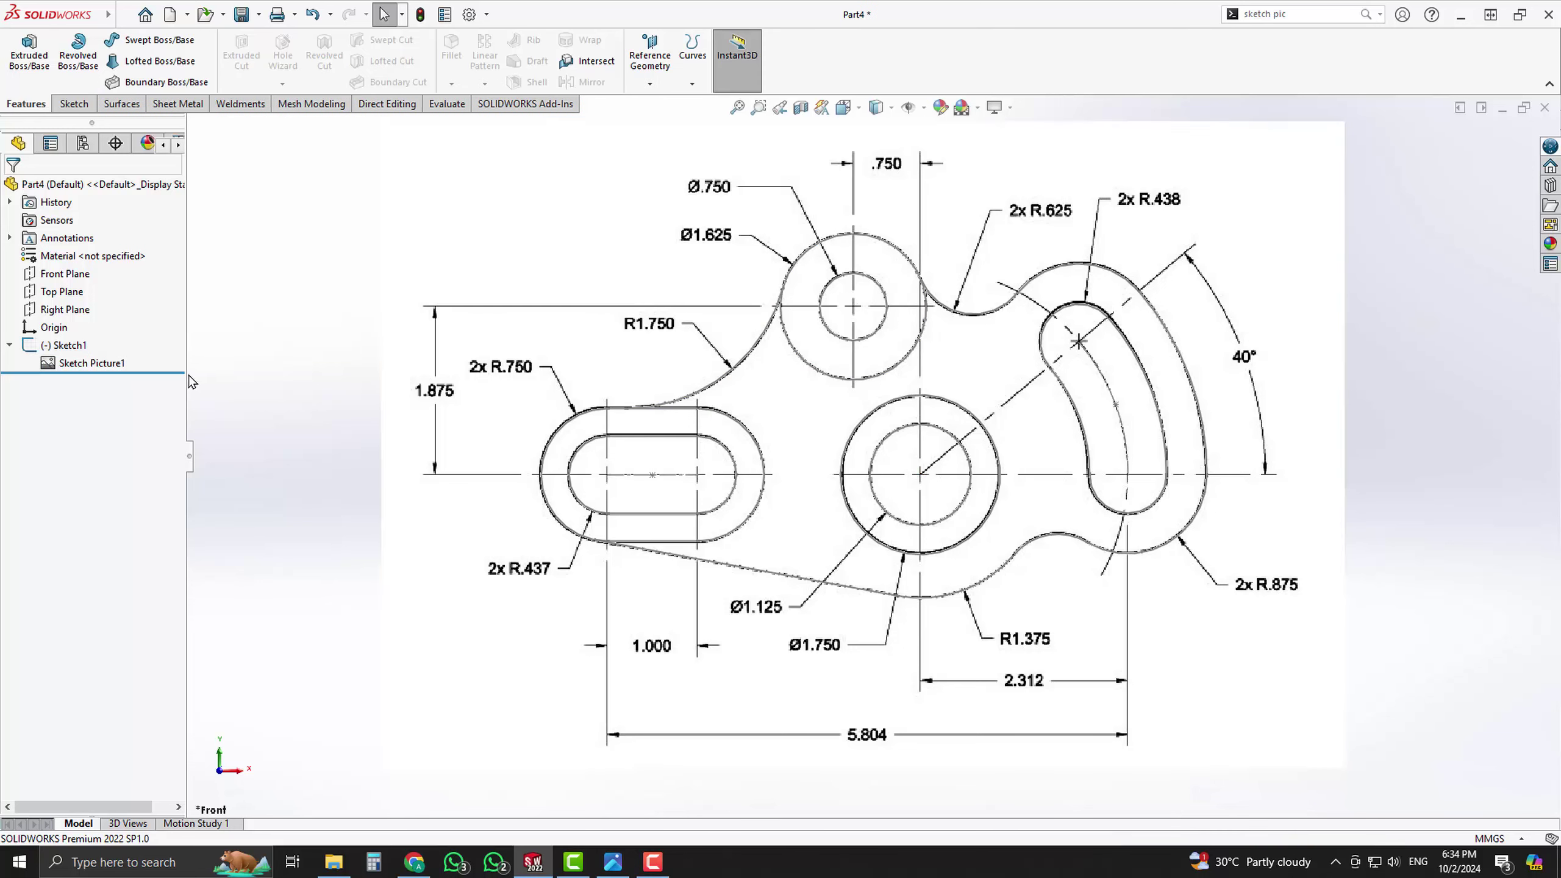
pyautogui.click(98, 363)
pyautogui.click(148, 345)
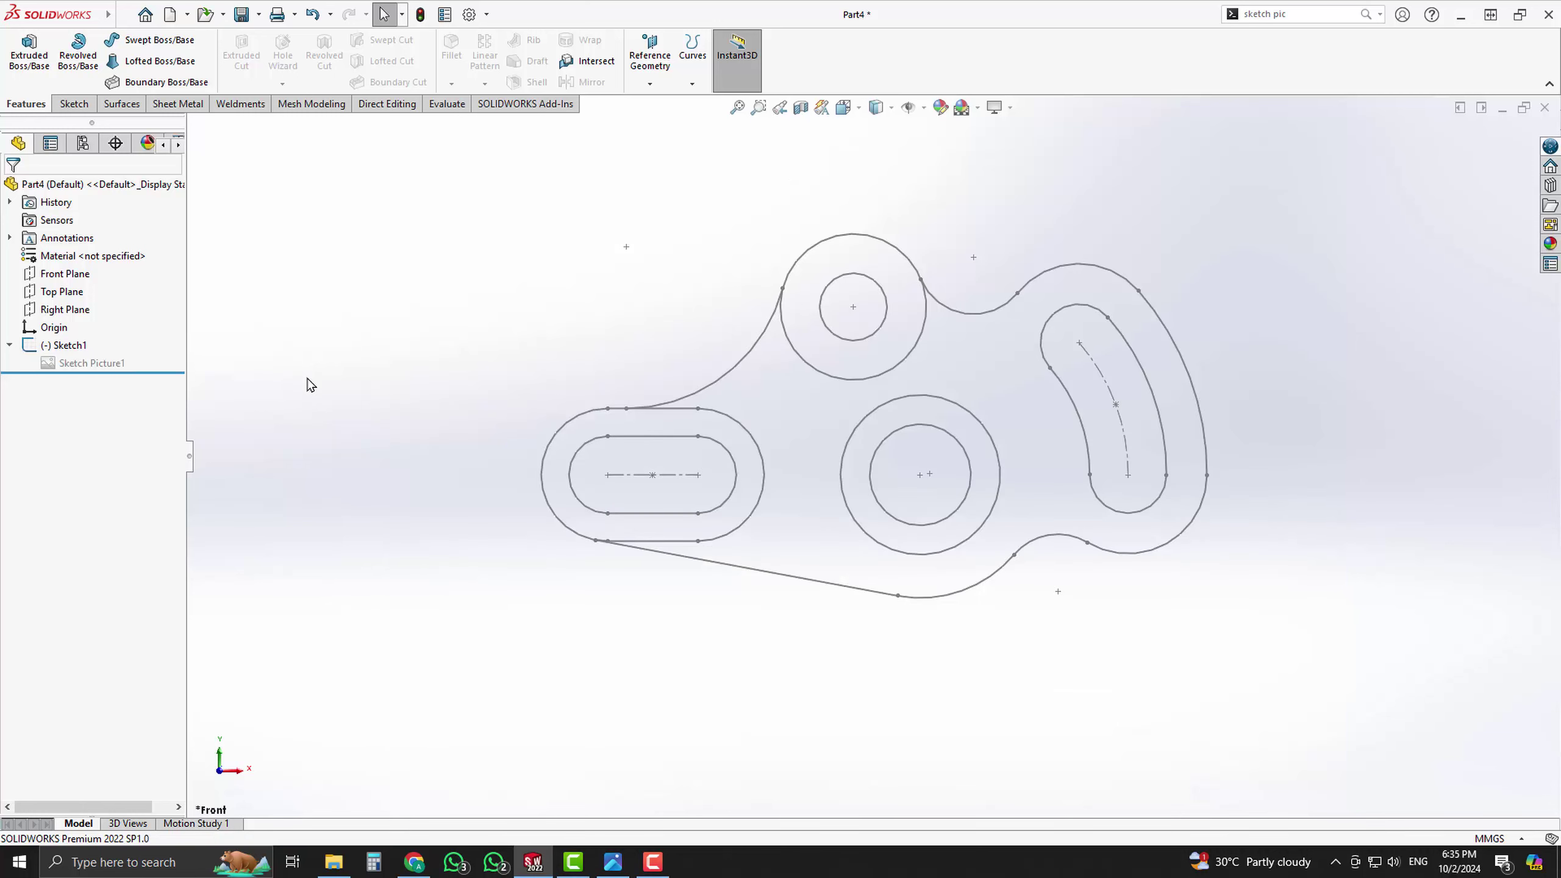
# - Reopen Sketch1 for editing and compare its profile with the reference drawing 05.jpg in the image viewer
pyautogui.click(63, 345)
pyautogui.click(86, 325)
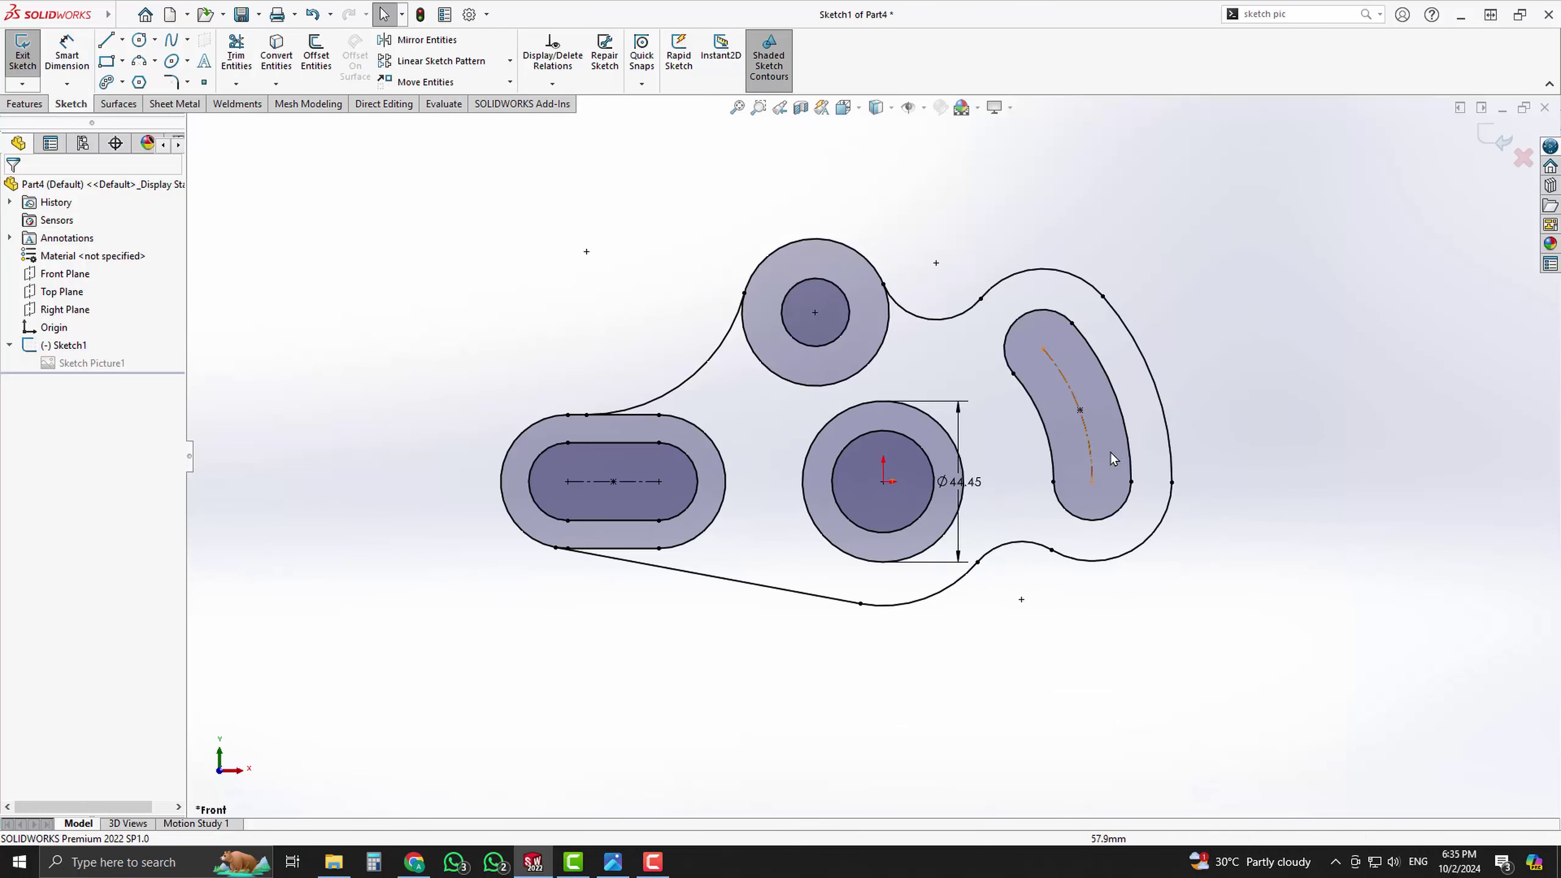
pyautogui.click(612, 861)
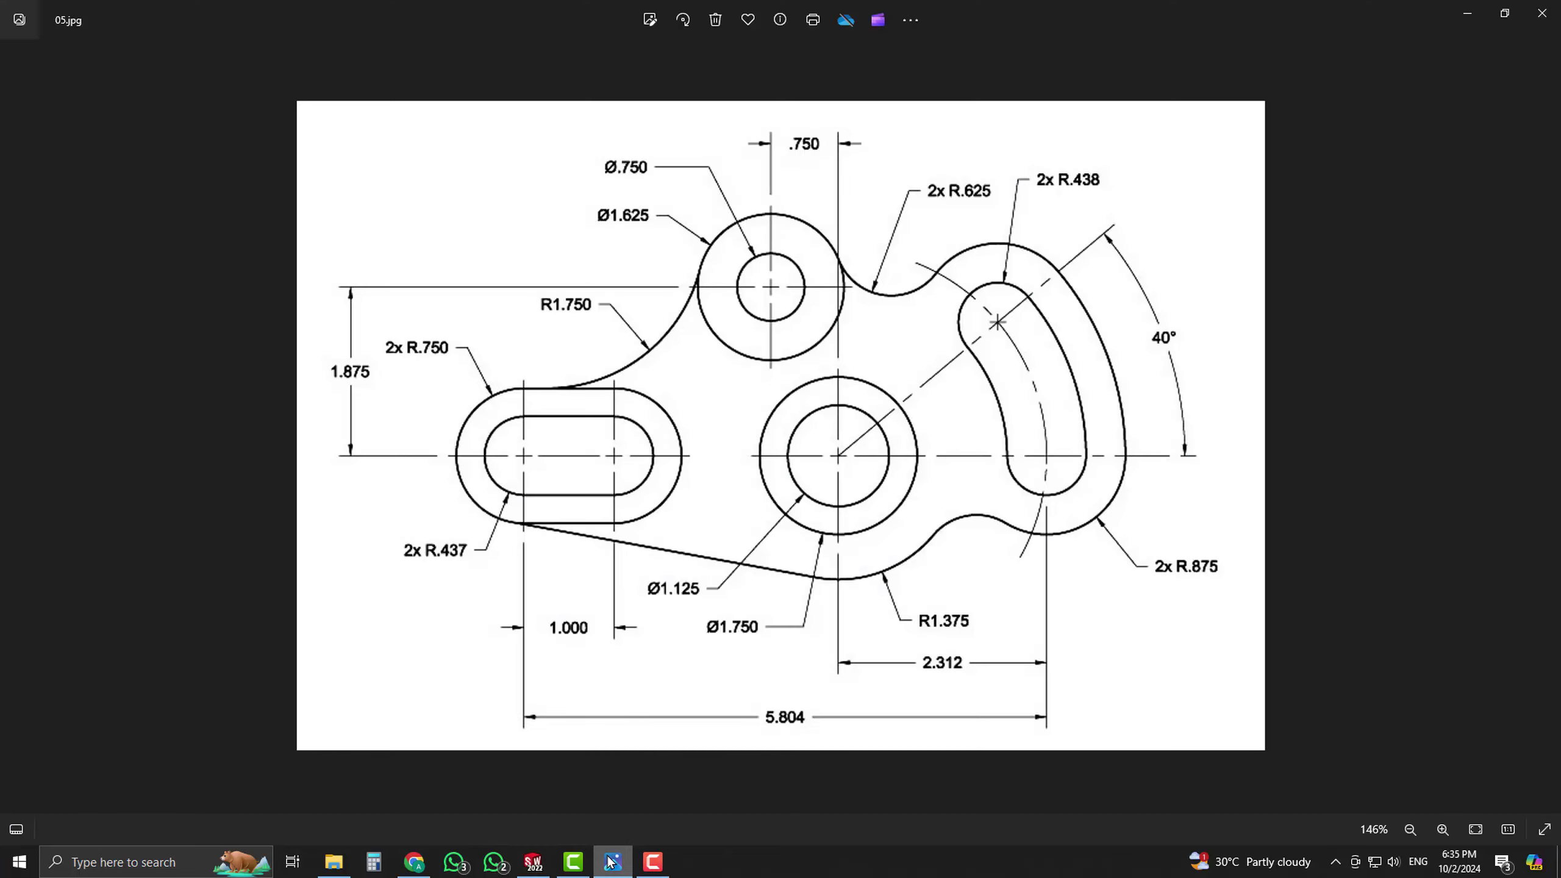
pyautogui.click(534, 861)
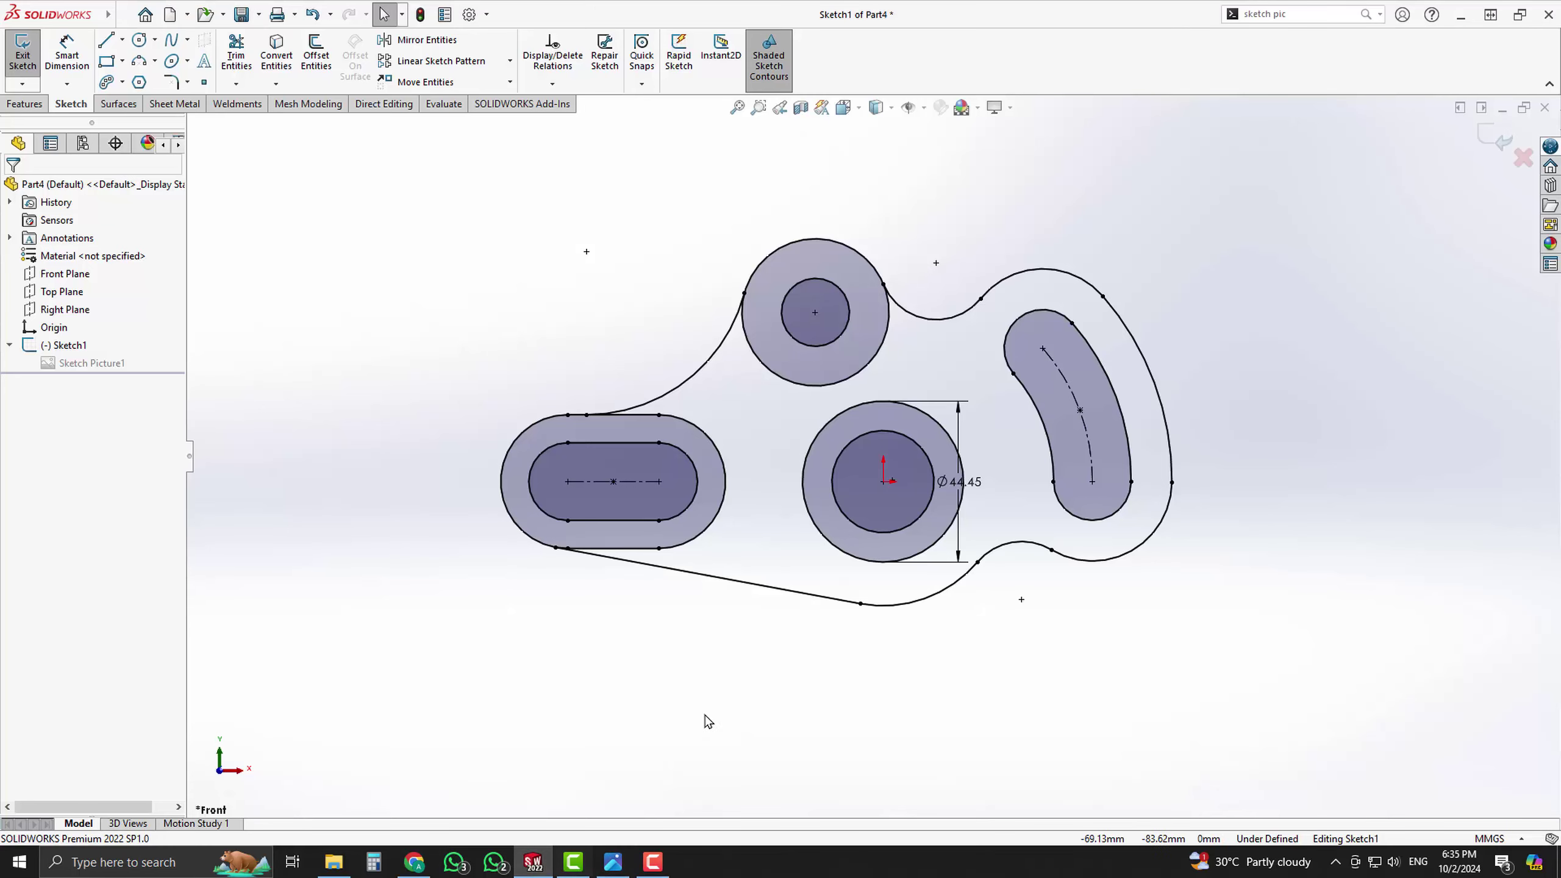
pyautogui.click(613, 862)
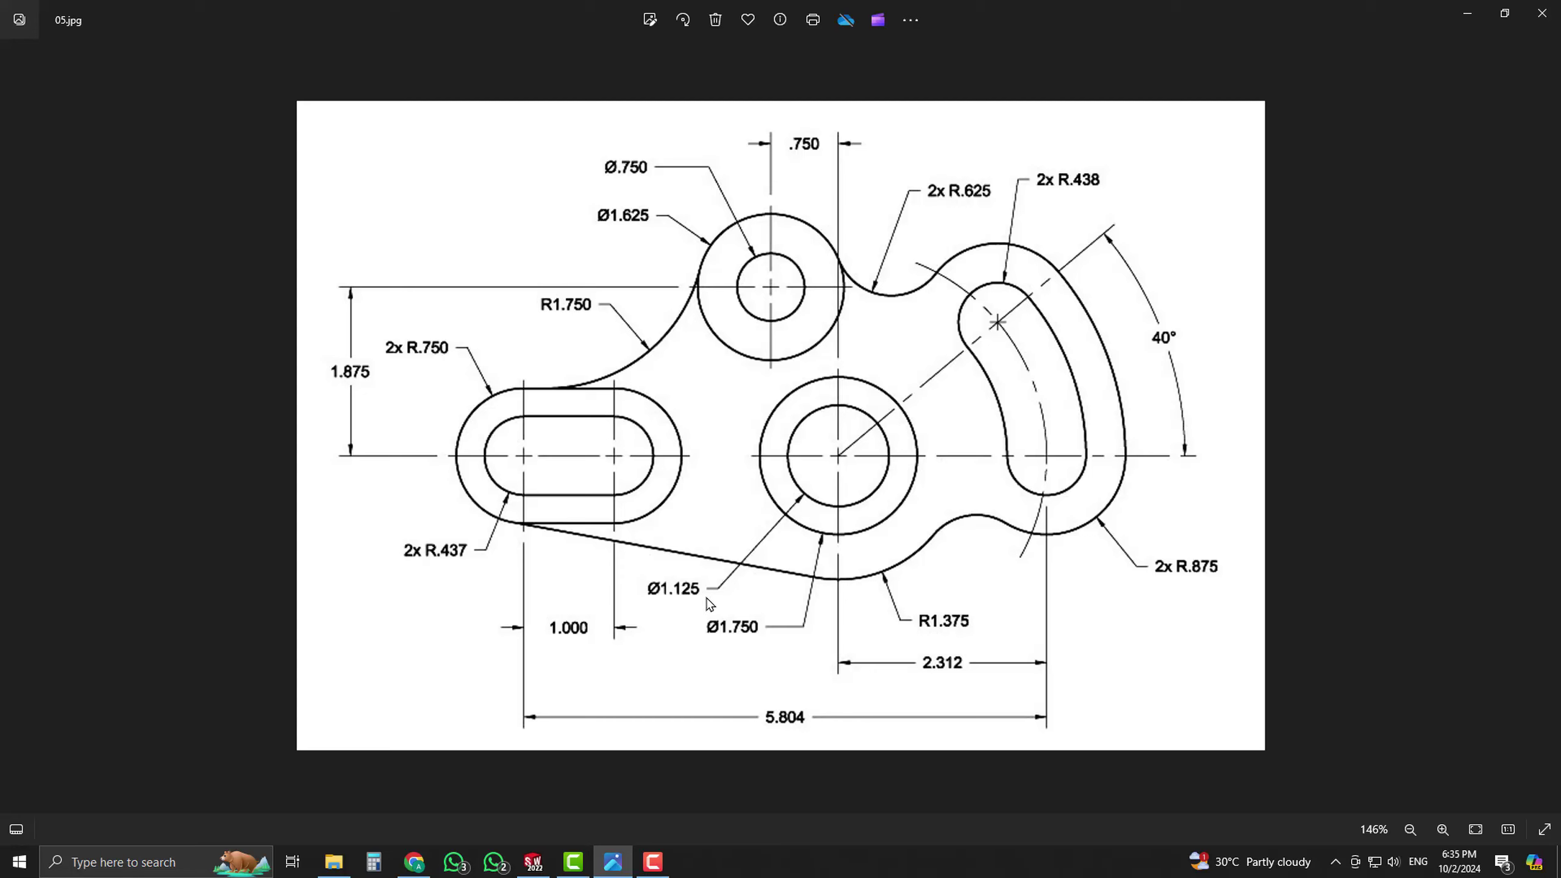
pyautogui.click(534, 862)
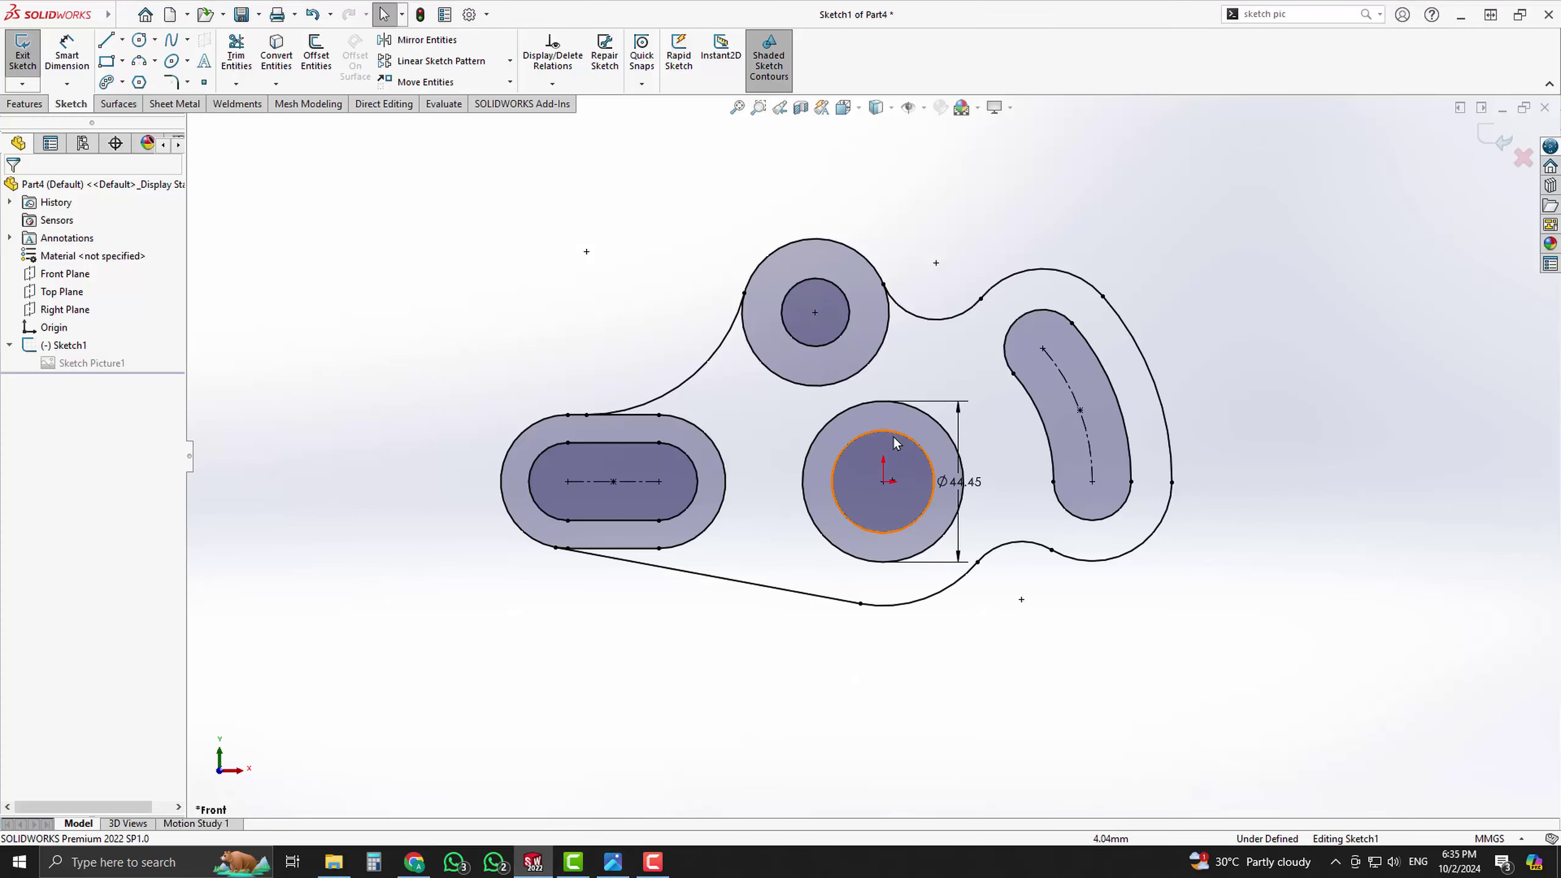
pyautogui.click(612, 862)
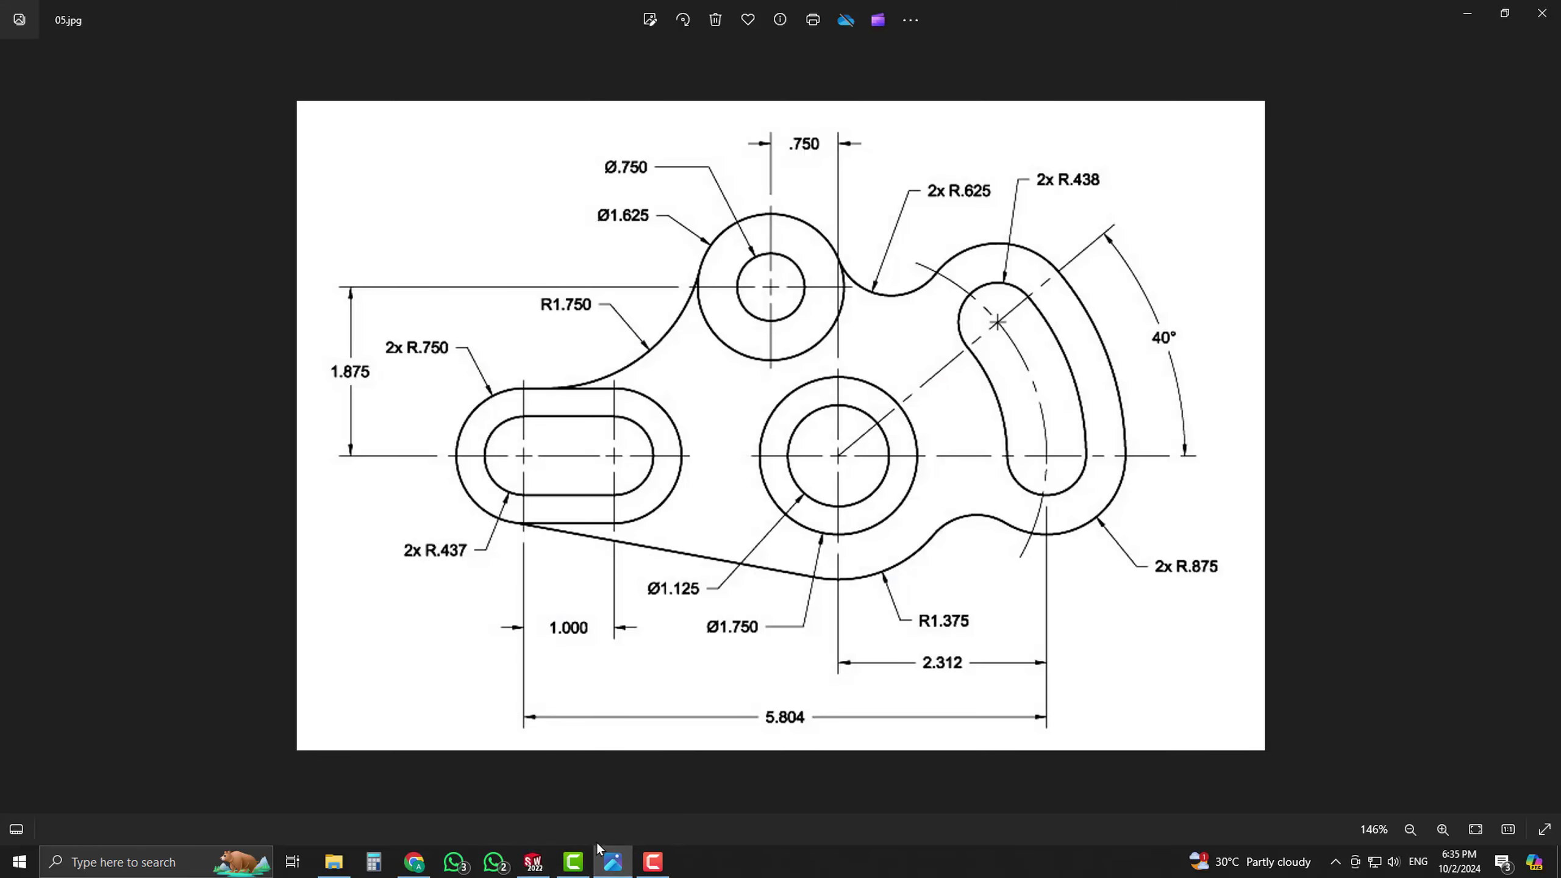
pyautogui.click(534, 861)
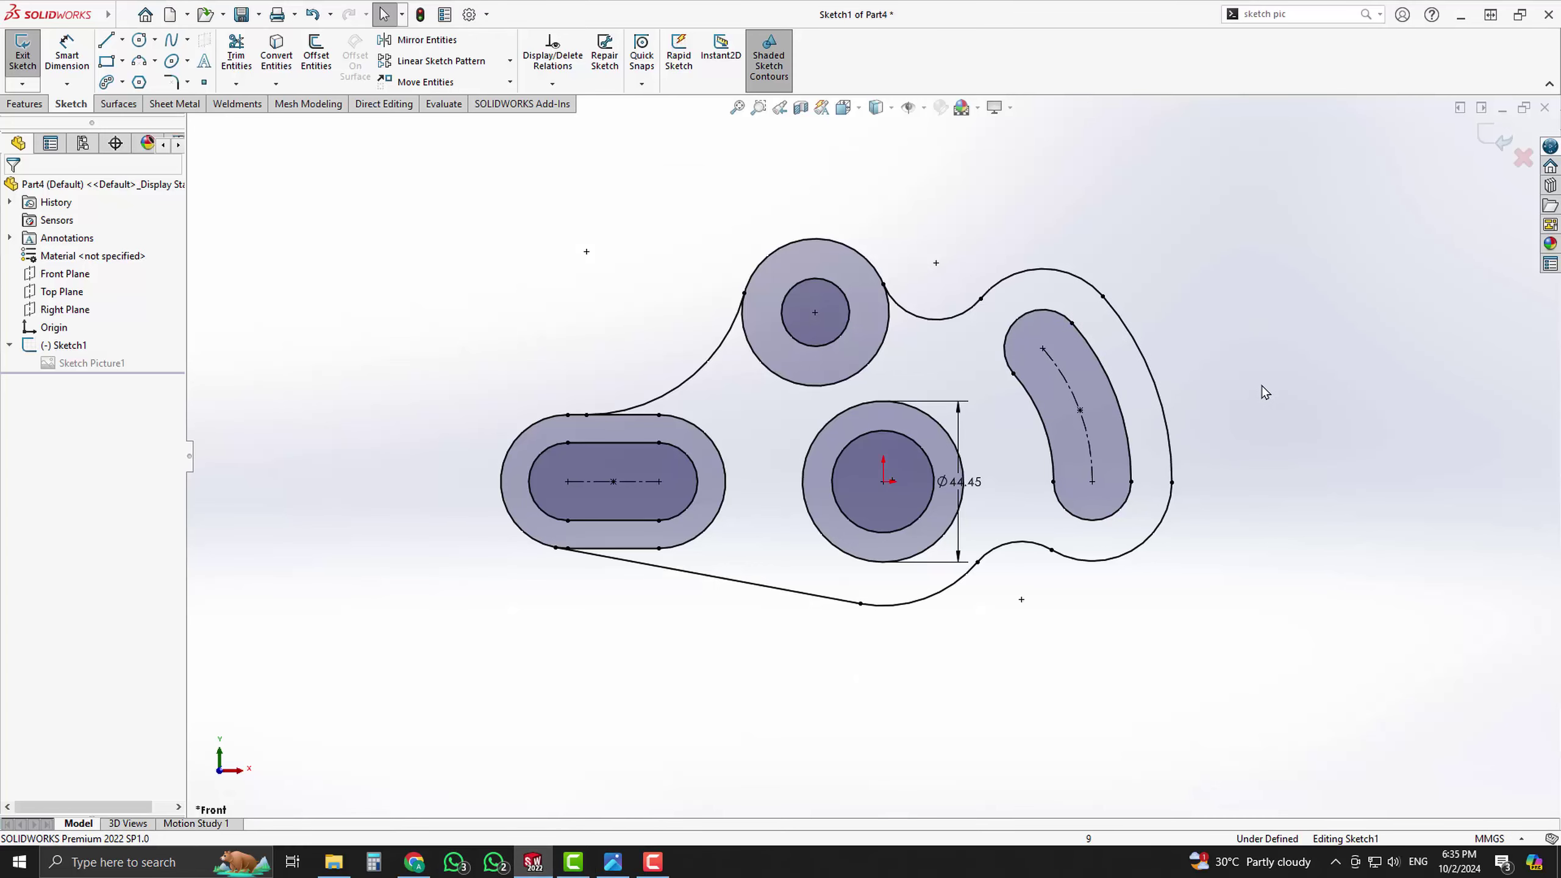
# - Move the central circle's diameter dimension slightly farther out from the circle
pyautogui.moveTo(969, 484); pyautogui.dragTo(996, 486)
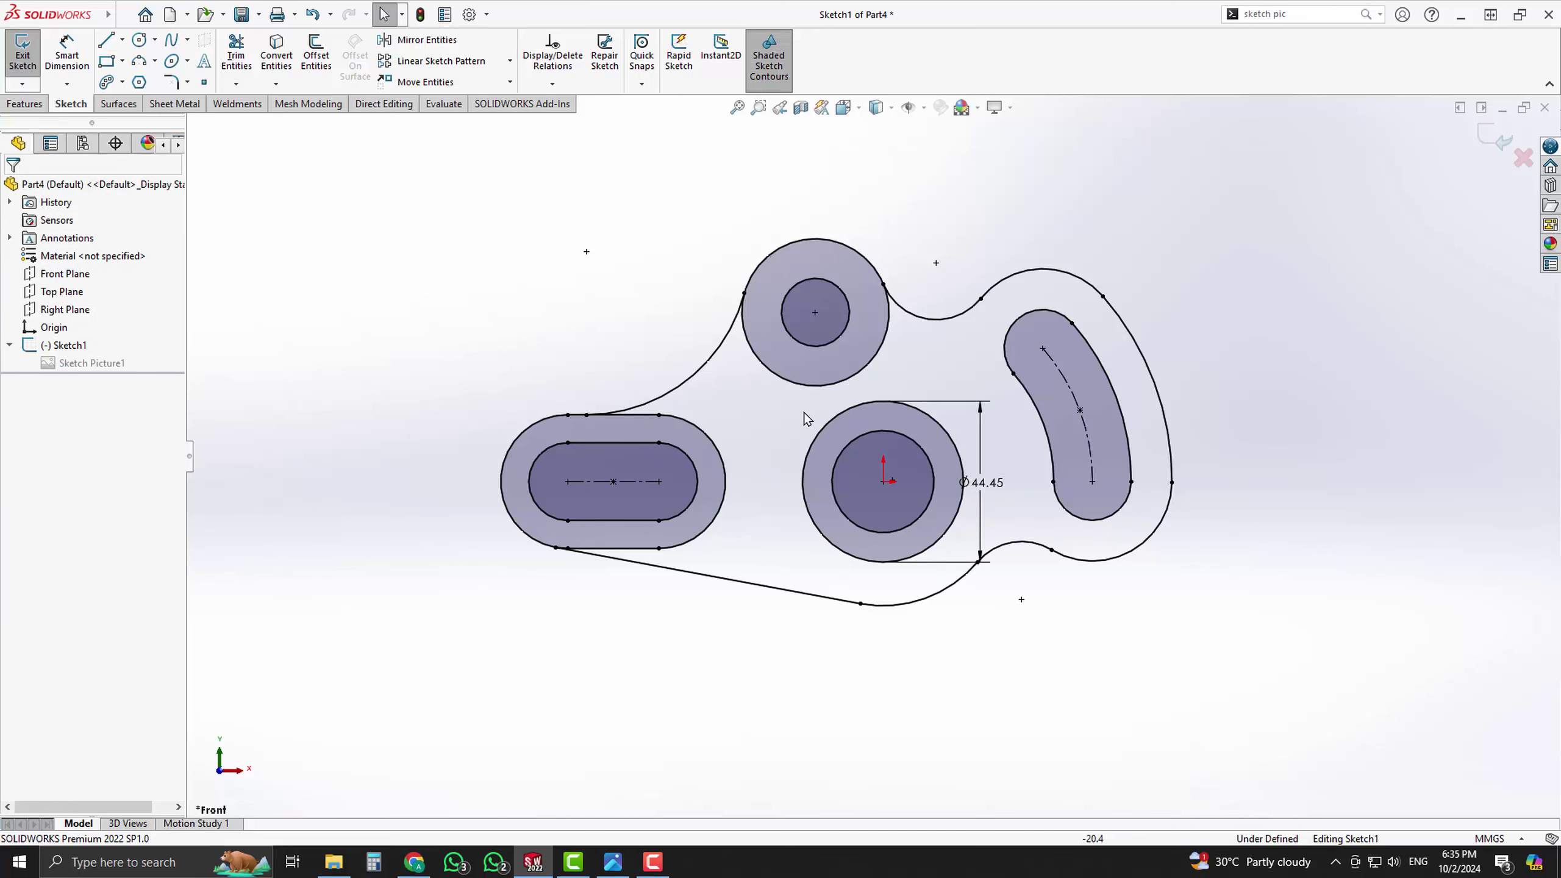
pyautogui.scroll(-3, 798, 414)
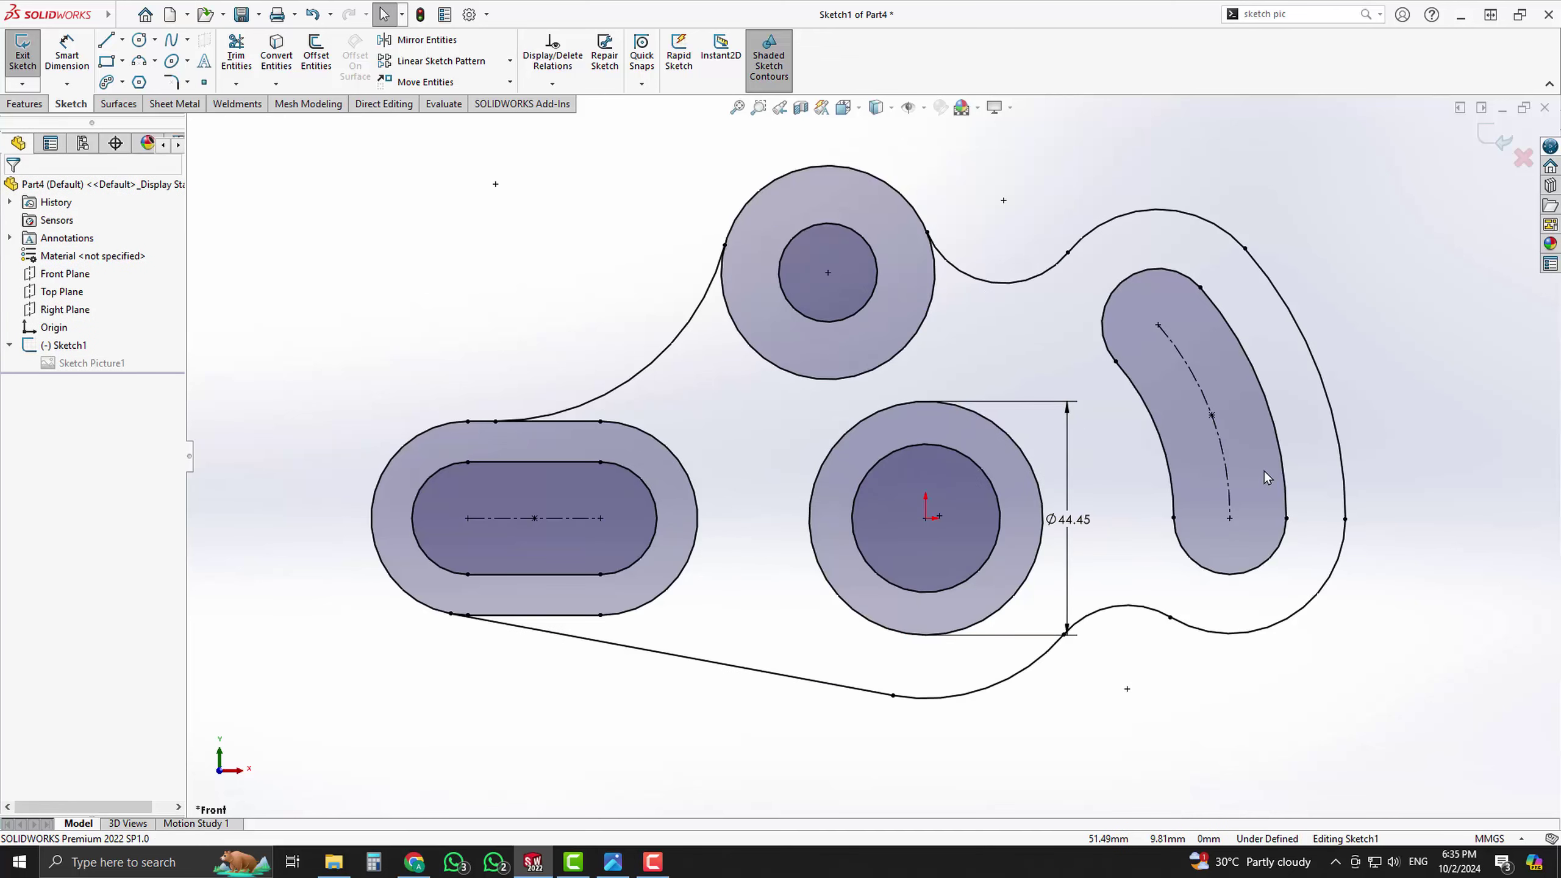
pyautogui.scroll(1, 1077, 530)
pyautogui.scroll(-1, 1082, 529)
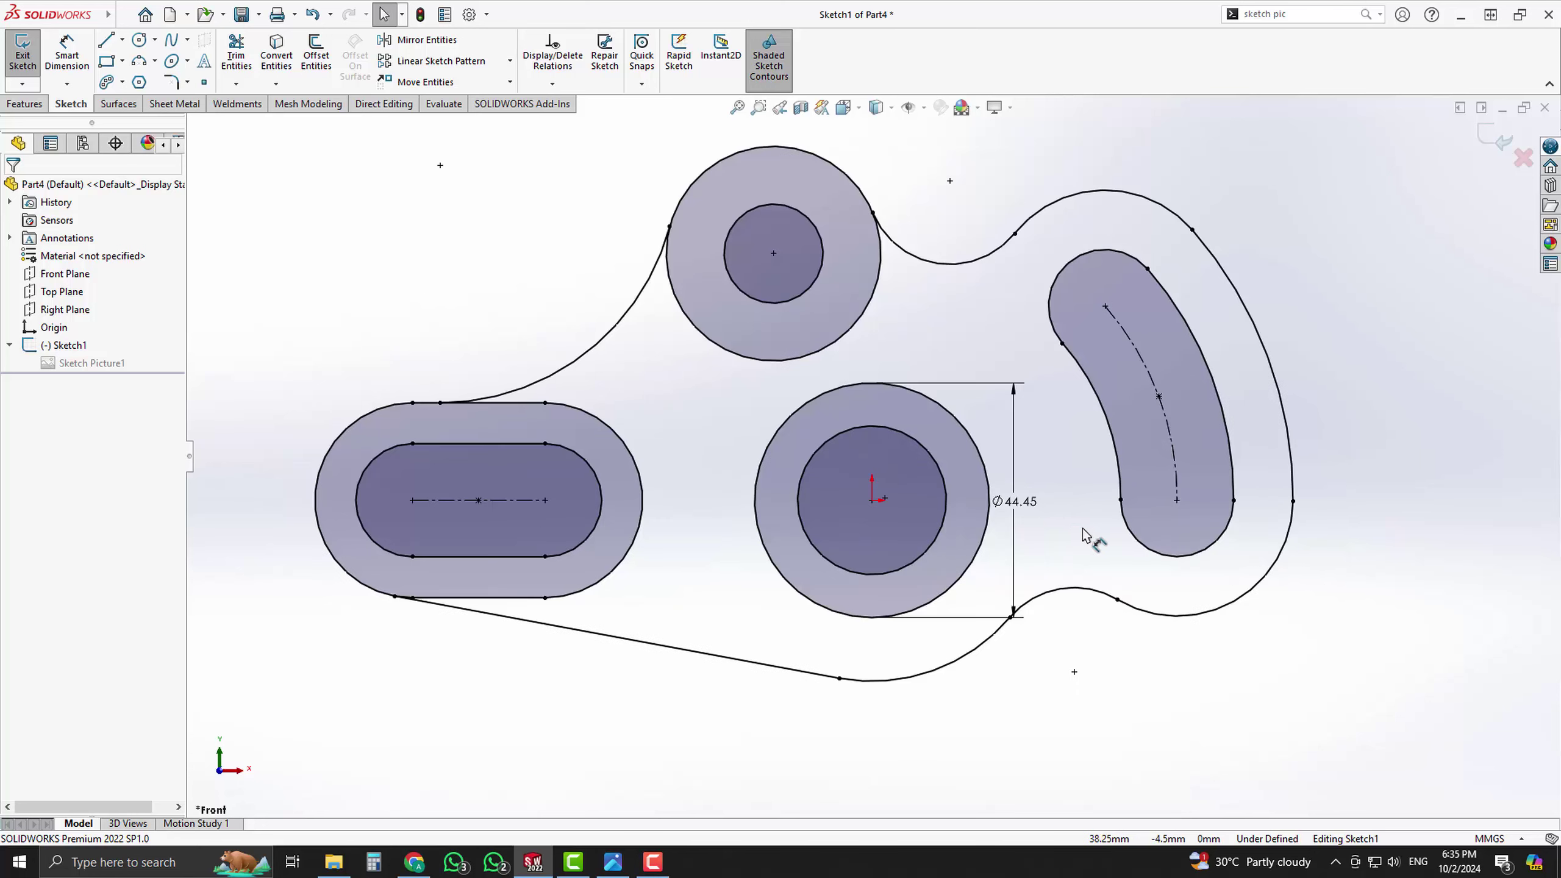
pyautogui.doubleClick(1028, 510)
pyautogui.click(1125, 629)
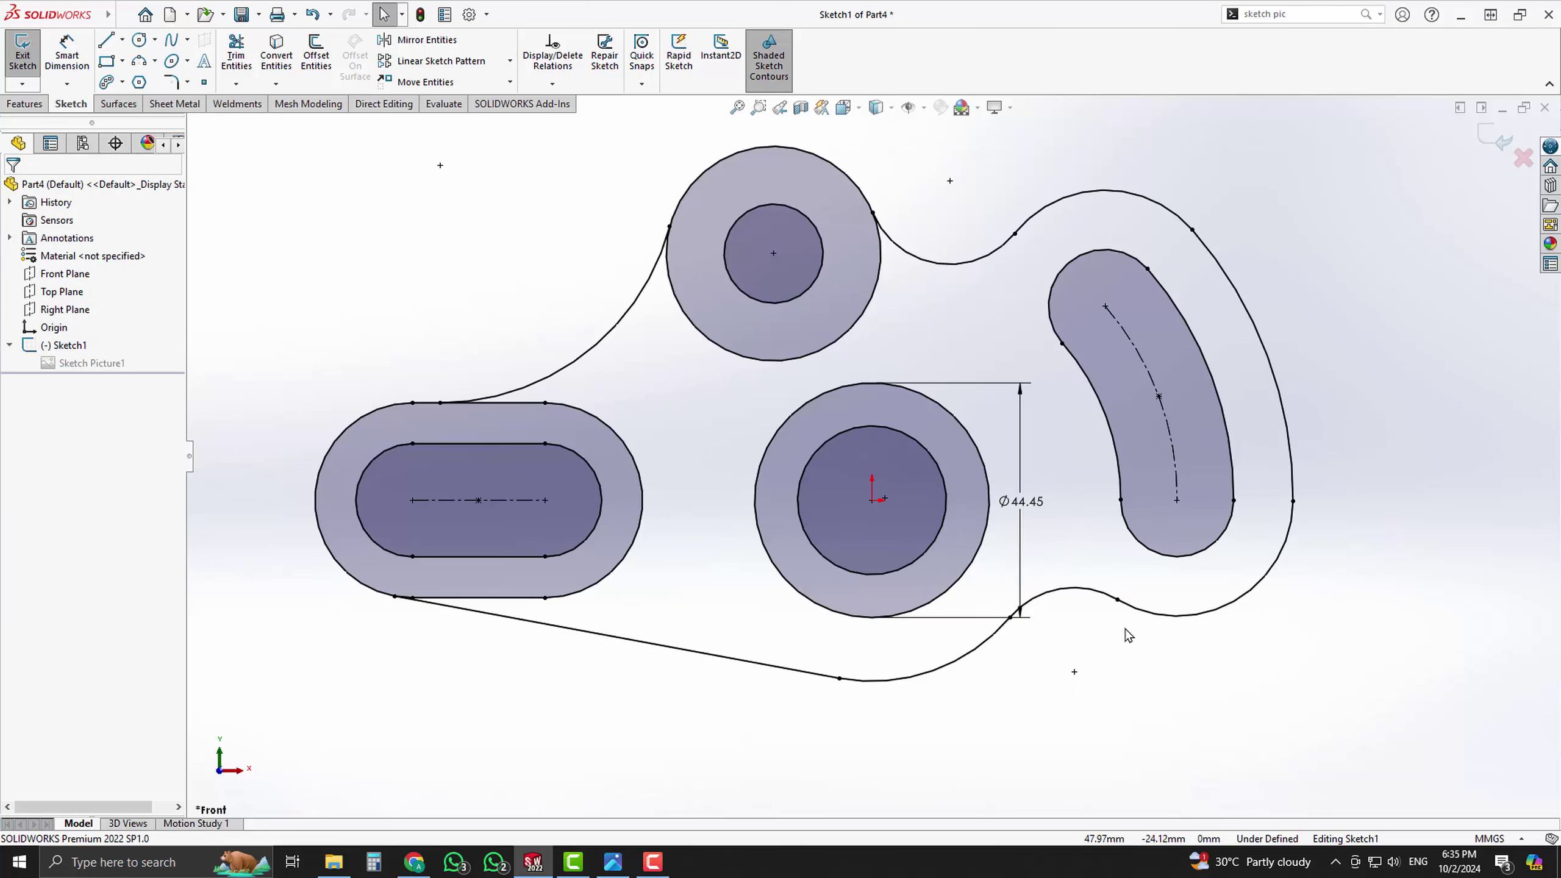